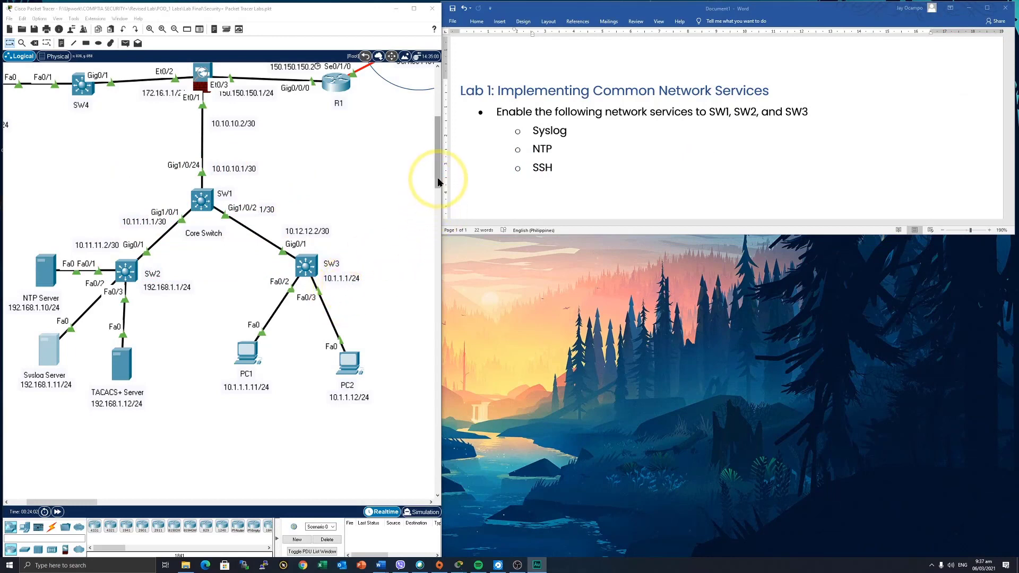
# Widen the Packet Tracer window and narrow the Word window so the topology and lab instructions sit side by side.
pyautogui.moveTo(442, 181); pyautogui.dragTo(552, 182)
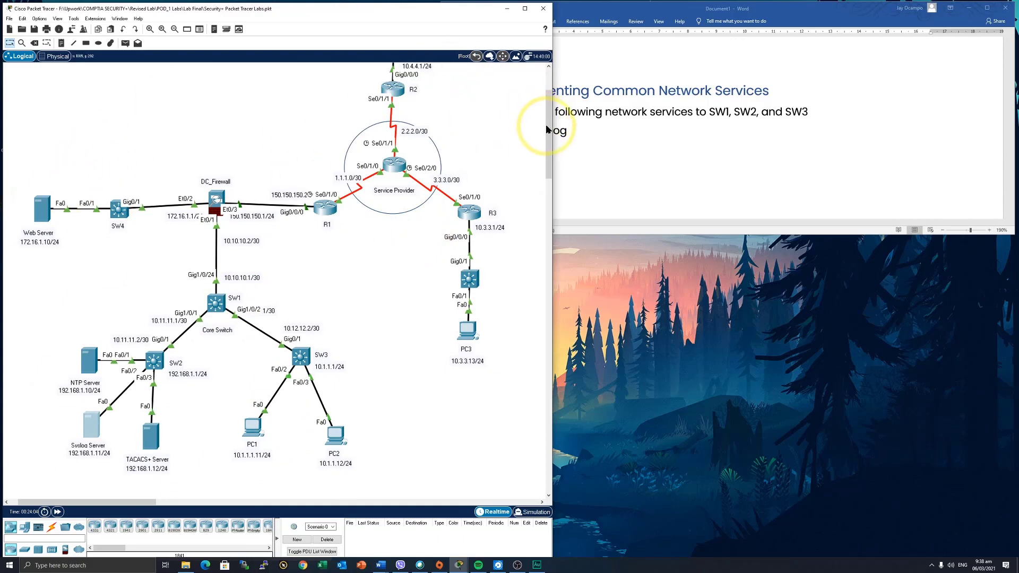
pyautogui.moveTo(548, 129); pyautogui.dragTo(548, 116)
pyautogui.click(313, 205)
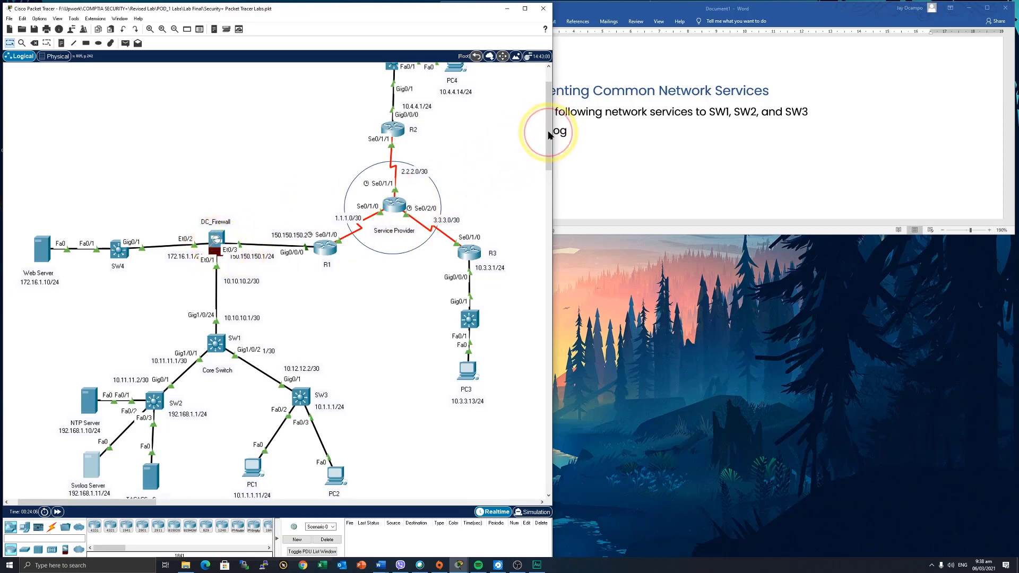
pyautogui.moveTo(548, 134); pyautogui.dragTo(548, 131)
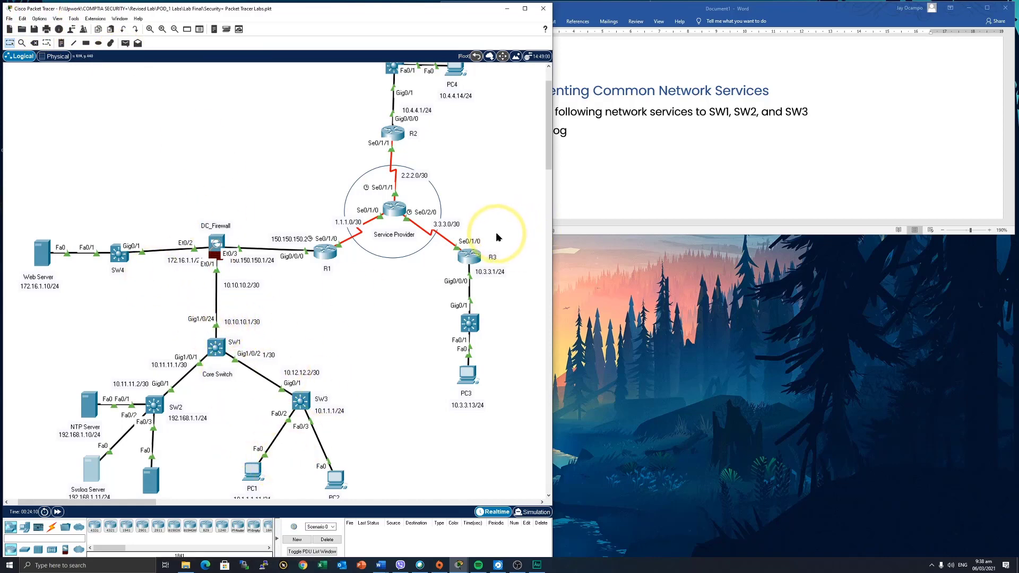
pyautogui.click(677, 156)
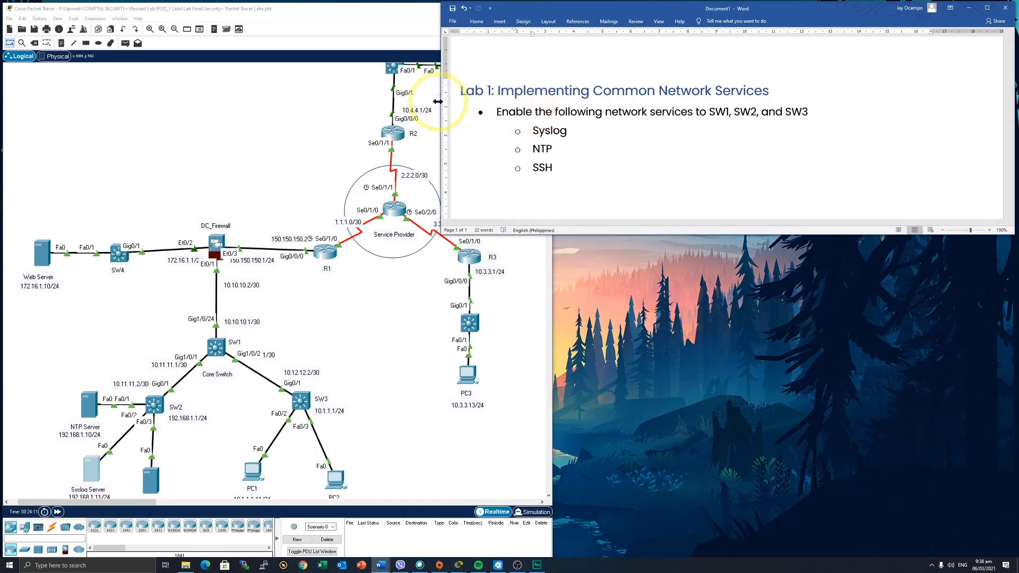
pyautogui.moveTo(442, 107); pyautogui.dragTo(559, 106)
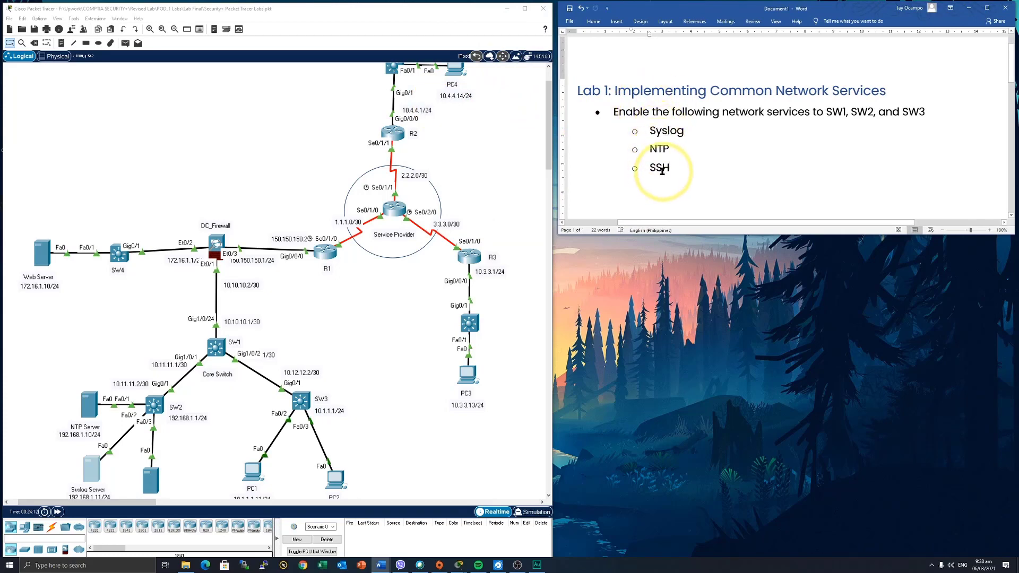
# Zoom in on the topology section containing SW1, SW2 and SW3 with their connected servers and PCs.
pyautogui.click(138, 31)
pyautogui.click(151, 29)
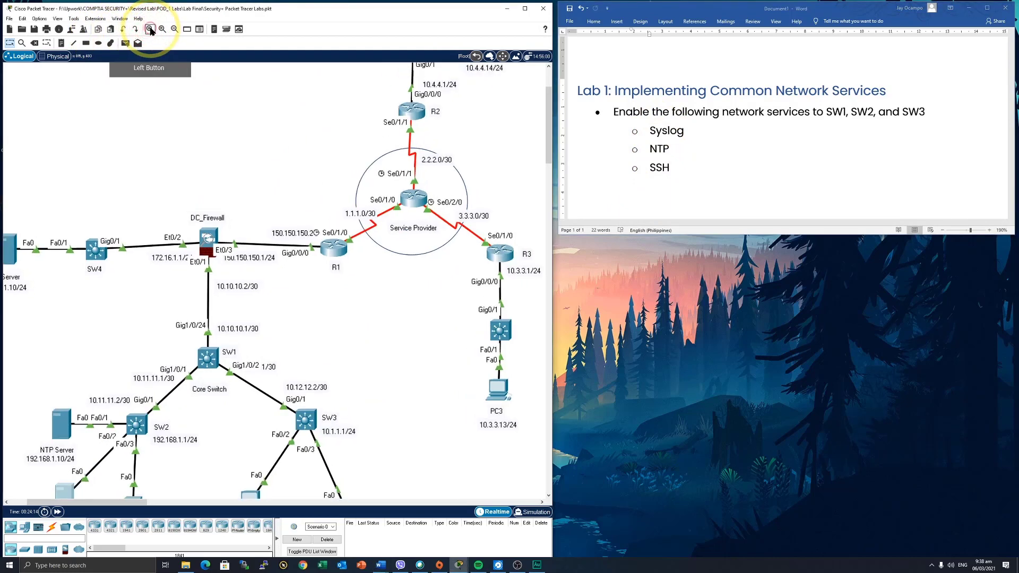
pyautogui.click(150, 29)
pyautogui.click(150, 29)
pyautogui.moveTo(550, 137); pyautogui.dragTo(550, 169)
pyautogui.moveTo(346, 508); pyautogui.dragTo(117, 506)
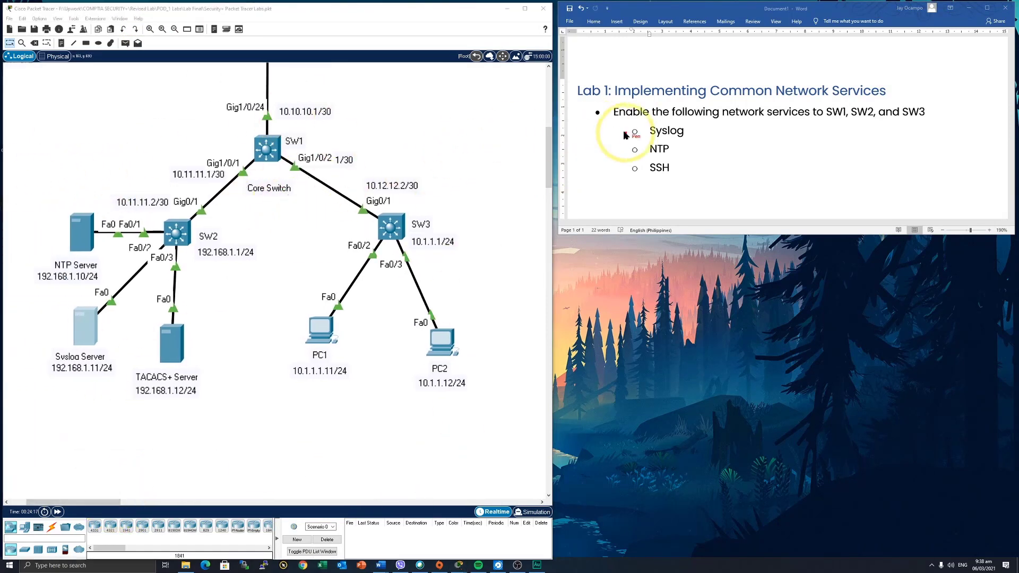
pyautogui.moveTo(632, 129); pyautogui.dragTo(646, 127)
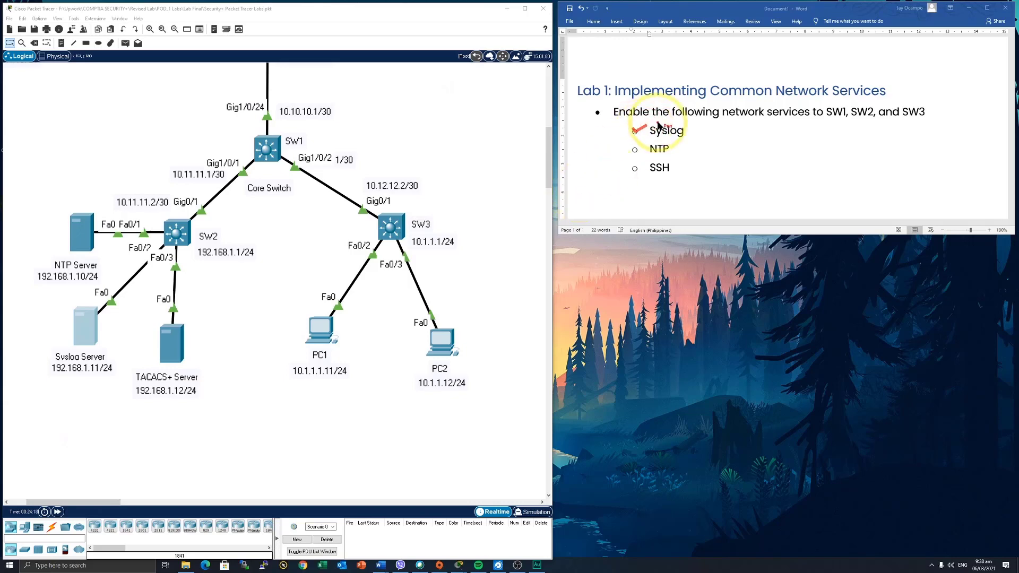
pyautogui.moveTo(407, 213); pyautogui.dragTo(406, 214)
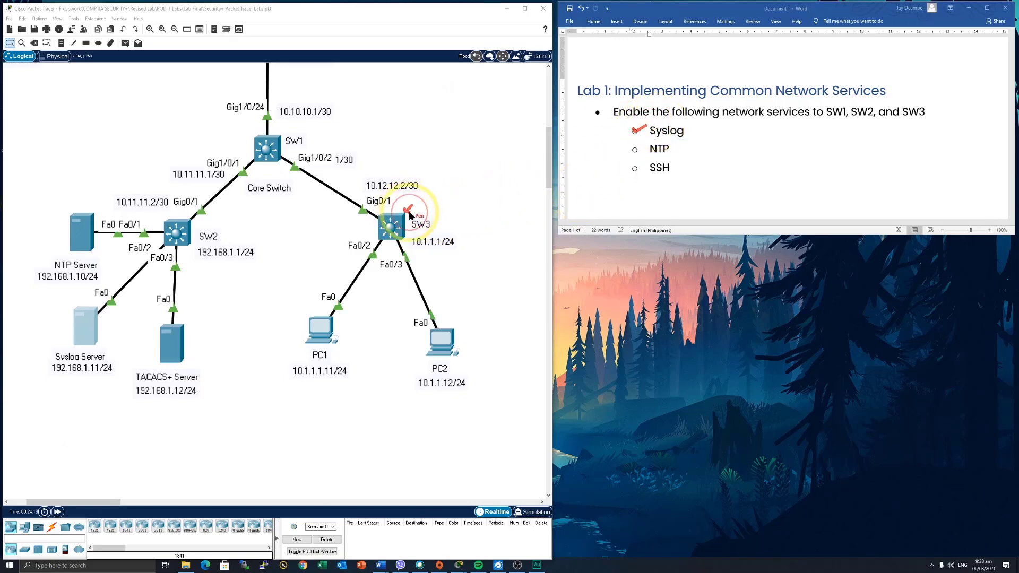
pyautogui.click(437, 223)
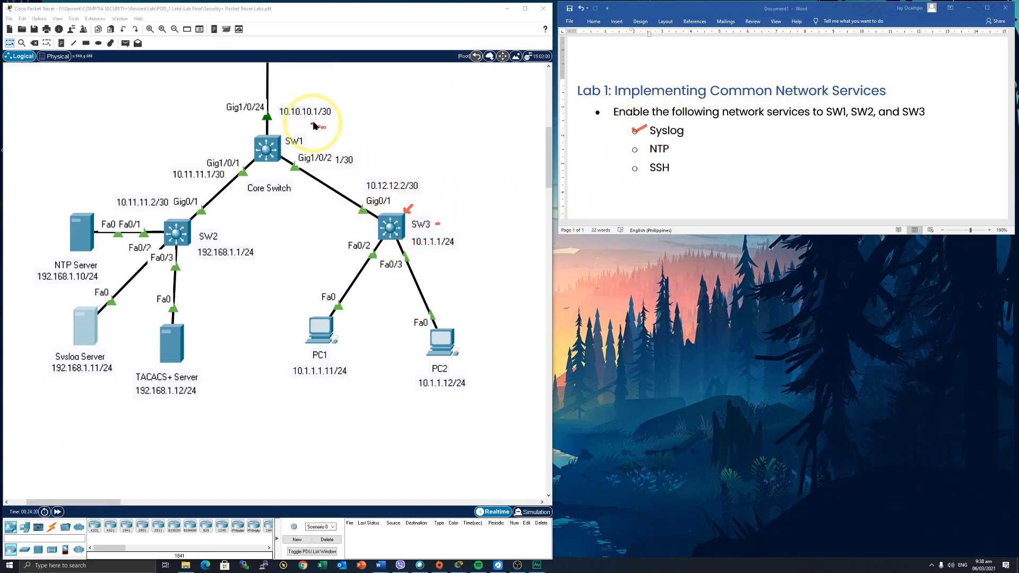
pyautogui.moveTo(294, 144); pyautogui.dragTo(303, 147)
pyautogui.moveTo(202, 244); pyautogui.dragTo(213, 246)
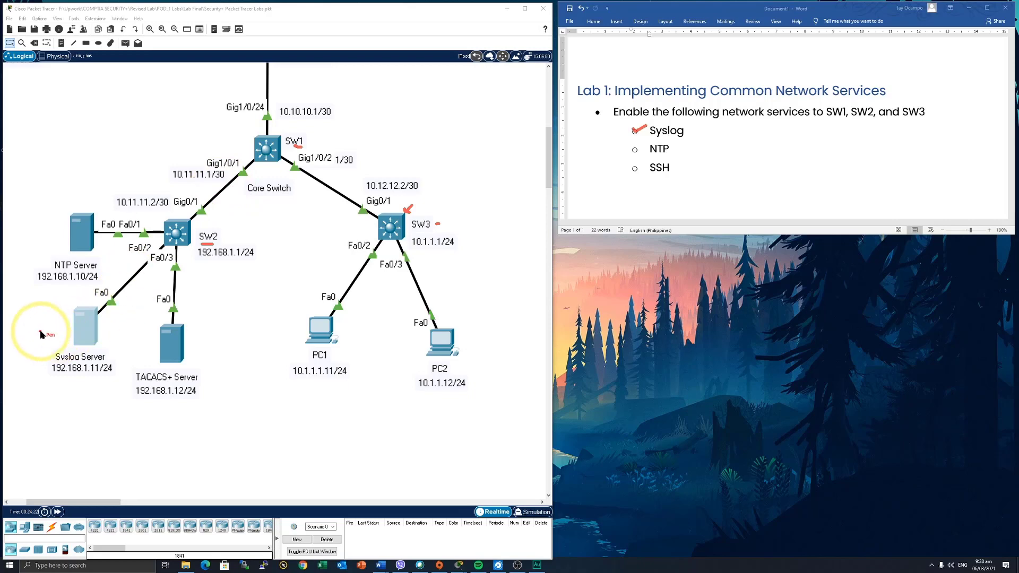
pyautogui.moveTo(39, 330)
pyautogui.mouseDown()
pyautogui.moveTo(59, 333)
pyautogui.moveTo(57, 343)
pyautogui.mouseUp()
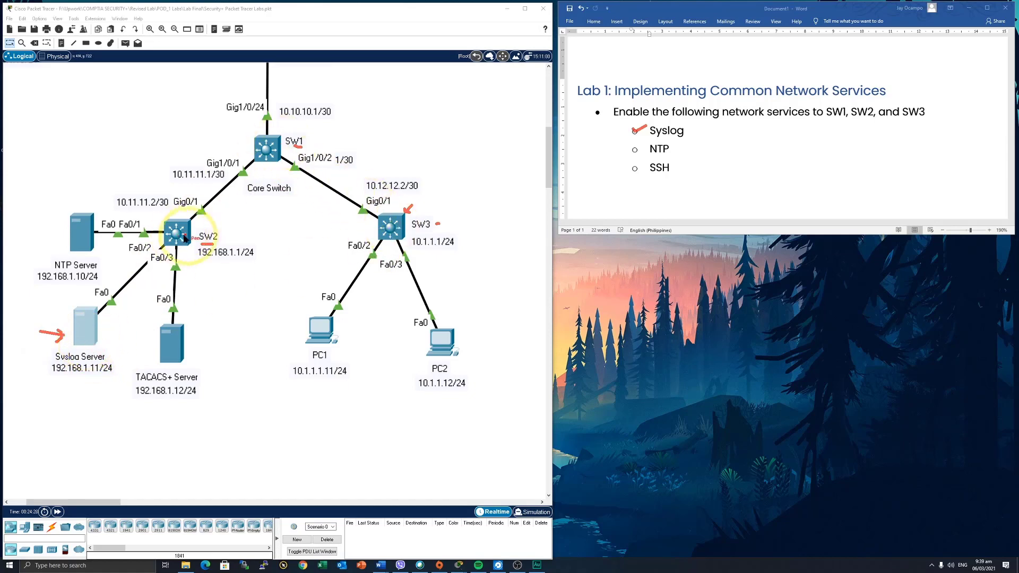
pyautogui.press('Escape')
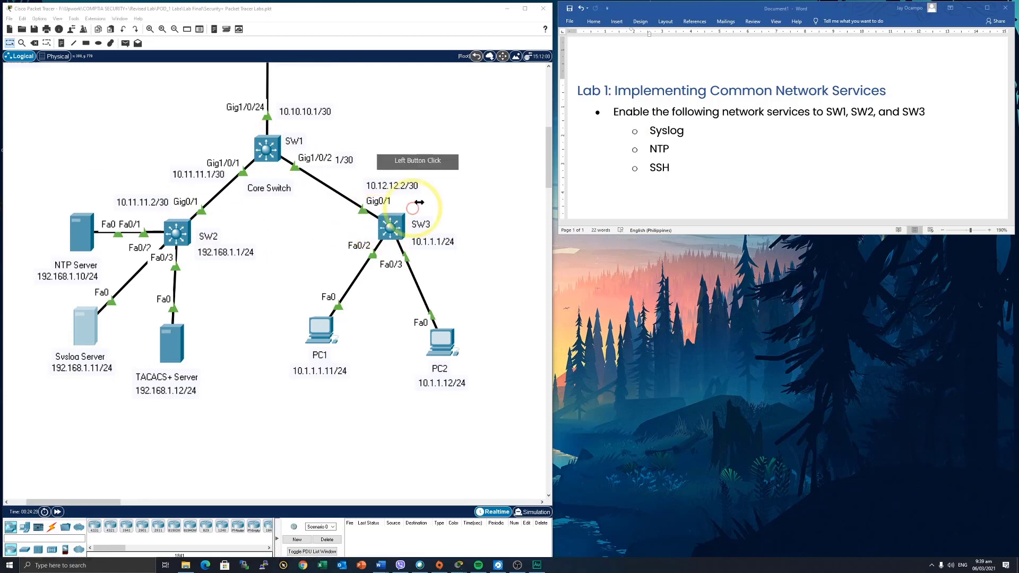
# Open SW3's command line, ping the Syslog Server at 192.168.1.11, and place the console beneath the lab instructions.
pyautogui.click(391, 227)
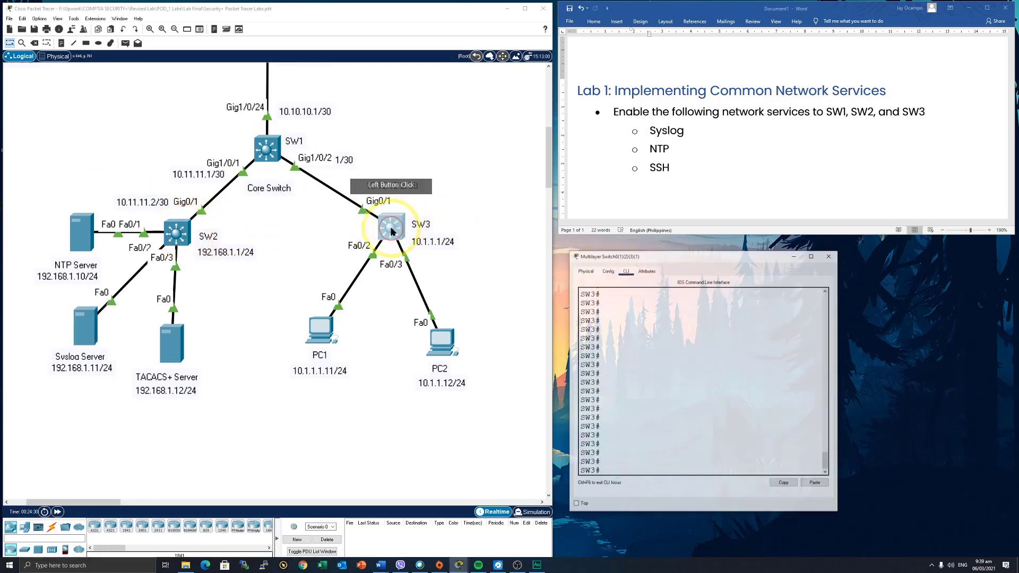
pyautogui.click(649, 324)
pyautogui.write('ping 192.')
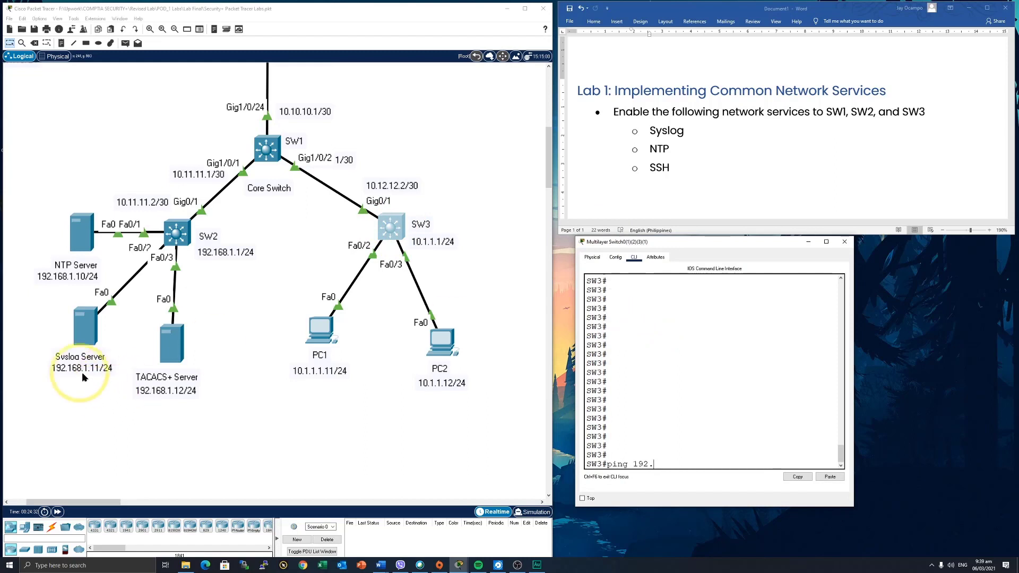
pyautogui.click(664, 462)
pyautogui.write('ing 192.')
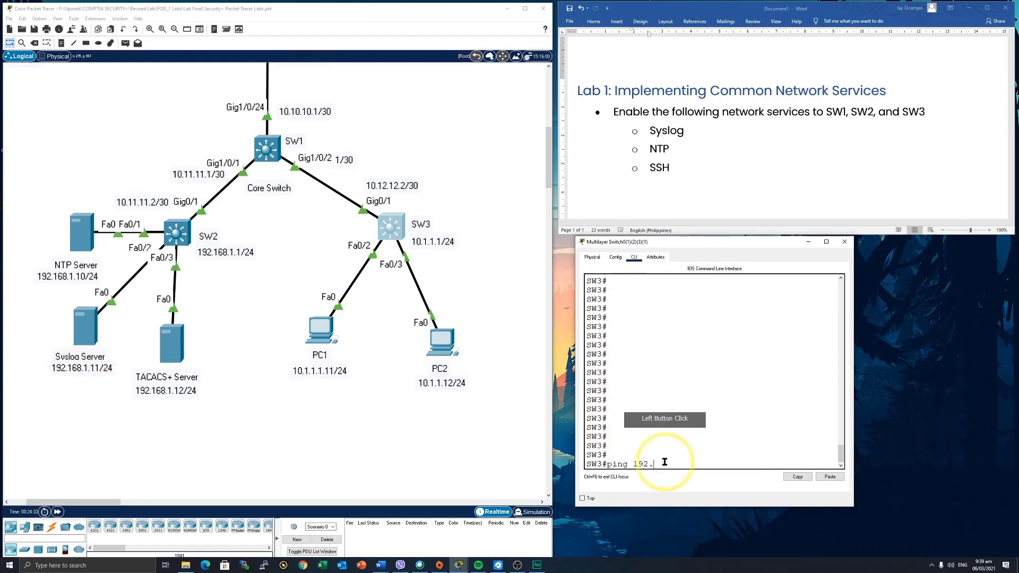
pyautogui.write('168.1.11')
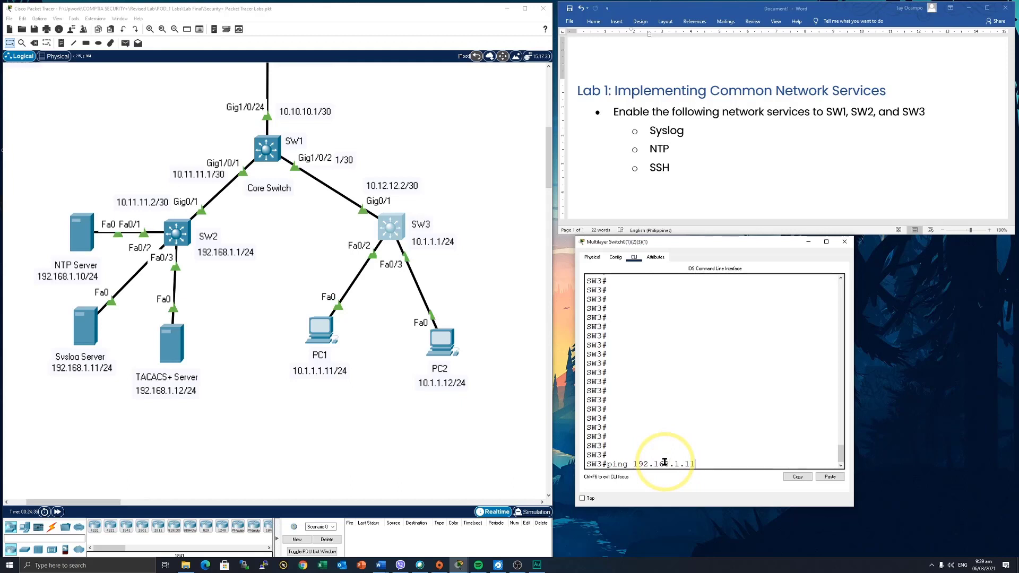
pyautogui.press('Return')
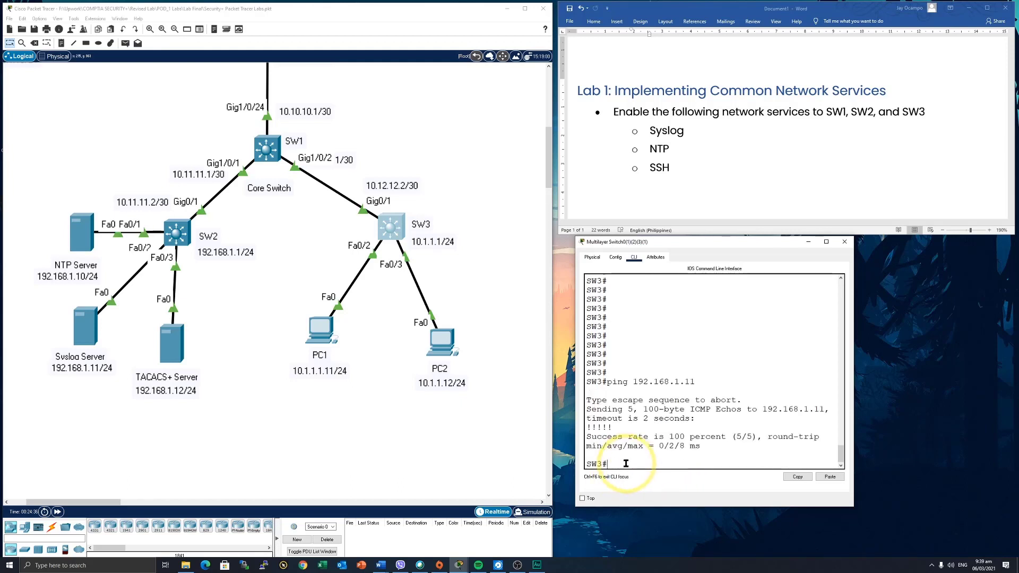
pyautogui.moveTo(612, 428); pyautogui.dragTo(587, 427)
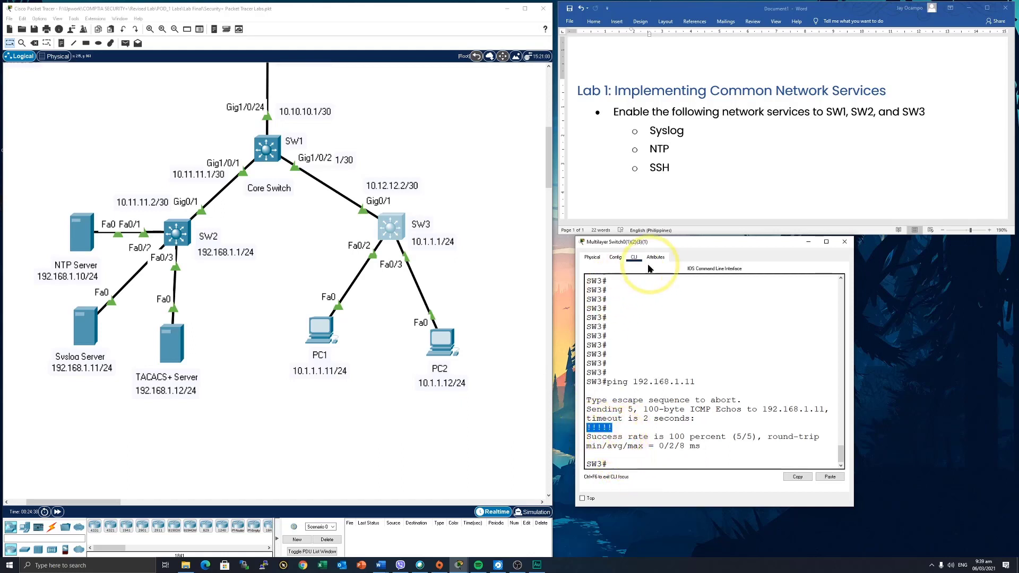
pyautogui.moveTo(652, 242); pyautogui.dragTo(638, 244)
# Open SW1's command line and ping the Syslog Server at 192.168.1.11.
pyautogui.click(267, 150)
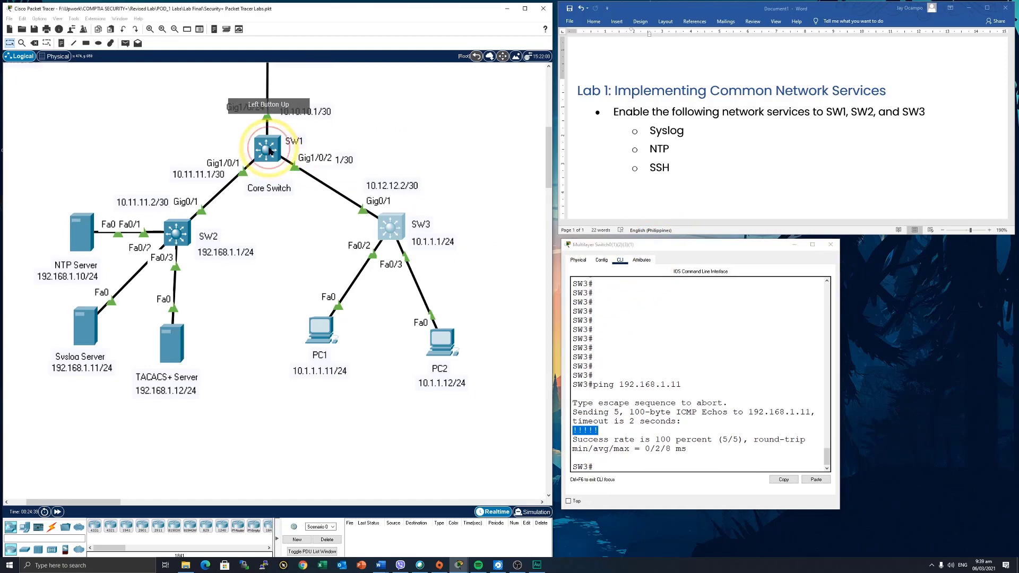
pyautogui.click(716, 377)
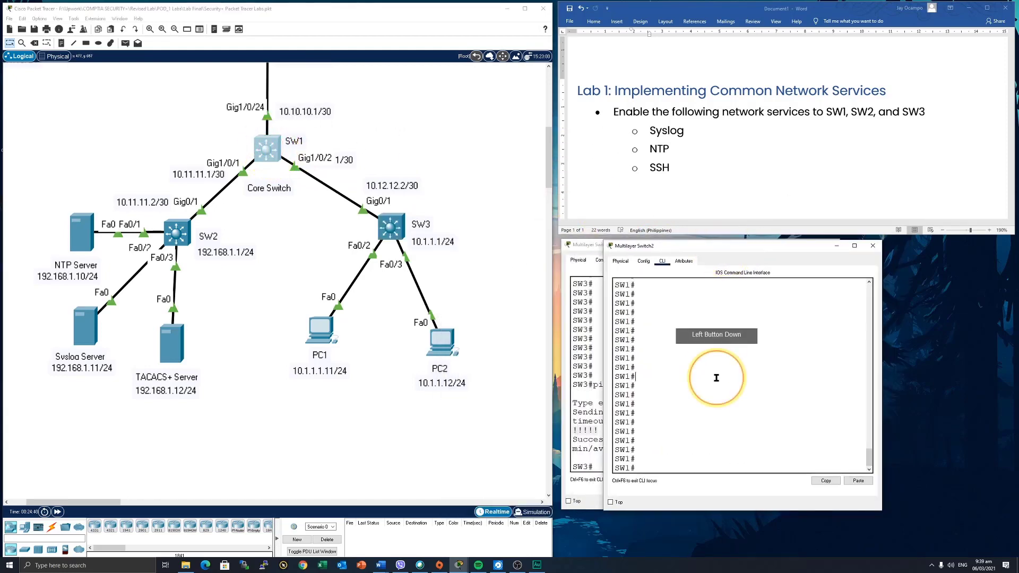
pyautogui.write('ping 192.168.1.11')
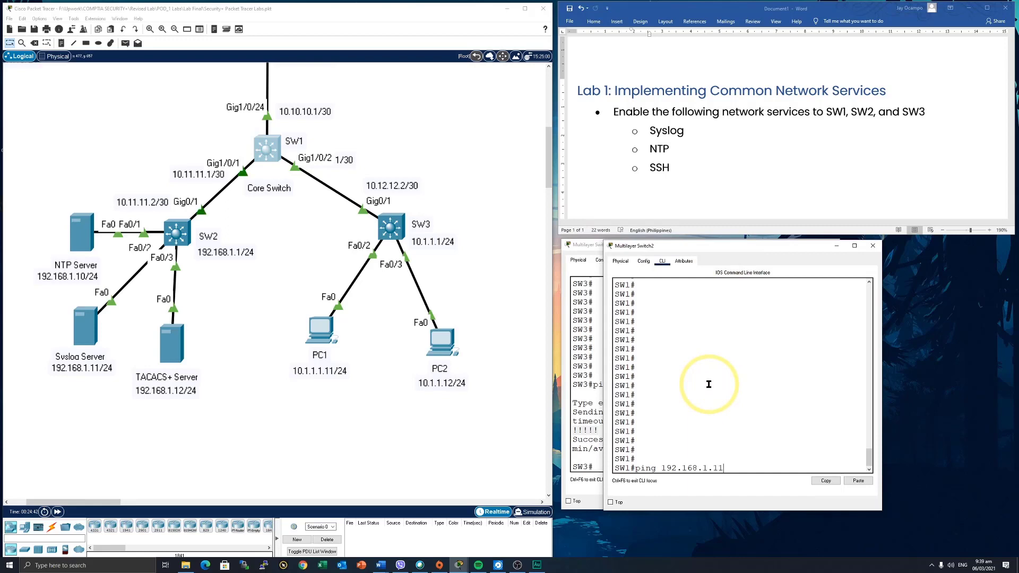
pyautogui.press('Return')
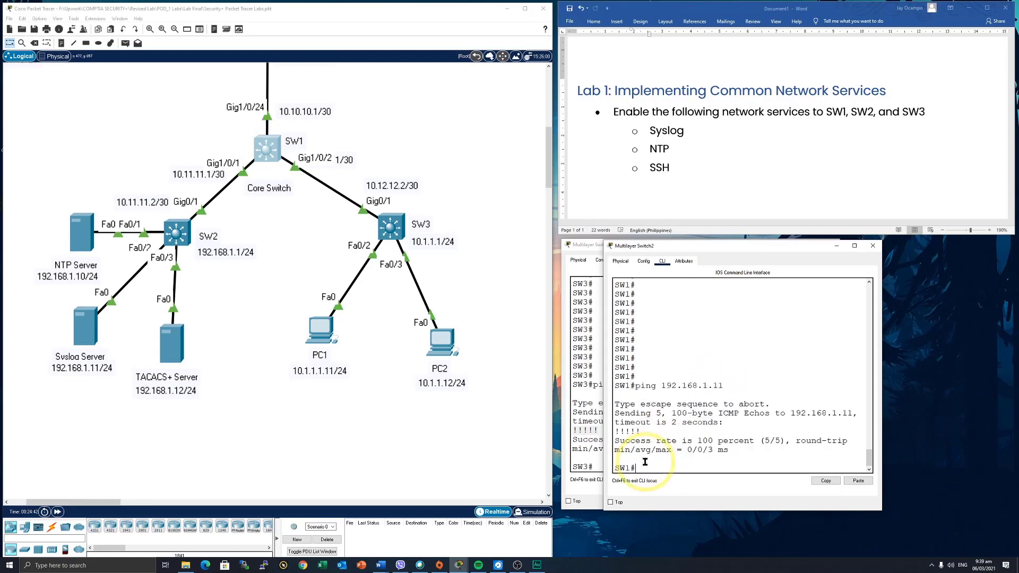
# Open SW2's command line beside the other switch consoles and ping the Syslog Server at 192.168.1.11.
pyautogui.click(176, 232)
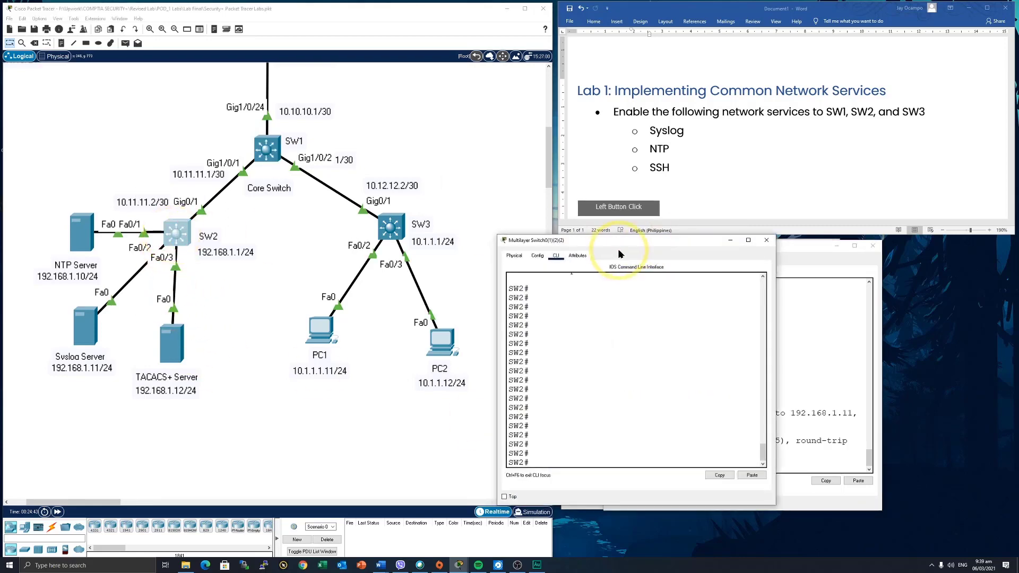
pyautogui.moveTo(618, 246); pyautogui.dragTo(771, 255)
pyautogui.click(785, 397)
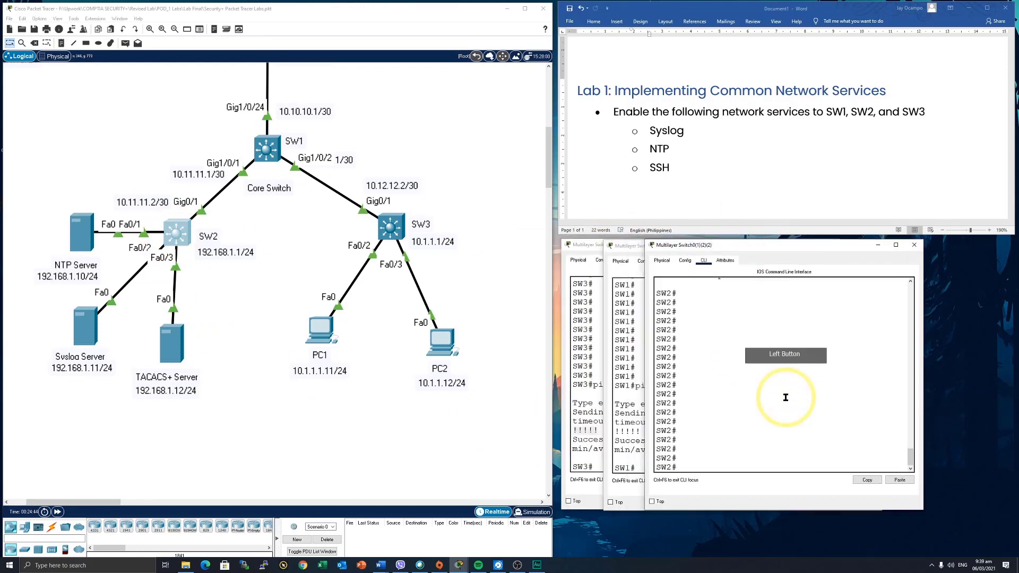
pyautogui.write('ping 192.168.1.11')
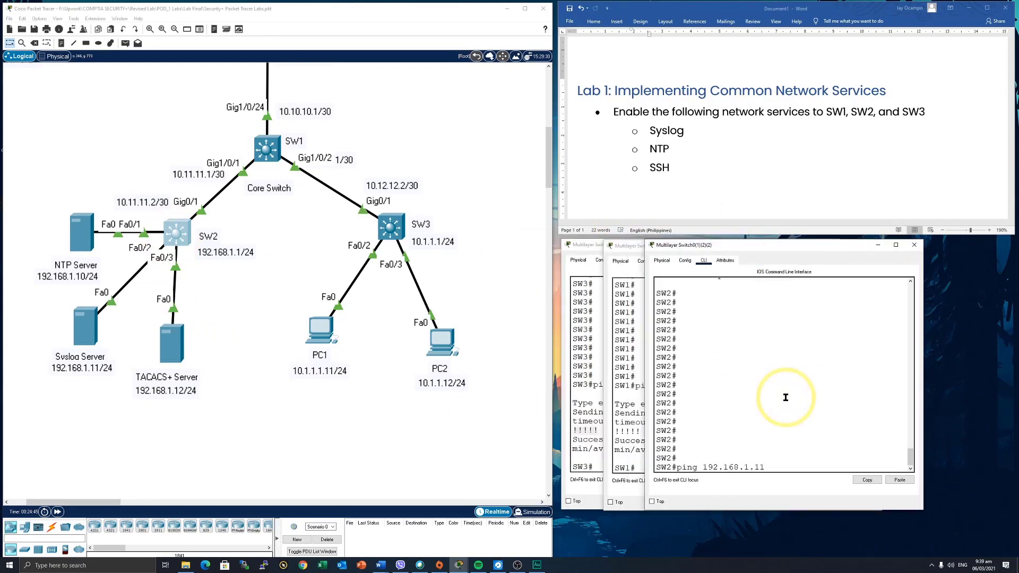
pyautogui.press('Return')
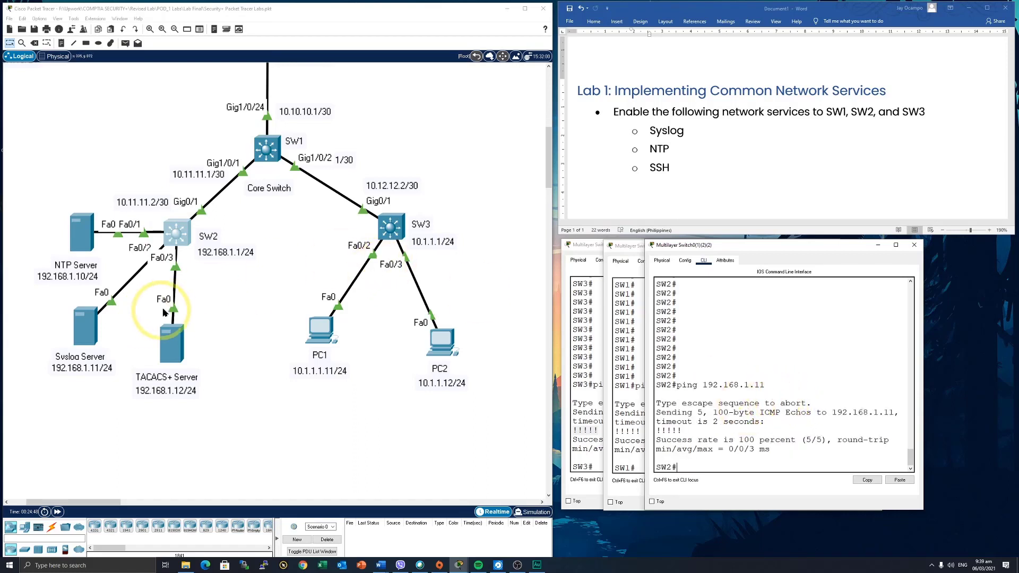
pyautogui.click(245, 428)
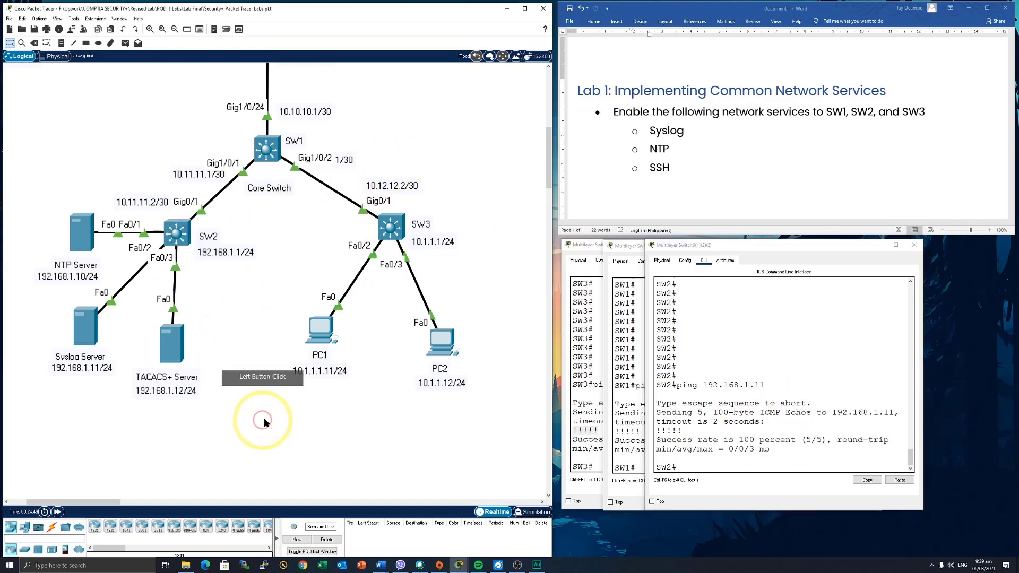
# Open the Syslog Server's SYSLOG service page and move its window clear of the lab instructions and switch consoles.
pyautogui.click(88, 330)
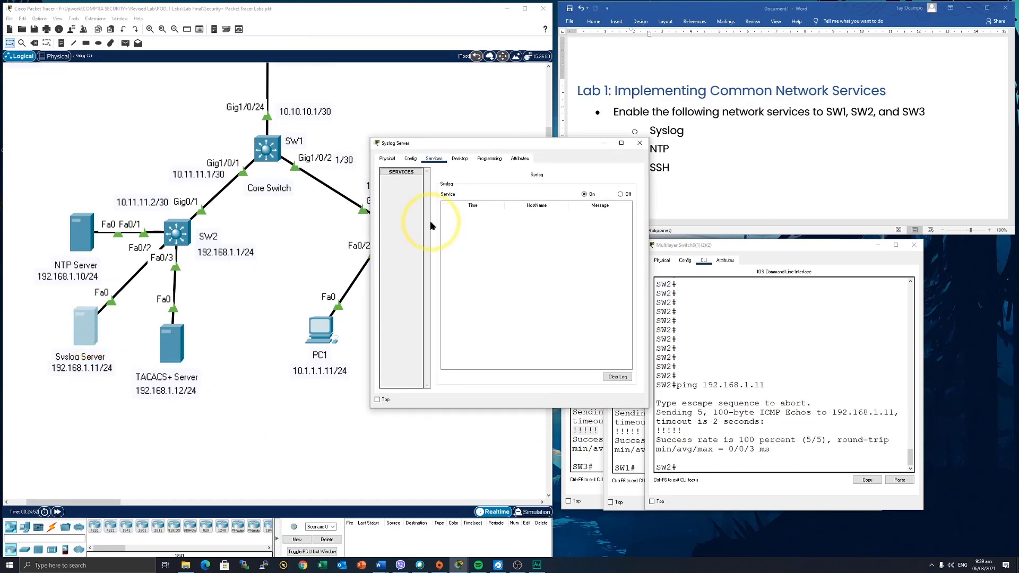
pyautogui.click(432, 158)
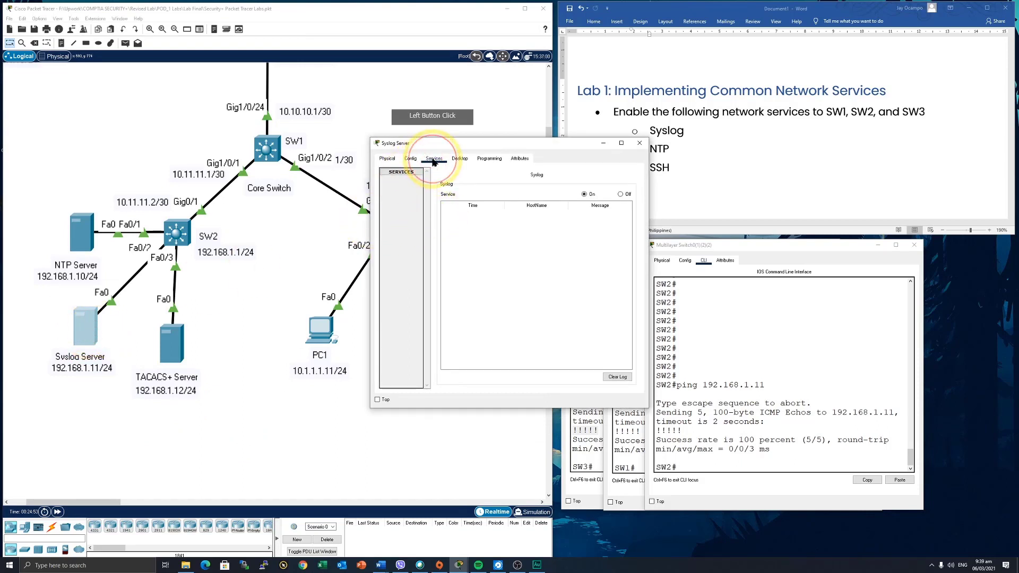
pyautogui.click(399, 218)
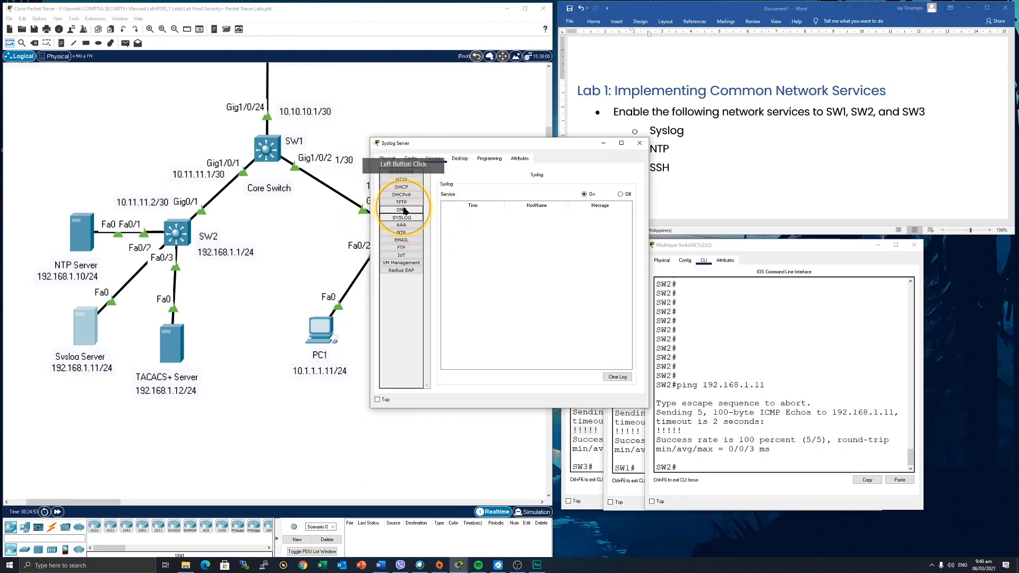
pyautogui.click(401, 209)
pyautogui.click(402, 218)
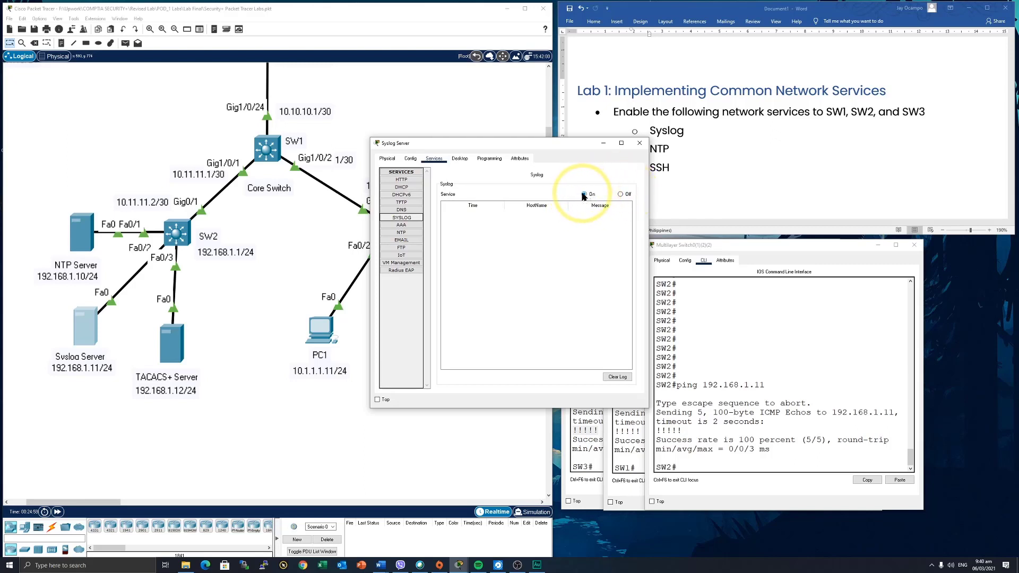
pyautogui.moveTo(548, 142); pyautogui.dragTo(636, 142)
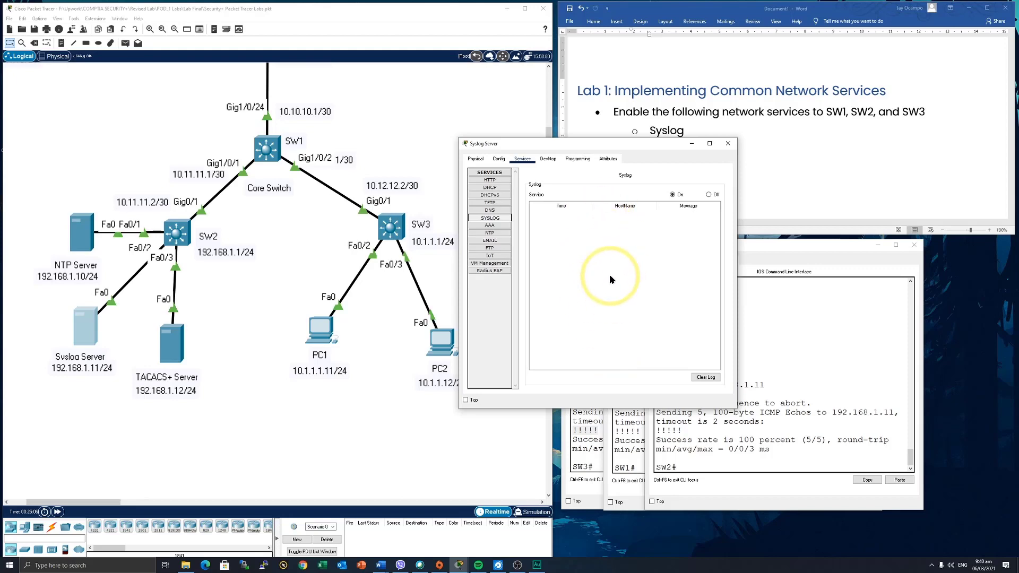
pyautogui.moveTo(618, 148); pyautogui.dragTo(302, 273)
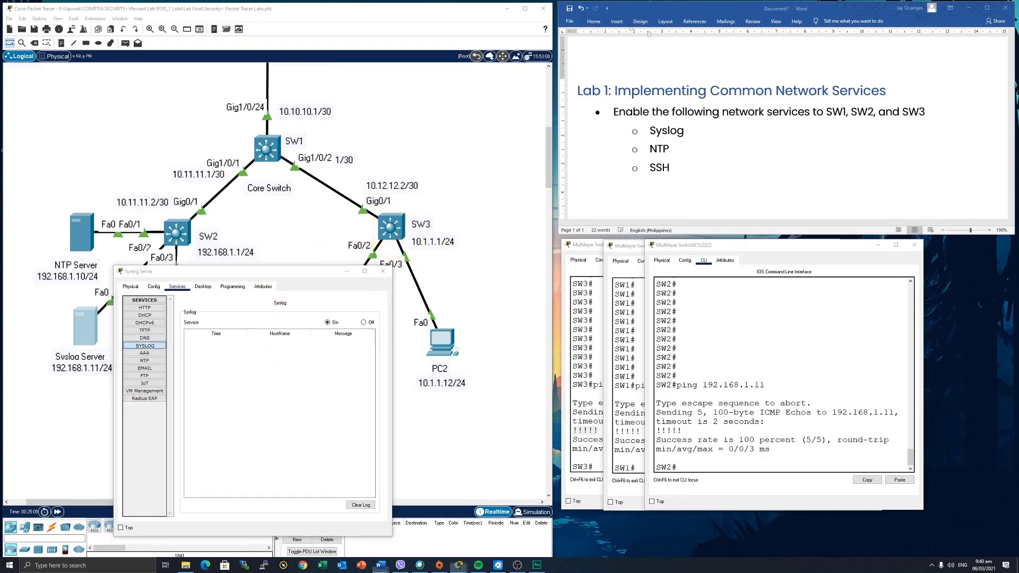
# Bring up SW3's command line and enter global configuration mode with conf t.
pyautogui.click(388, 232)
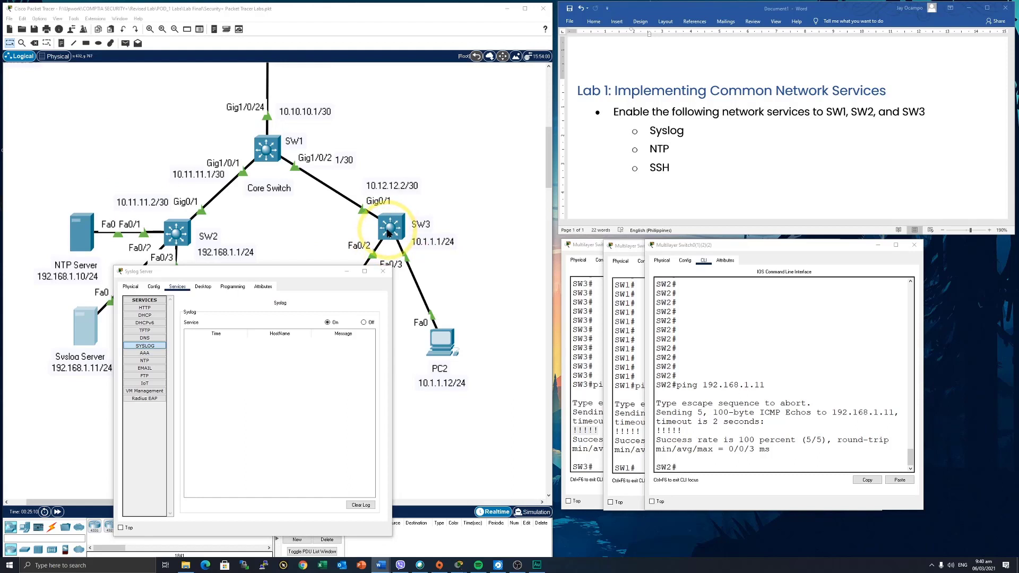
pyautogui.click(393, 228)
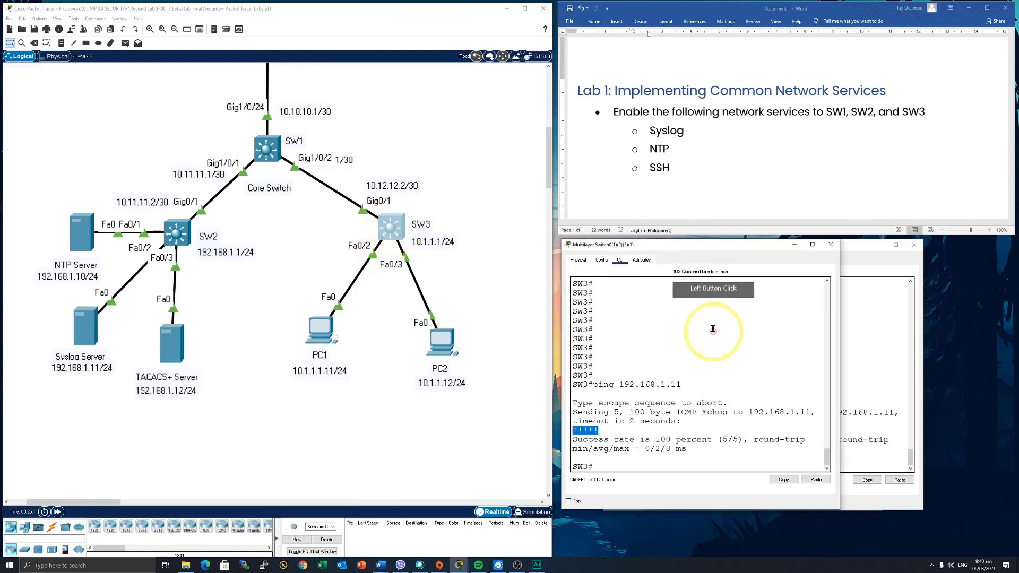
pyautogui.click(654, 465)
pyautogui.press('Return')
pyautogui.press('Return')
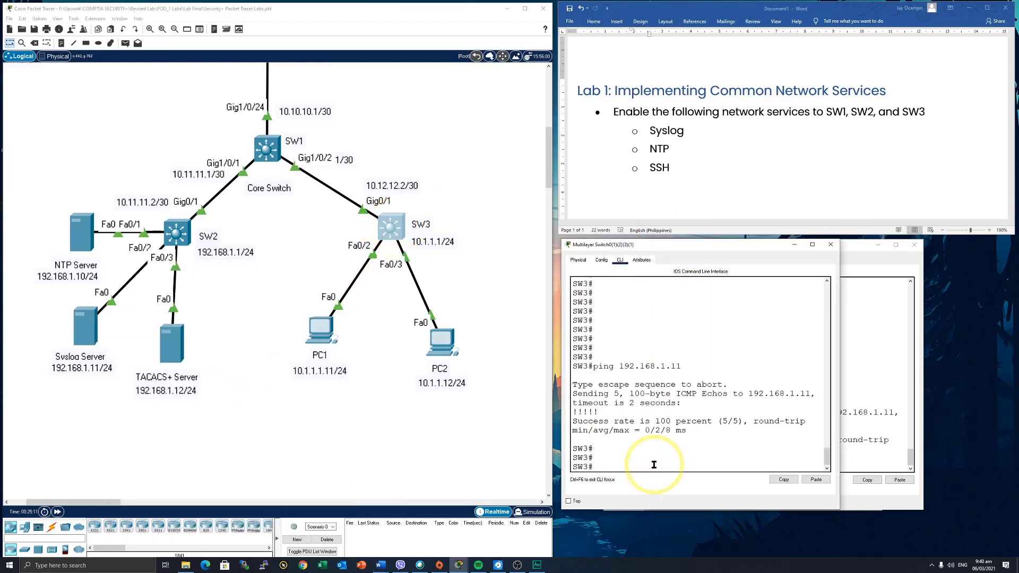
pyautogui.press('Return')
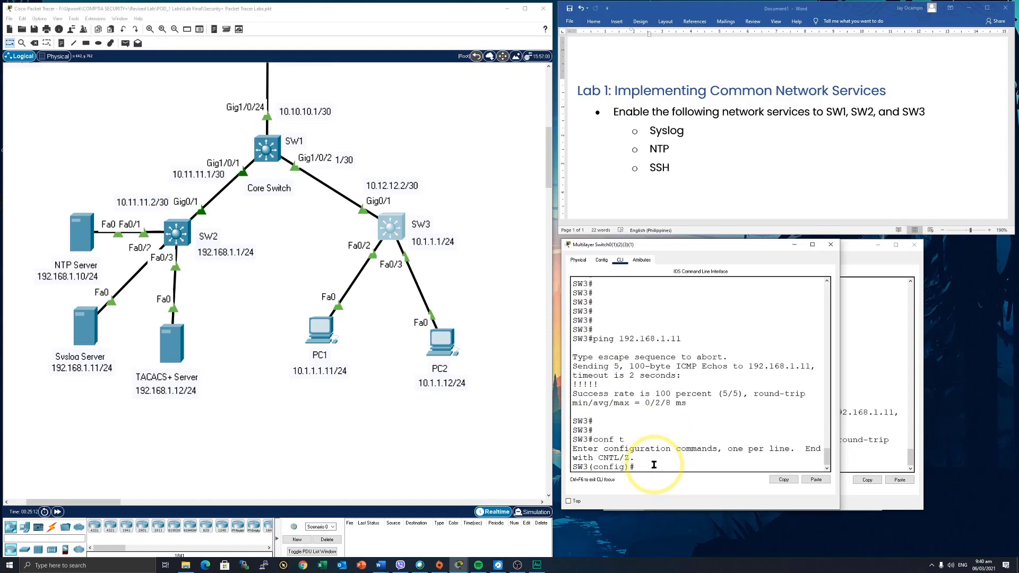
# Set 192.168.1.11 as SW3's logging host.
pyautogui.write('lo')
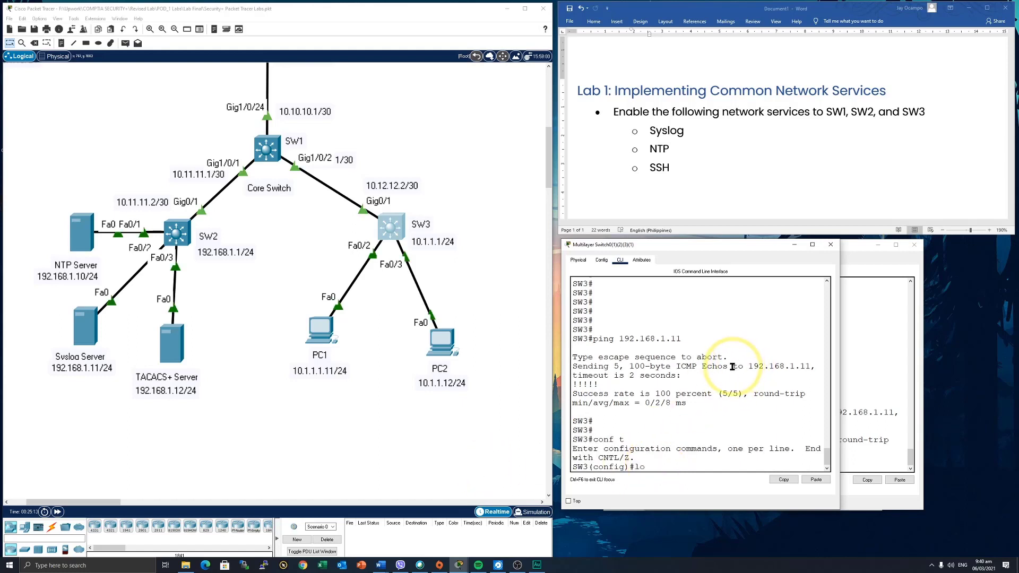
pyautogui.write('gg')
pyautogui.press('Tab')
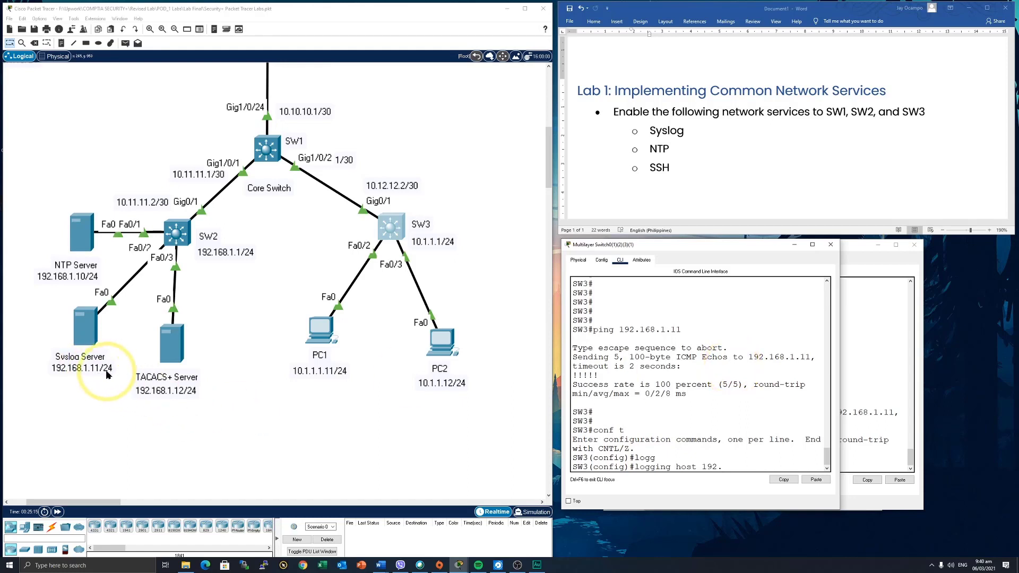
pyautogui.click(741, 466)
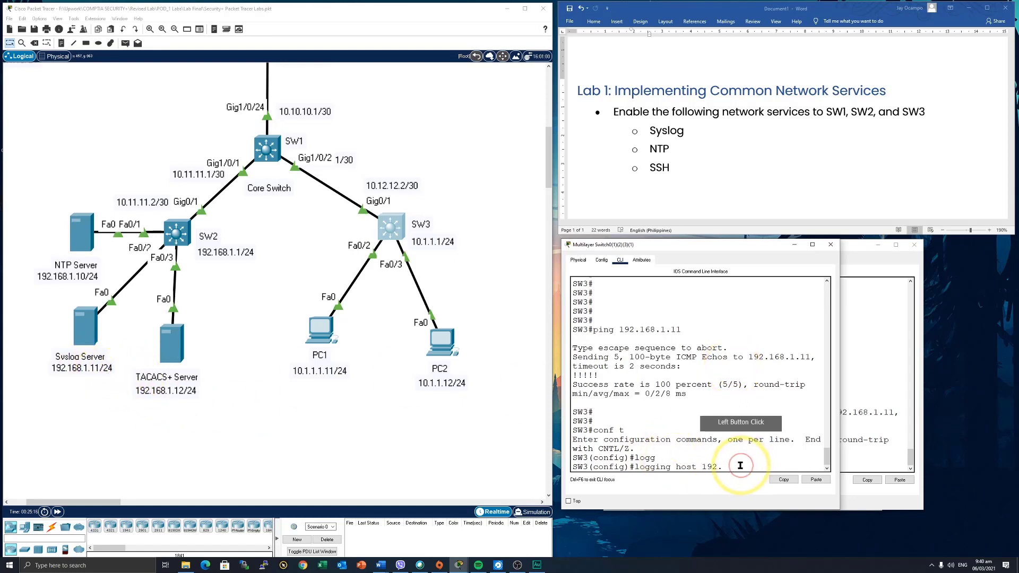
pyautogui.write('host 192.16')
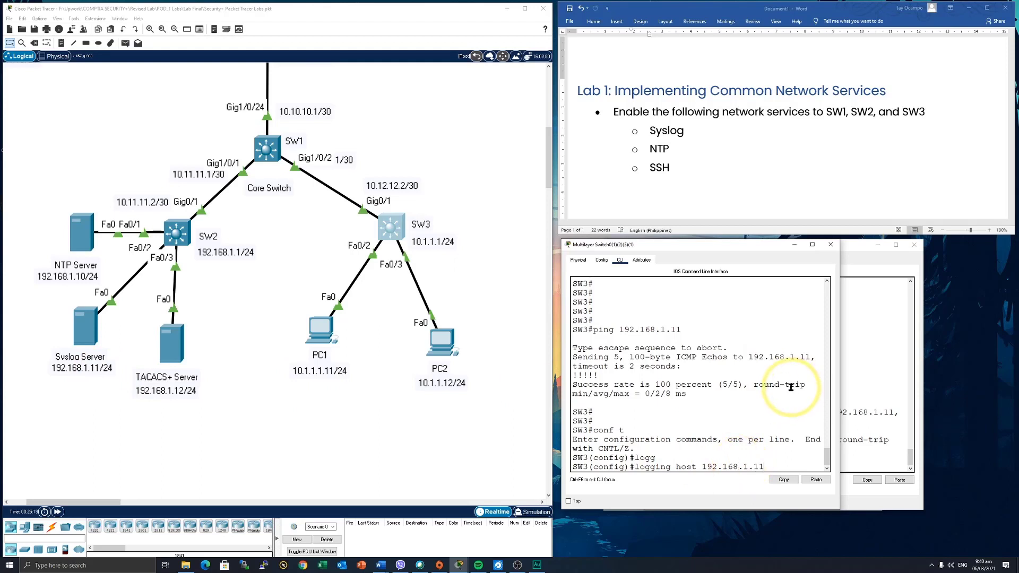
pyautogui.write('8.1.11')
pyautogui.press('Return')
pyautogui.press('Return')
pyautogui.press('Return')
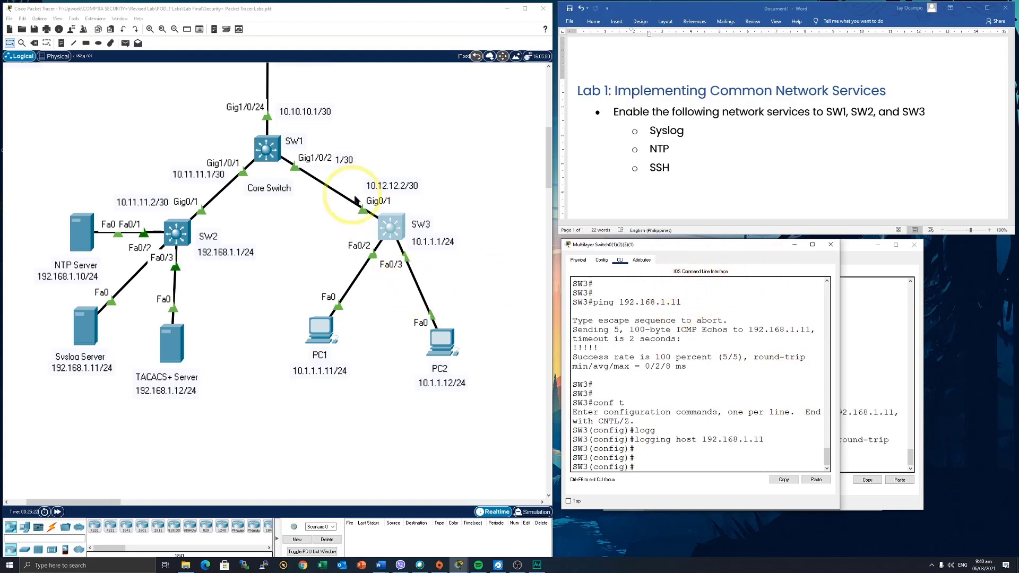
# Enter global configuration mode on SW1 and set 192.168.1.11 as its logging host.
pyautogui.click(266, 148)
pyautogui.click(665, 354)
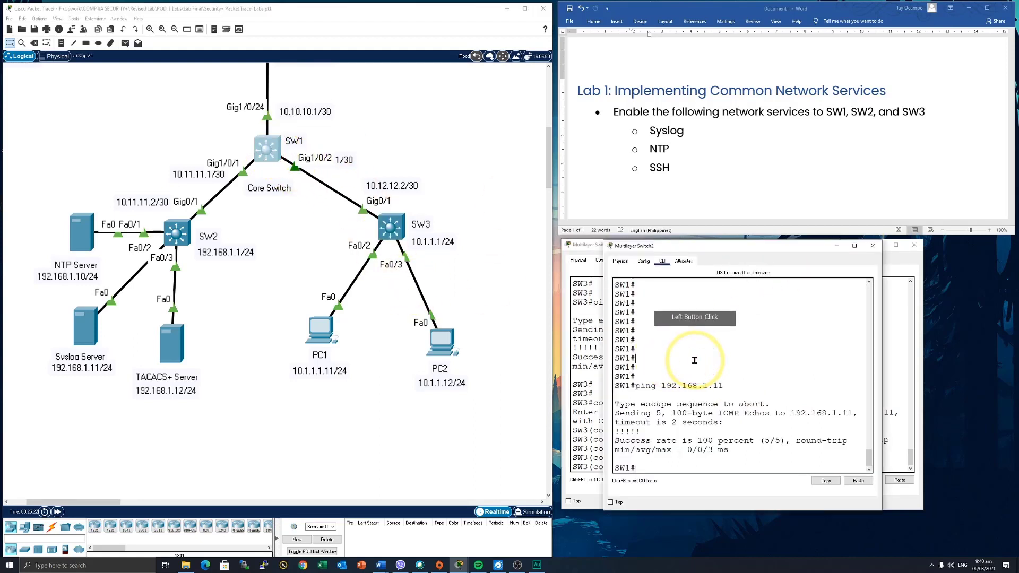
pyautogui.press('Return')
pyautogui.press('Return')
pyautogui.write('conf t')
pyautogui.press('Return')
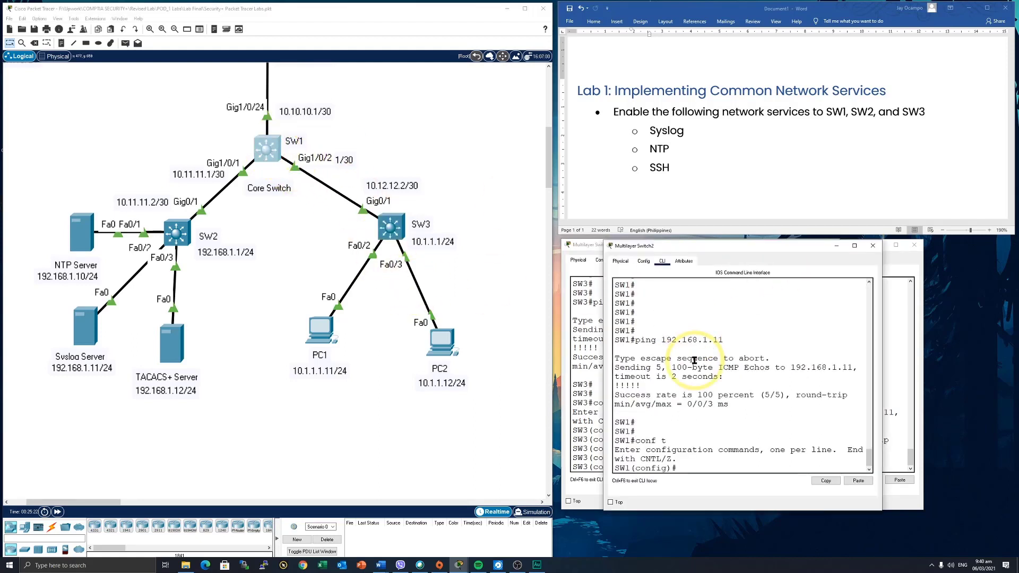
pyautogui.write('logg')
pyautogui.press('Tab')
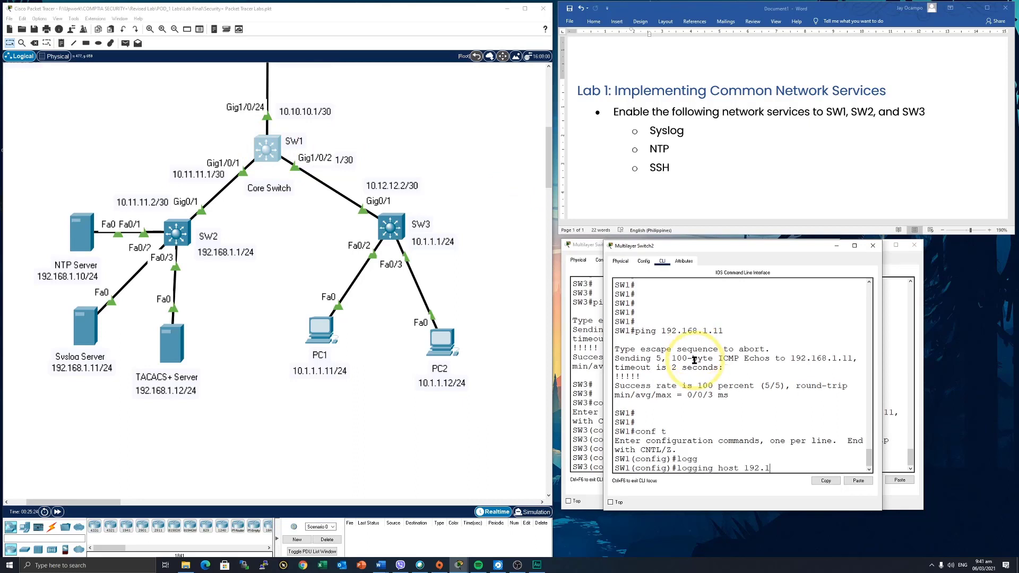
pyautogui.write('host 192.168.1.11')
pyautogui.press('Return')
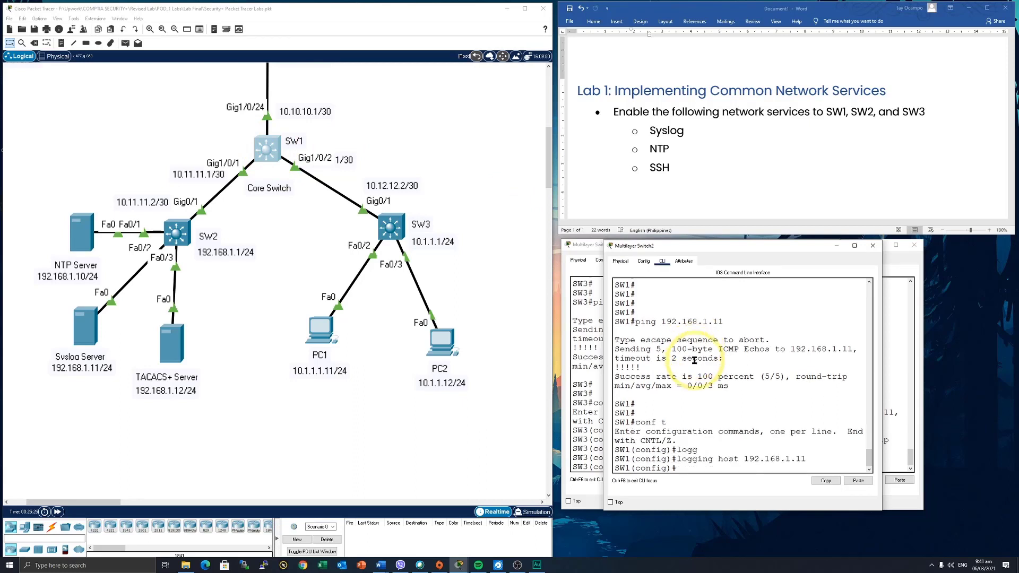
# Bring up SW2's command line and enter global configuration mode with conf t.
pyautogui.click(176, 231)
pyautogui.click(754, 396)
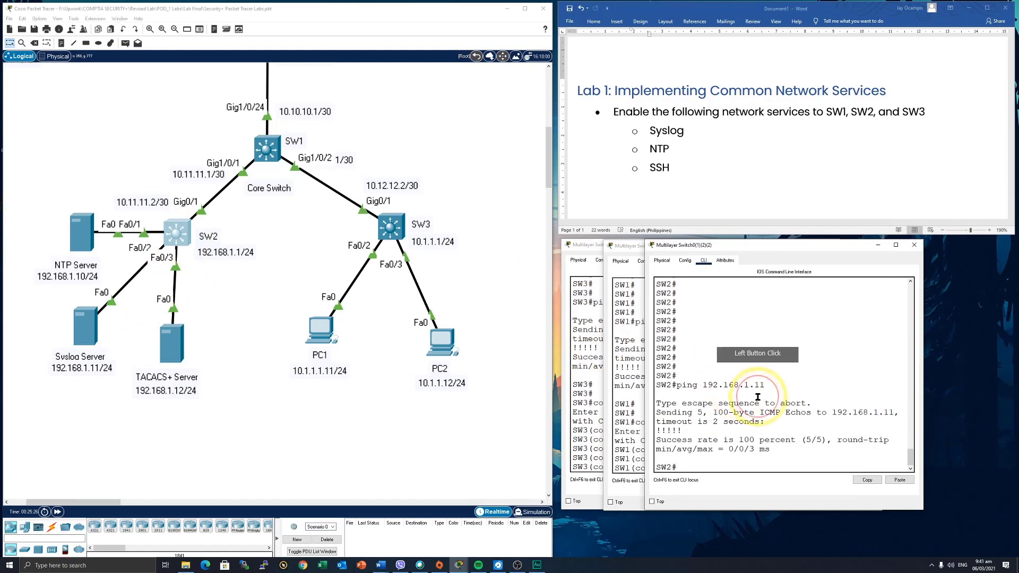
pyautogui.press('Return')
pyautogui.press('Return')
pyautogui.write('logg')
pyautogui.press('Tab')
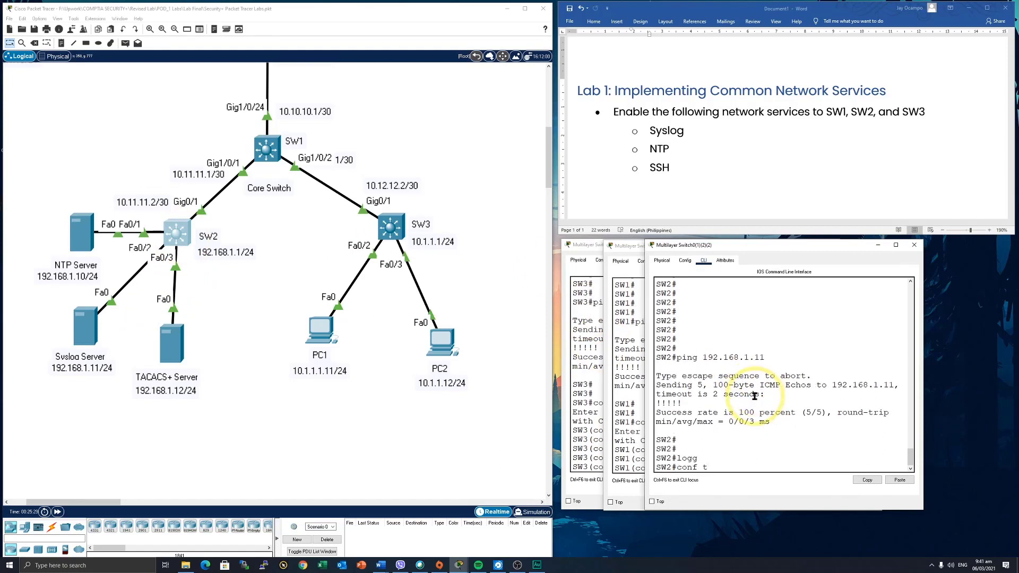
pyautogui.write('conf t')
pyautogui.press('Return')
# Set 192.168.1.11 as SW2's logging host.
pyautogui.write('log')
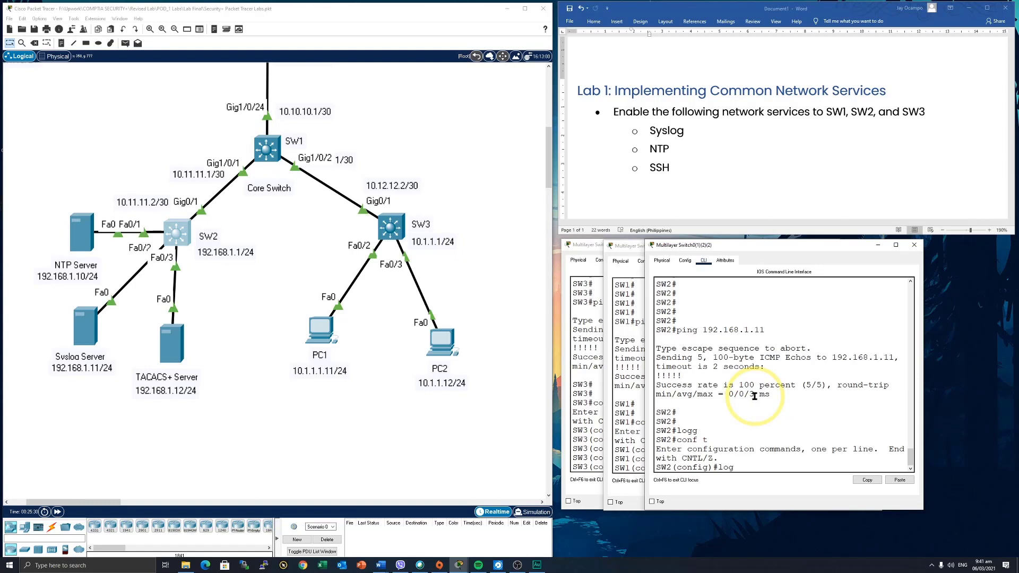
pyautogui.write('g')
pyautogui.press('Tab')
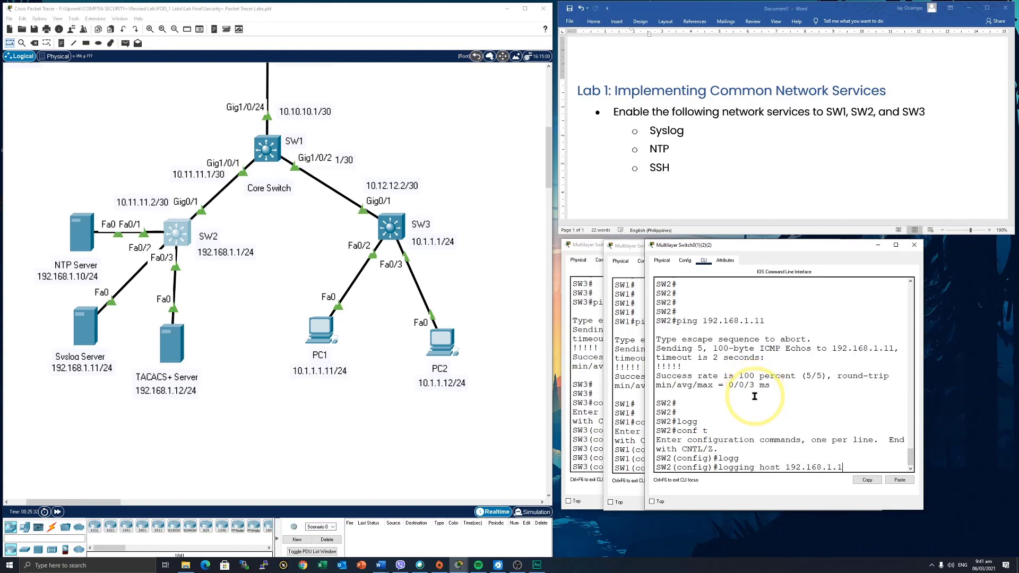
pyautogui.press('Return')
pyautogui.press('Return')
pyautogui.press('Return')
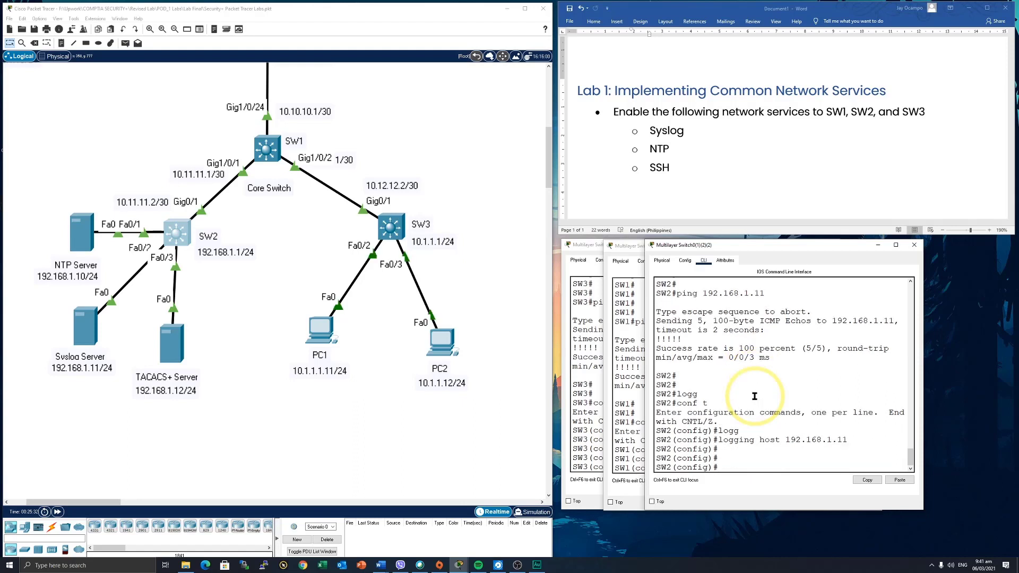
# Reopen the Syslog Server's window and place it clear of SW3 and PC2 in the topology.
pyautogui.click(92, 333)
pyautogui.moveTo(272, 271); pyautogui.dragTo(302, 240)
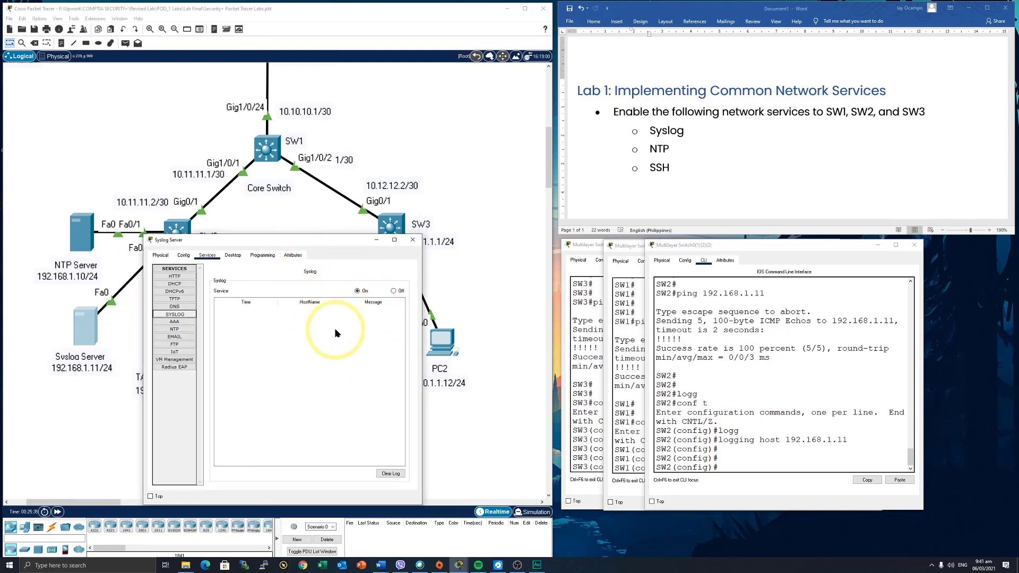
pyautogui.click(727, 375)
pyautogui.moveTo(344, 239); pyautogui.dragTo(265, 243)
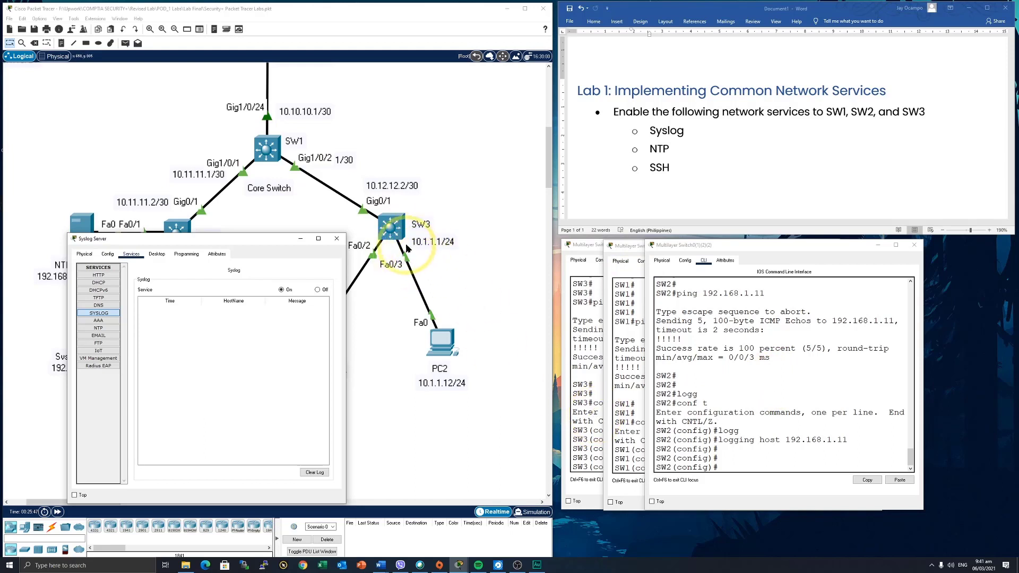
# Return to SW3's command line and exit global configuration mode.
pyautogui.click(582, 374)
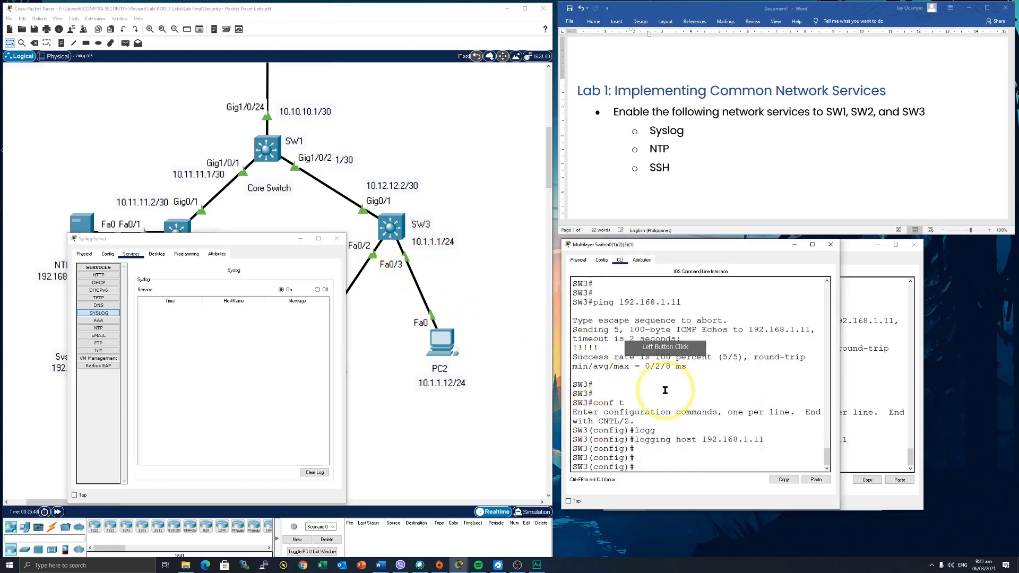
pyautogui.doubleClick(711, 469)
pyautogui.write('exit')
pyautogui.press('Return')
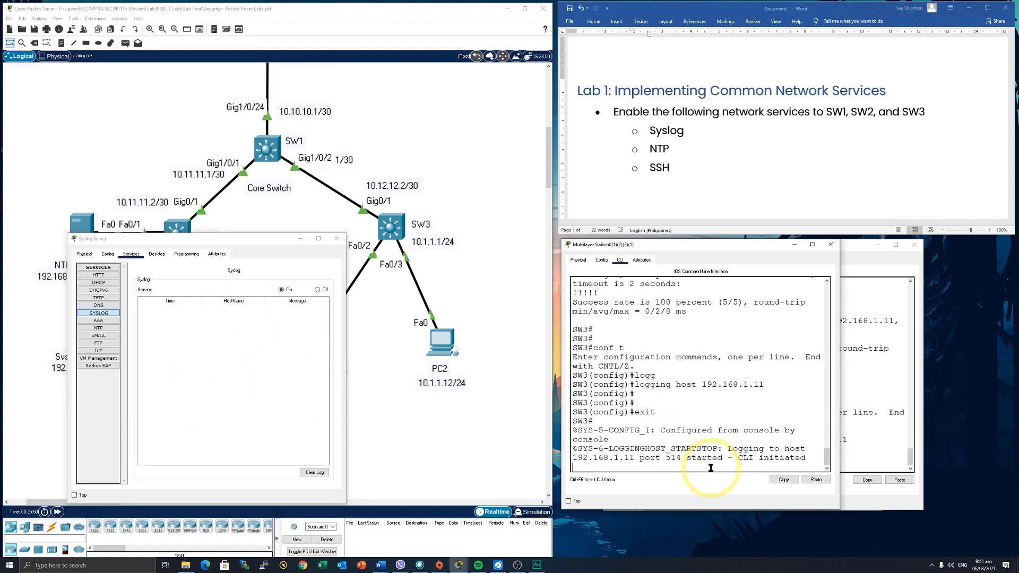
pyautogui.press('Return')
pyautogui.press('Return')
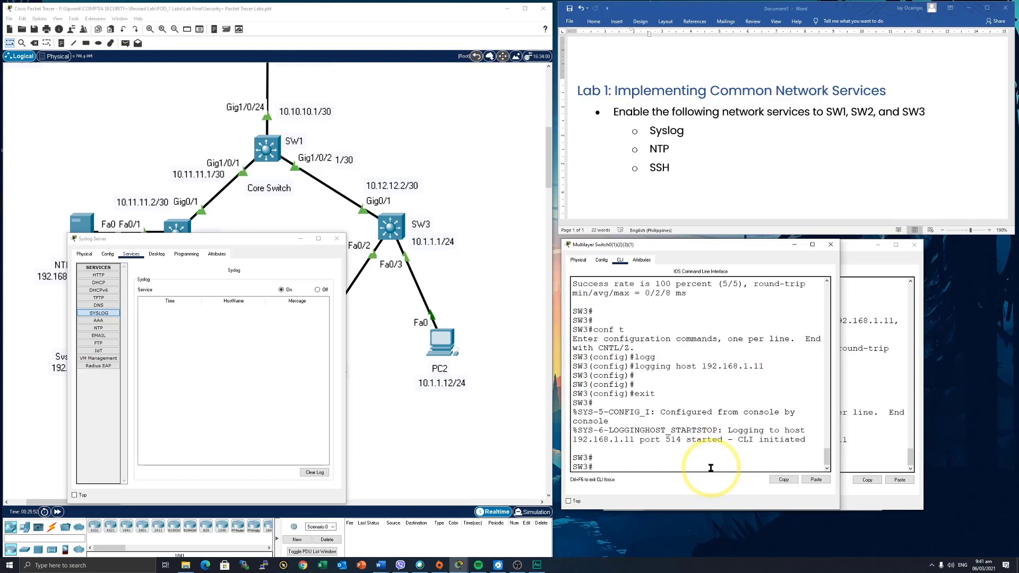
pyautogui.press('Return')
# Enter configuration mode on SW3 and shut down interface fa0/3.
pyautogui.write('conf')
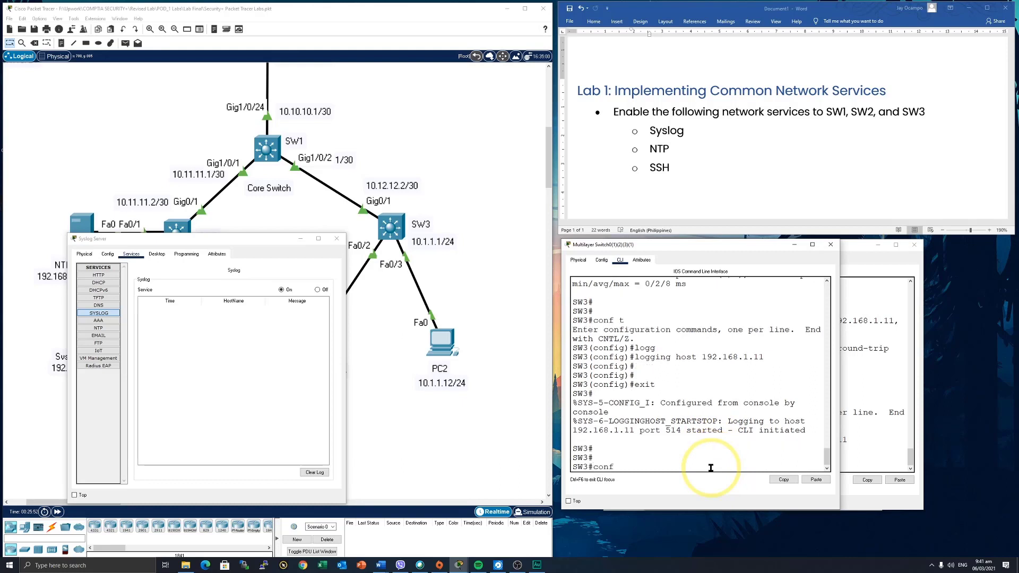
pyautogui.write(' t')
pyautogui.press('Return')
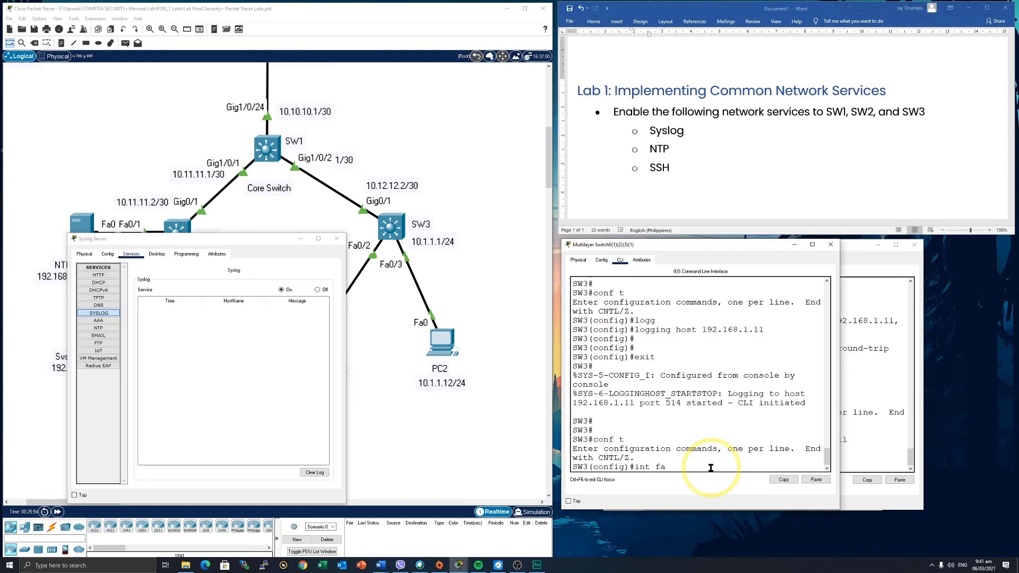
pyautogui.press('Return')
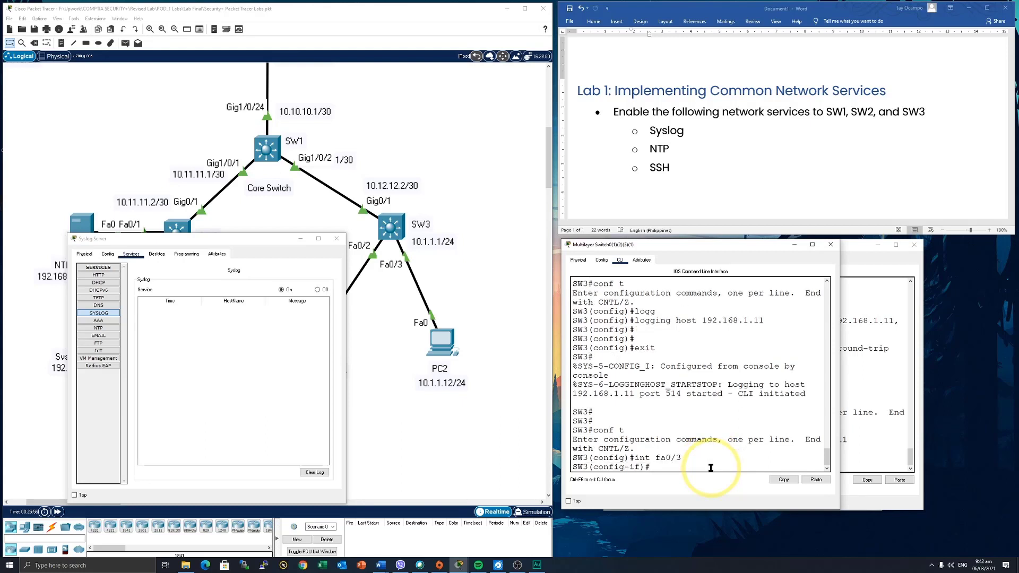
pyautogui.write('shut')
pyautogui.press('Return')
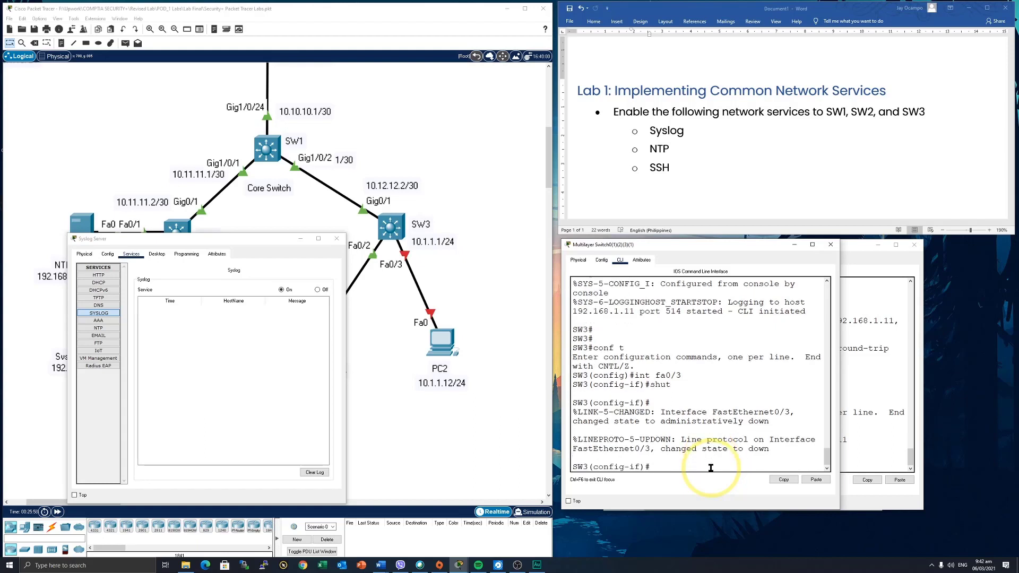
# Highlight SW3's line protocol message and reload the Syslog Server's SYSLOG page to check its log entries.
pyautogui.moveTo(769, 450); pyautogui.dragTo(573, 440)
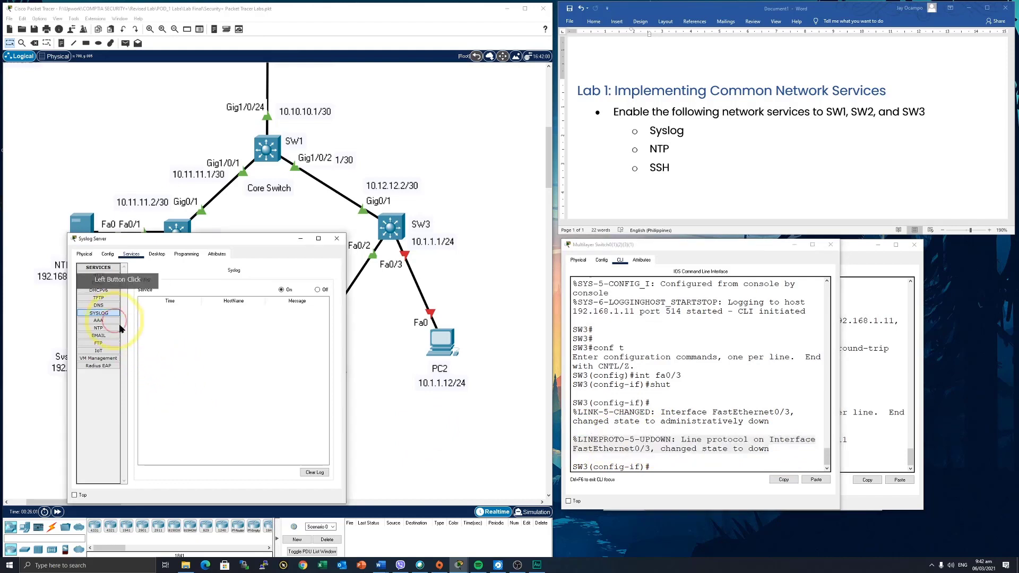
pyautogui.click(99, 306)
pyautogui.click(100, 313)
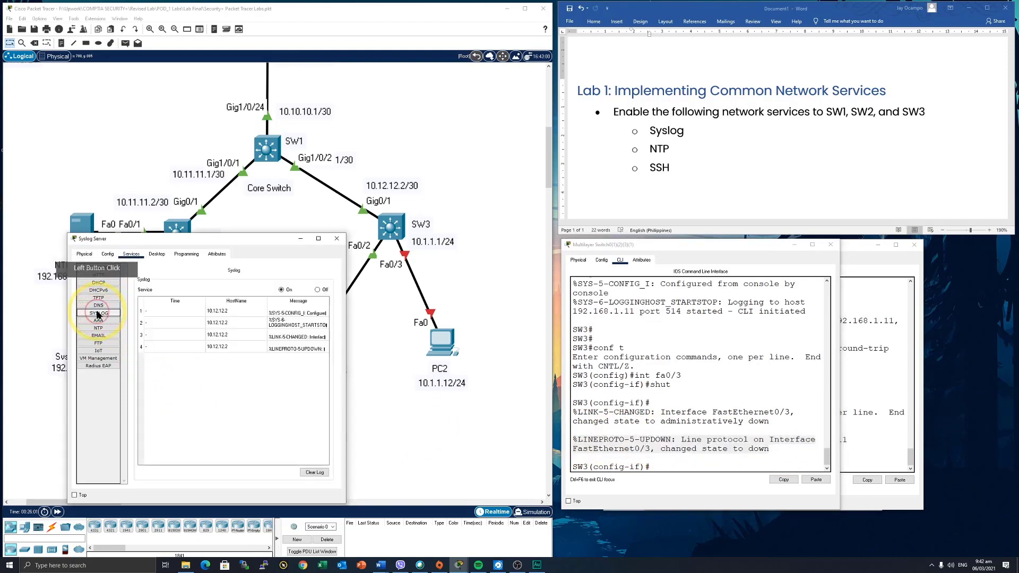
pyautogui.click(162, 316)
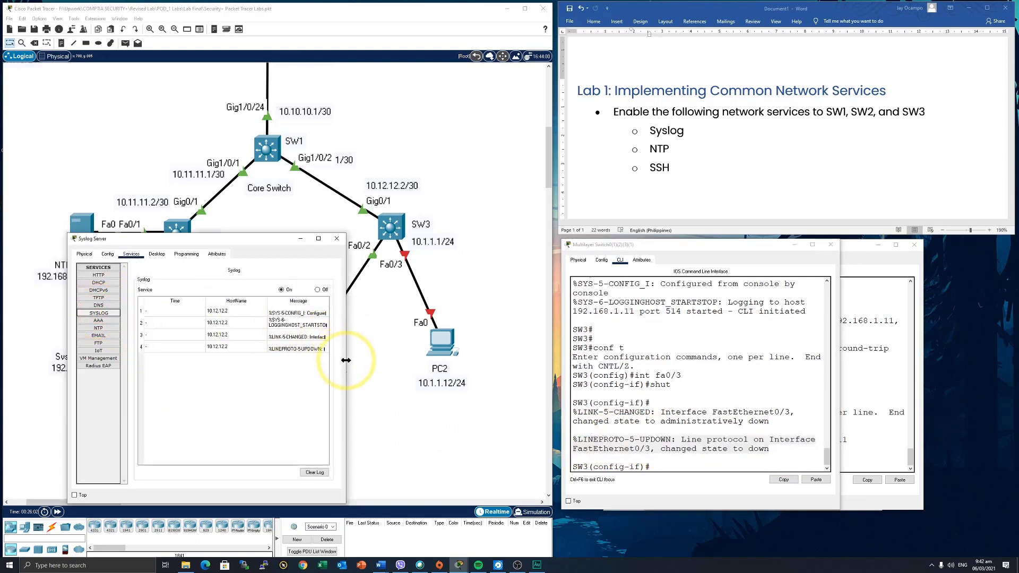
# Widen the Syslog Server window to read the logged messages and move it below SW2 and SW3.
pyautogui.moveTo(346, 360); pyautogui.dragTo(436, 357)
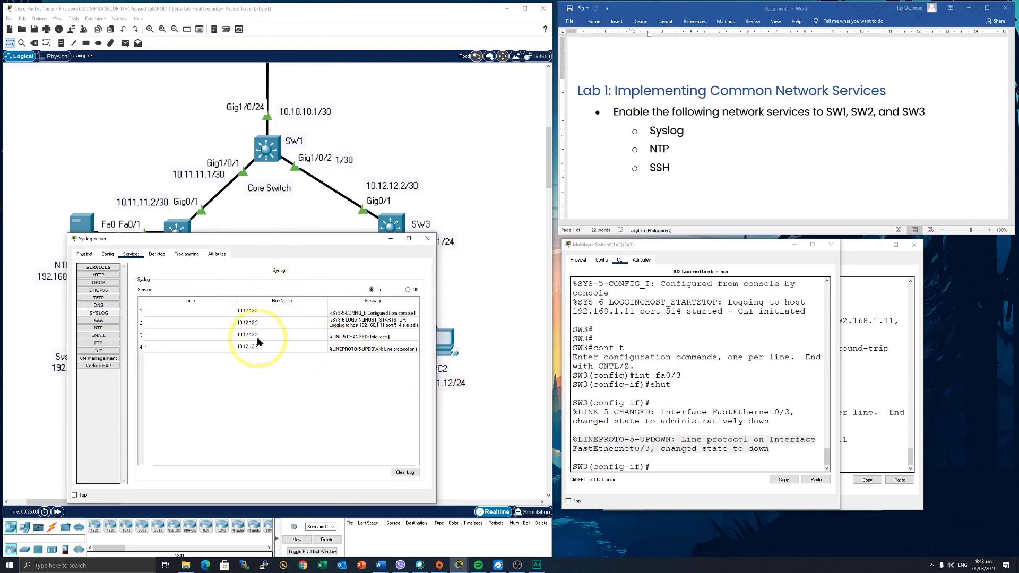
pyautogui.moveTo(278, 250); pyautogui.dragTo(279, 257)
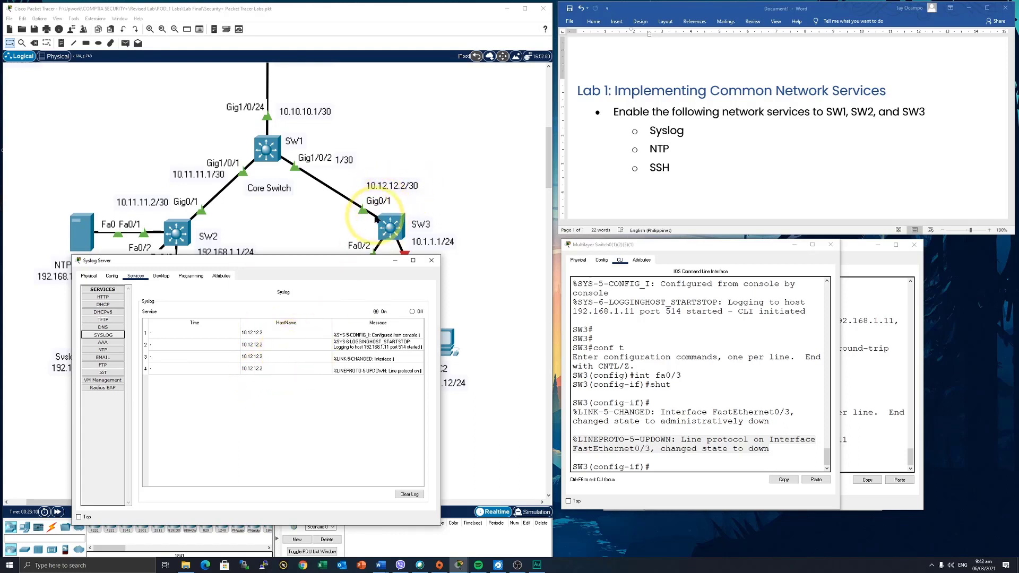
pyautogui.moveTo(356, 258); pyautogui.dragTo(352, 256)
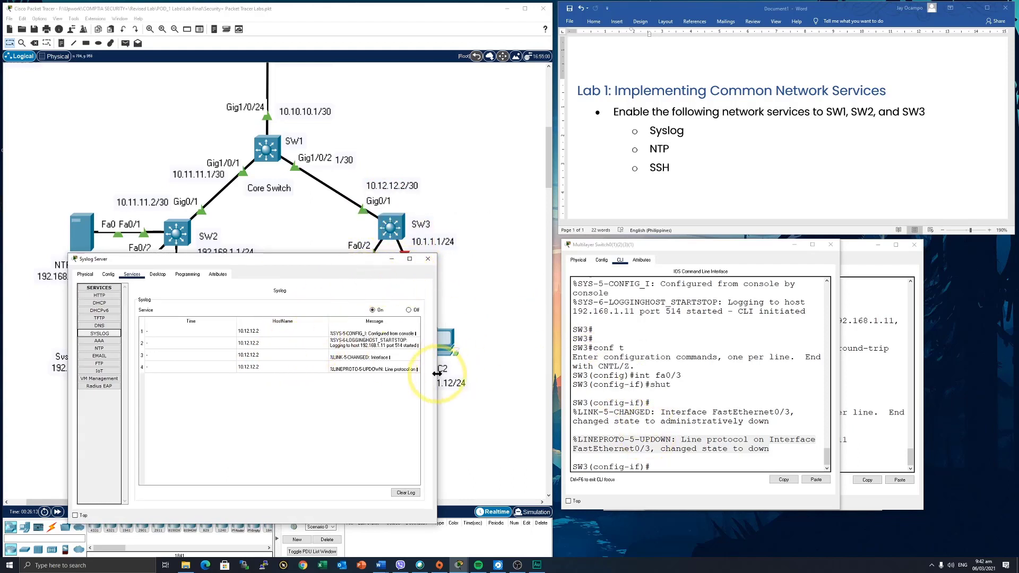
pyautogui.moveTo(437, 314); pyautogui.dragTo(479, 312)
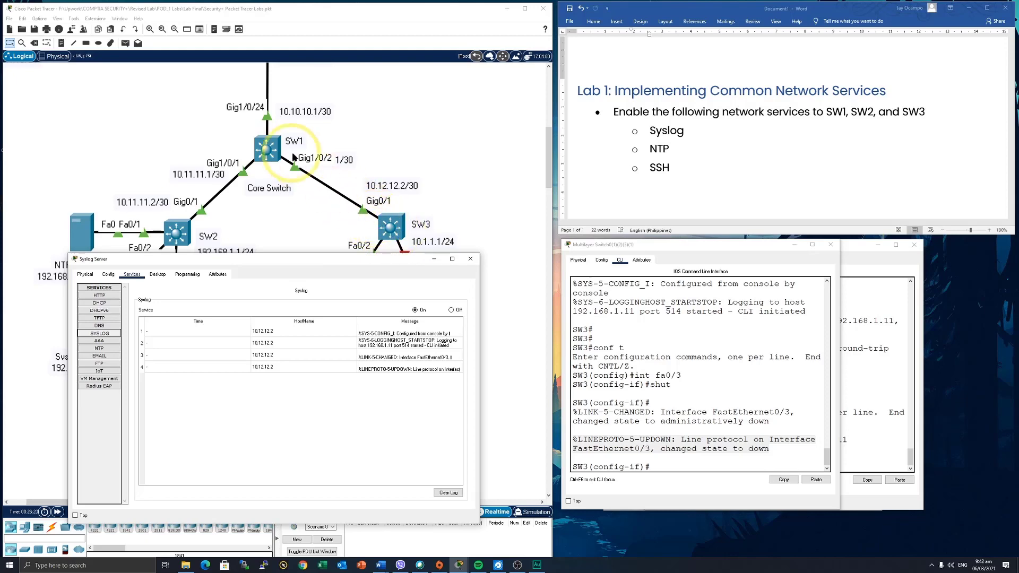
pyautogui.moveTo(169, 257); pyautogui.dragTo(204, 258)
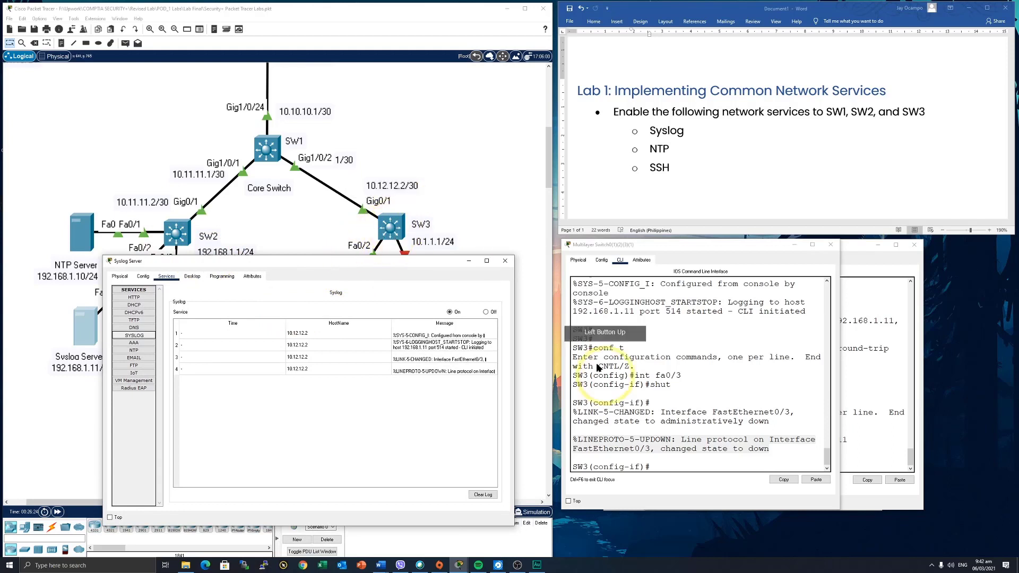
# On SW3, leave the fa0/3 interface configuration and shut down interface gi0/1.
pyautogui.click(725, 396)
pyautogui.press('Return')
pyautogui.write('e')
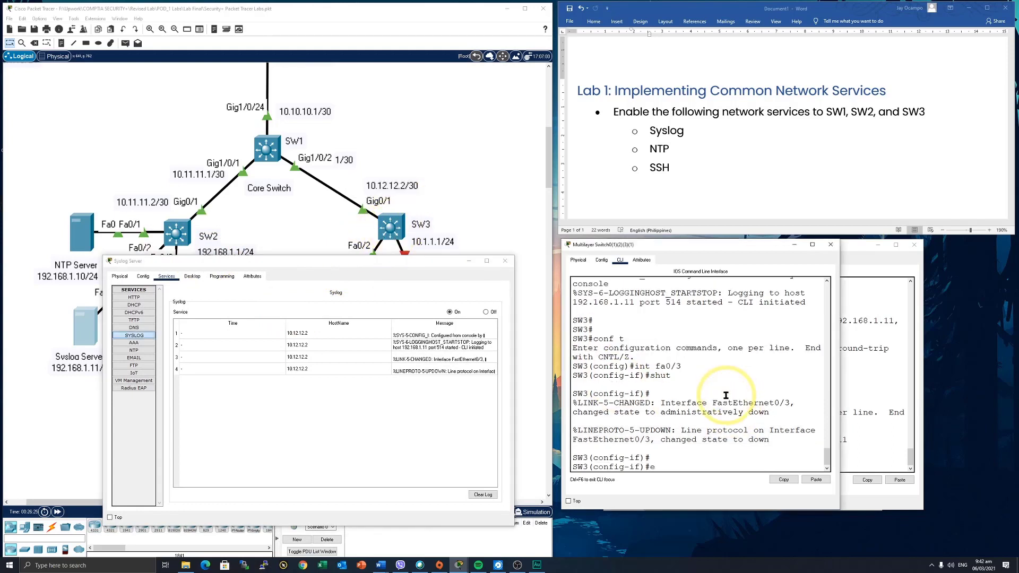
pyautogui.write('xit')
pyautogui.press('Return')
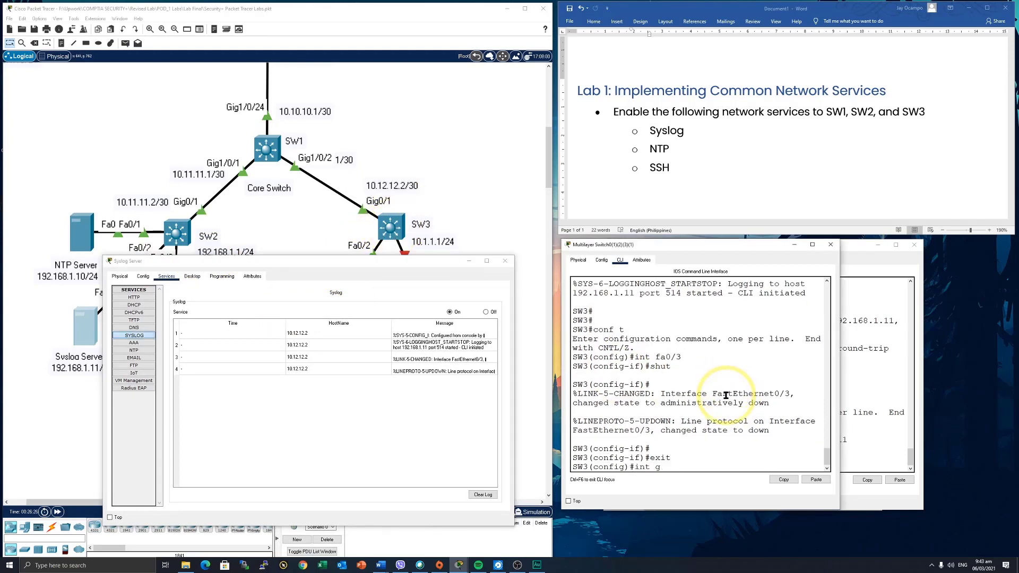
pyautogui.write('int gi0/1')
pyautogui.press('Return')
pyautogui.write('shut')
pyautogui.press('Return')
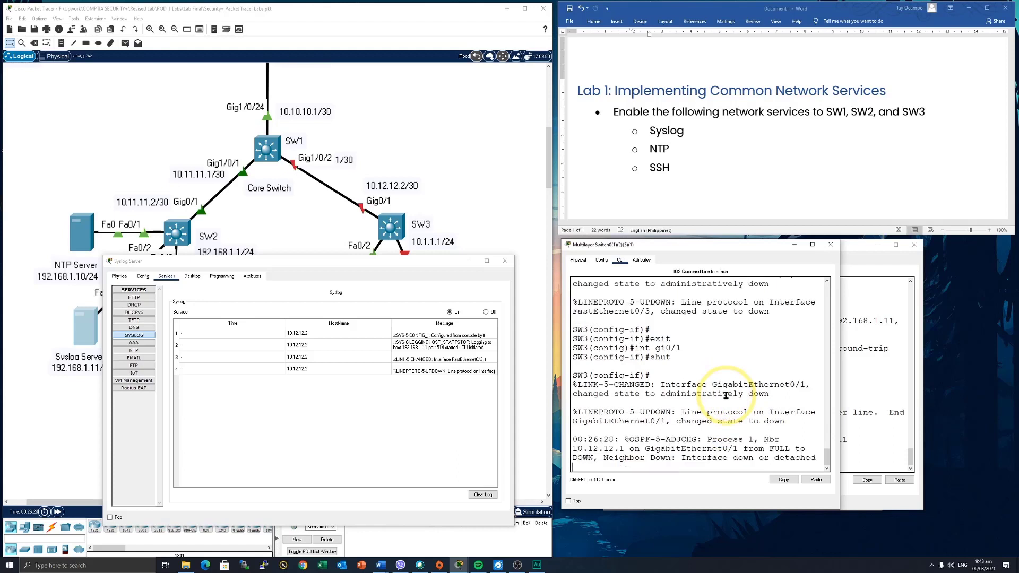
pyautogui.press('Return')
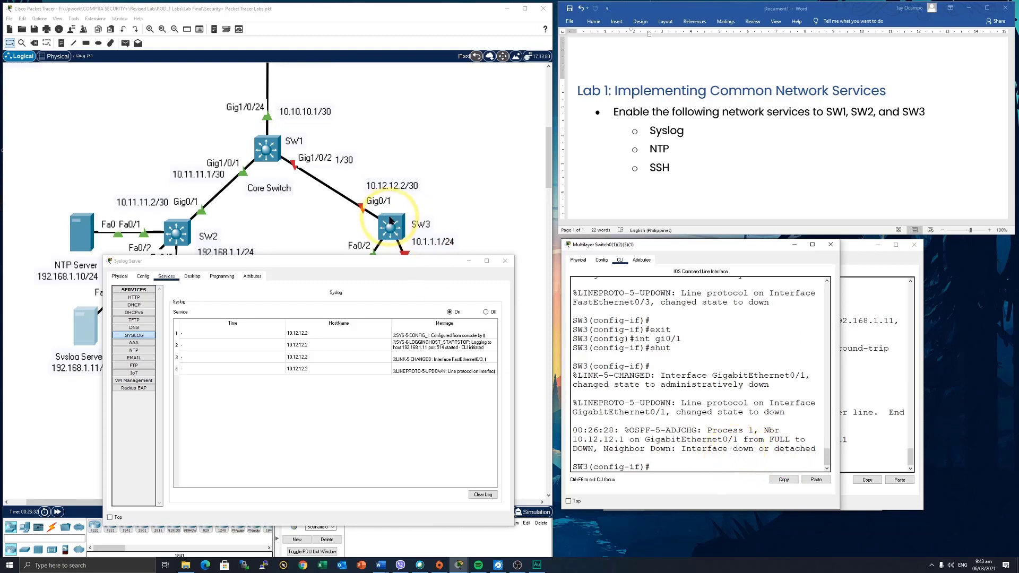
# Reload the Syslog Server's SYSLOG page to check its log entries and reposition the window beneath SW2 and SW3.
pyautogui.click(134, 304)
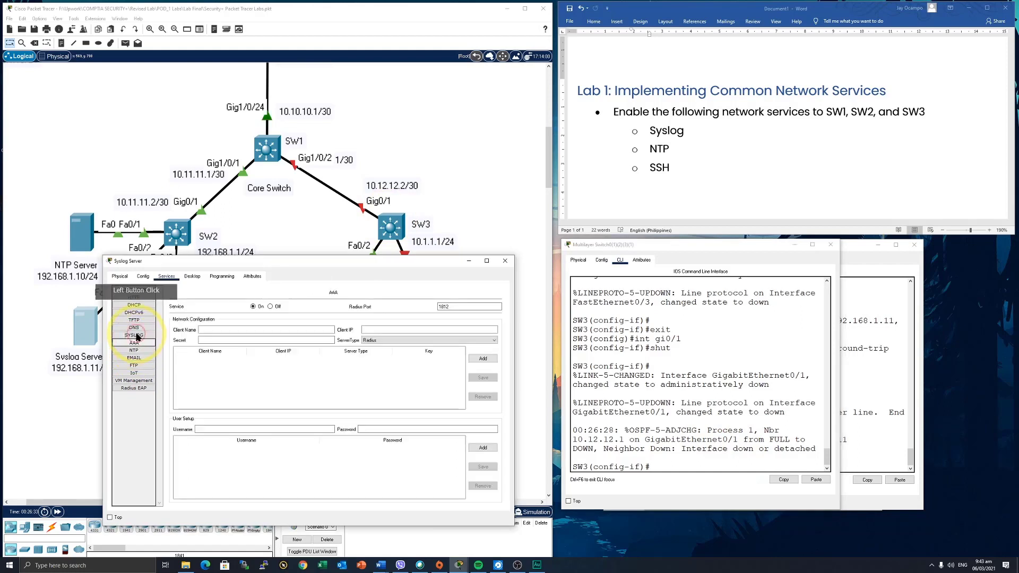
pyautogui.click(136, 335)
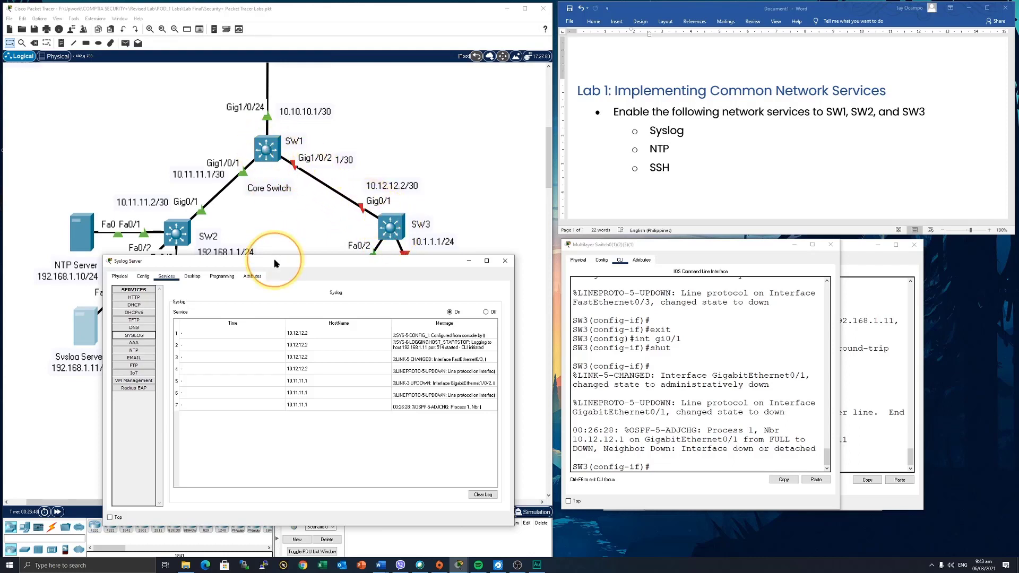
pyautogui.moveTo(274, 261); pyautogui.dragTo(313, 302)
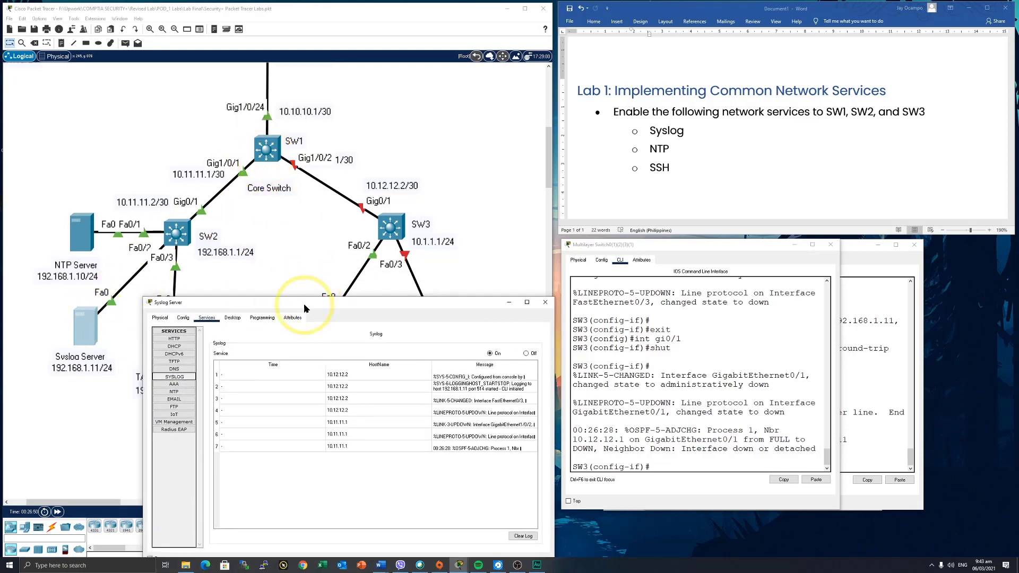
pyautogui.moveTo(312, 302); pyautogui.dragTo(264, 266)
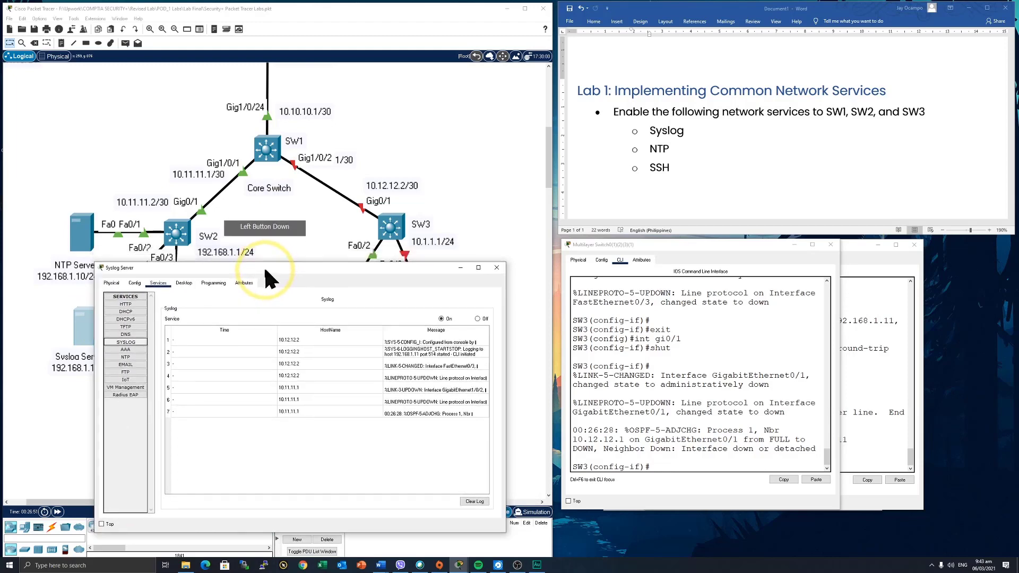
# Bring SW3's interface gi0/1 back up with the no shut command.
pyautogui.click(691, 466)
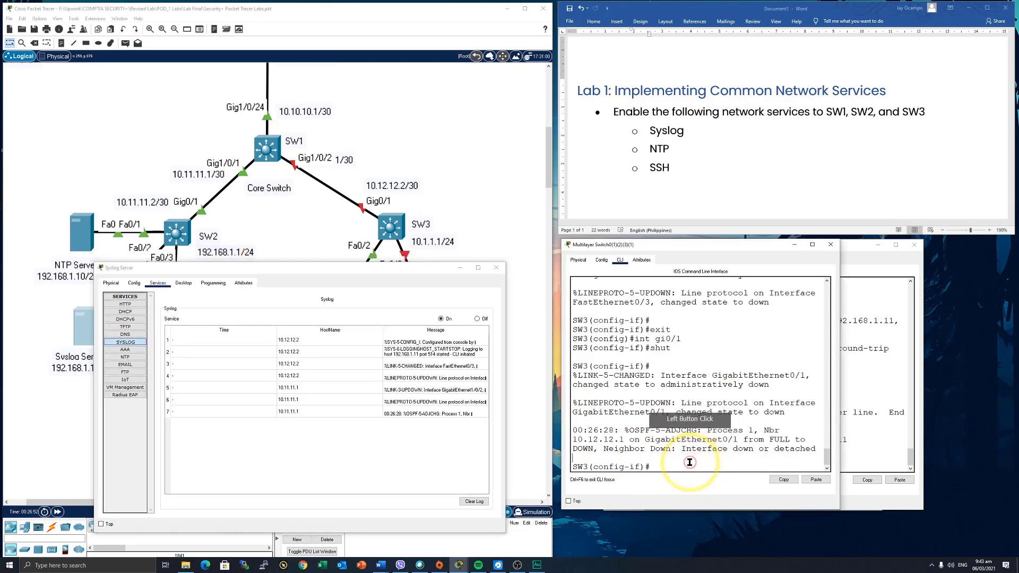
pyautogui.write('no shut')
pyautogui.press('Return')
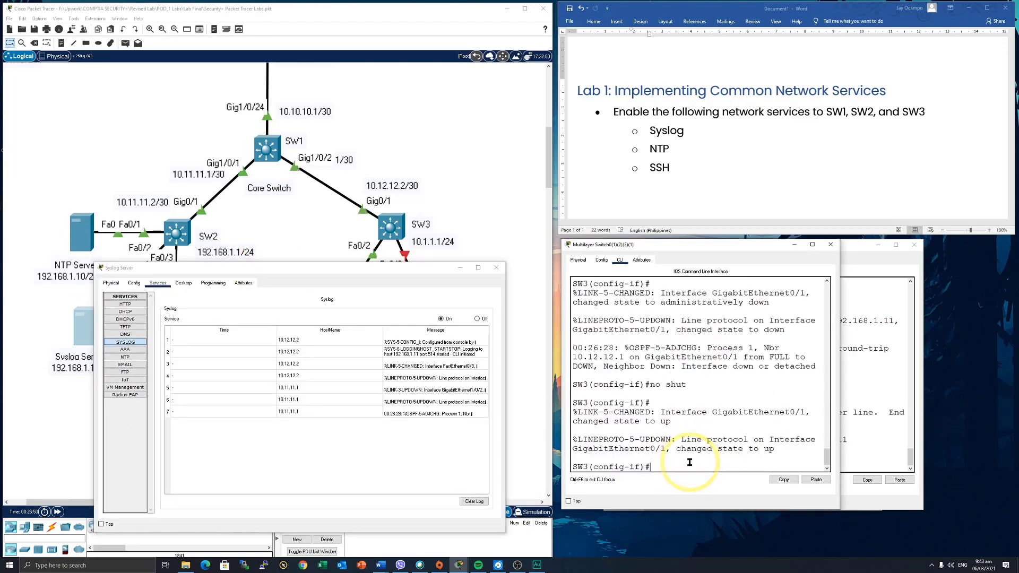
pyautogui.press('Return')
pyautogui.press('Return')
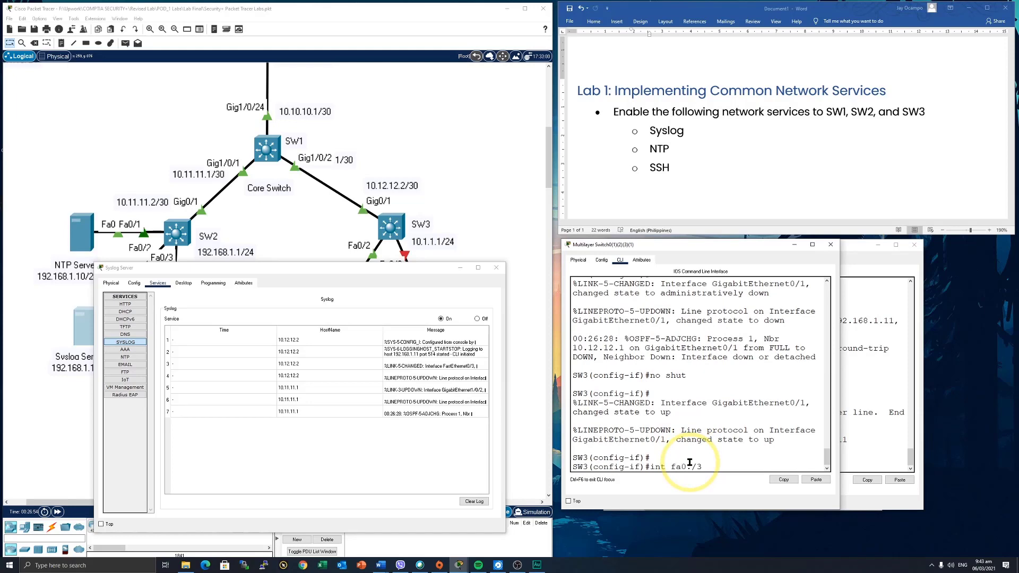
# Enter interface fa0/3 on SW3 and re-enable it with no shut.
pyautogui.write('int fa0')
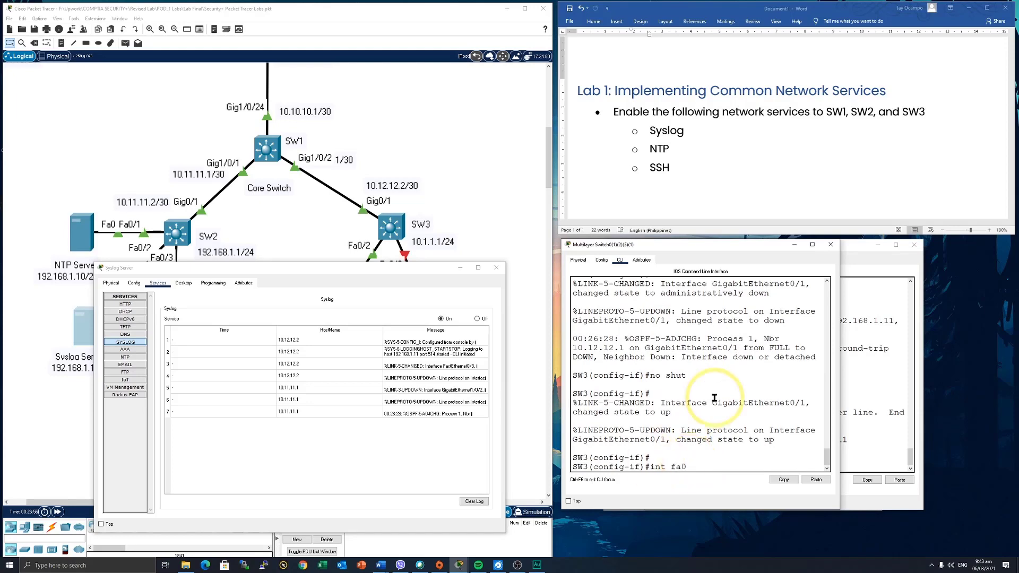
pyautogui.write('/3')
pyautogui.press('Return')
pyautogui.write('no shut')
pyautogui.press('Return')
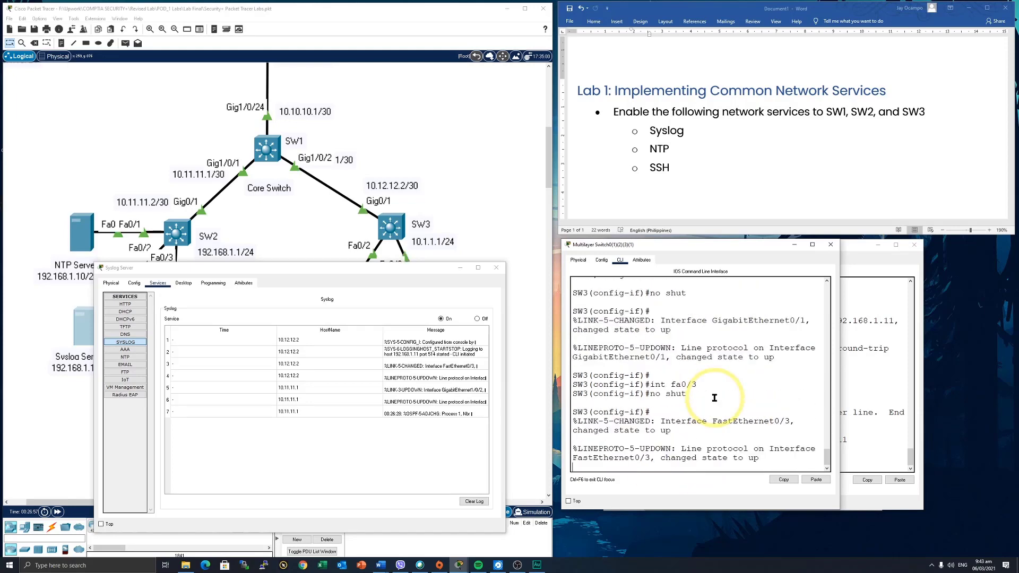
pyautogui.press('Return')
pyautogui.press('Return')
# Refresh the Syslog Server's SYSLOG list and check the newest line protocol entry.
pyautogui.click(135, 350)
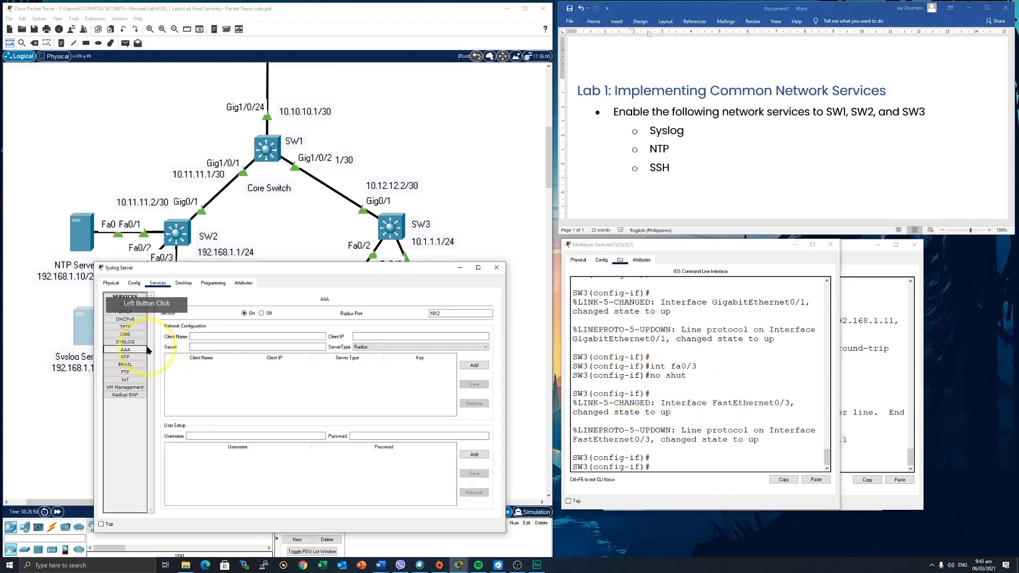
pyautogui.click(136, 341)
pyautogui.click(249, 396)
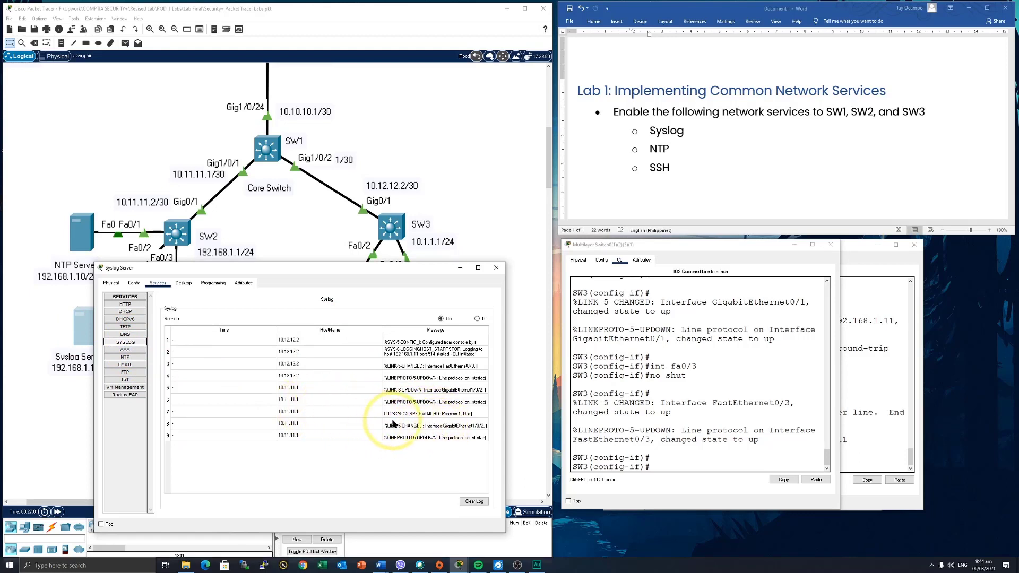
pyautogui.click(429, 437)
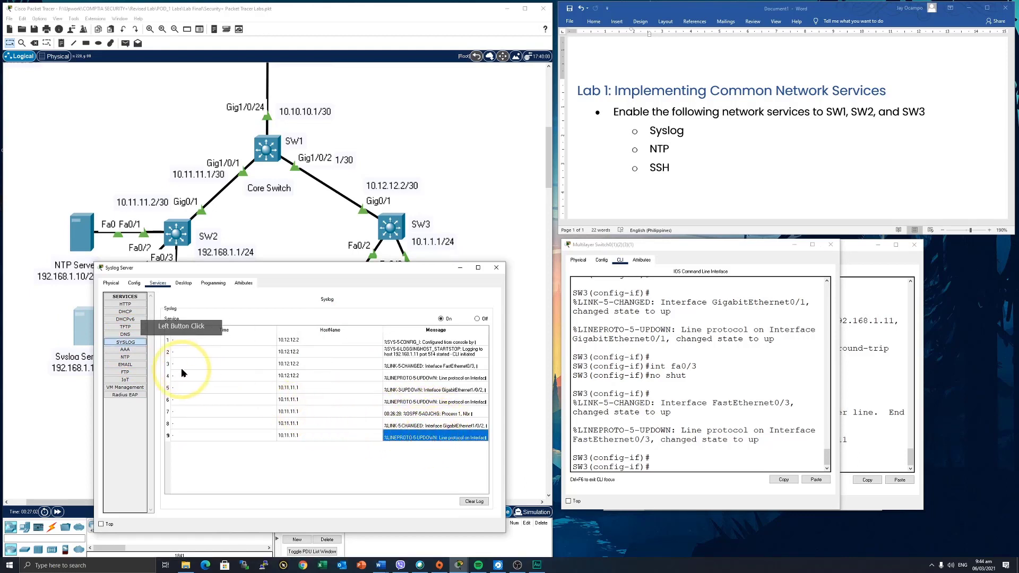
pyautogui.click(126, 342)
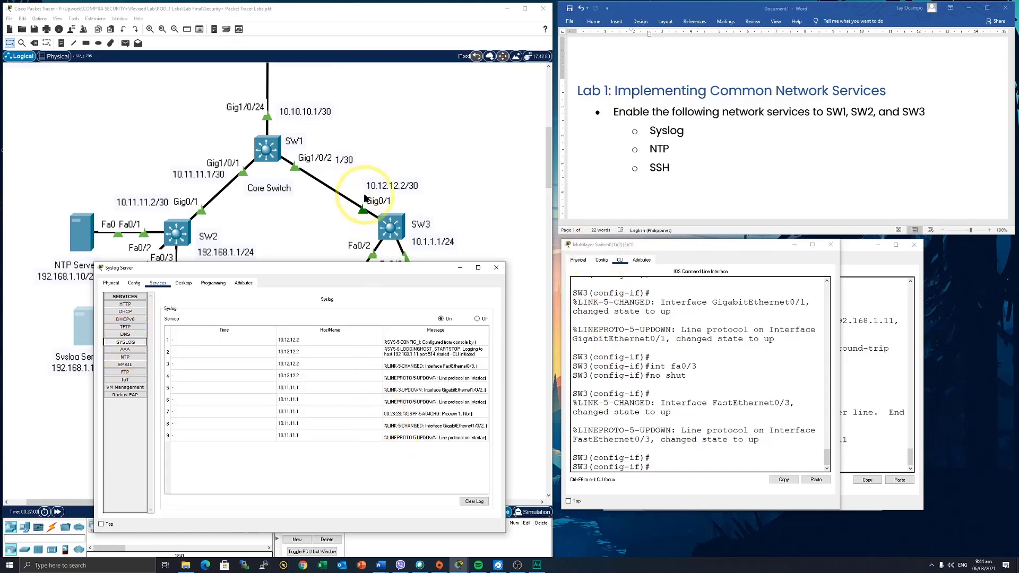
# Open SW1's command line and exit global configuration mode.
pyautogui.click(292, 154)
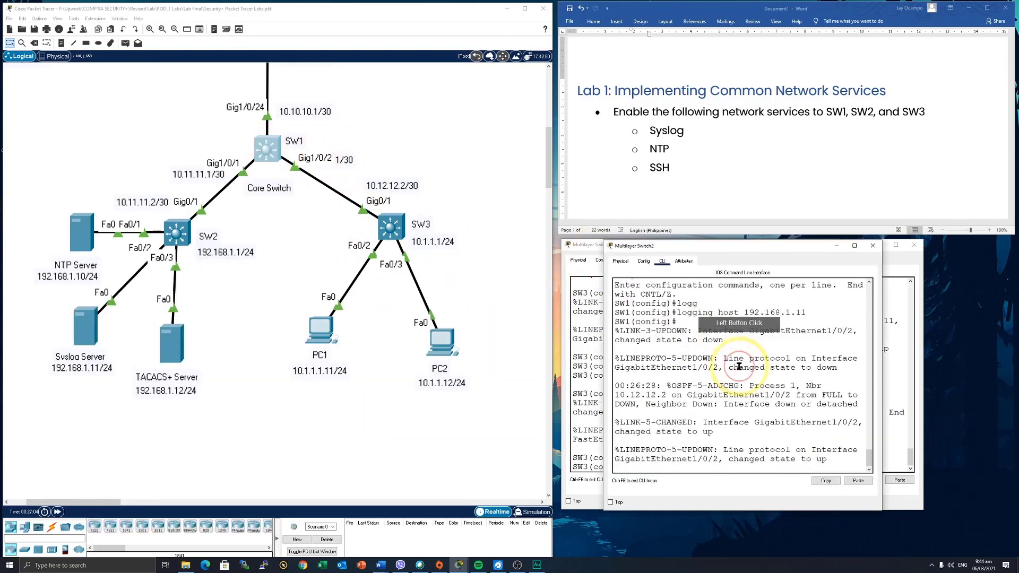
pyautogui.click(739, 366)
pyautogui.press('Return')
pyautogui.write('e')
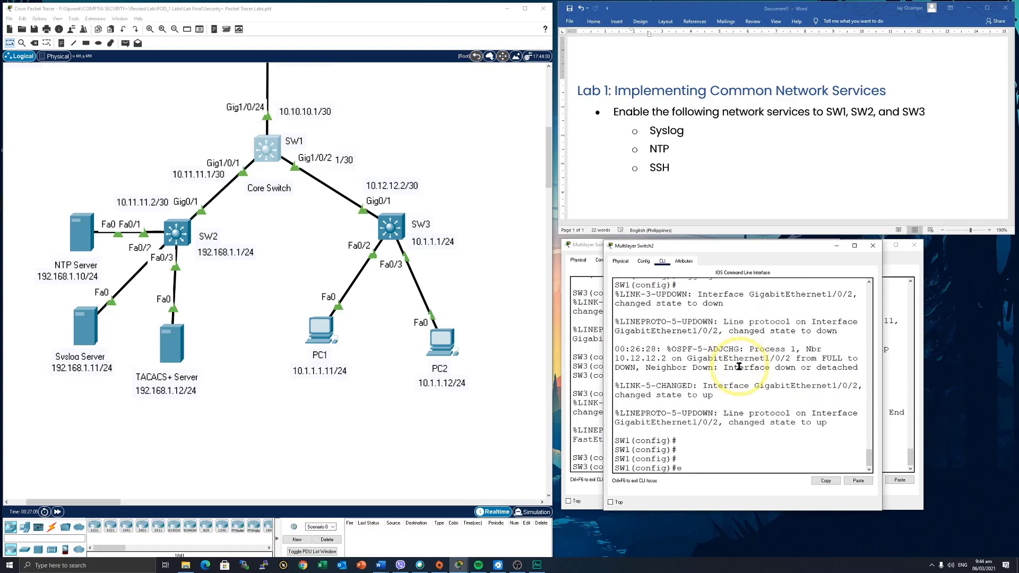
pyautogui.write('xit')
pyautogui.press('Return')
pyautogui.click(730, 379)
pyautogui.press('Return')
pyautogui.press('Return')
pyautogui.press('Return')
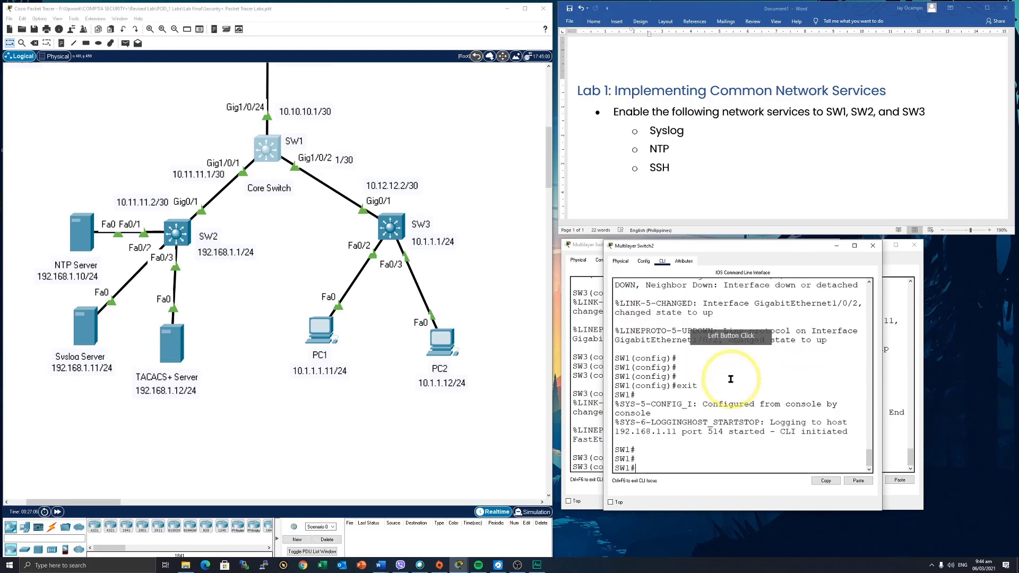
# Reopen the Syslog Server's SYSLOG page and examine the messages logged from SW1, including the GigabitEthernet1/0/2 link change.
pyautogui.click(85, 337)
pyautogui.click(125, 334)
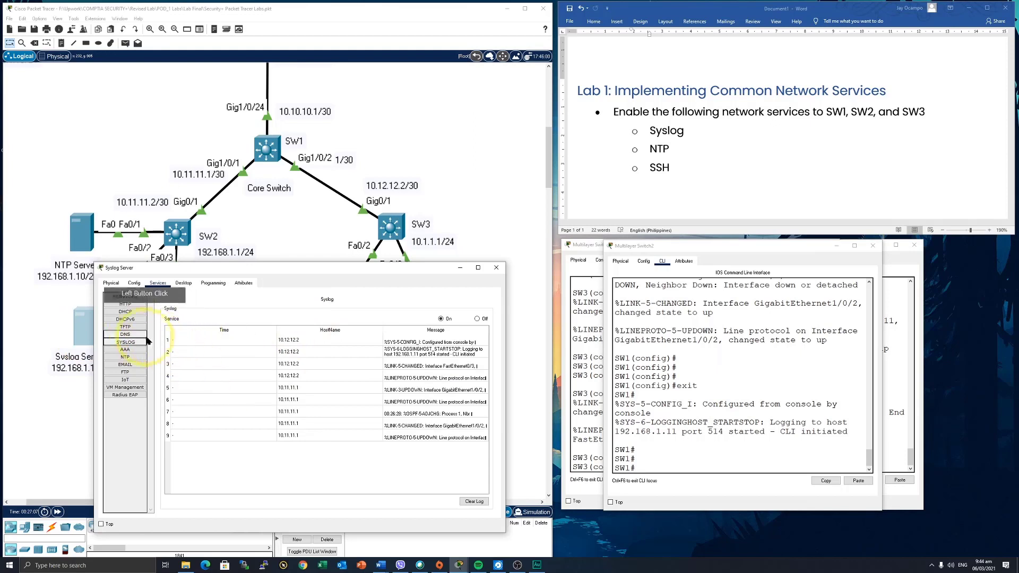
pyautogui.click(125, 341)
pyautogui.click(423, 473)
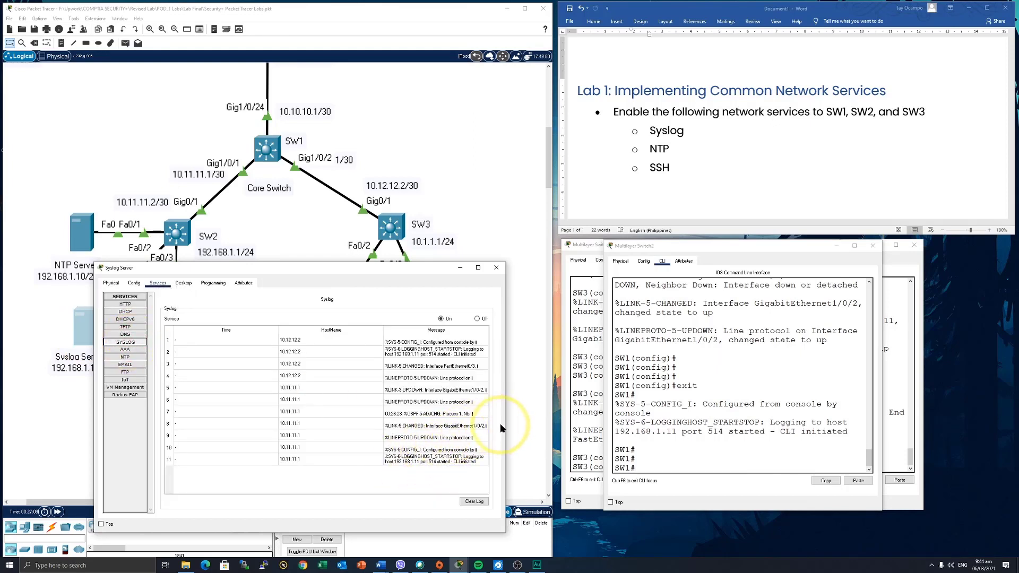
pyautogui.doubleClick(467, 422)
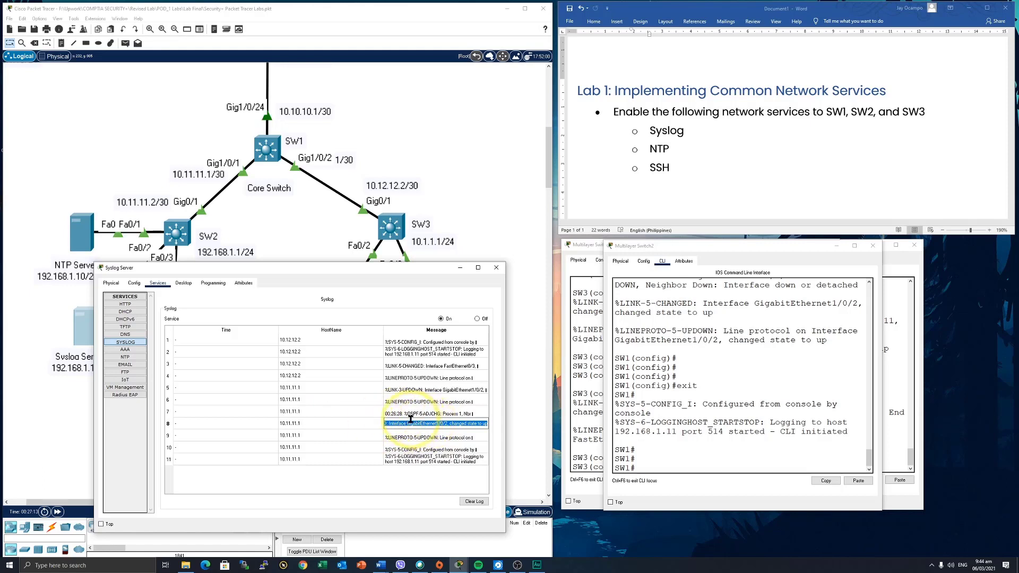
pyautogui.click(419, 449)
pyautogui.click(425, 426)
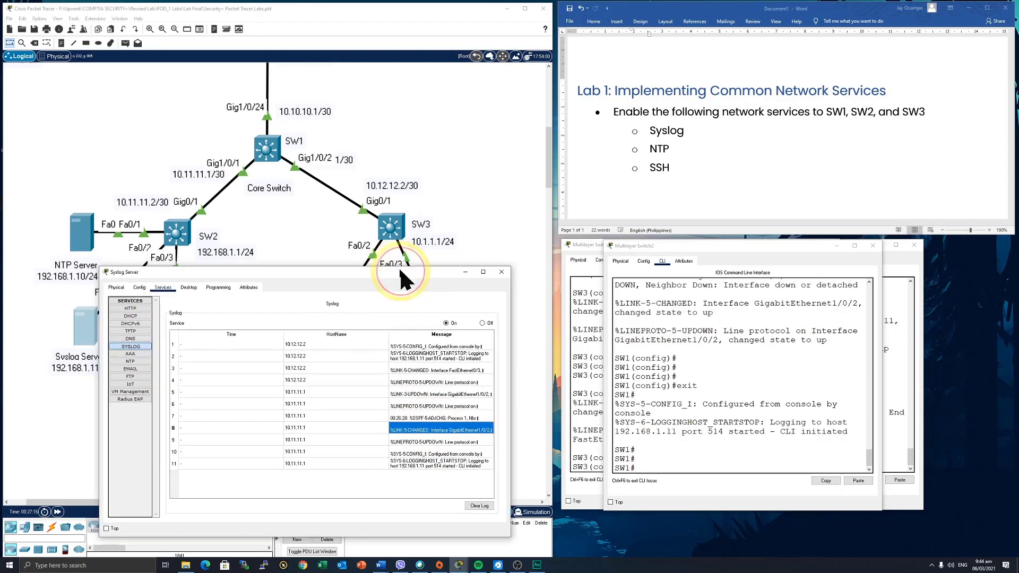
# Move the Syslog Server window lower to uncover the topology, and close it.
pyautogui.moveTo(399, 266); pyautogui.dragTo(420, 296)
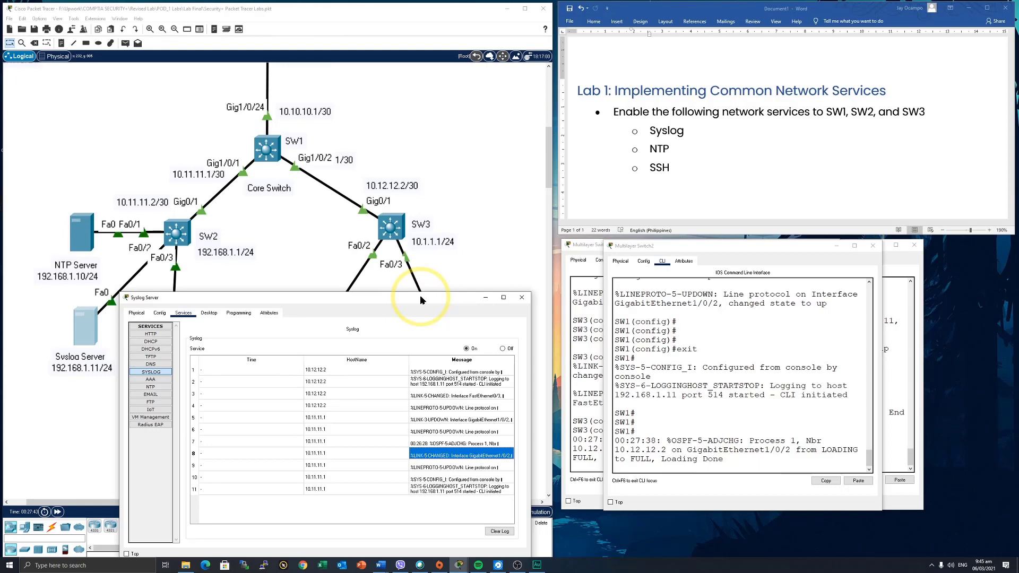
pyautogui.moveTo(421, 298); pyautogui.dragTo(425, 302)
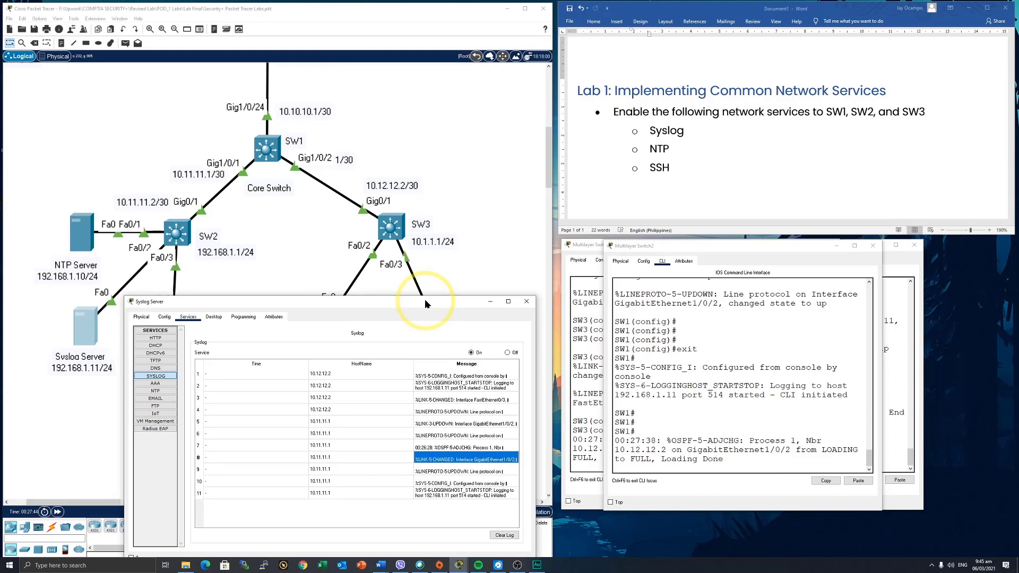
pyautogui.moveTo(205, 304); pyautogui.dragTo(232, 334)
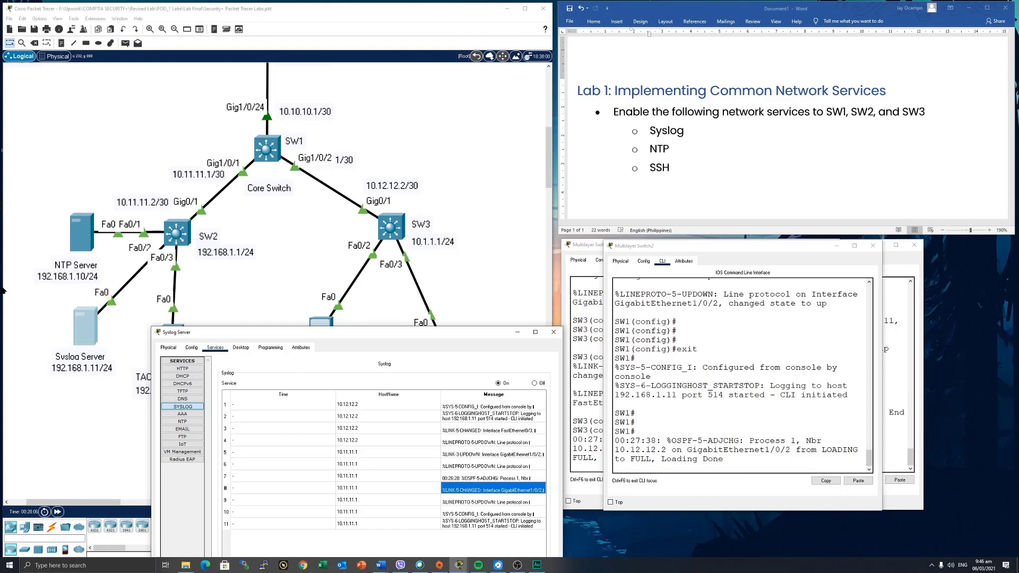
pyautogui.click(684, 131)
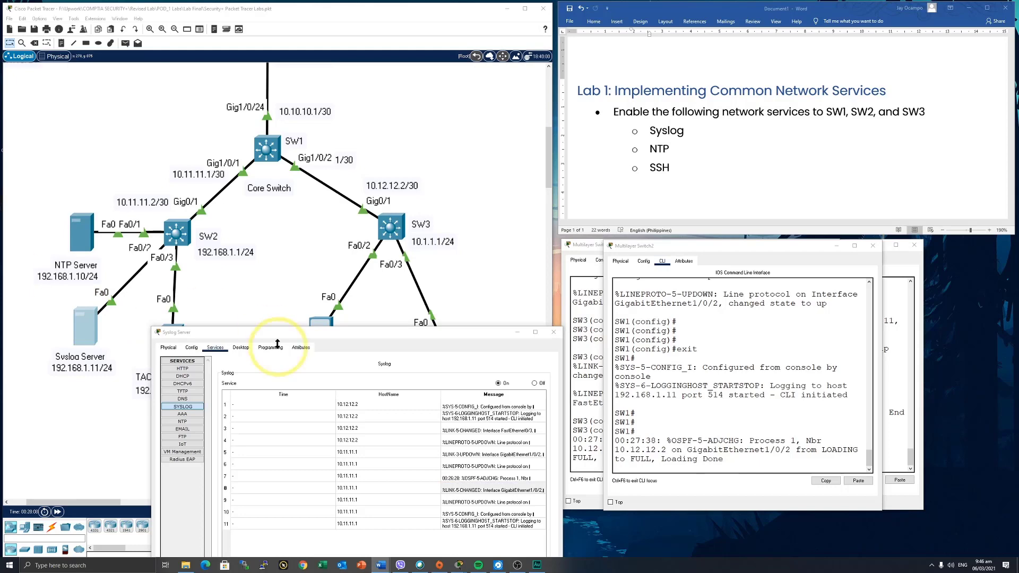
pyautogui.click(553, 331)
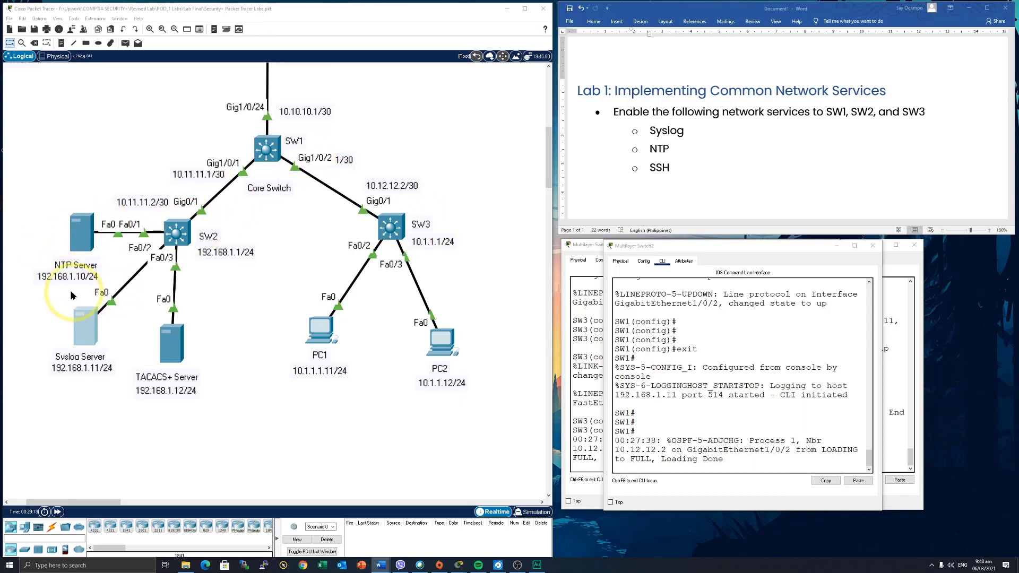
# End configuration mode on SW3 and ping the NTP Server at 192.168.1.10.
pyautogui.click(390, 227)
pyautogui.click(623, 327)
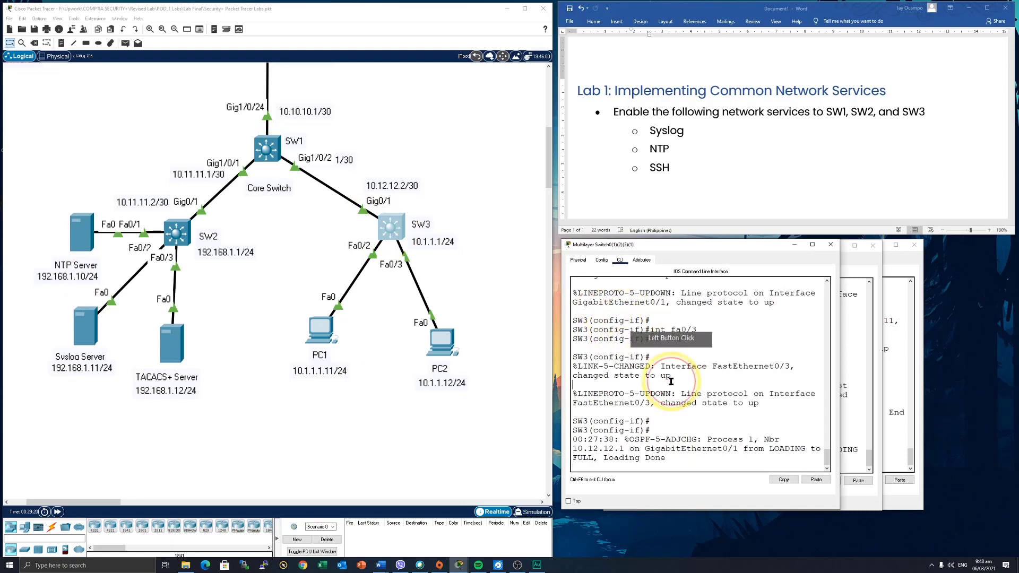
pyautogui.press('Return')
pyautogui.write('end')
pyautogui.press('Return')
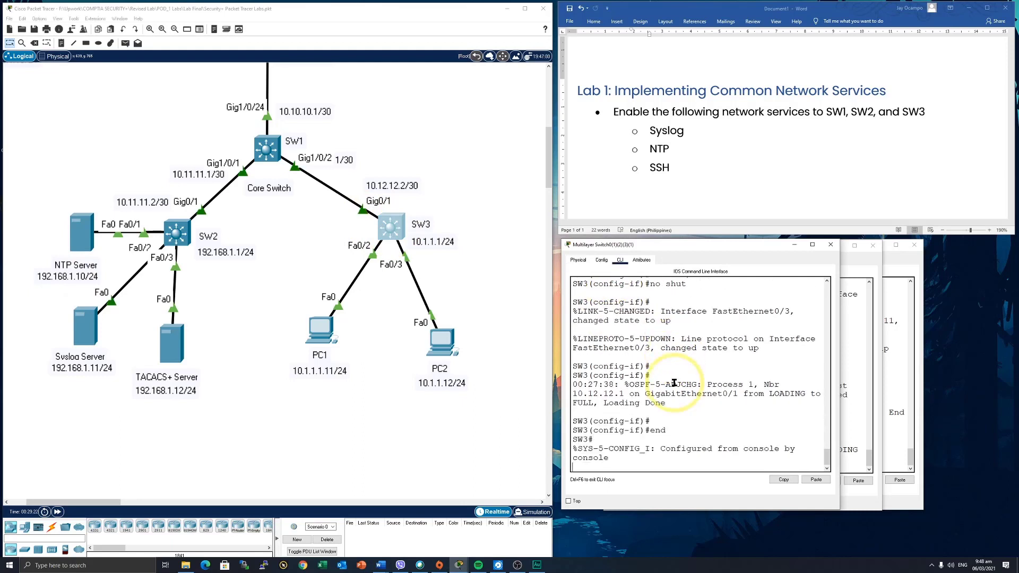
pyautogui.write('ping 192.168.1.10')
pyautogui.press('Return')
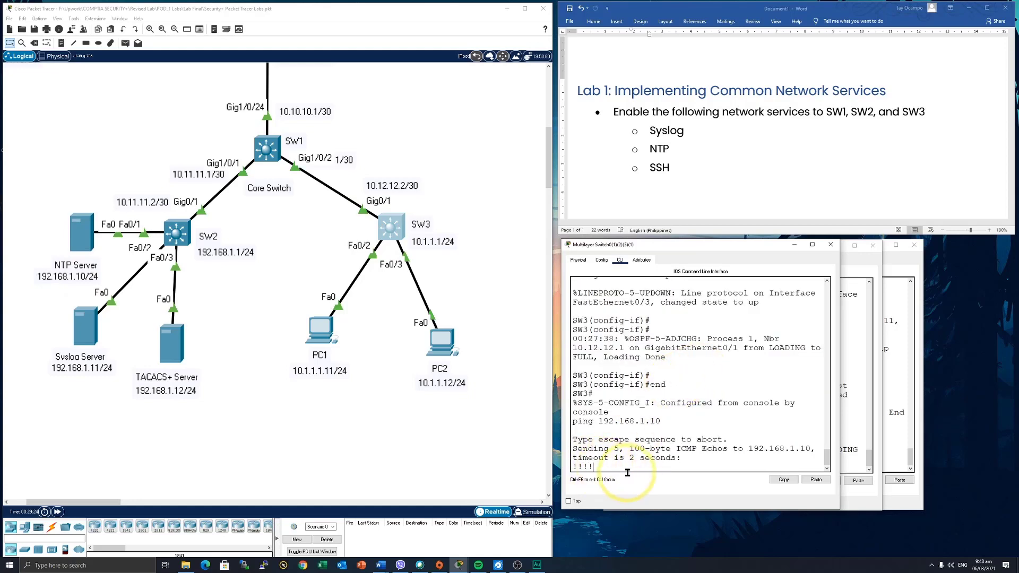
# From SW1's command line, ping the NTP Server at 192.168.1.10.
pyautogui.click(266, 149)
pyautogui.click(689, 343)
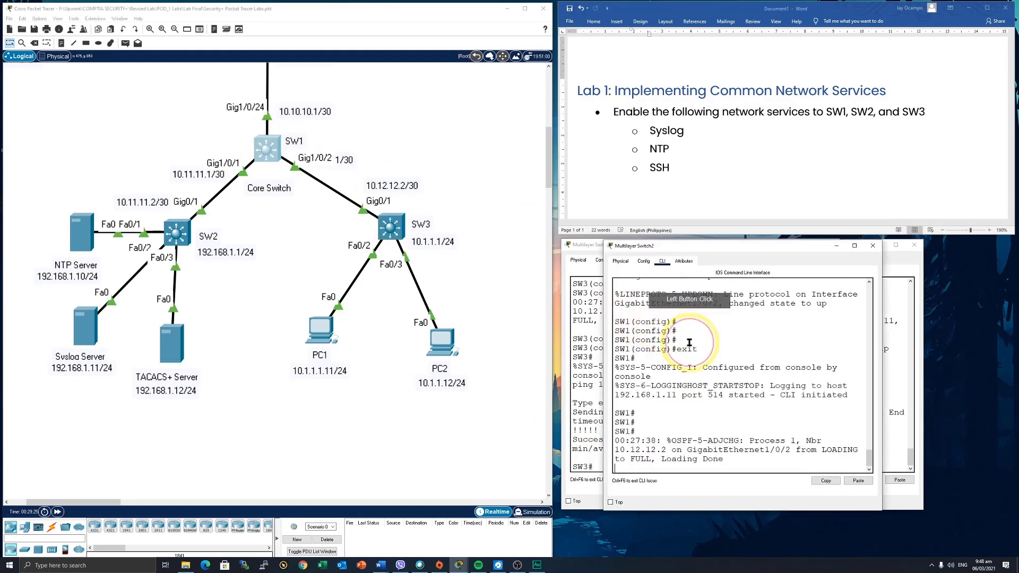
pyautogui.press('Return')
pyautogui.write('ping 192.1')
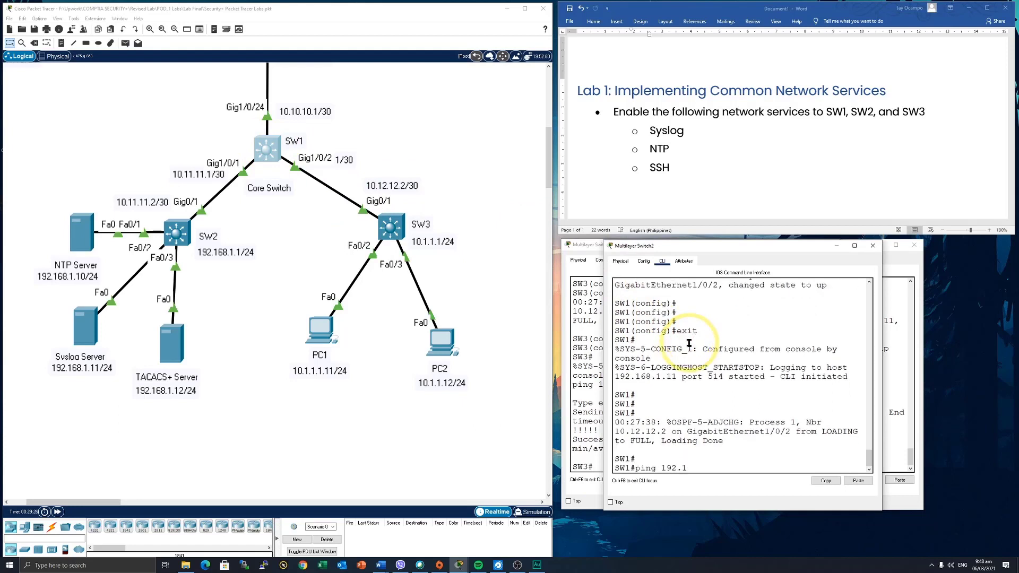
pyautogui.write('68.1.10')
pyautogui.press('Return')
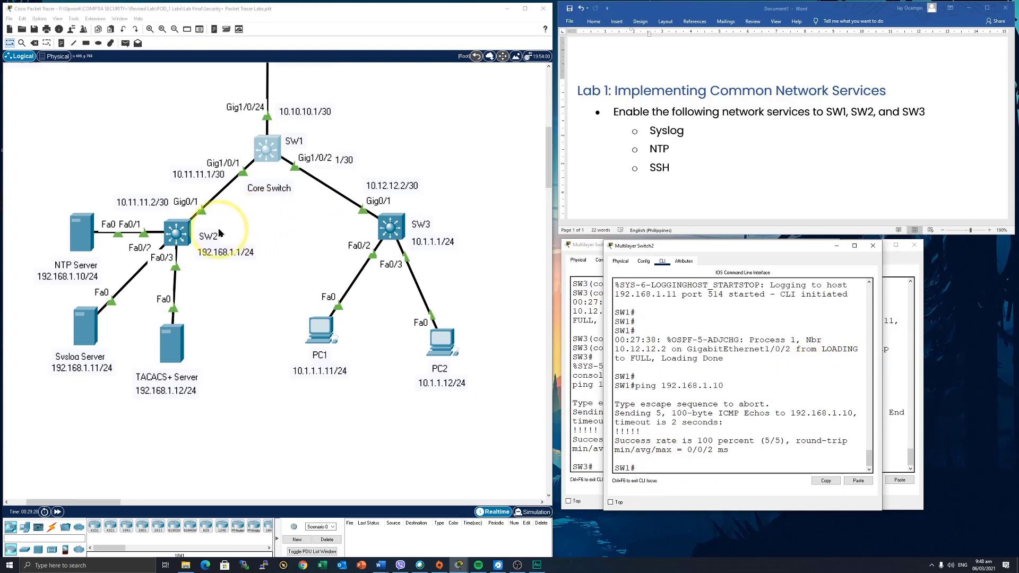
# Exit configuration mode on SW2 and ping the NTP Server at 192.168.1.10.
pyautogui.click(193, 236)
pyautogui.click(704, 415)
pyautogui.press('Return')
pyautogui.press('Return')
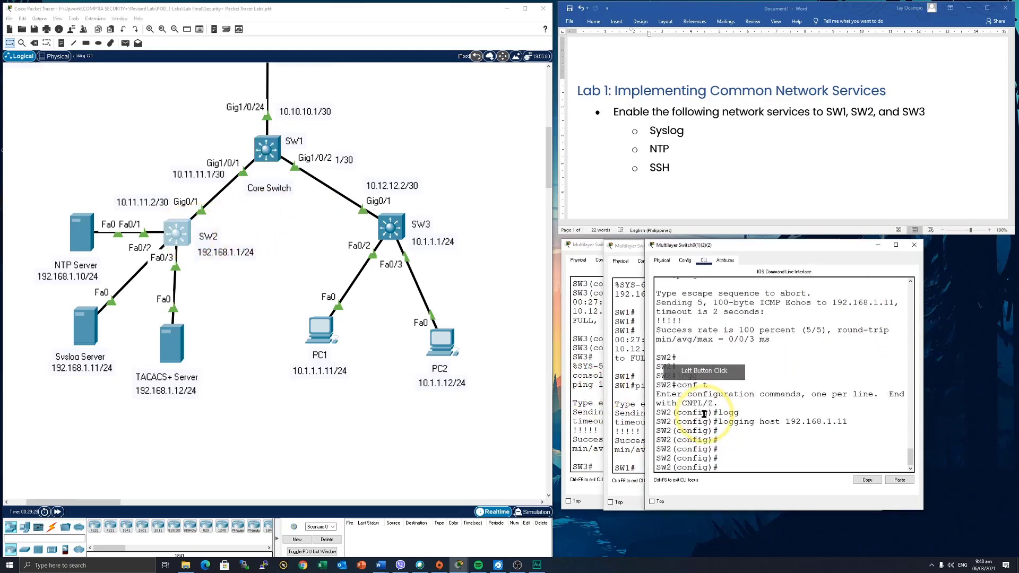
pyautogui.write('exit')
pyautogui.press('Return')
pyautogui.write('ping 192.168.')
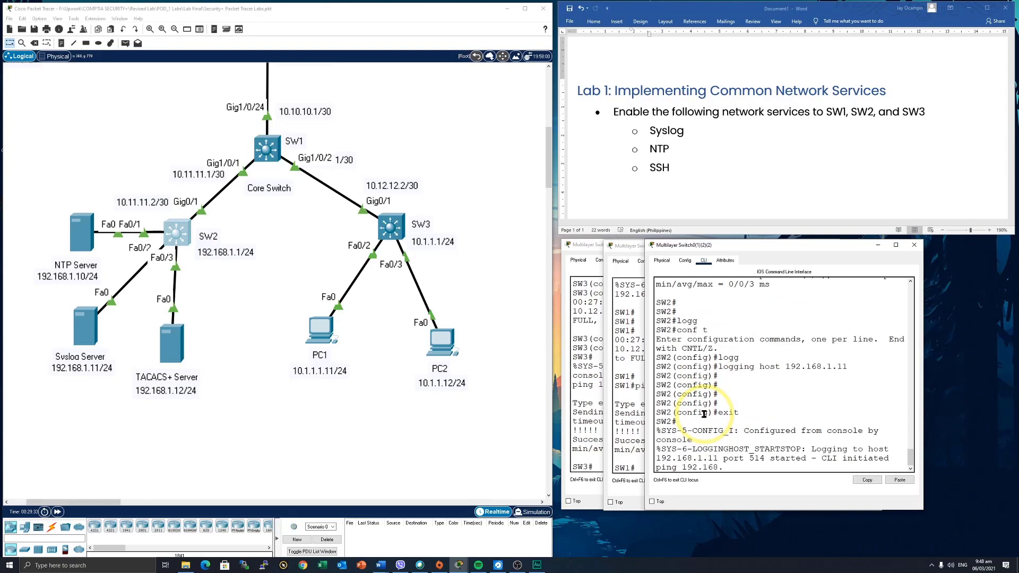
pyautogui.write('1.10')
pyautogui.press('Return')
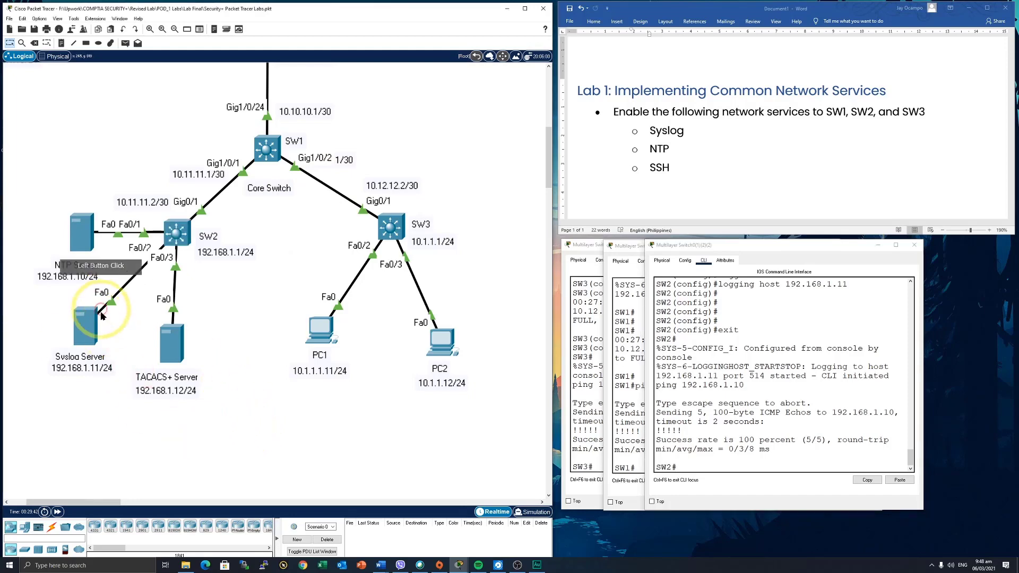
# Examine the NTP Server's NTP service settings, including its authentication key and password, and minimize its window.
pyautogui.click(85, 241)
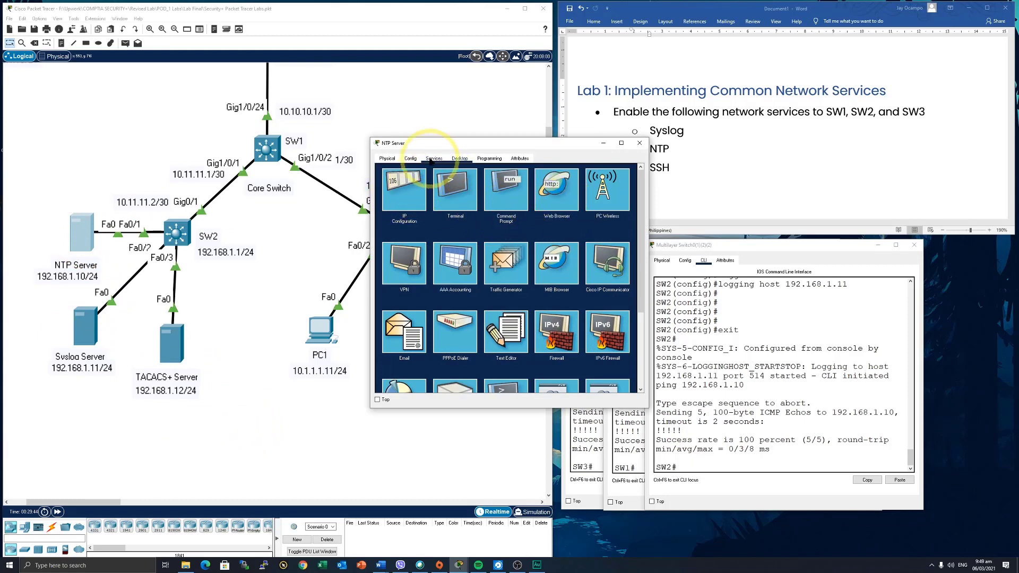
pyautogui.click(431, 159)
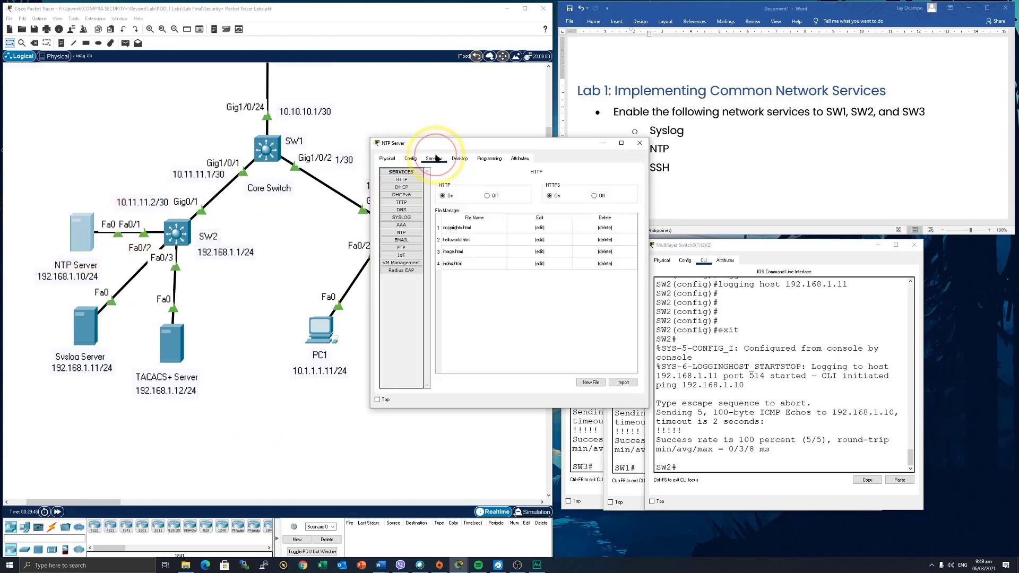
pyautogui.click(404, 232)
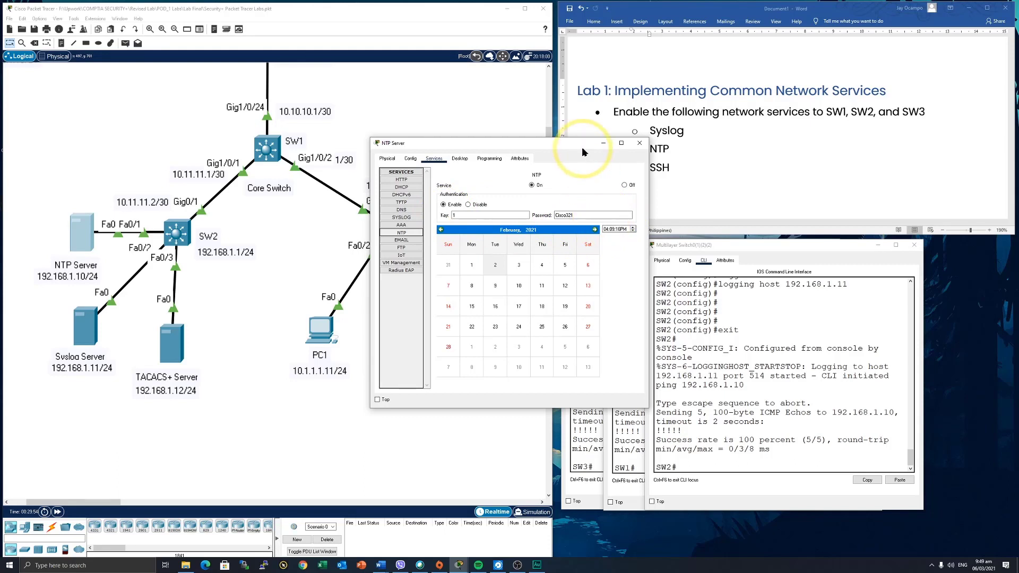
pyautogui.moveTo(578, 147); pyautogui.dragTo(459, 170)
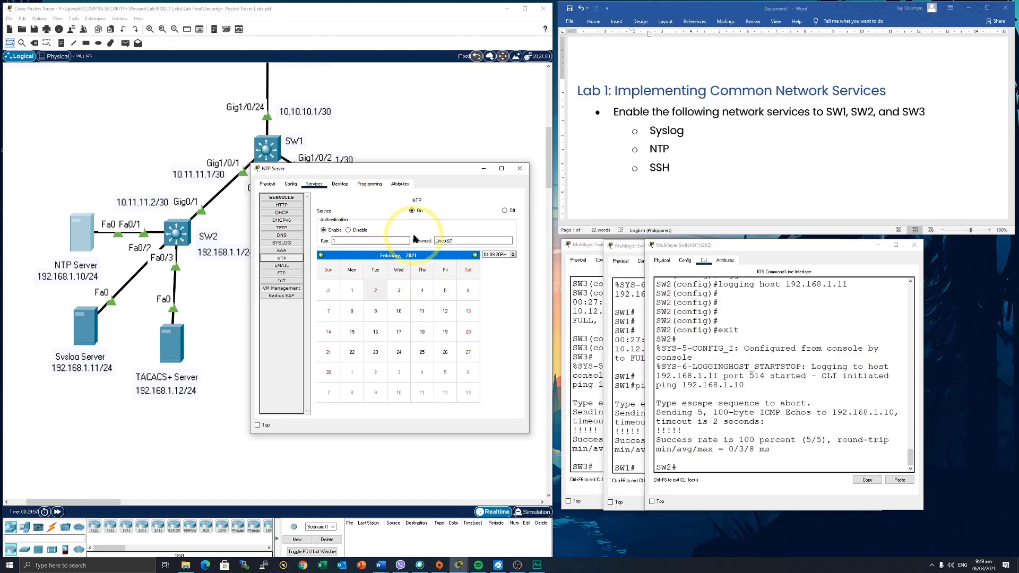
pyautogui.click(483, 168)
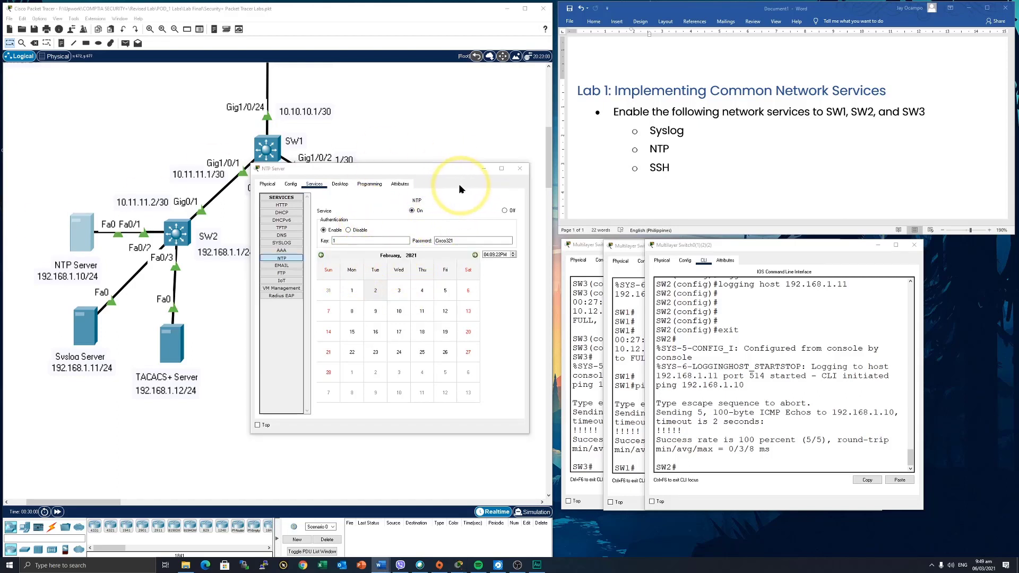
pyautogui.click(482, 168)
# Switch to SW3's command line and enter global configuration mode.
pyautogui.click(577, 285)
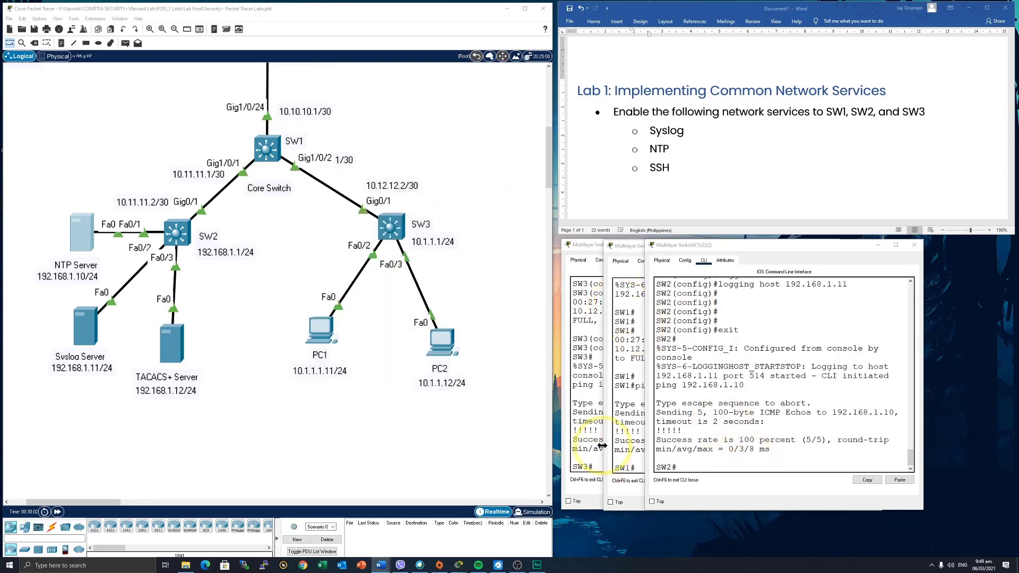
pyautogui.click(641, 449)
pyautogui.click(393, 230)
pyautogui.click(696, 413)
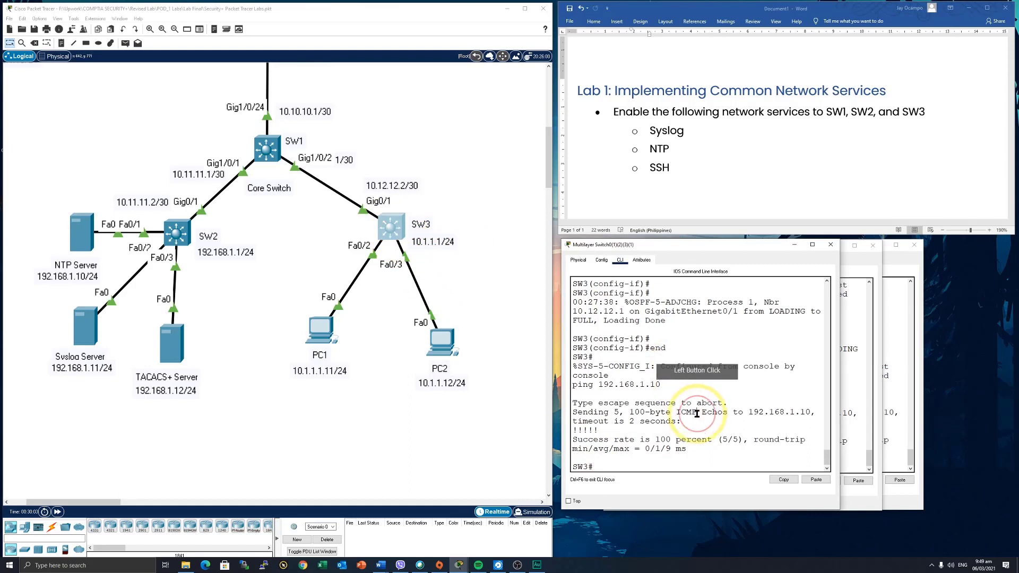
pyautogui.press('Return')
pyautogui.press('Return')
pyautogui.press('Return')
pyautogui.write('nt')
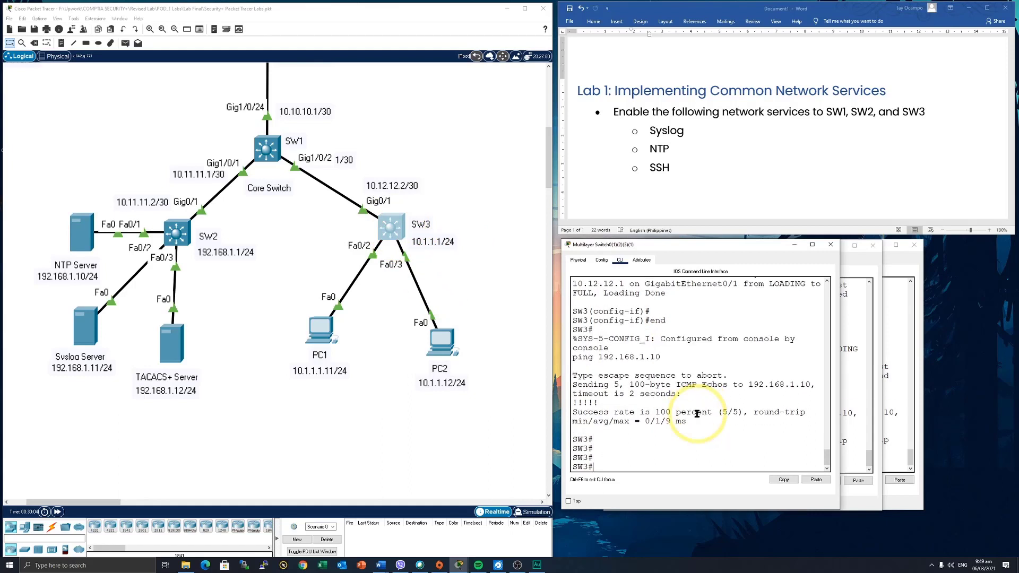
pyautogui.write('p serfer')
pyautogui.press('BackSpace')
pyautogui.press('BackSpace')
pyautogui.press('BackSpace')
pyautogui.press('BackSpace')
pyautogui.press('BackSpace')
pyautogui.press('BackSpace')
pyautogui.write('conf t')
pyautogui.press('Return')
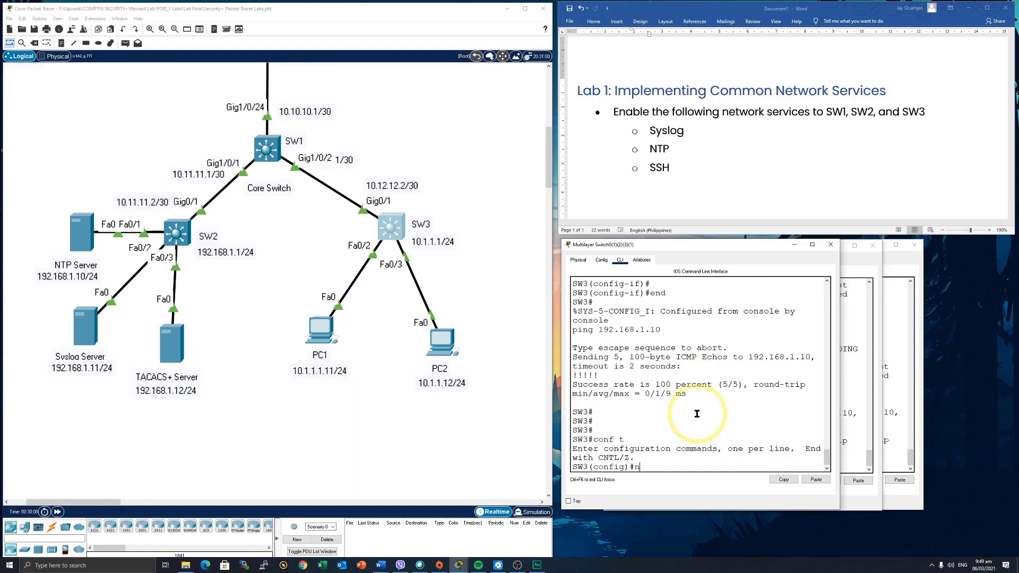
# Set 192.168.1.10 as SW3's NTP server and enable NTP calendar updates.
pyautogui.write('ntp server 192.168.1.10')
pyautogui.press('Return')
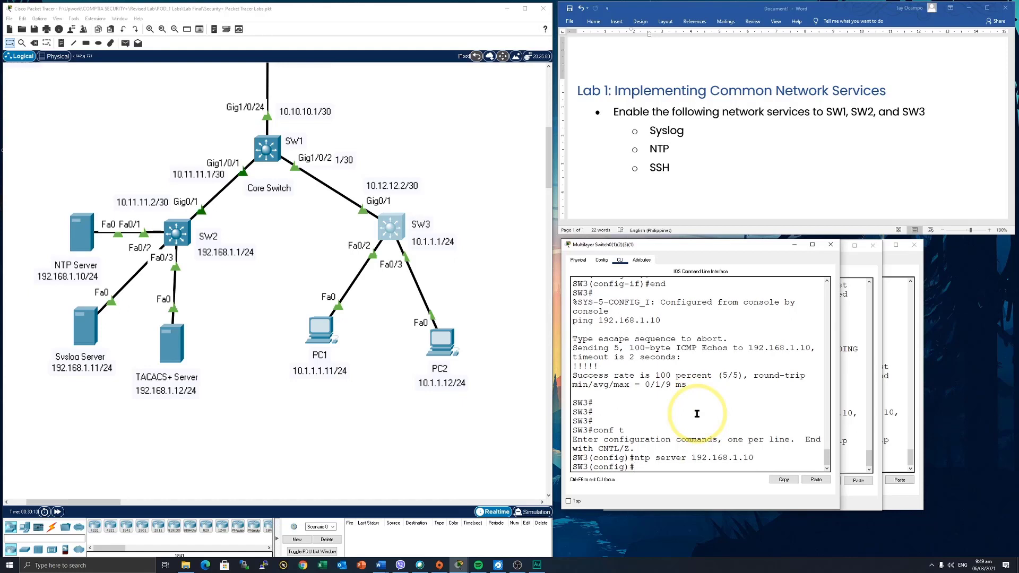
pyautogui.write('ntp upda')
pyautogui.press('Tab')
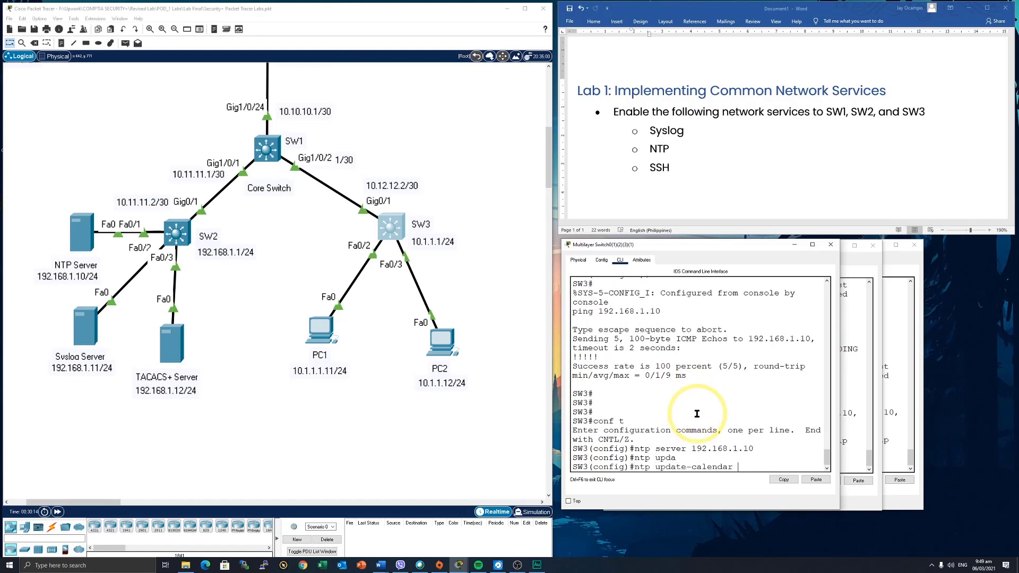
pyautogui.press('Return')
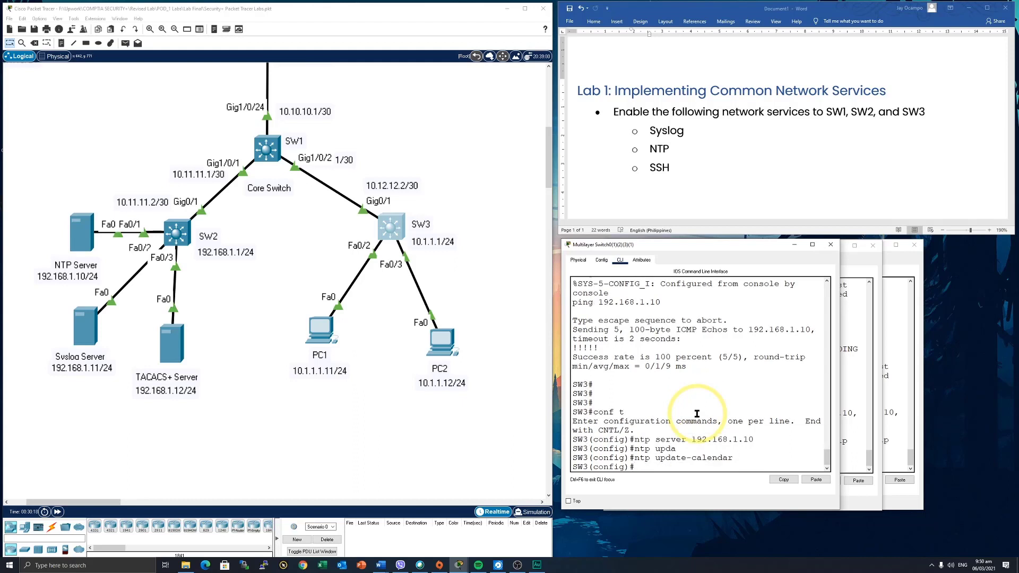
# Enable NTP authentication on SW3.
pyautogui.write('nt')
pyautogui.press('Tab')
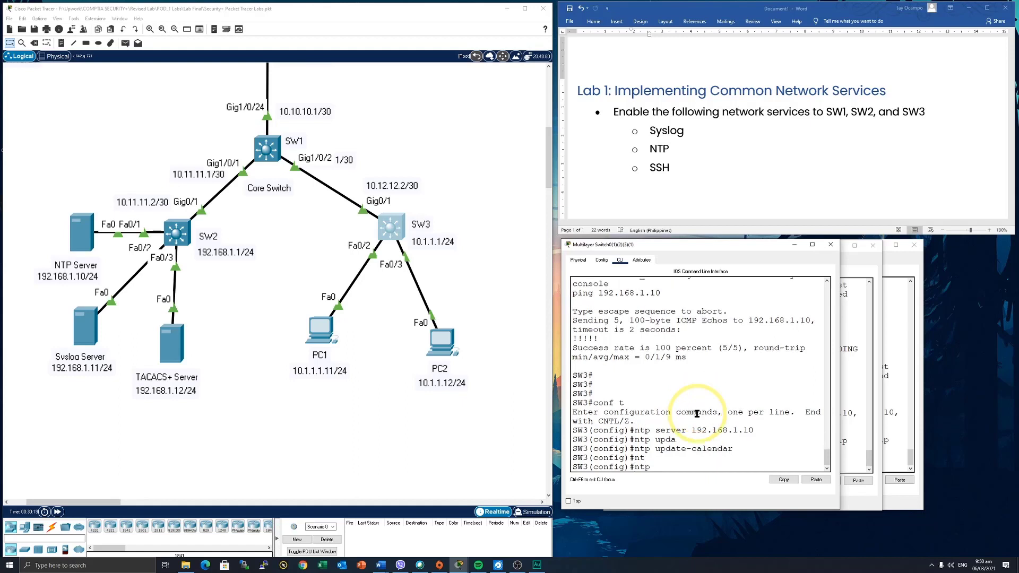
pyautogui.write('au')
pyautogui.press('Tab')
pyautogui.write('th')
pyautogui.press('Tab')
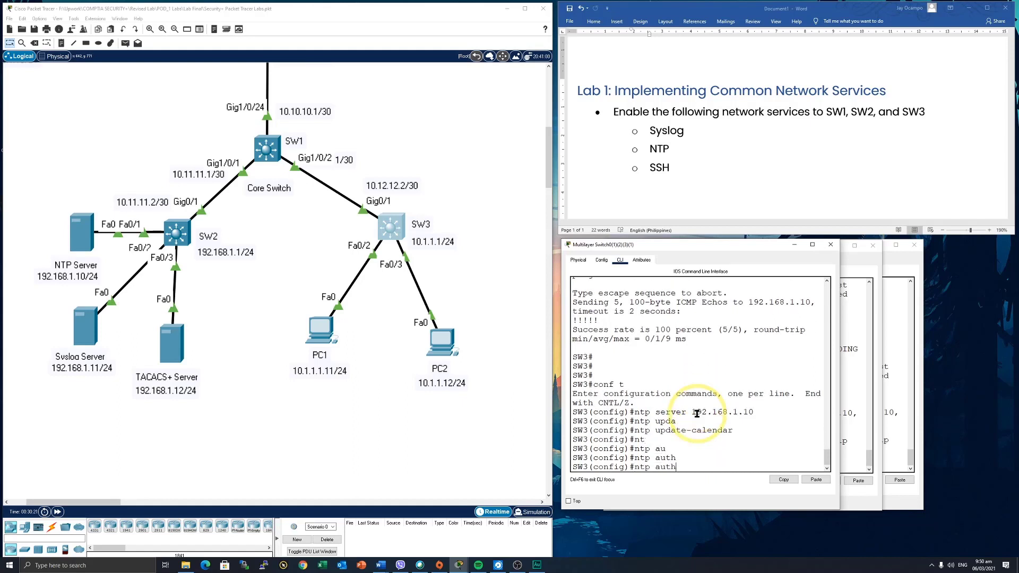
pyautogui.write('enticate')
pyautogui.press('Tab')
pyautogui.press('Return')
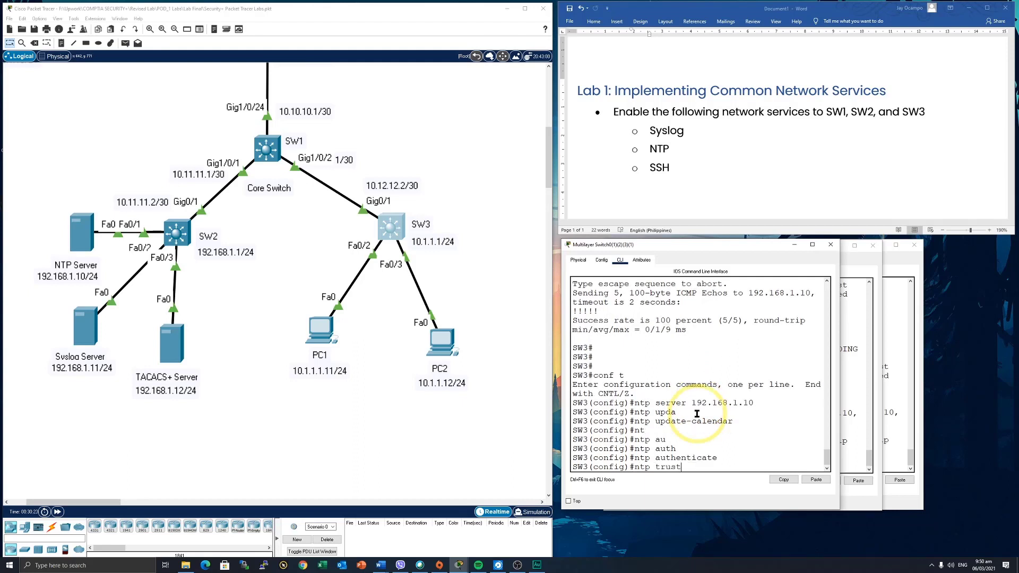
# Set NTP trusted key 1 on SW3, checking the key number against the NTP Server's settings.
pyautogui.write('ntp trusted-key 1')
pyautogui.click(77, 246)
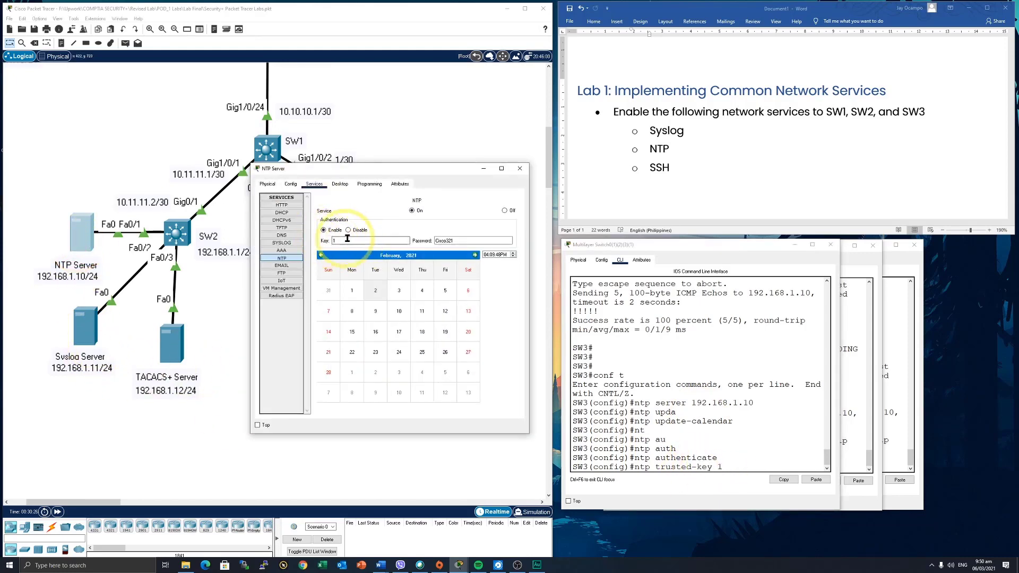
pyautogui.click(519, 168)
pyautogui.click(748, 467)
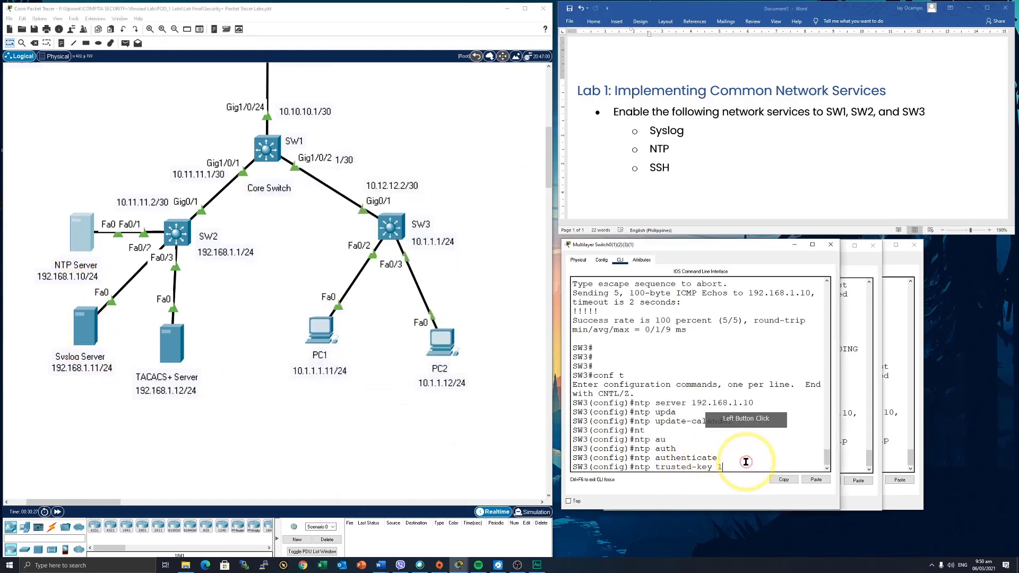
pyautogui.press('Return')
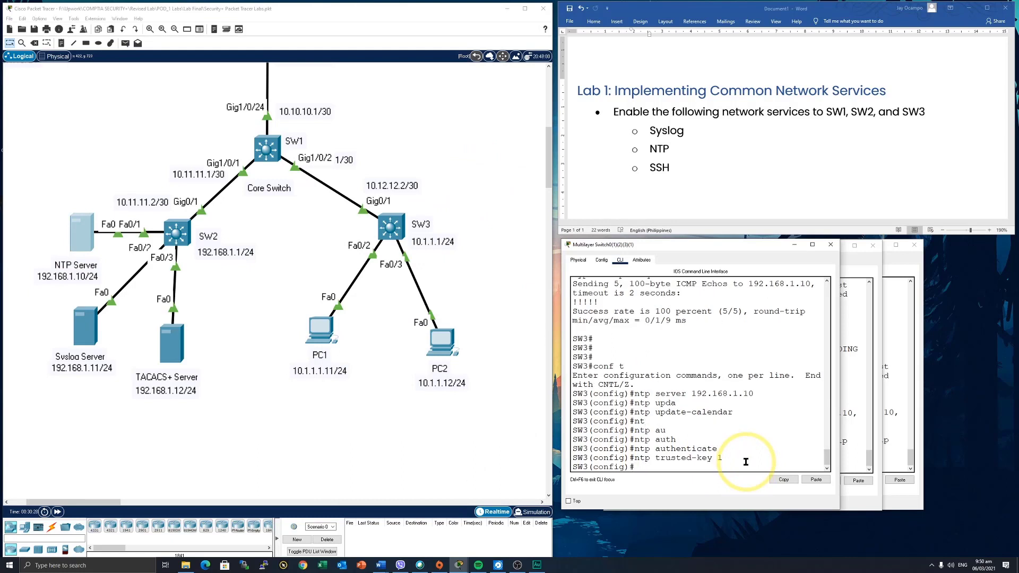
# Define NTP authentication key 1 with MD5 on SW3, entering the authentication password set on the NTP Server.
pyautogui.press('Tab')
pyautogui.write('en')
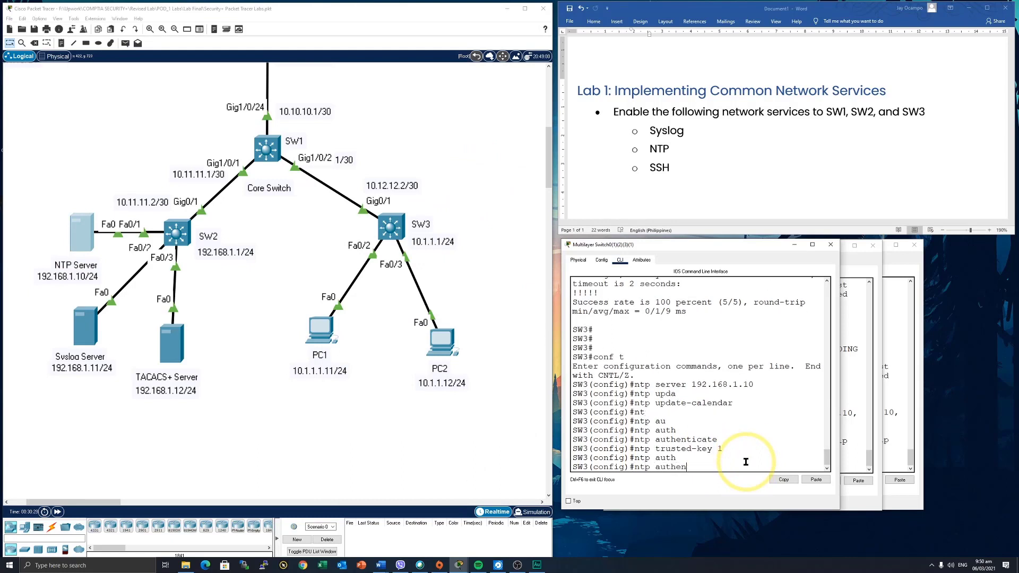
pyautogui.write('t')
pyautogui.press('Tab')
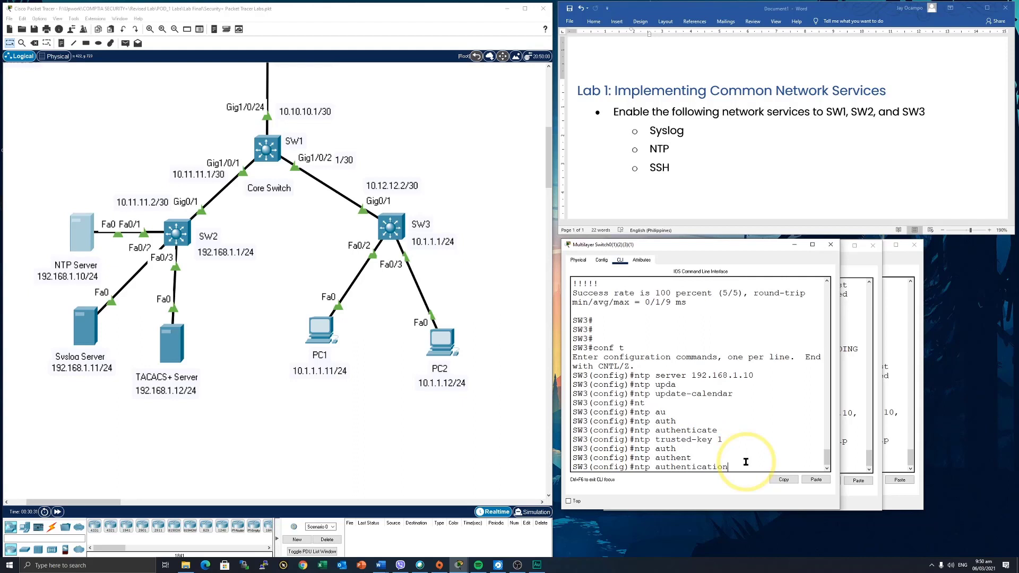
pyautogui.write('?')
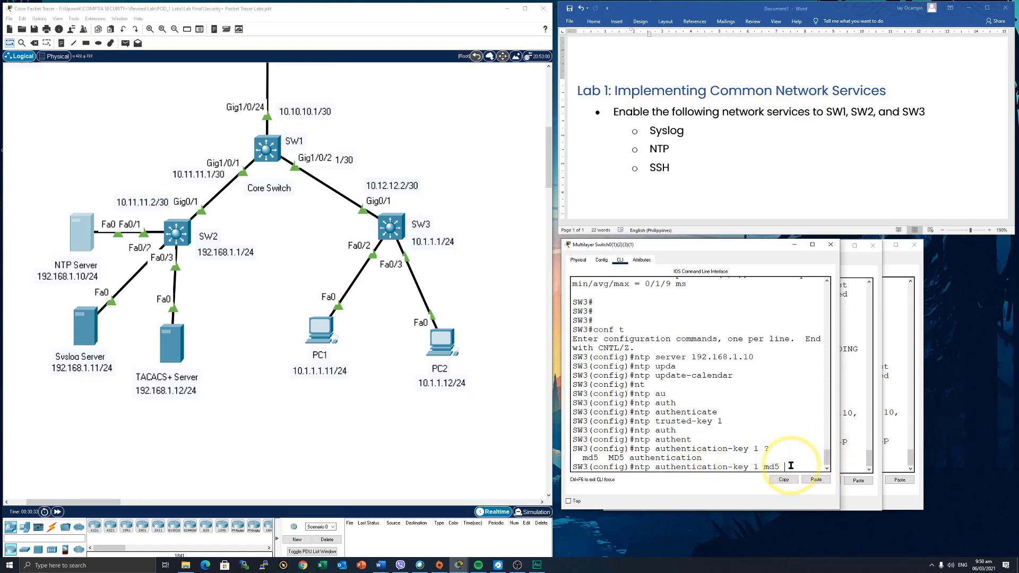
pyautogui.click(79, 234)
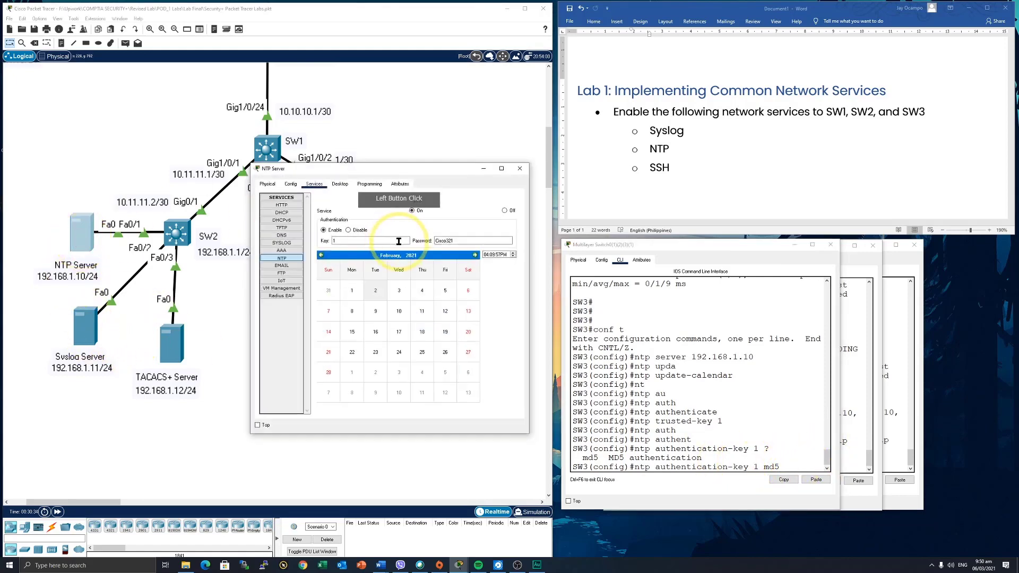
pyautogui.click(464, 240)
pyautogui.click(484, 168)
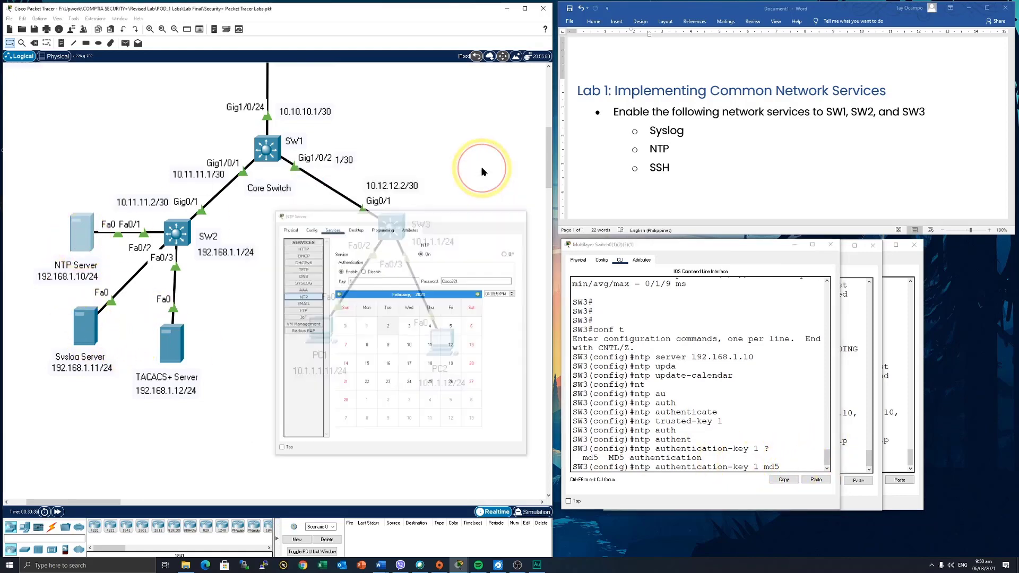
pyautogui.click(784, 467)
pyautogui.write('Cisco')
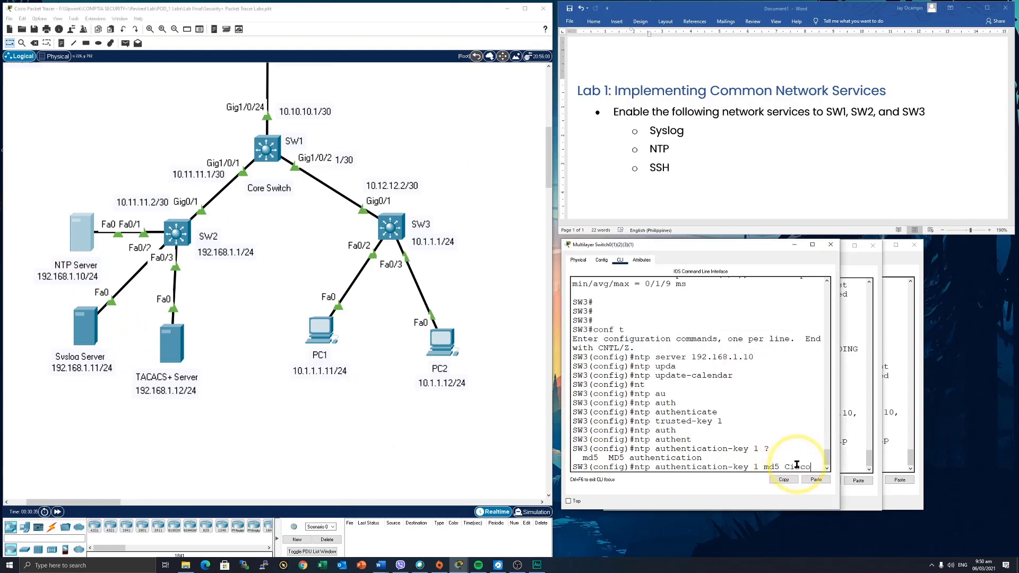
pyautogui.write('321')
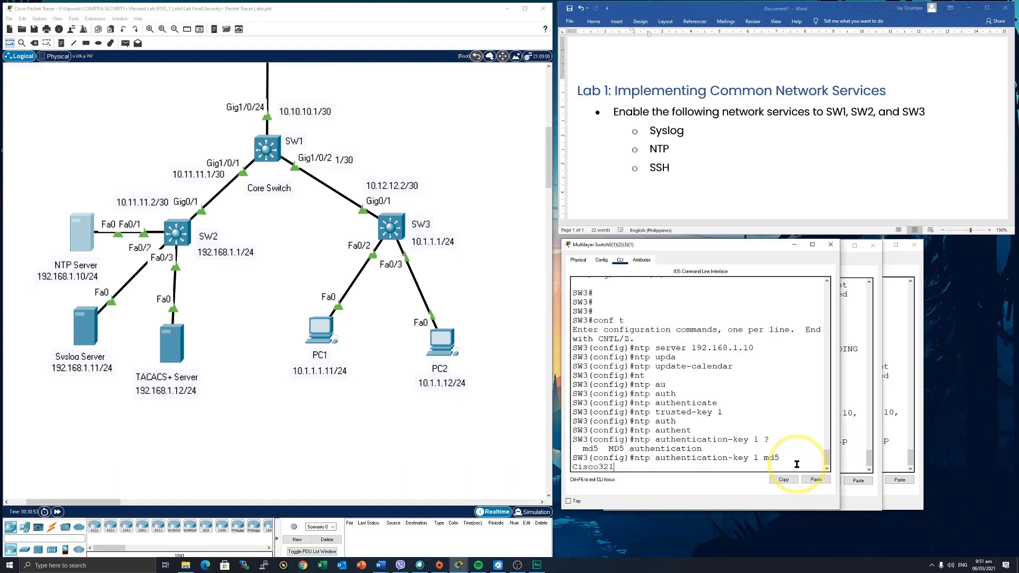
pyautogui.press('Return')
pyautogui.press('Return')
pyautogui.press('Return')
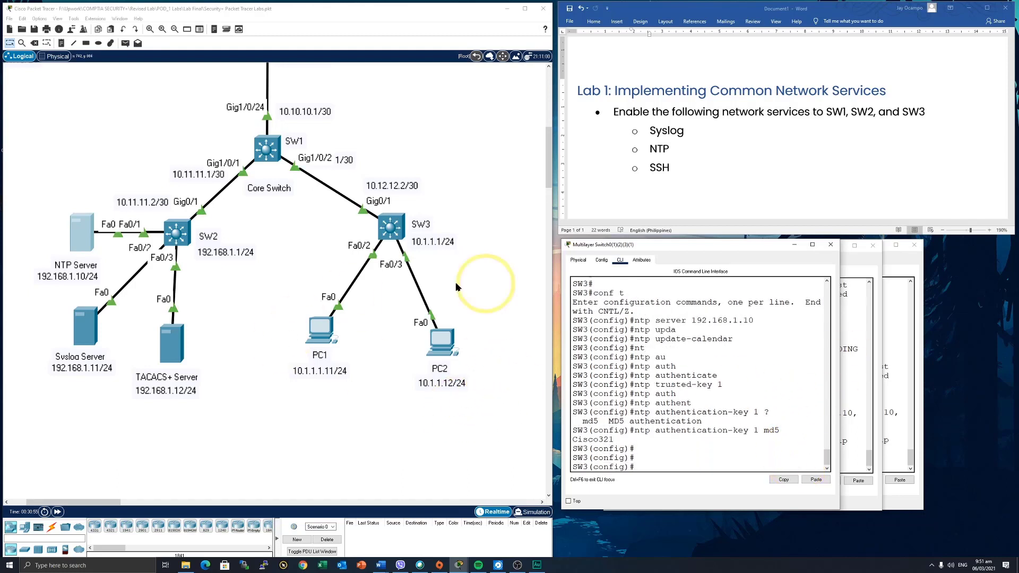
# Switch to SW1's command line and enter global configuration mode.
pyautogui.click(849, 339)
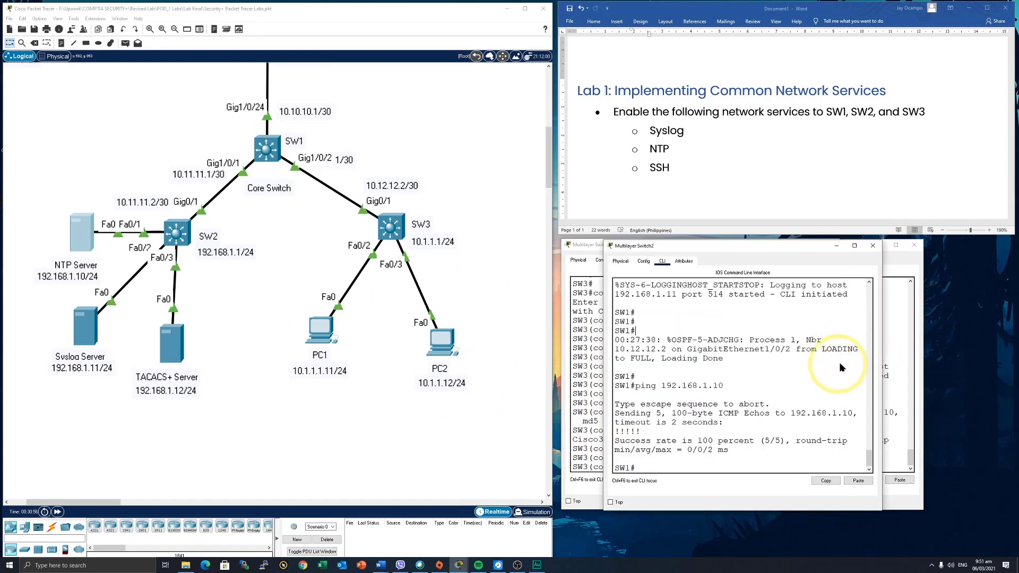
pyautogui.click(746, 394)
pyautogui.press('Return')
pyautogui.write('conf t')
pyautogui.press('Return')
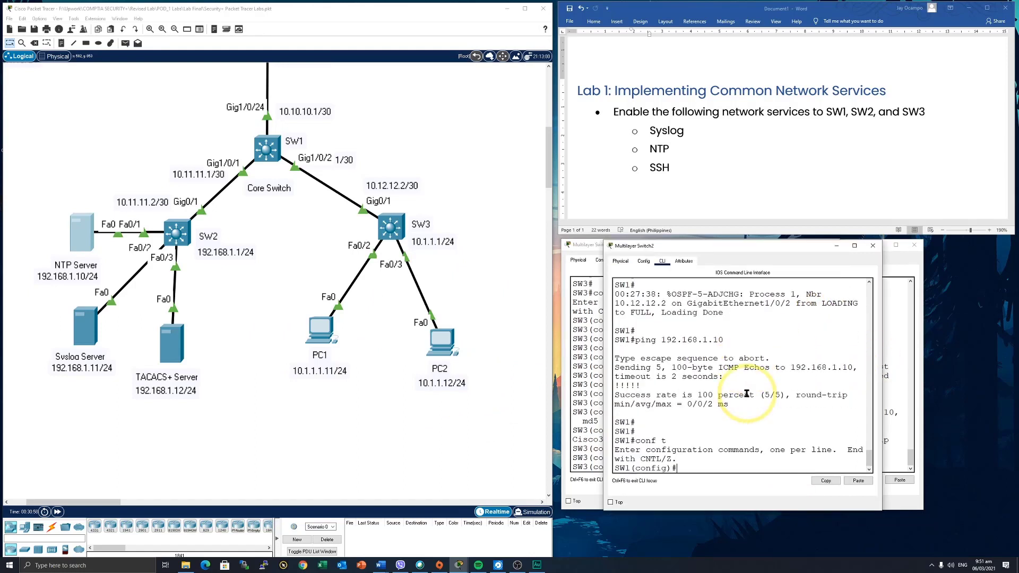
# Set 192.168.1.10 as SW1's NTP server and enable NTP calendar updates.
pyautogui.write('ntp serv')
pyautogui.press('Tab')
pyautogui.write('192.168.1.10')
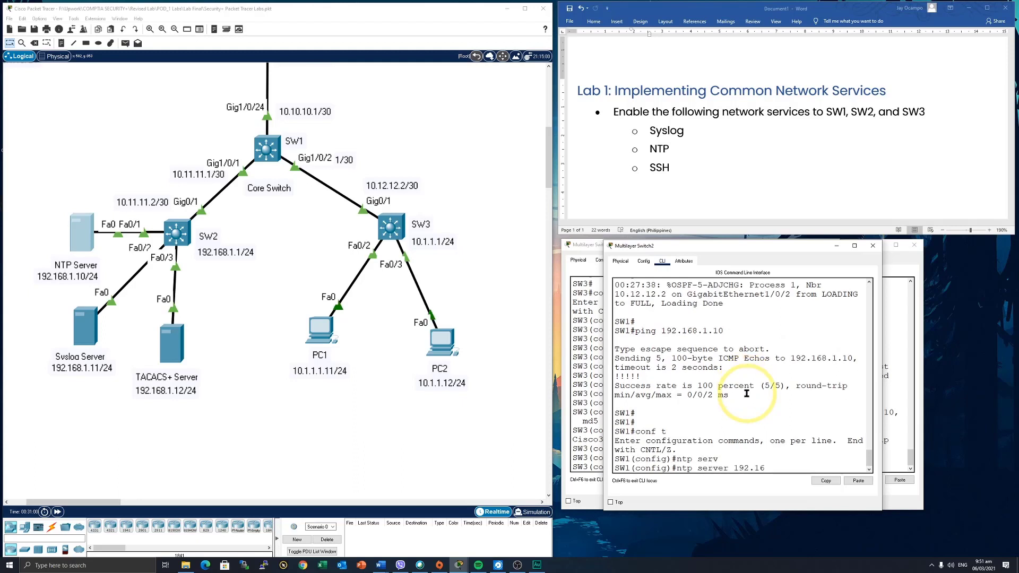
pyautogui.press('Return')
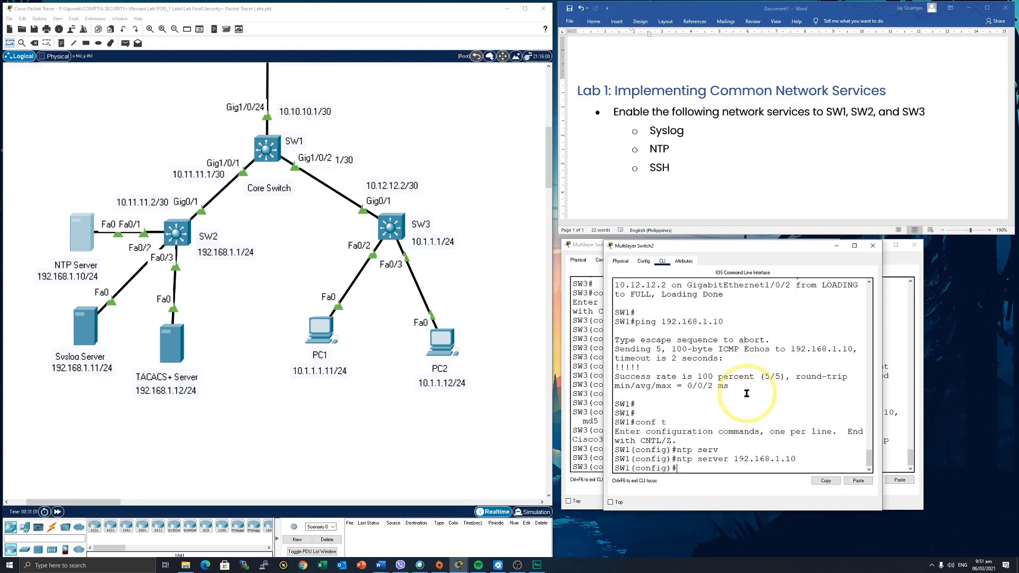
pyautogui.write('ntp upda')
pyautogui.press('Tab')
pyautogui.press('Return')
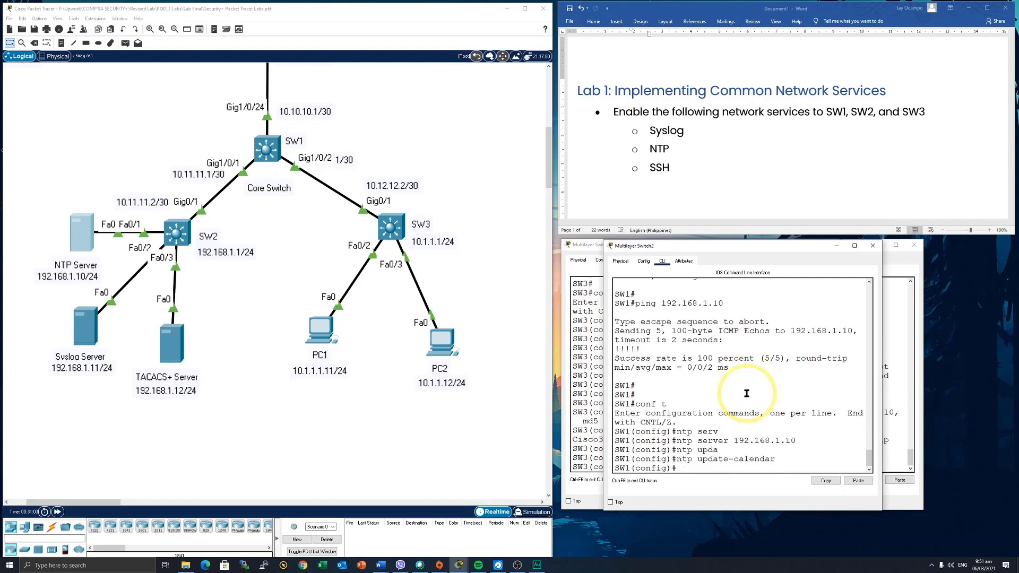
# Enable NTP authentication on SW1 and set NTP trusted key 1.
pyautogui.write('ntp atu')
pyautogui.press('Return')
pyautogui.write('ntp authen')
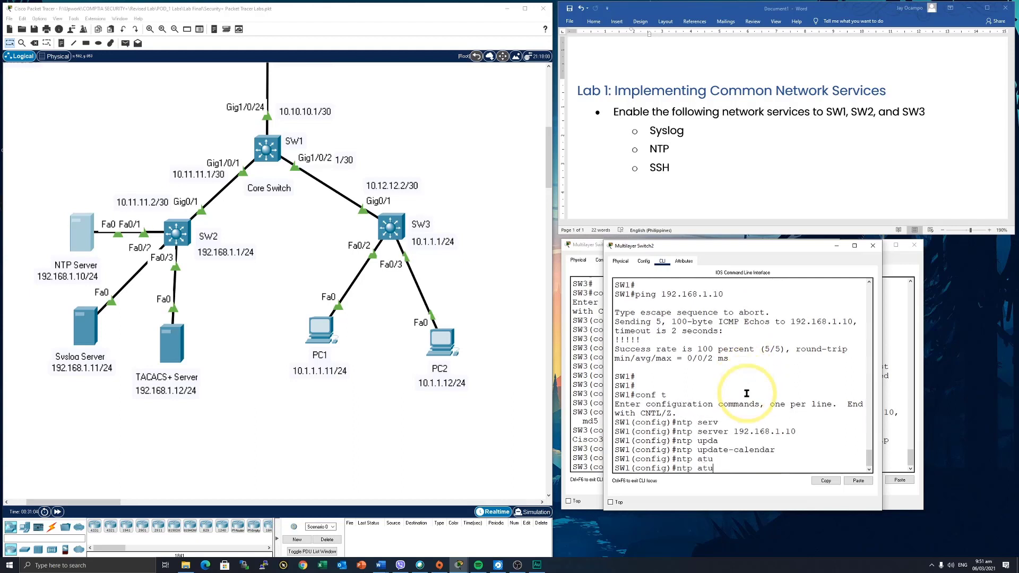
pyautogui.press('Tab')
pyautogui.press('Return')
pyautogui.write('ntp trust')
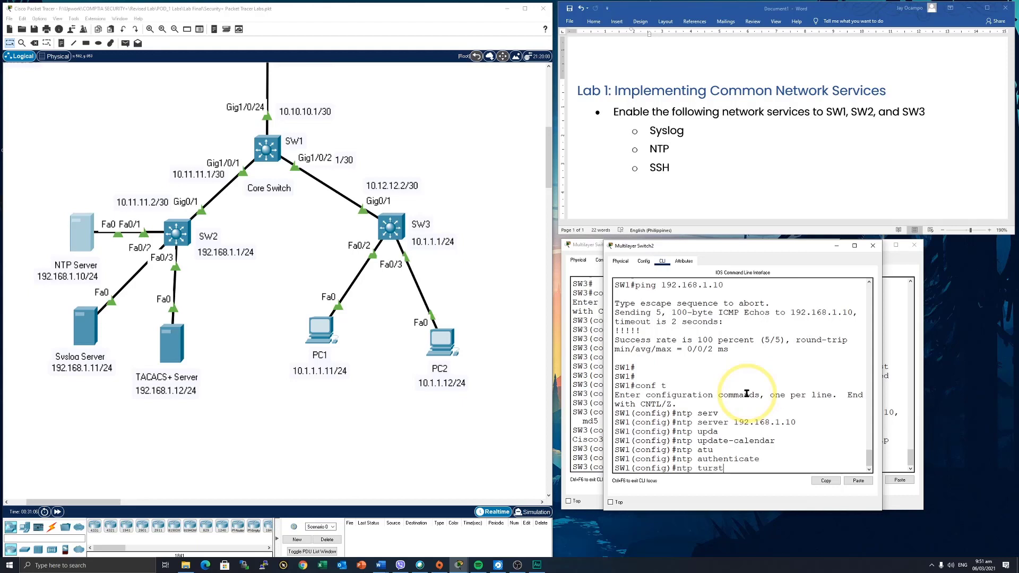
pyautogui.press('BackSpace')
pyautogui.press('BackSpace')
pyautogui.press('BackSpace')
pyautogui.press('BackSpace')
pyautogui.press('Return')
# Define NTP authentication key 1 with MD5 on SW1, entering the authentication password set on the NTP Server.
pyautogui.write('nfig)#n')
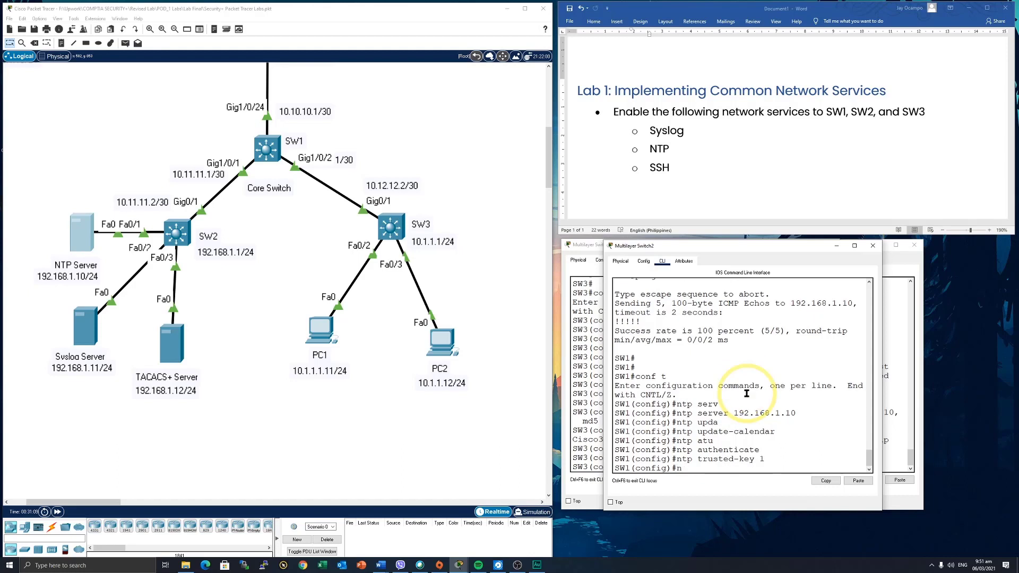
pyautogui.write('tp authentication-key 1 md5 Cisco')
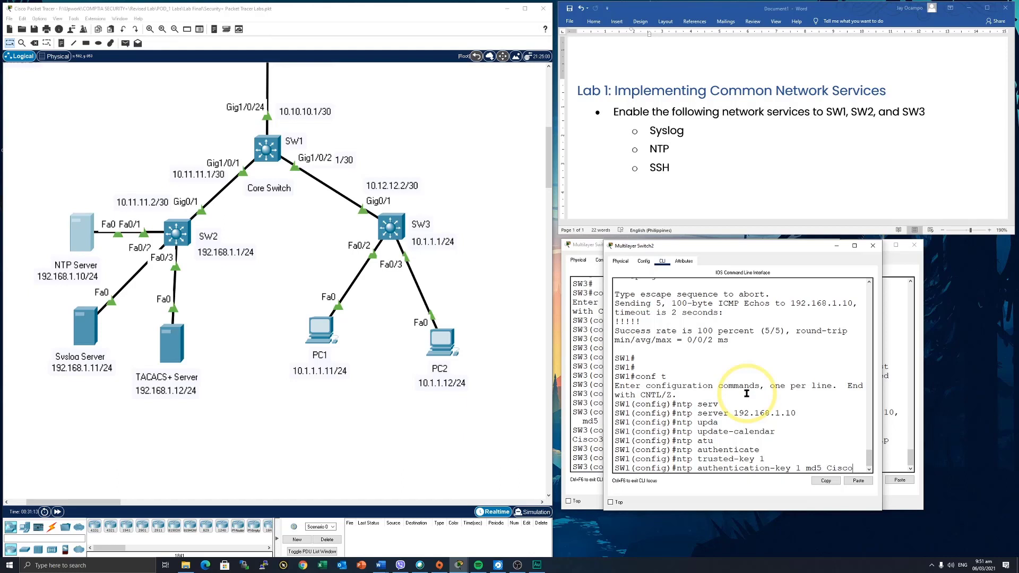
pyautogui.write('321')
pyautogui.press('Return')
pyautogui.press('Return')
pyautogui.press('Return')
pyautogui.press('Return')
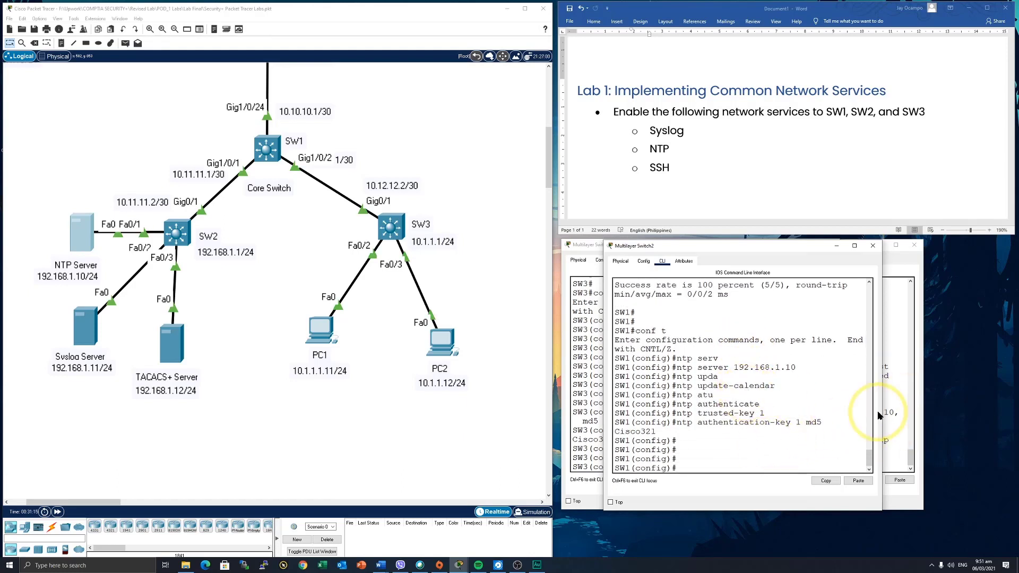
# Switch to SW2's command line and enter global configuration mode.
pyautogui.click(914, 403)
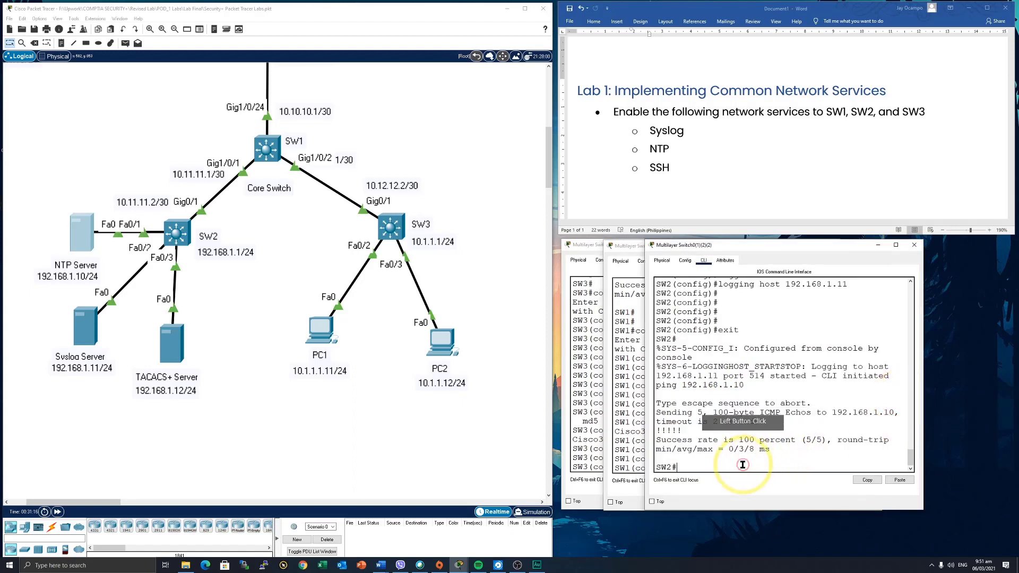
pyautogui.press('Return')
pyautogui.press('Return')
pyautogui.press('Return')
pyautogui.write('conf')
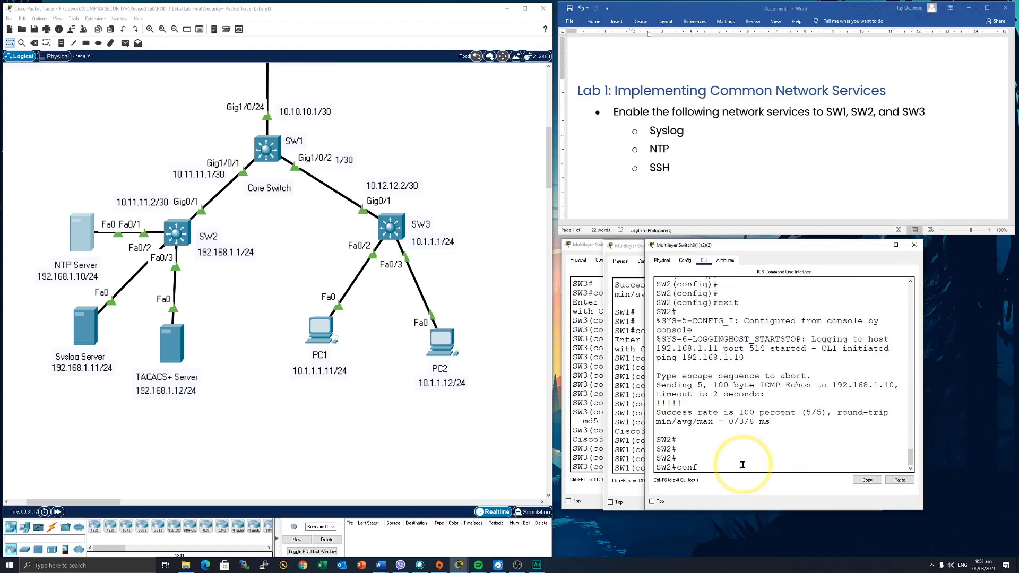
pyautogui.write(' t')
pyautogui.press('Return')
# Set 192.168.1.10 as SW2's NTP server and enable NTP calendar updates.
pyautogui.write('ntp ')
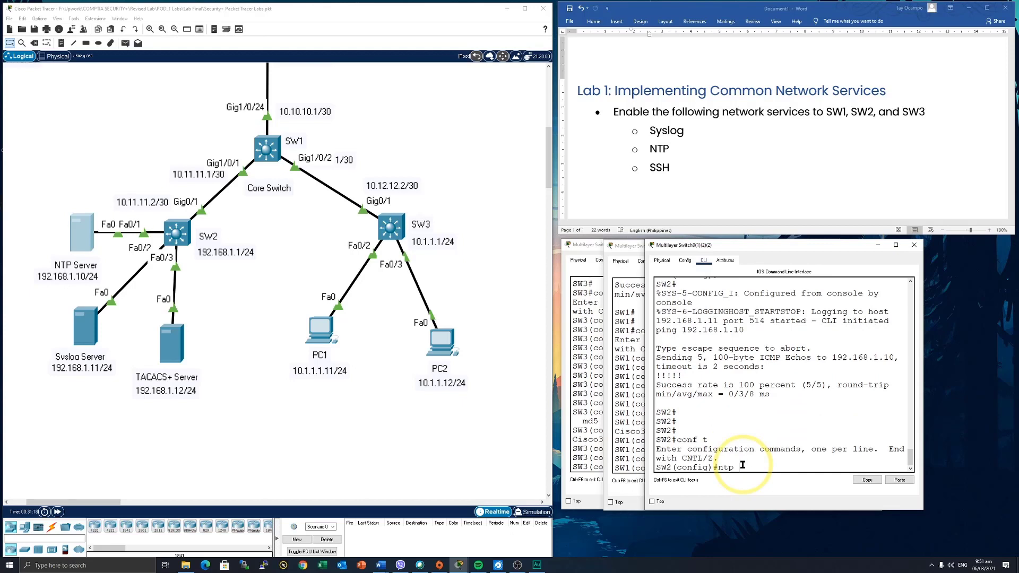
pyautogui.write('server 192.168.1.10')
pyautogui.press('Return')
pyautogui.write('ntp ')
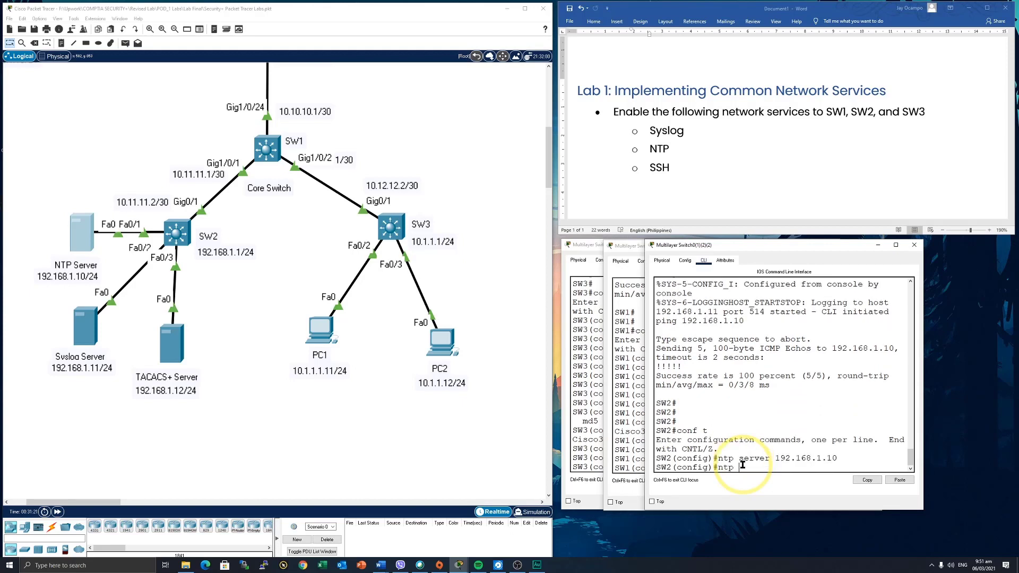
pyautogui.write('update')
pyautogui.press('Tab')
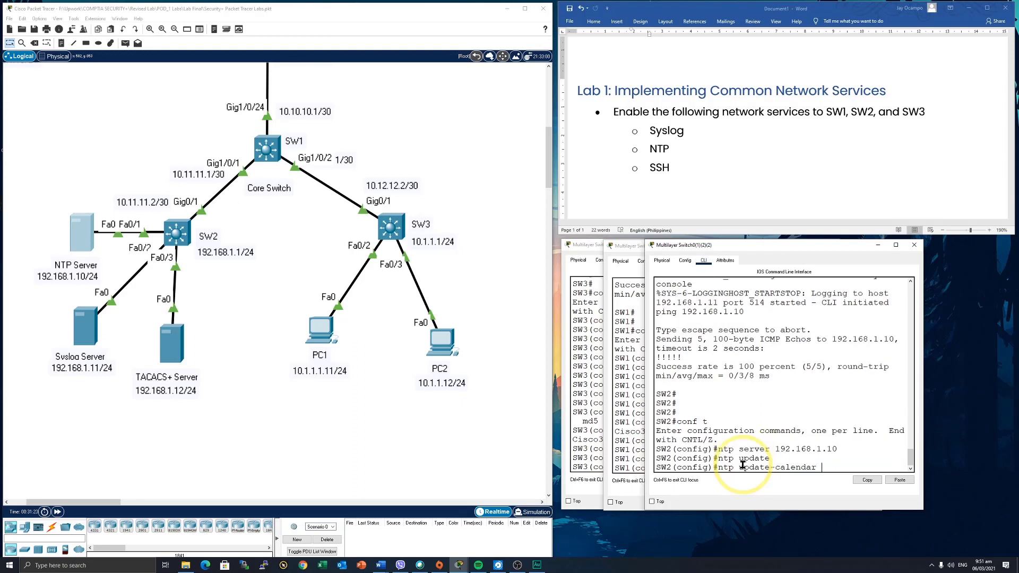
pyautogui.press('Return')
# Enable NTP authentication on SW2 with the ntp authenticate command.
pyautogui.write('ntp ')
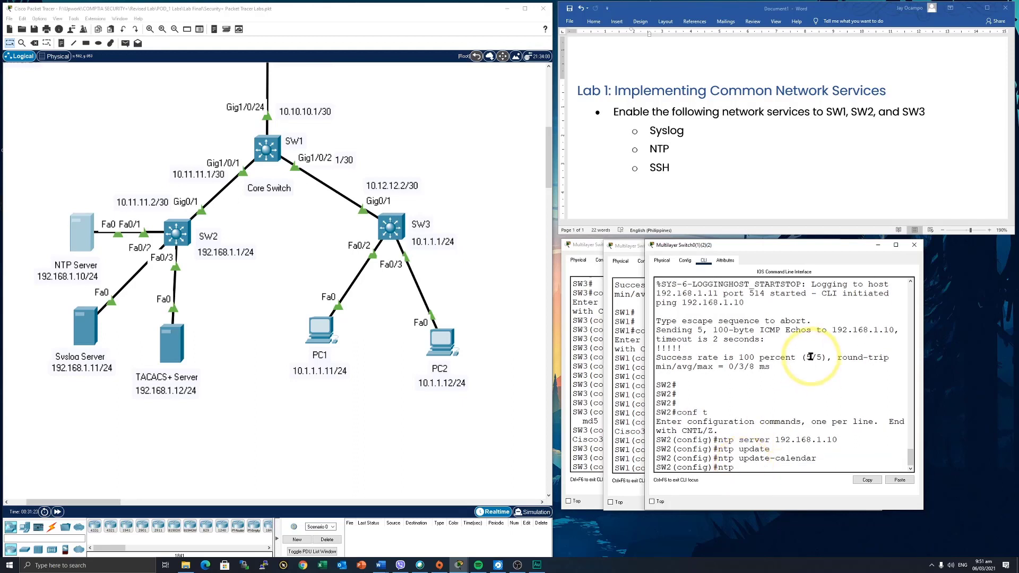
pyautogui.write('lauthe')
pyautogui.press('BackSpace')
pyautogui.press('BackSpace')
pyautogui.press('BackSpace')
pyautogui.write('authe')
pyautogui.press('Tab')
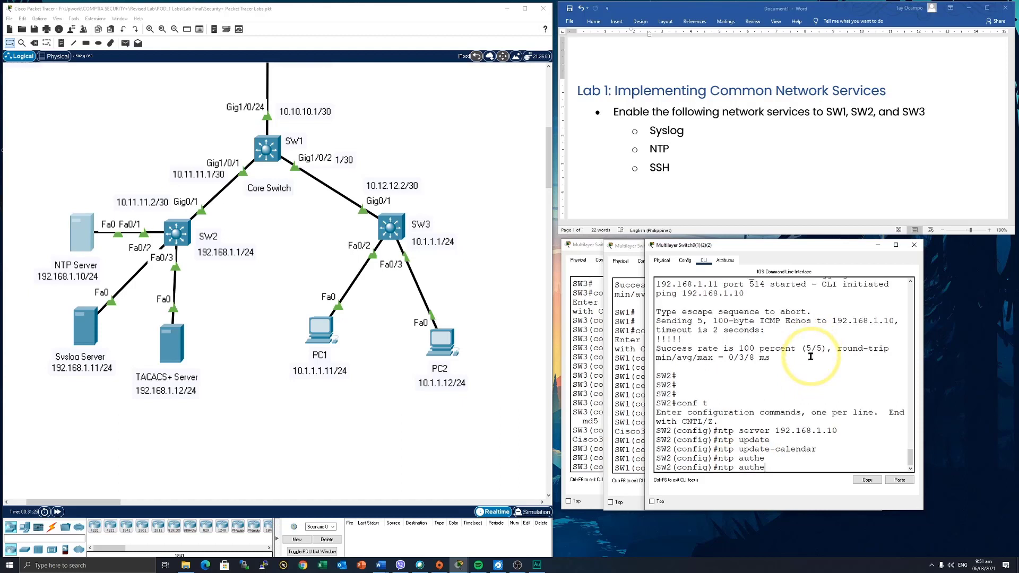
pyautogui.write('nti')
pyautogui.press('Tab')
pyautogui.write('ca')
pyautogui.press('Tab')
pyautogui.write('te')
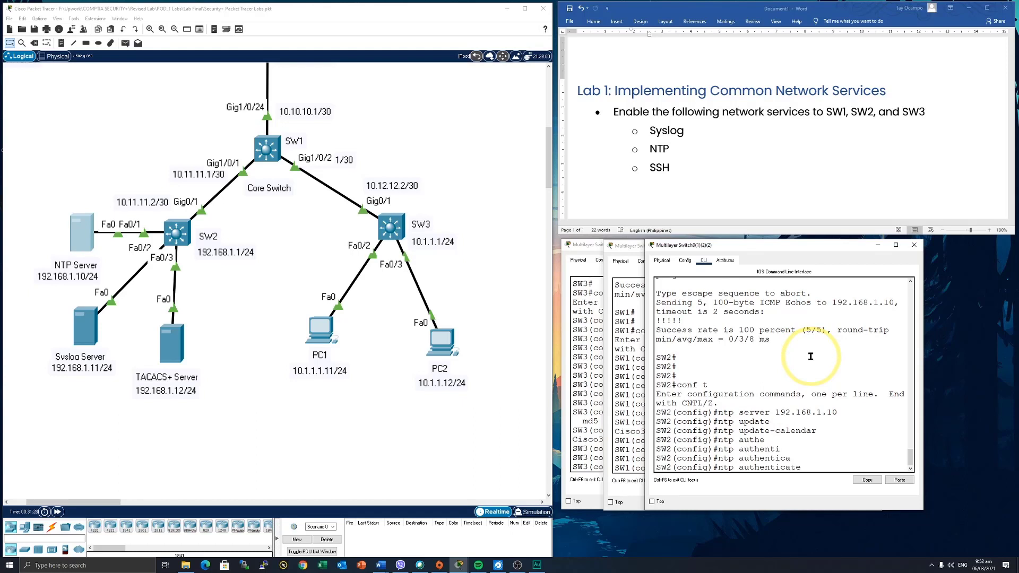
pyautogui.press('Return')
# Set NTP trusted key 1 on SW2.
pyautogui.write('nt')
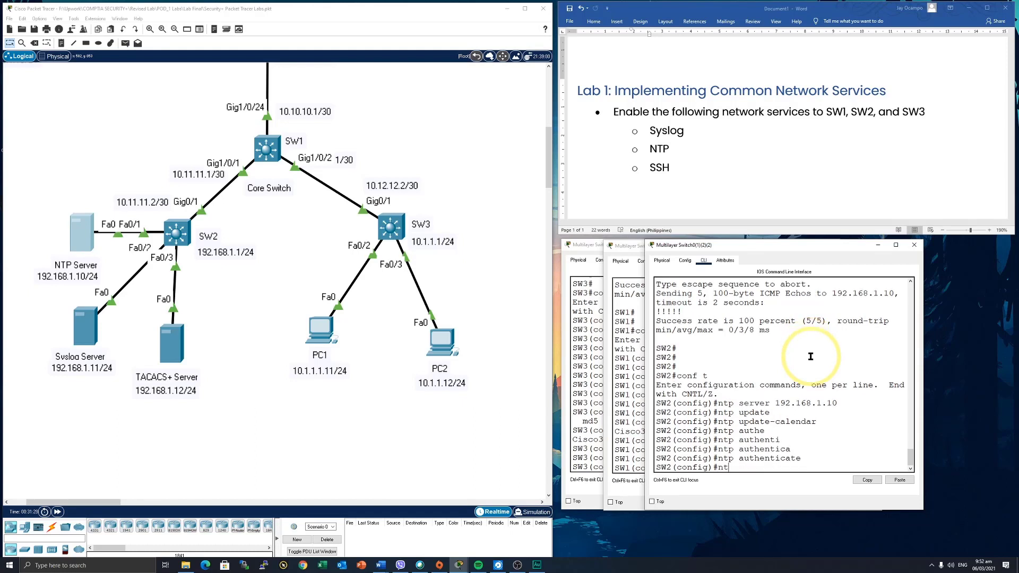
pyautogui.write('p')
pyautogui.press('Tab')
pyautogui.write('trus')
pyautogui.press('Tab')
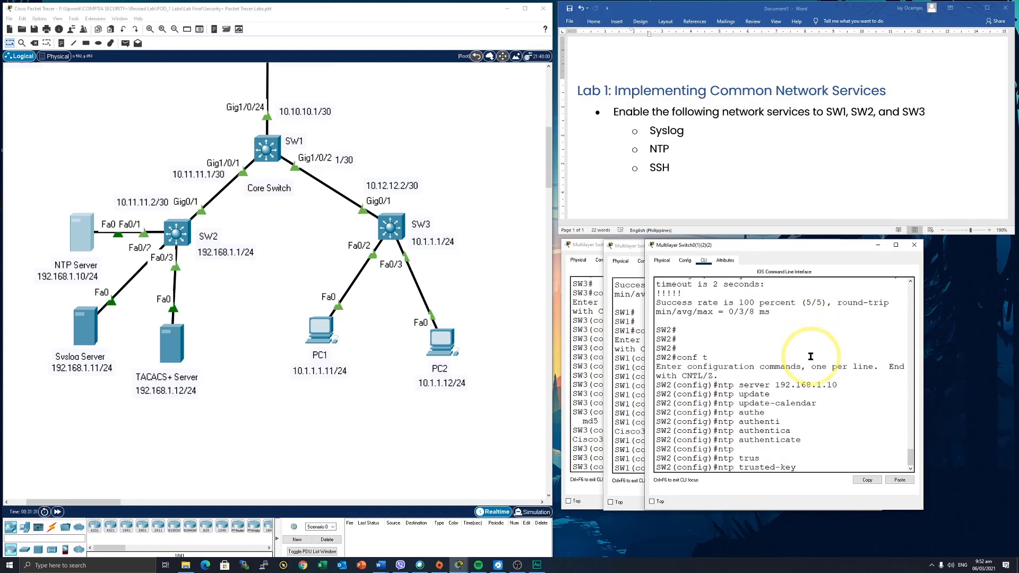
pyautogui.write('1')
pyautogui.press('Return')
# Define NTP authentication key 1 with MD5 on SW2, entering the authentication password and correcting the keyword to authentication-key.
pyautogui.write('ntp auth')
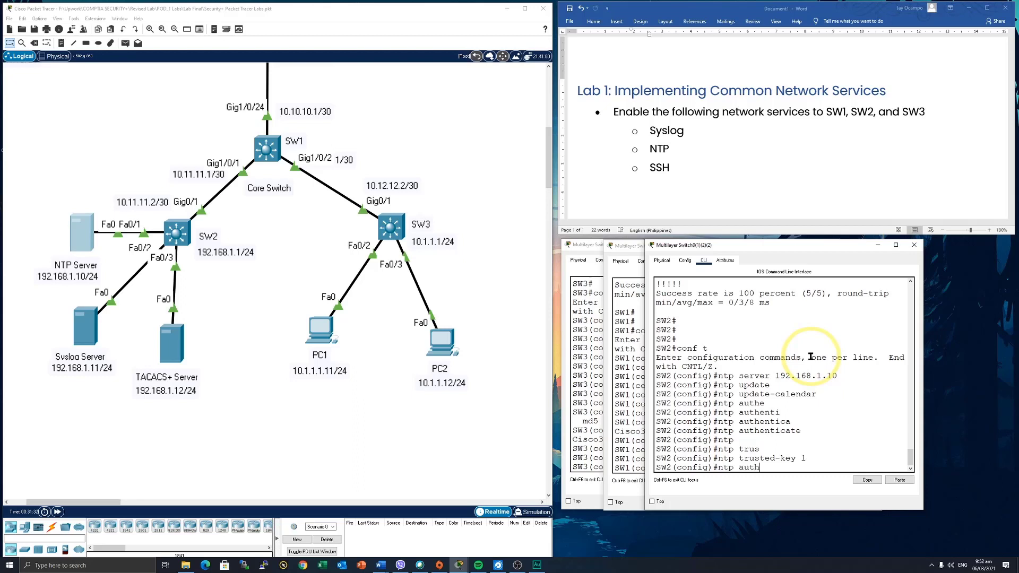
pyautogui.press('Tab')
pyautogui.write('en')
pyautogui.press('Tab')
pyautogui.write('tij')
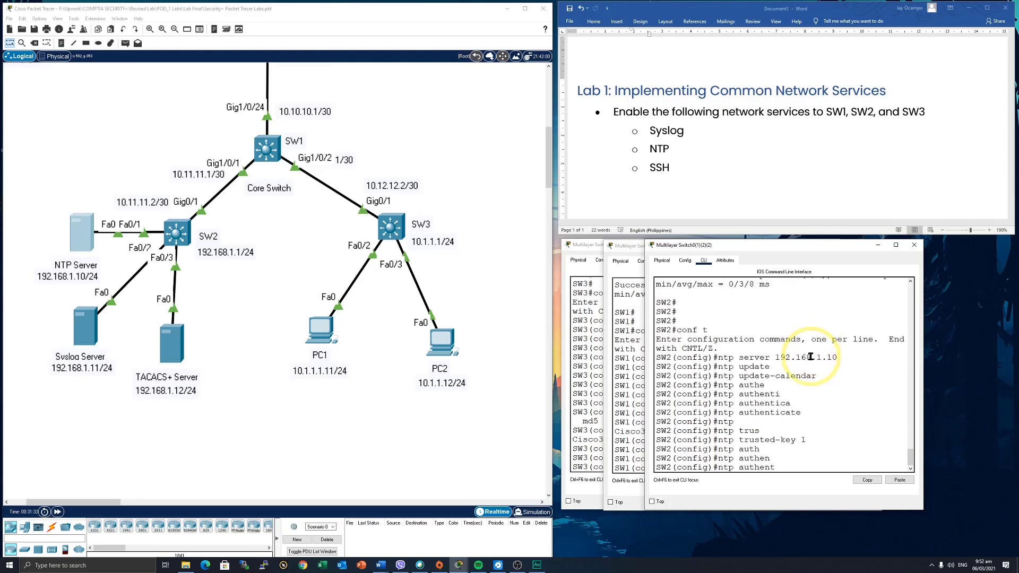
pyautogui.press('Tab')
pyautogui.press('BackSpace')
pyautogui.write('ca')
pyautogui.press('Tab')
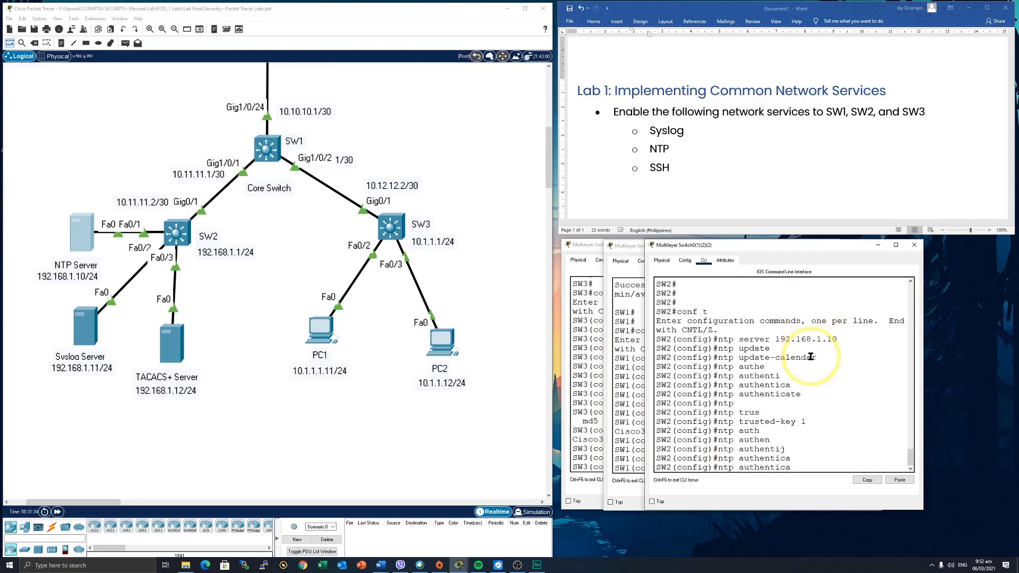
pyautogui.write('tionkey 1 md5 Cisco32`1')
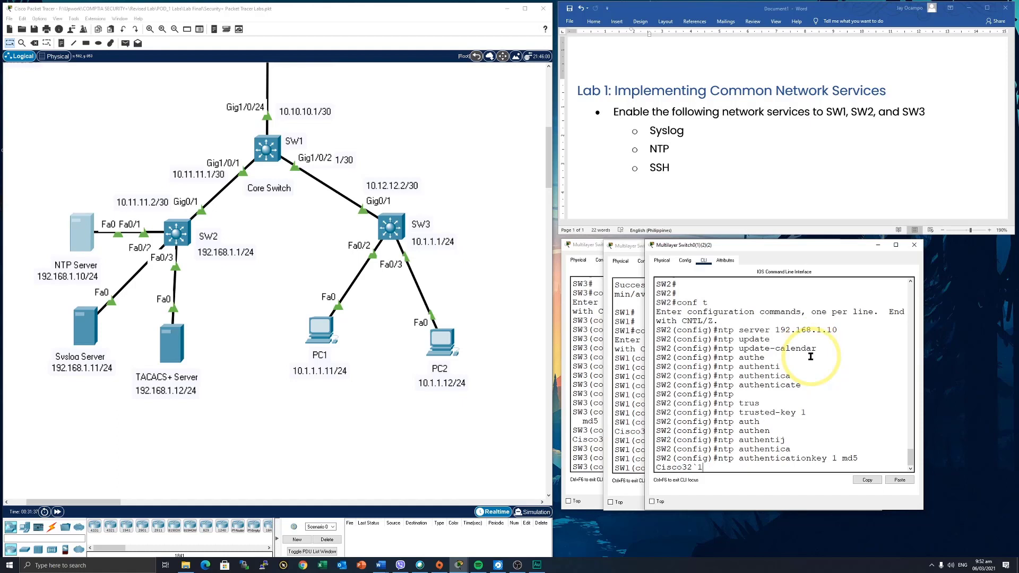
pyautogui.press('BackSpace')
pyautogui.press('BackSpace')
pyautogui.write('1')
pyautogui.press('Return')
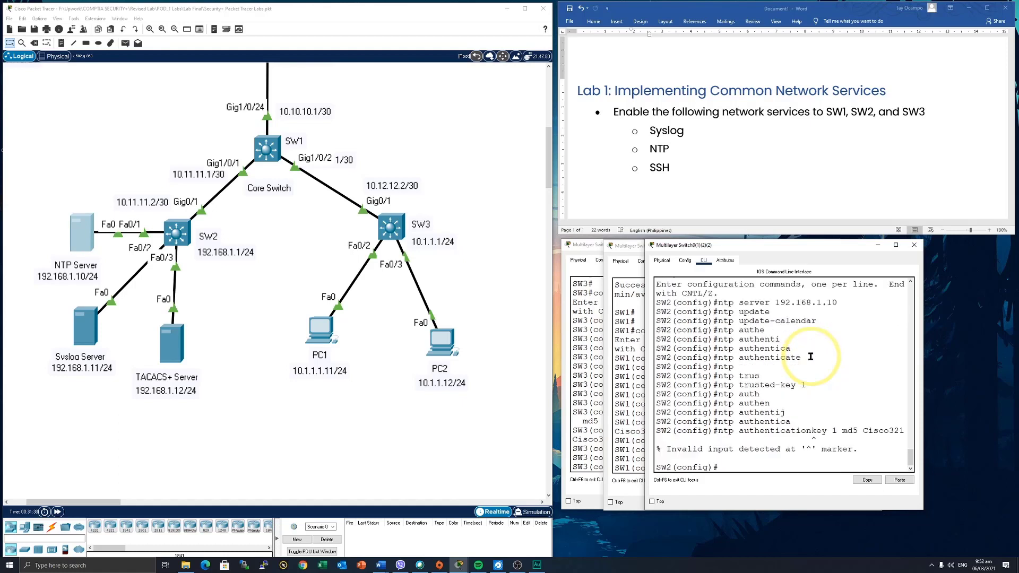
pyautogui.press('Up')
pyautogui.press('Left')
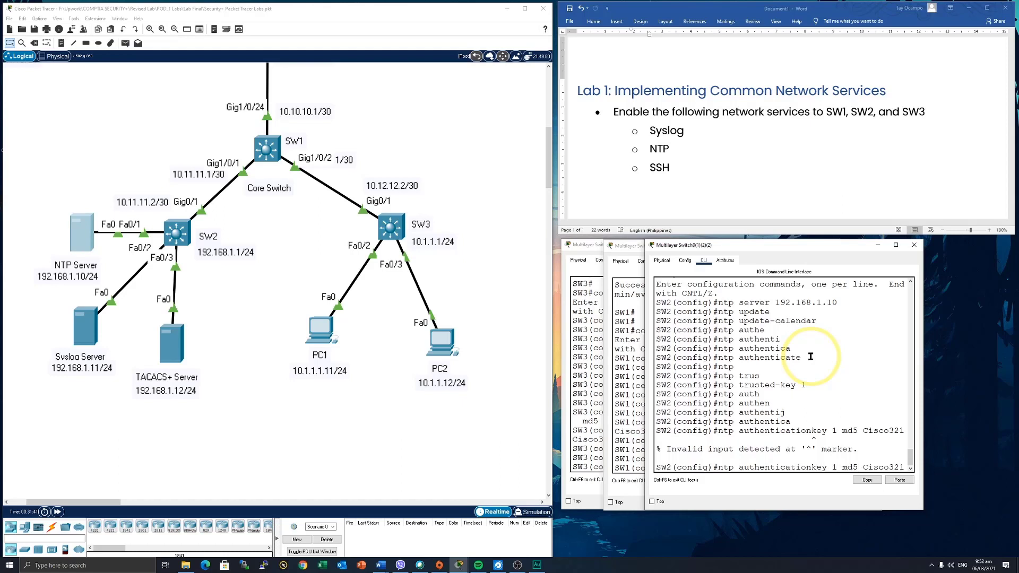
pyautogui.write('-')
pyautogui.press('Return')
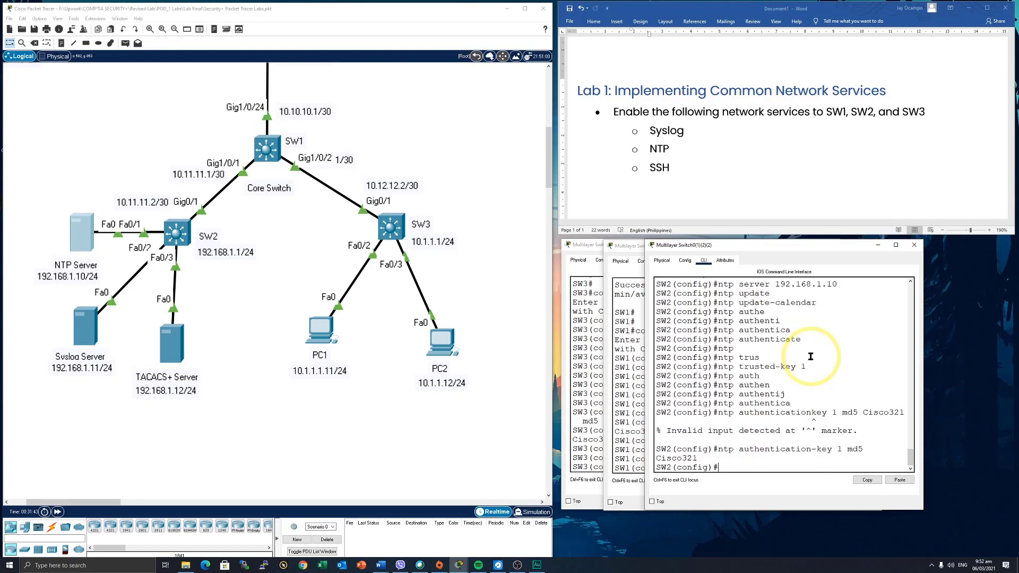
# Enable date and time log timestamps with milliseconds on SW2 using service timestamps log datetime msec.
pyautogui.write('servi')
pyautogui.press('Tab')
pyautogui.write('time')
pyautogui.press('Tab')
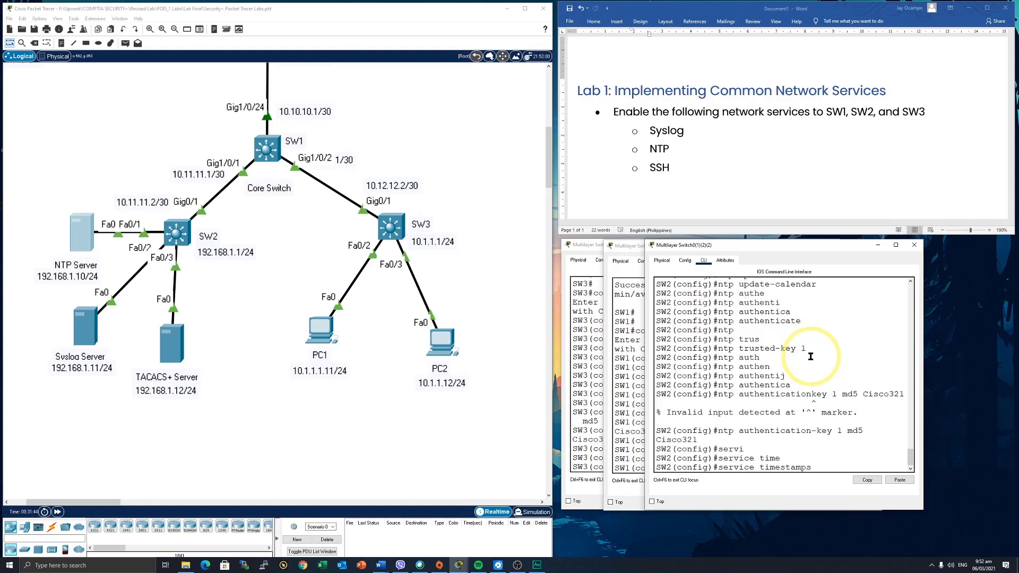
pyautogui.write('log')
pyautogui.press('Tab')
pyautogui.write('data')
pyautogui.press('Tab')
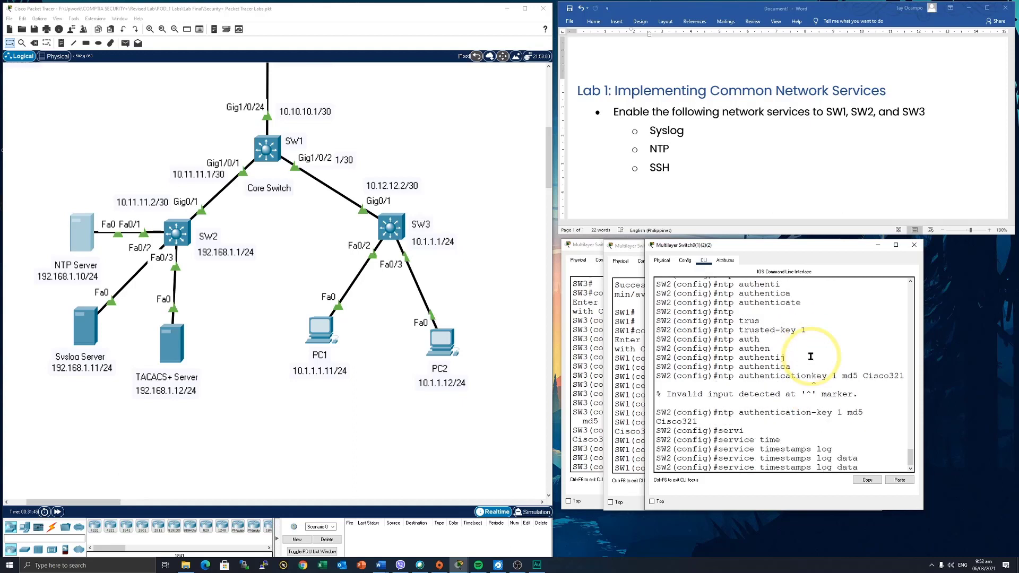
pyautogui.write('tim')
pyautogui.press('Tab')
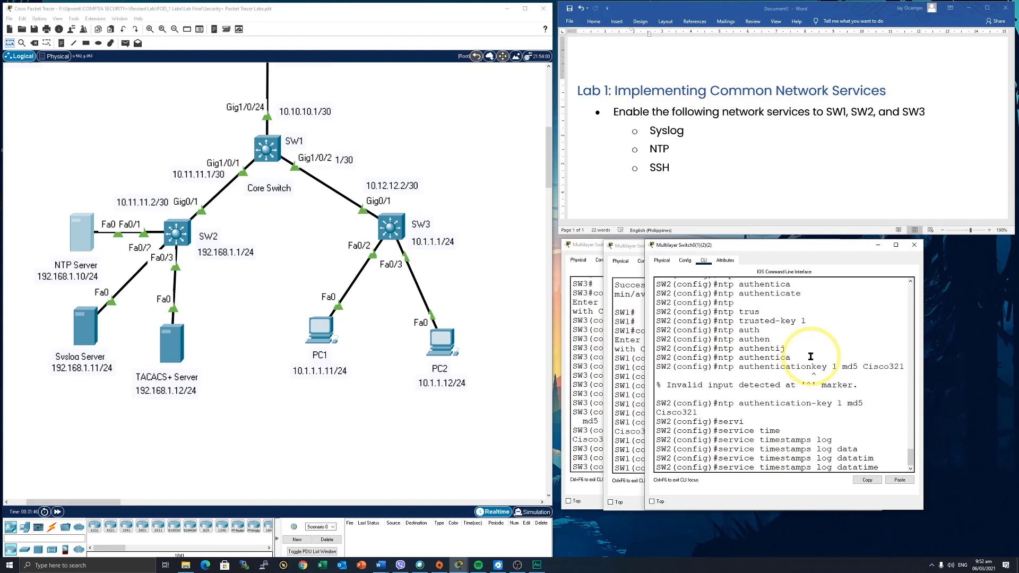
pyautogui.write('e msec')
pyautogui.press('Return')
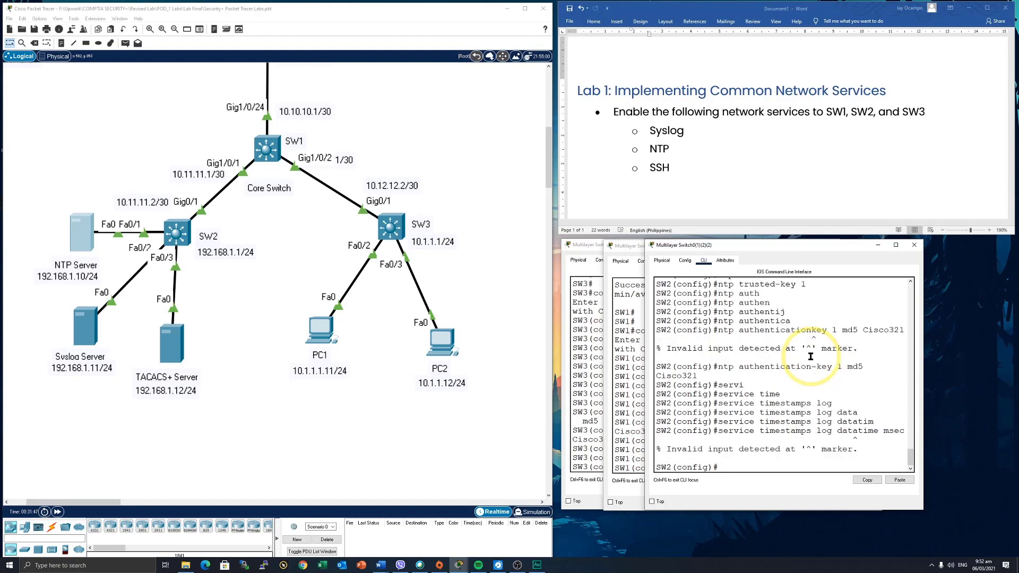
pyautogui.press('Up')
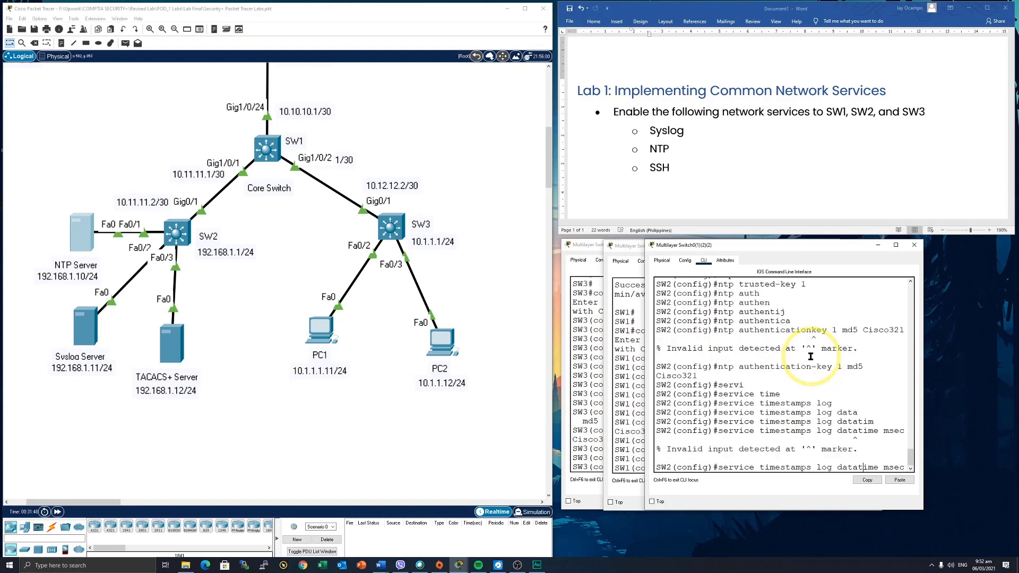
pyautogui.press('Left')
pyautogui.press('BackSpace')
pyautogui.write('e')
pyautogui.press('Return')
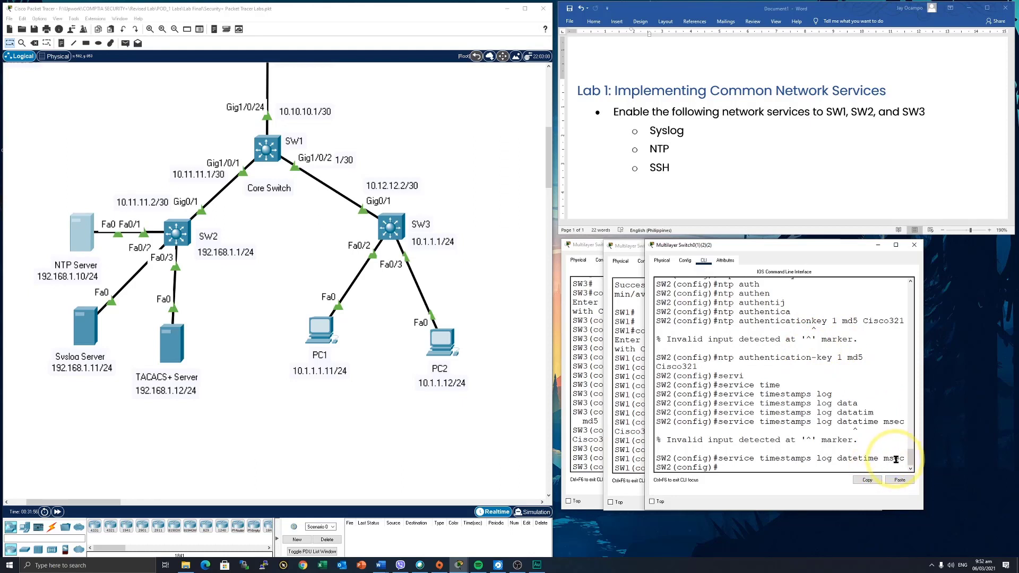
# Return to SW1's command line and enable log timestamps with service timestamps log datetime msec.
pyautogui.click(637, 420)
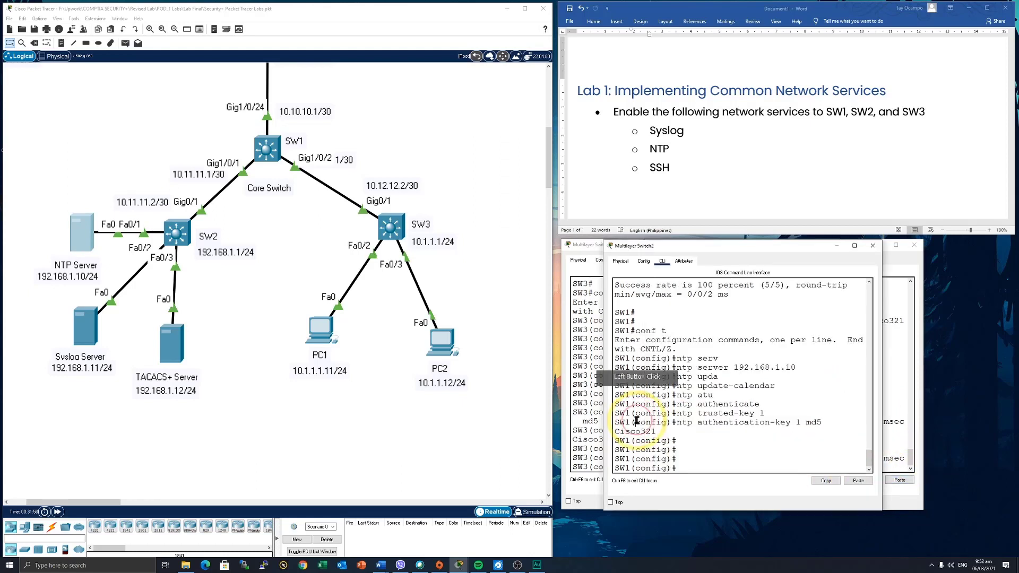
pyautogui.write('ser')
pyautogui.press('Tab')
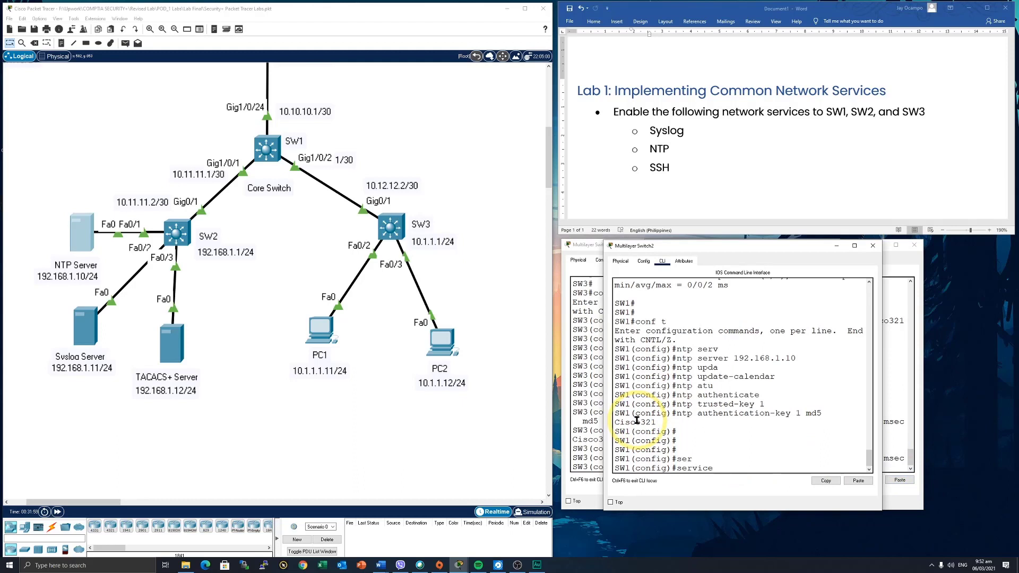
pyautogui.write('time')
pyautogui.press('Tab')
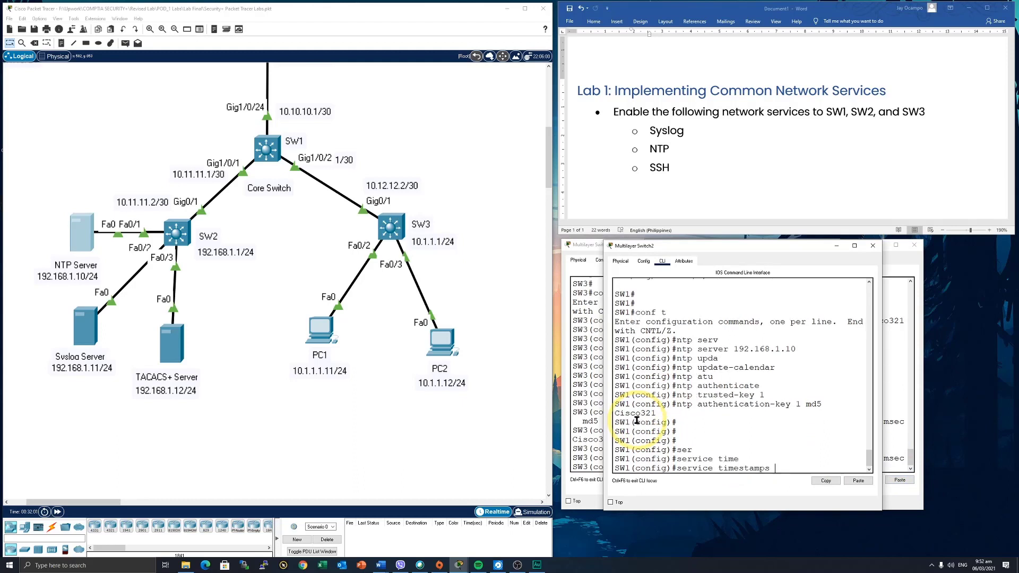
pyautogui.write('log')
pyautogui.press('Tab')
pyautogui.write('date')
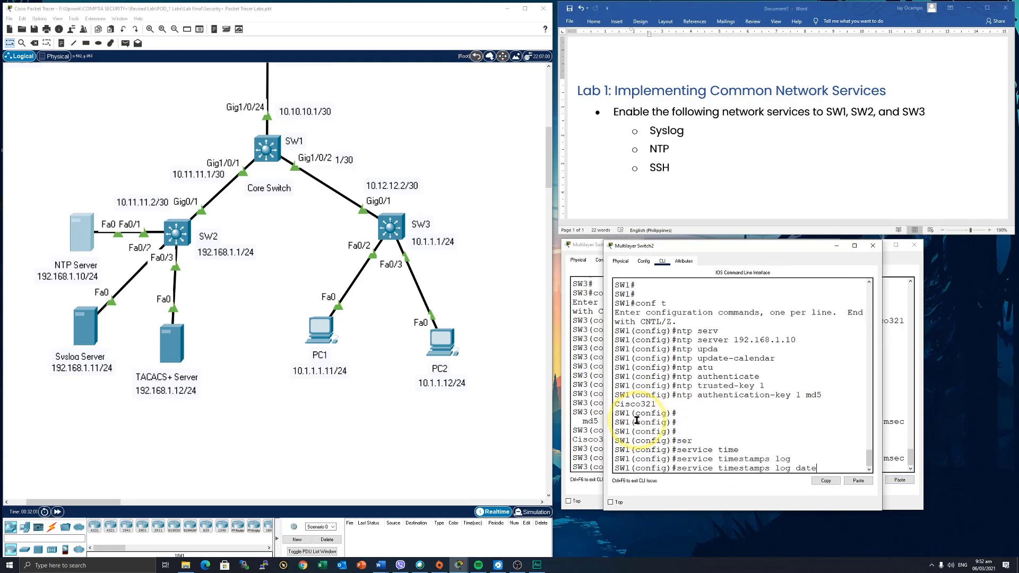
pyautogui.write('time msec')
# Return to SW3's command line and enable log timestamps with service timestamps log datetime msec.
pyautogui.click(592, 420)
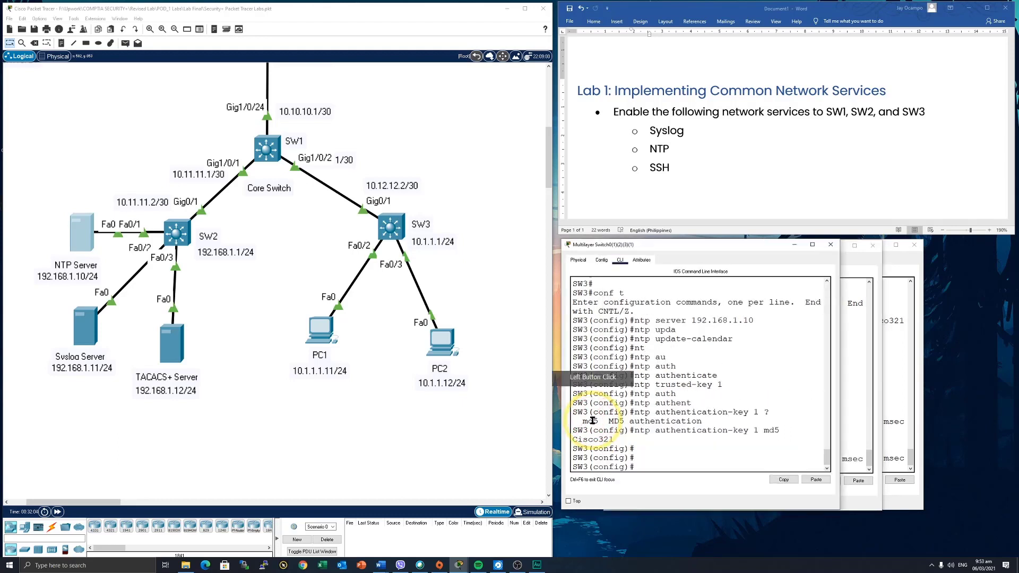
pyautogui.press('Return')
pyautogui.press('Return')
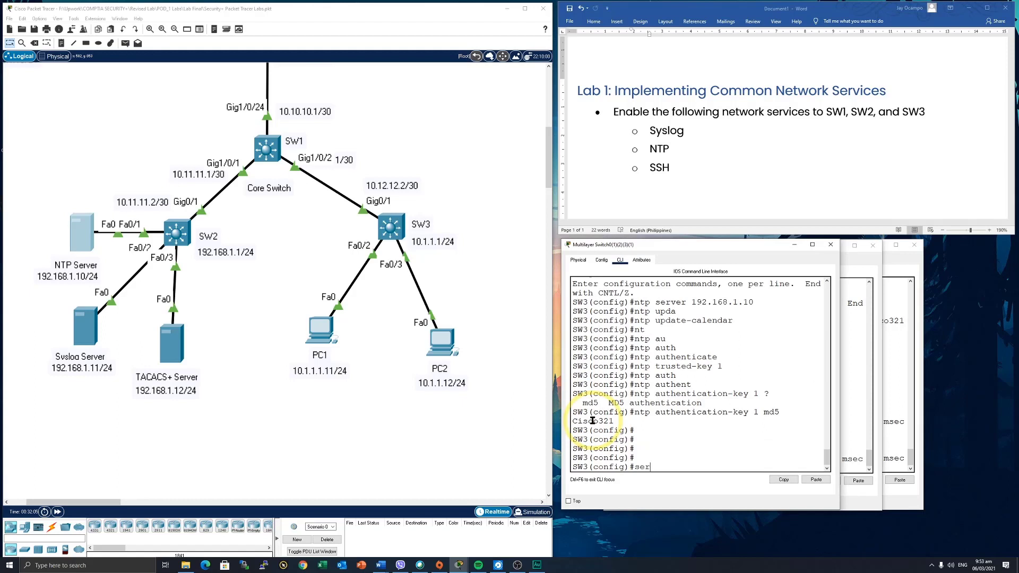
pyautogui.write('ser')
pyautogui.press('Tab')
pyautogui.write('time')
pyautogui.press('Tab')
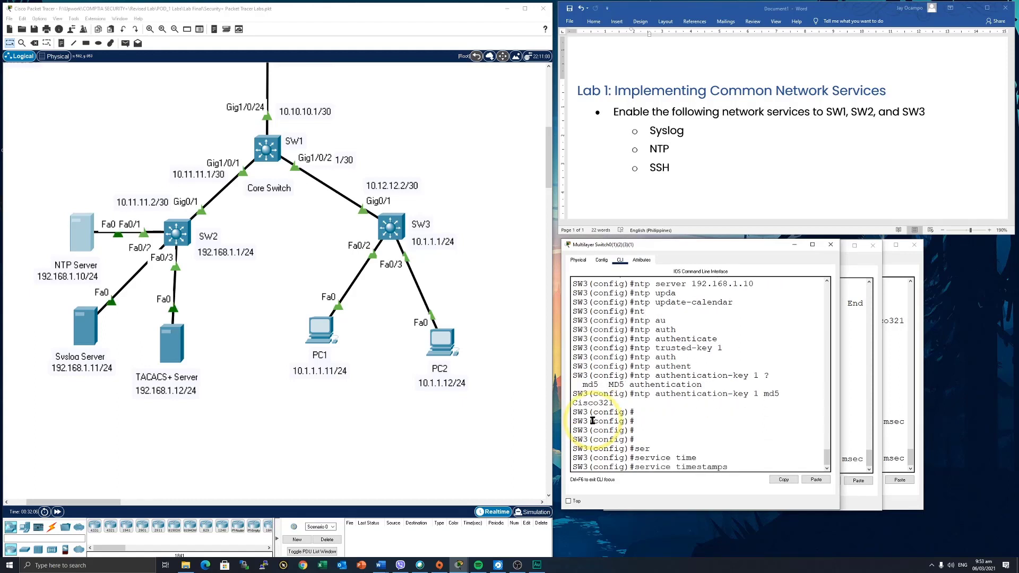
pyautogui.write('log')
pyautogui.press('Tab')
pyautogui.write('date')
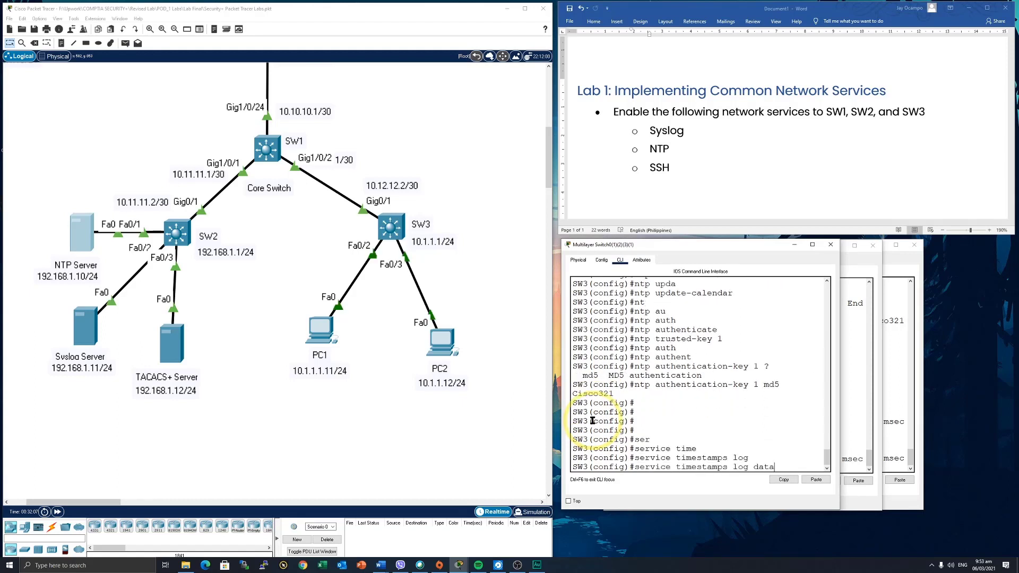
pyautogui.press('Tab')
pyautogui.write('msec')
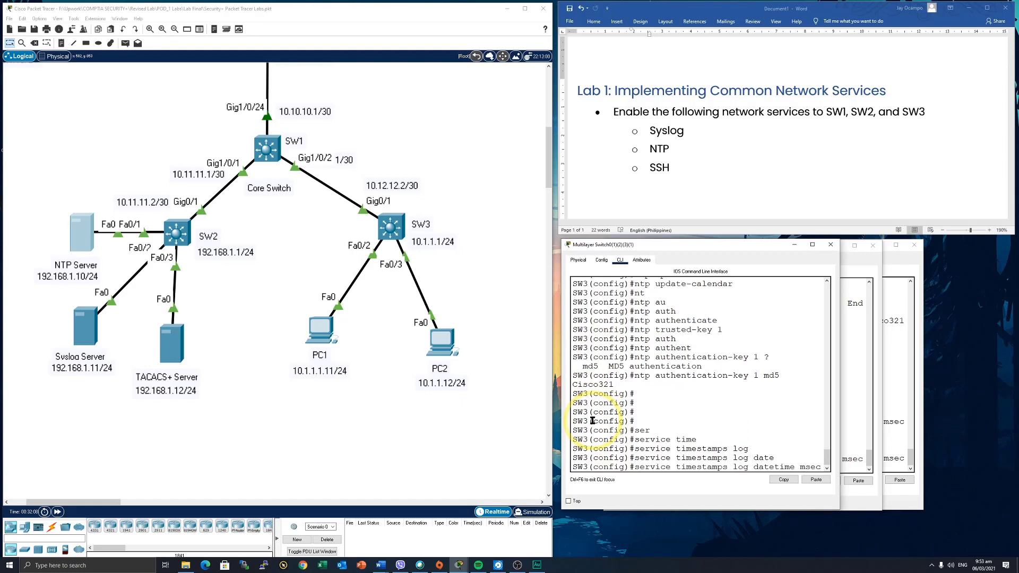
pyautogui.press('Return')
pyautogui.press('Return')
pyautogui.press('Return')
pyautogui.press('Return')
pyautogui.press('Return')
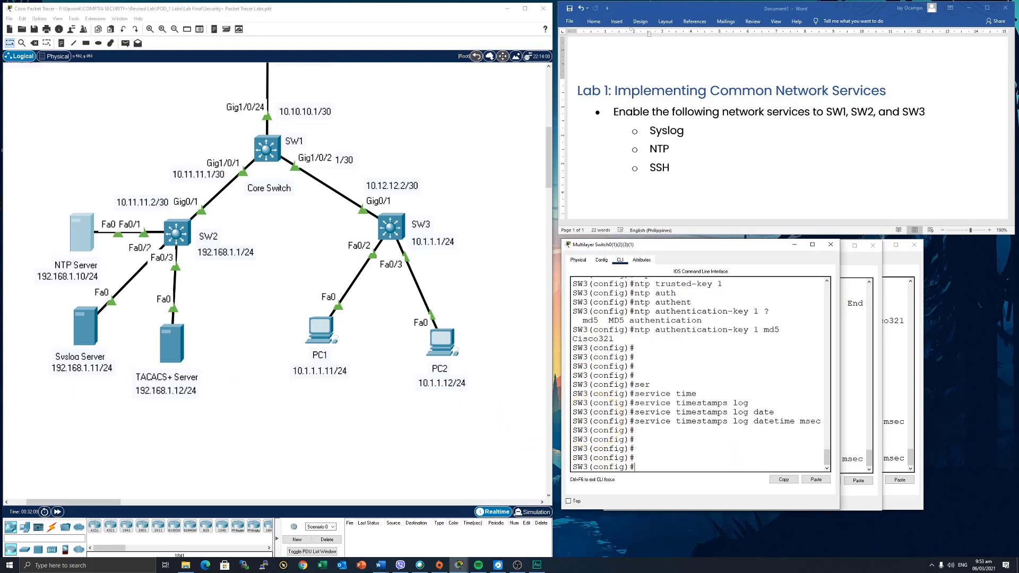
# Exit configuration mode on SW3 and run show ntp status to check its clock synchronization and reference server.
pyautogui.click(723, 394)
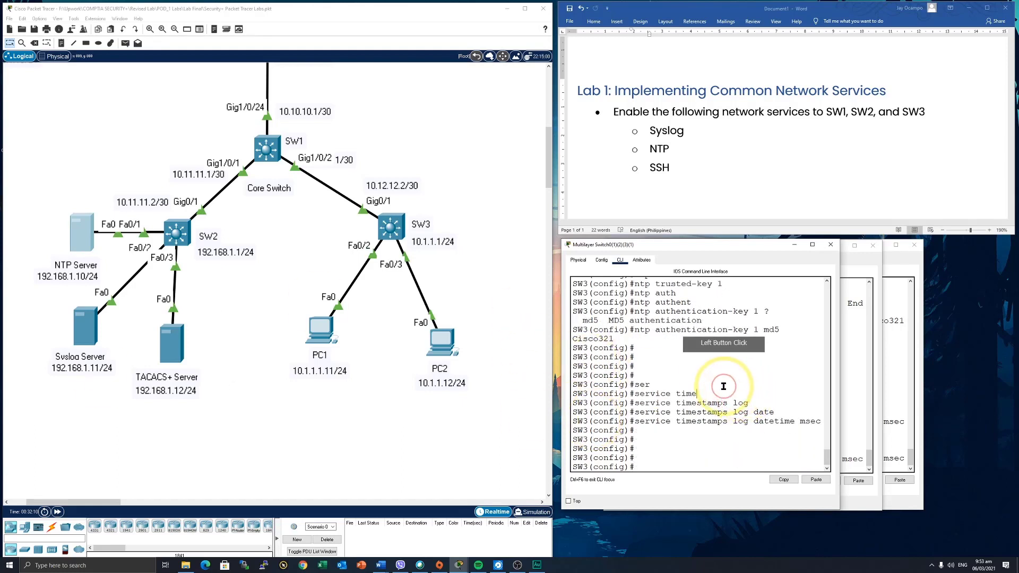
pyautogui.click(711, 446)
pyautogui.write('exit')
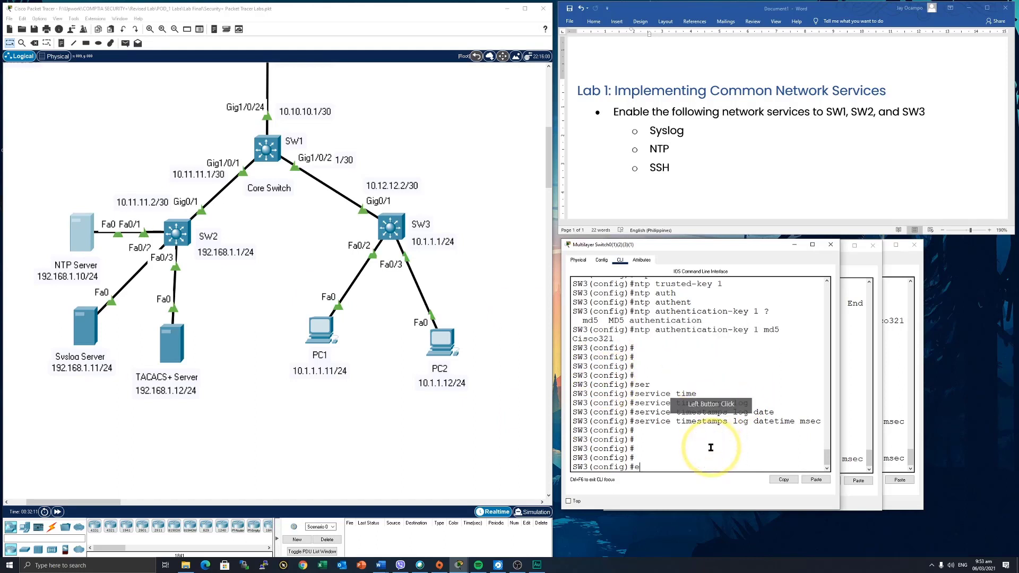
pyautogui.press('Return')
pyautogui.press('Return')
pyautogui.press('Return')
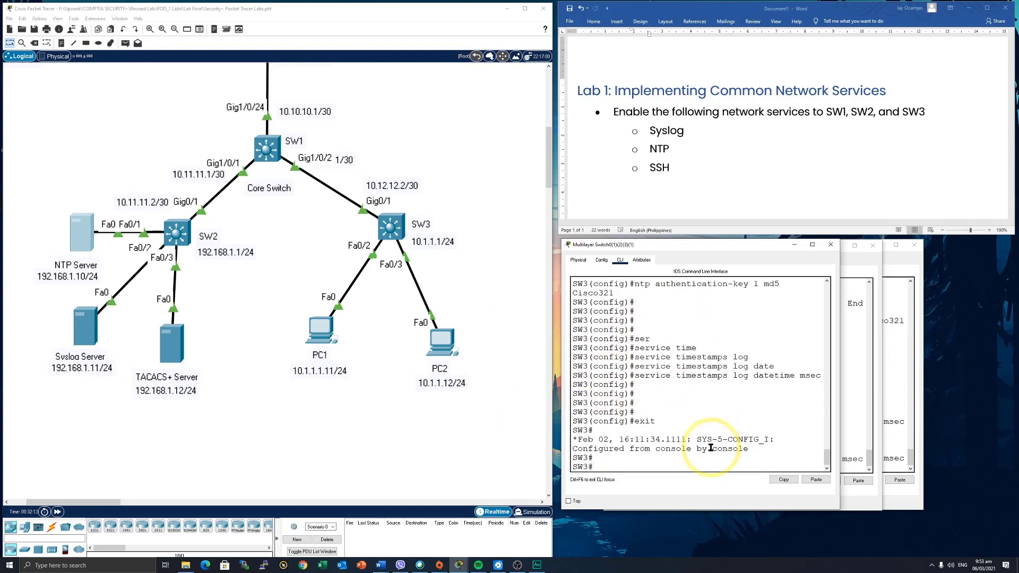
pyautogui.write('show ntp status')
pyautogui.press('Return')
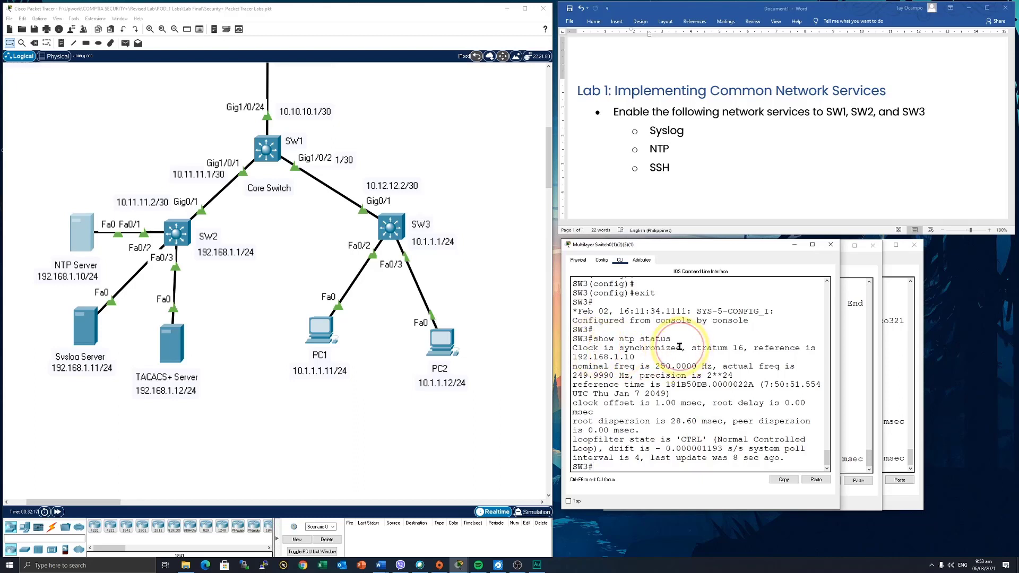
pyautogui.moveTo(680, 346); pyautogui.dragTo(571, 347)
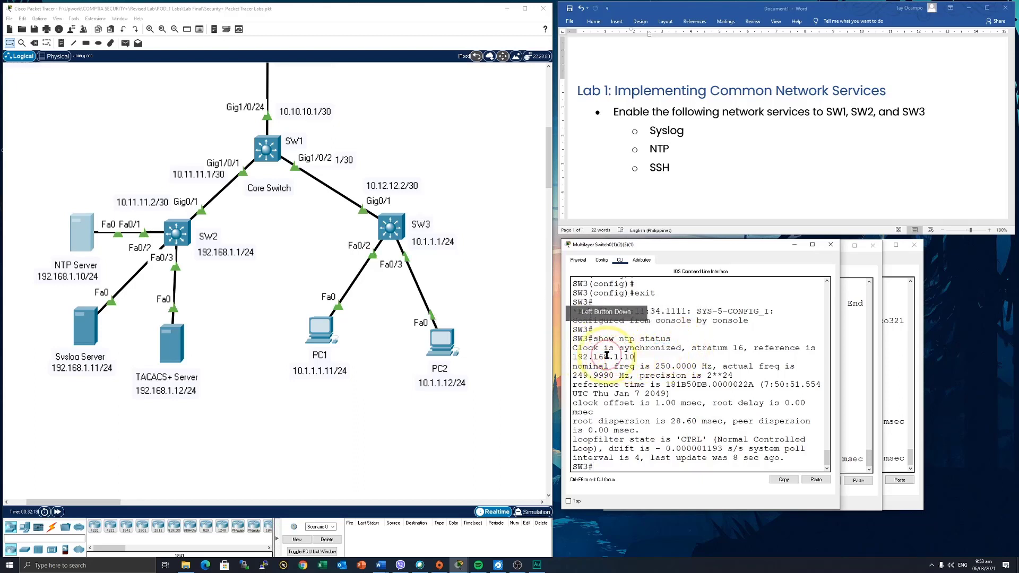
pyautogui.moveTo(634, 357); pyautogui.dragTo(572, 356)
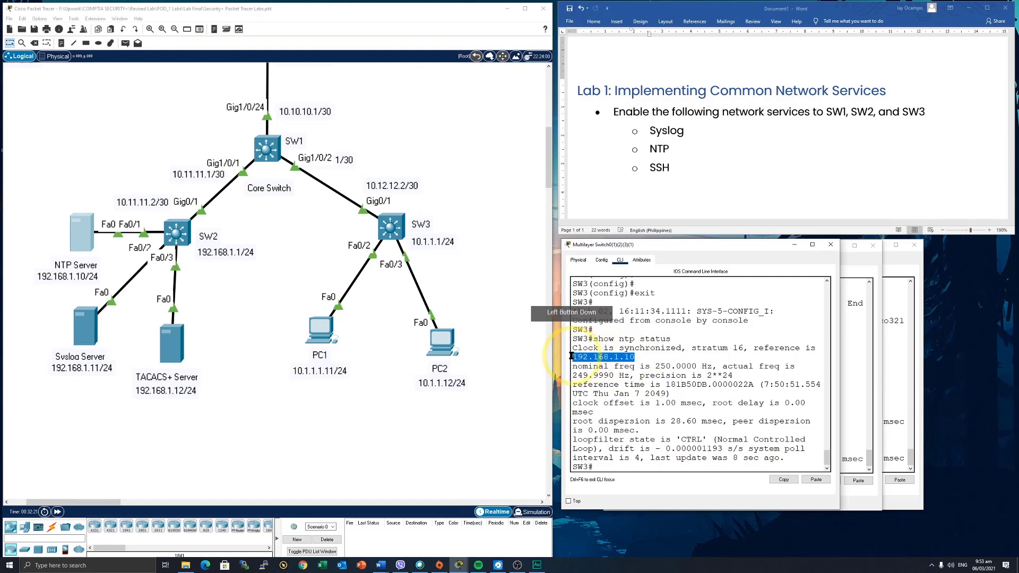
# Exit configuration mode on SW1 and check its clock synchronization with show ntp status.
pyautogui.click(850, 387)
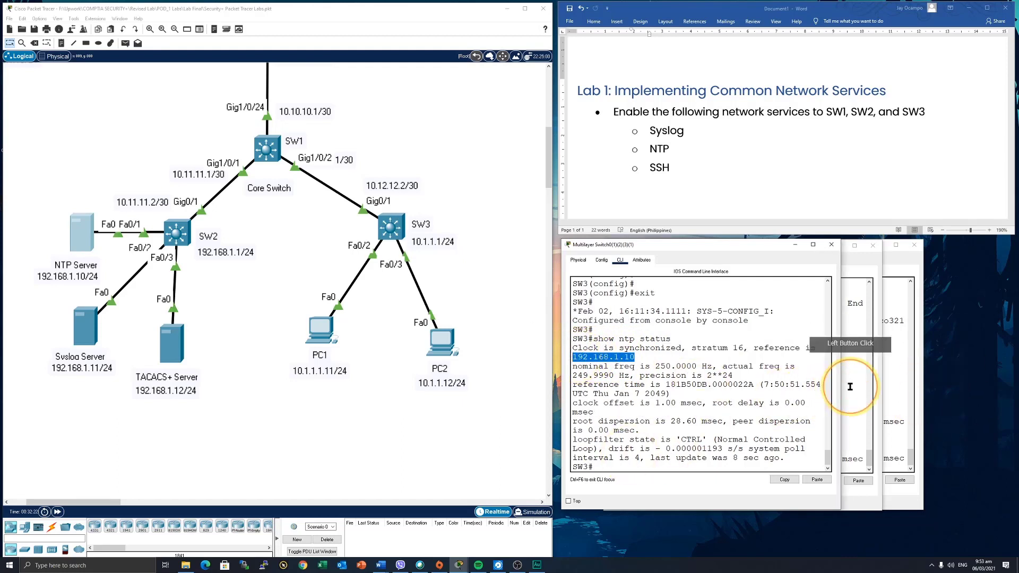
pyautogui.write('exit')
pyautogui.press('Return')
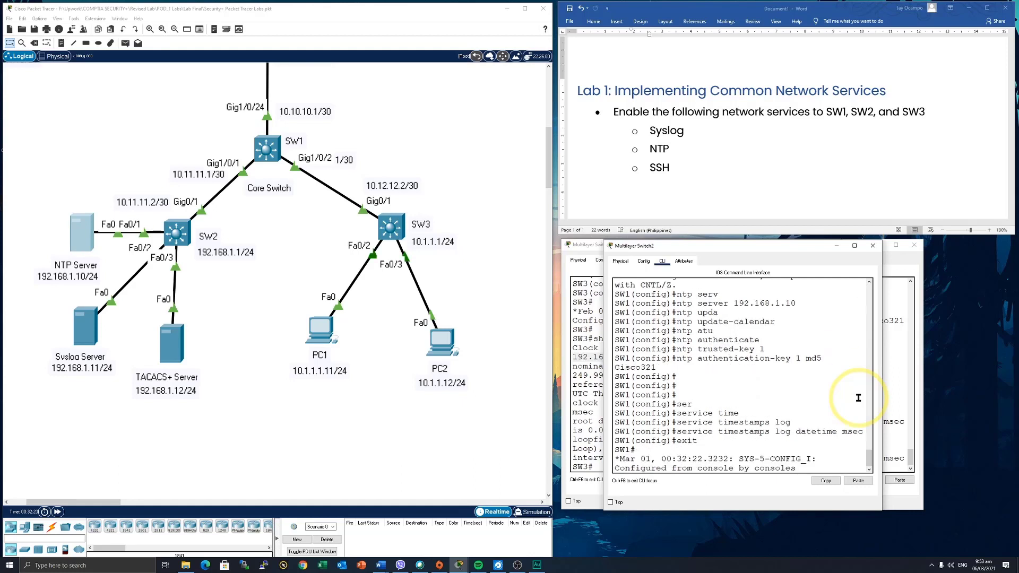
pyautogui.write('show ntp status')
pyautogui.press('Return')
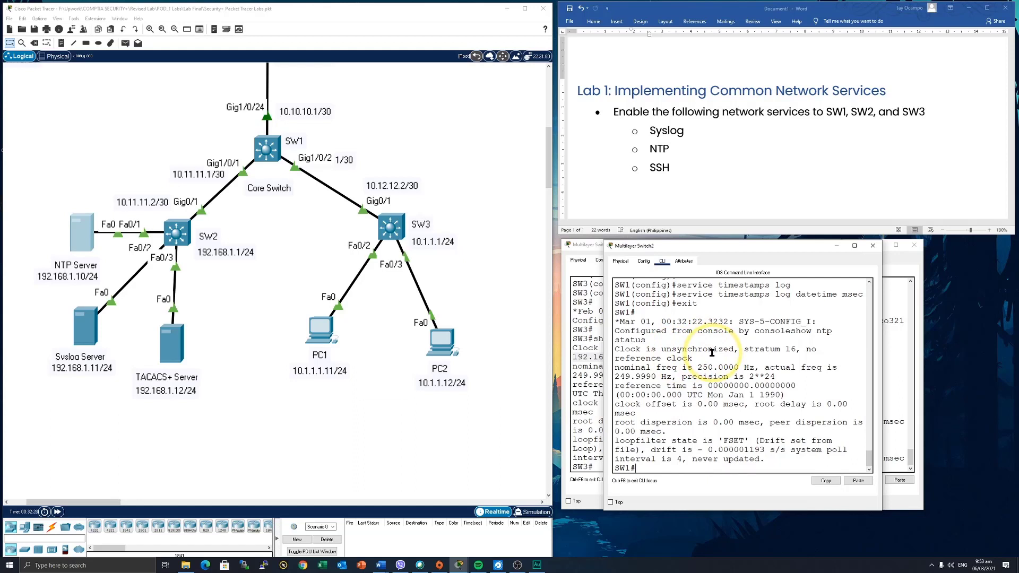
# Exit configuration mode on SW2 and run show ntp status, examining the clock synchronization line.
pyautogui.click(889, 379)
pyautogui.press('Return')
pyautogui.write('exit')
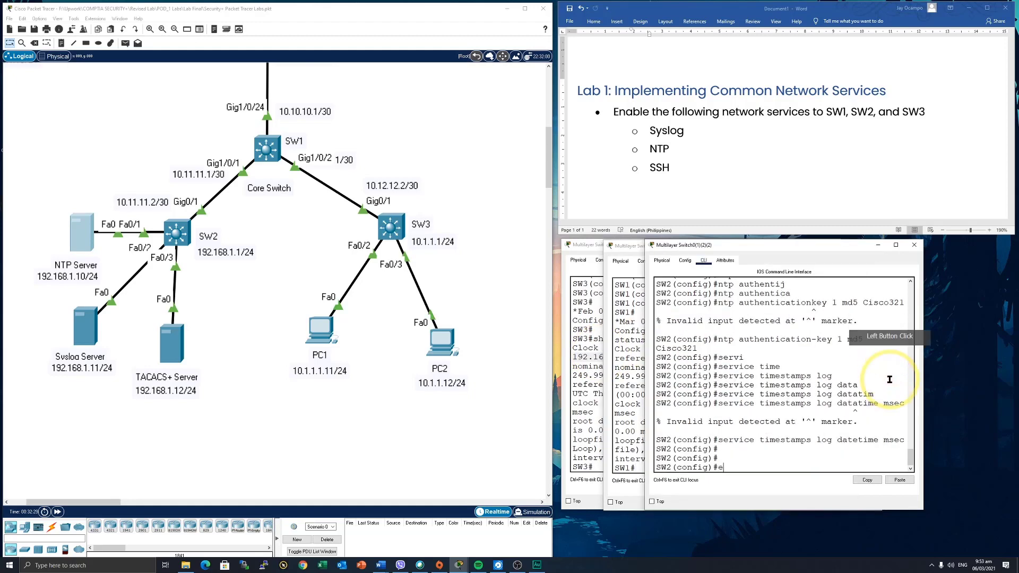
pyautogui.press('Return')
pyautogui.write('show ntp st')
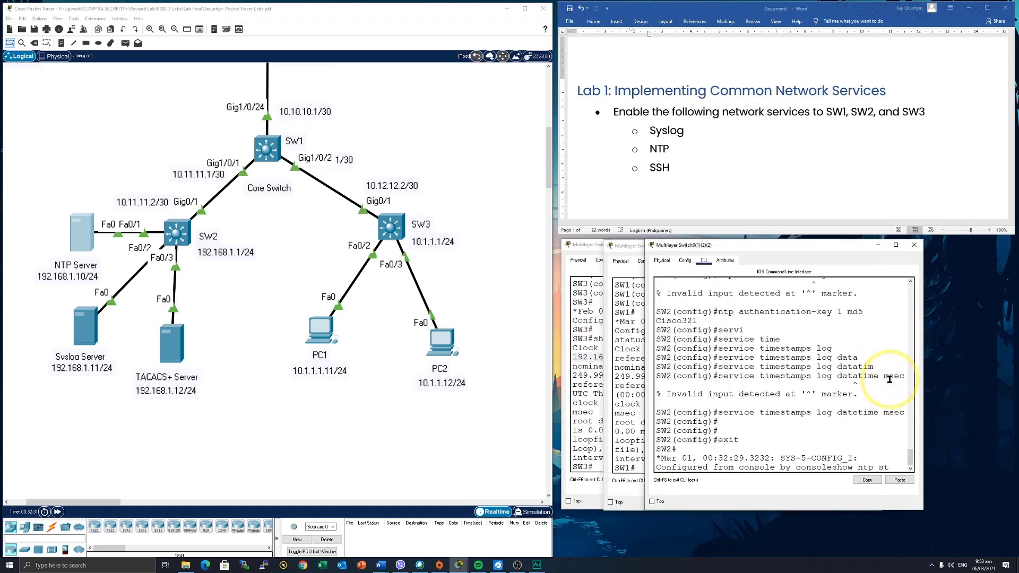
pyautogui.write('atus')
pyautogui.press('Return')
pyautogui.press('Return')
pyautogui.press('Return')
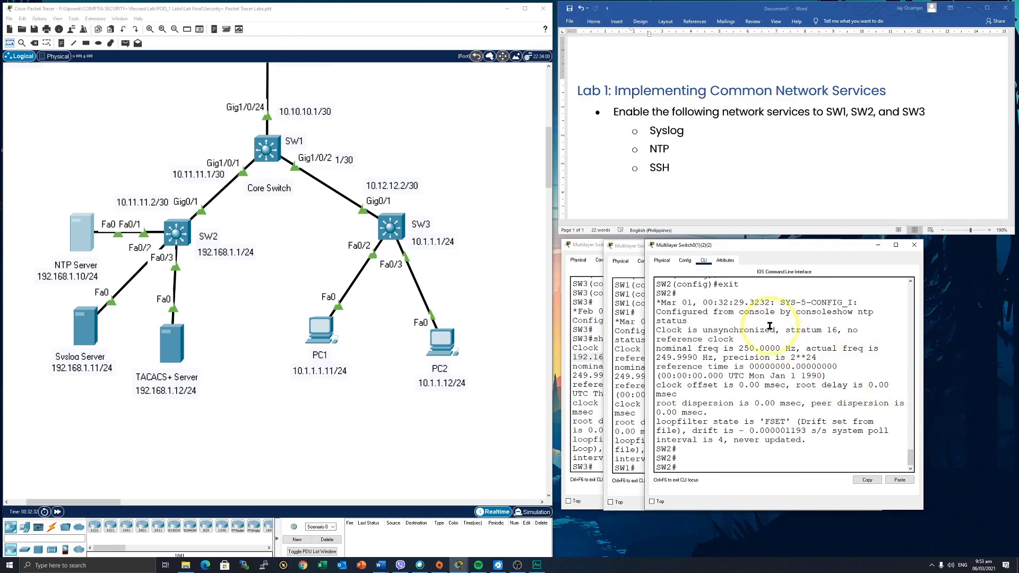
pyautogui.doubleClick(735, 329)
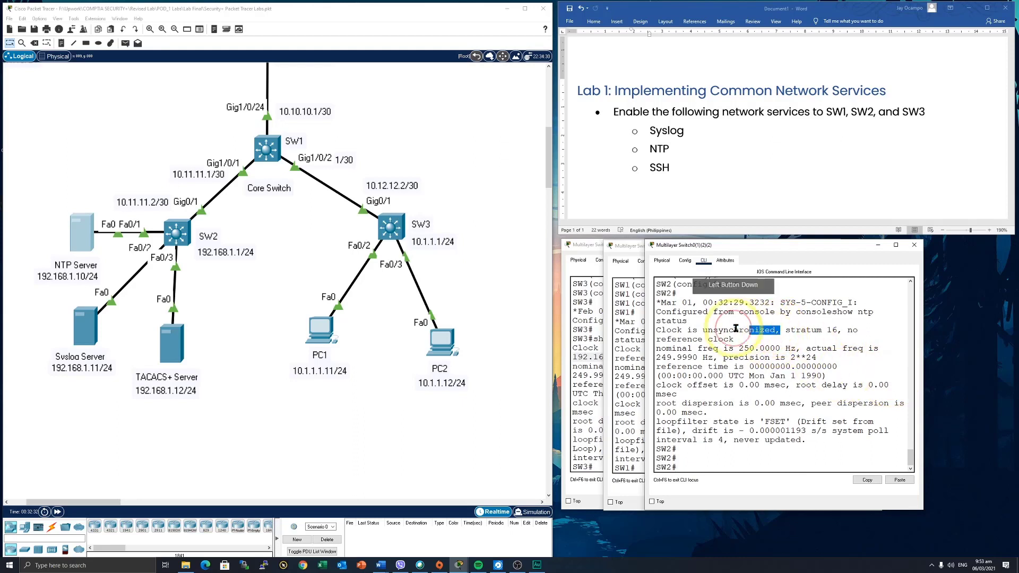
# Rerun show ntp status on SW3 and examine its clock synchronization line for comparison.
pyautogui.click(585, 370)
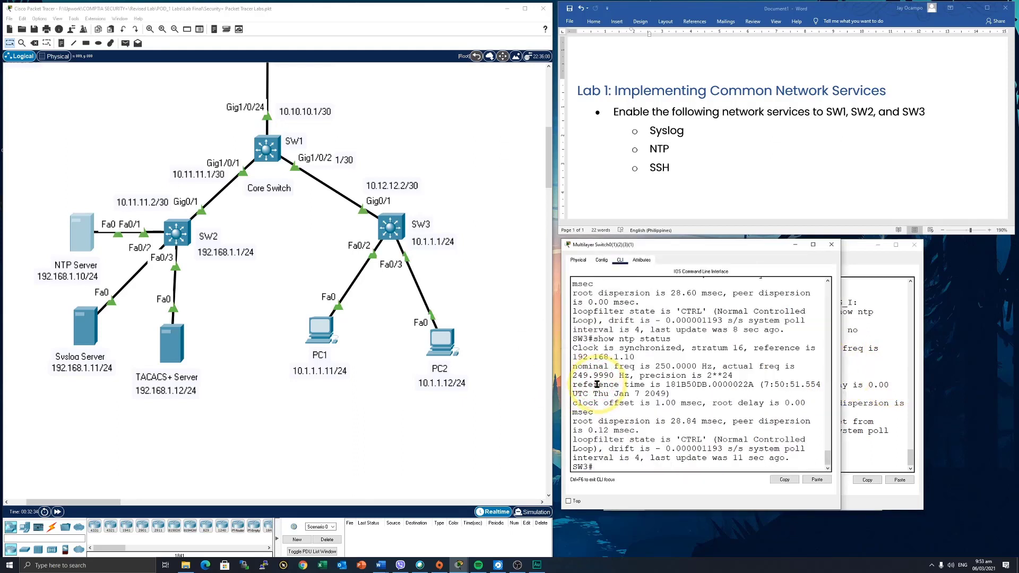
pyautogui.press('Up')
pyautogui.press('Return')
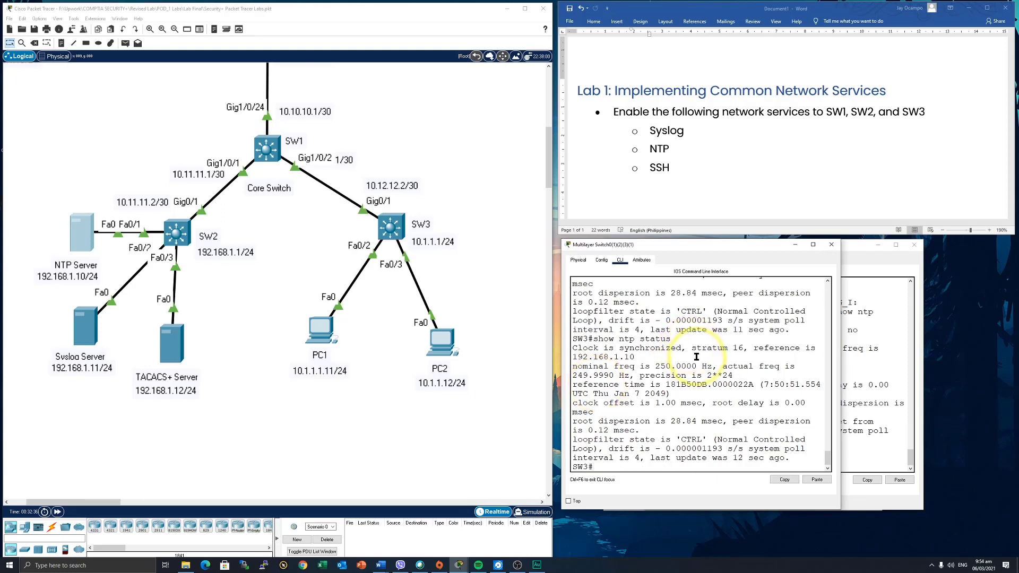
pyautogui.scroll(1, 663, 387)
pyautogui.scroll(-1, 670, 390)
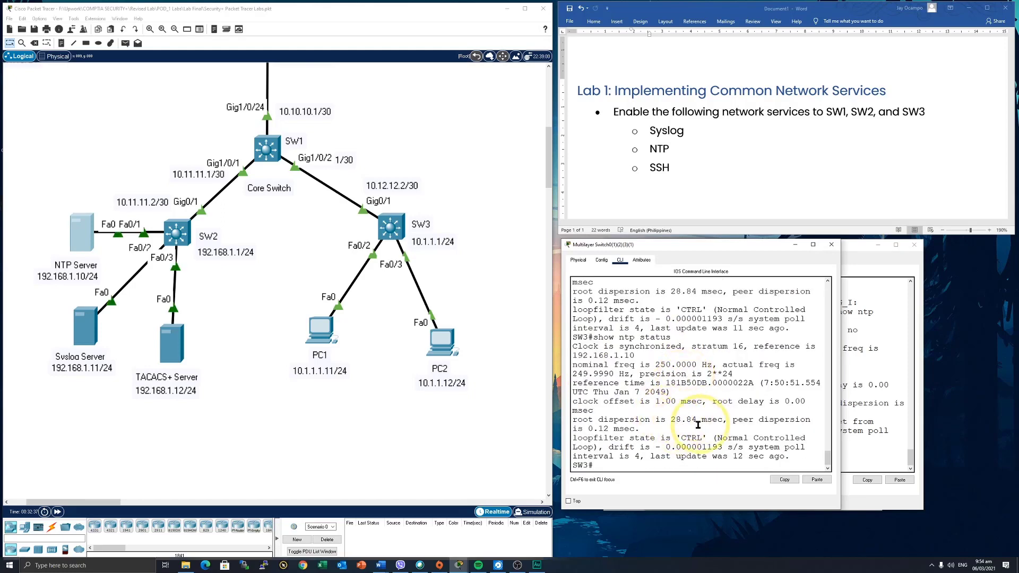
pyautogui.moveTo(660, 346); pyautogui.dragTo(676, 346)
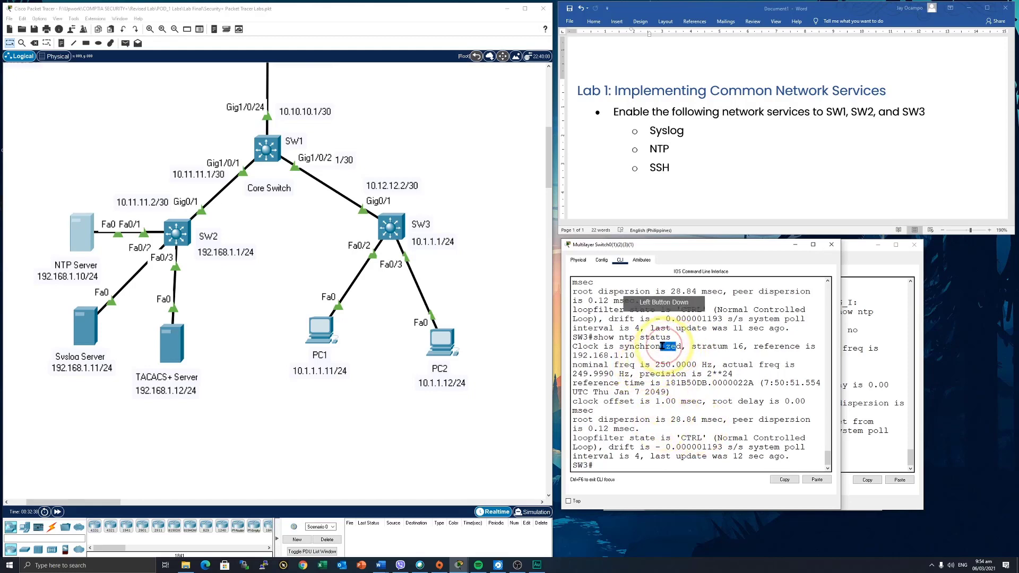
# Go back to SW2 and rerun show ntp status to recheck its synchronization.
pyautogui.click(877, 353)
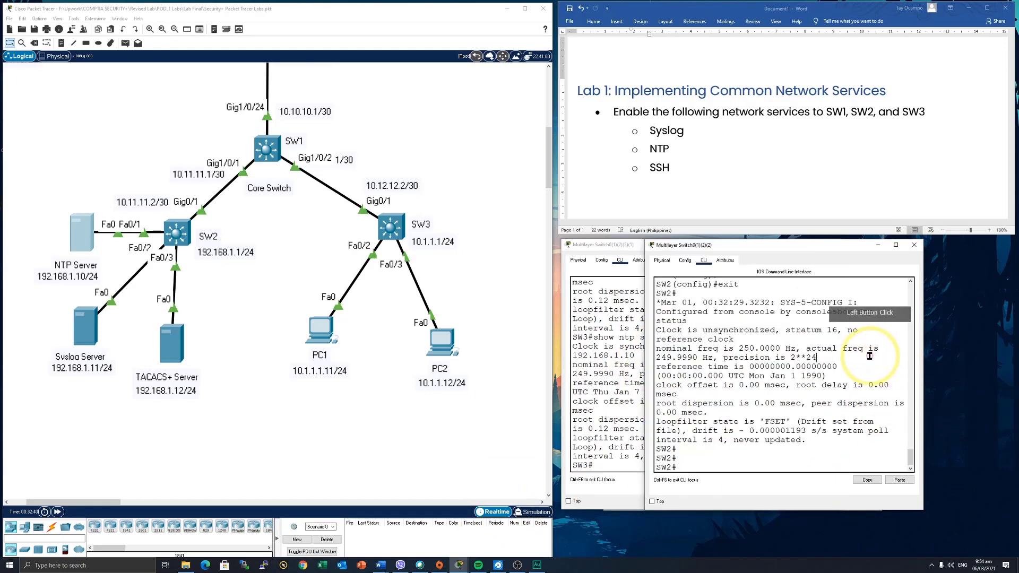
pyautogui.press('Up')
pyautogui.press('Return')
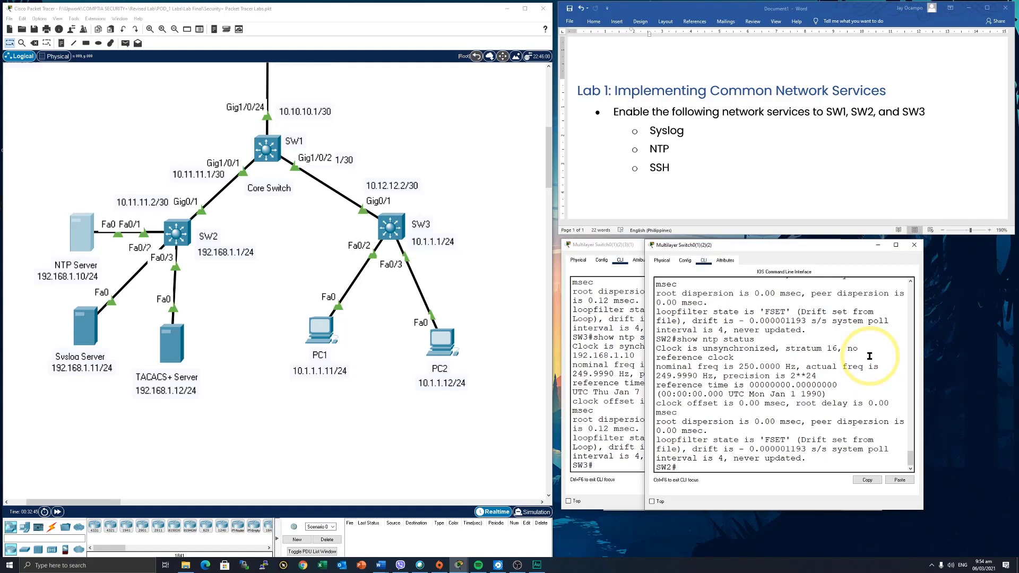
# Display SW2's running configuration and page through to the end to review its logging and NTP settings.
pyautogui.press('Up')
pyautogui.press('Return')
pyautogui.press('space')
pyautogui.press('space')
pyautogui.press('space')
pyautogui.press('space')
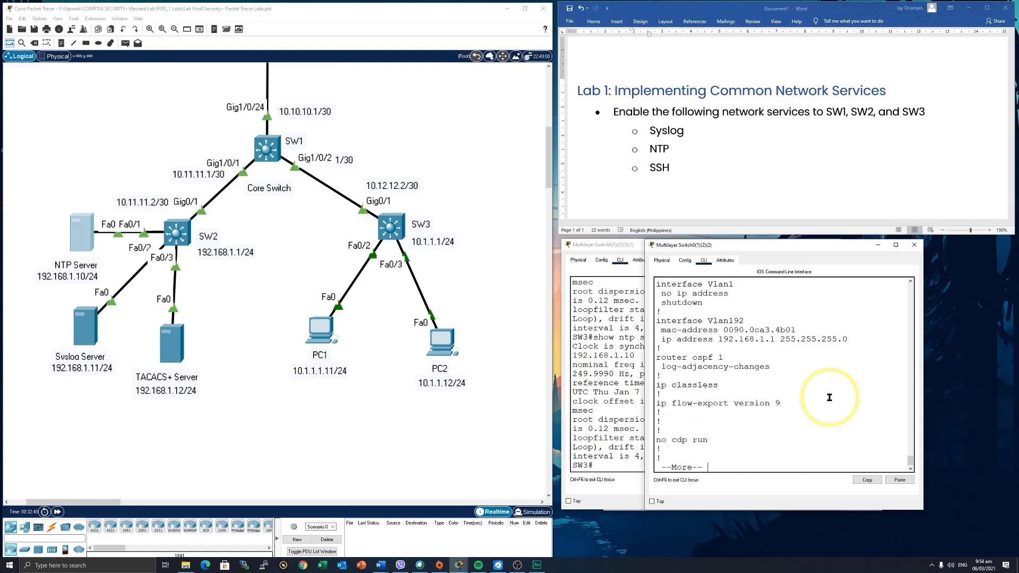
pyautogui.press('space')
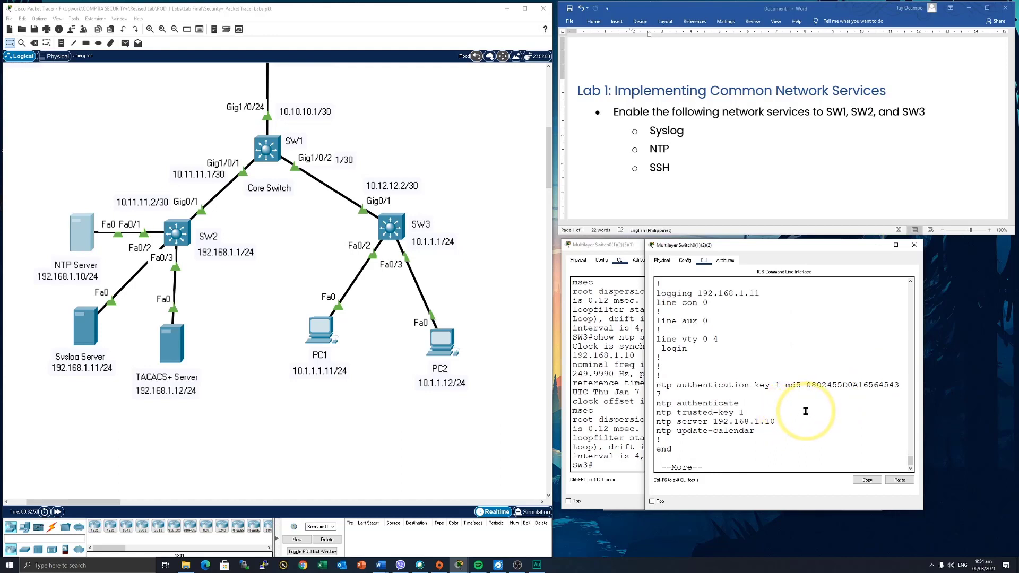
pyautogui.press('space')
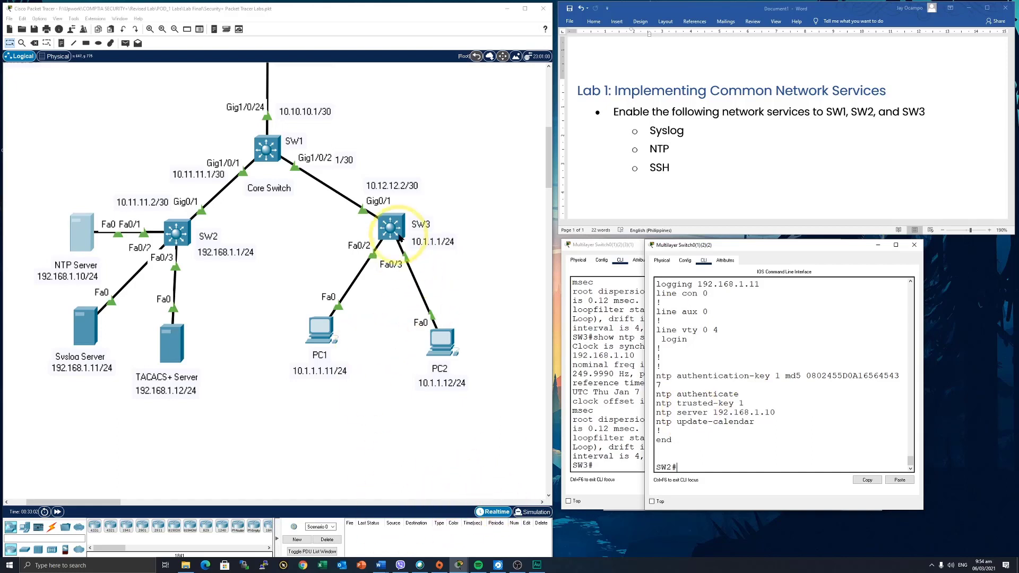
# Bring up SW1's command line and examine the clock synchronization line in its NTP status output.
pyautogui.click(268, 152)
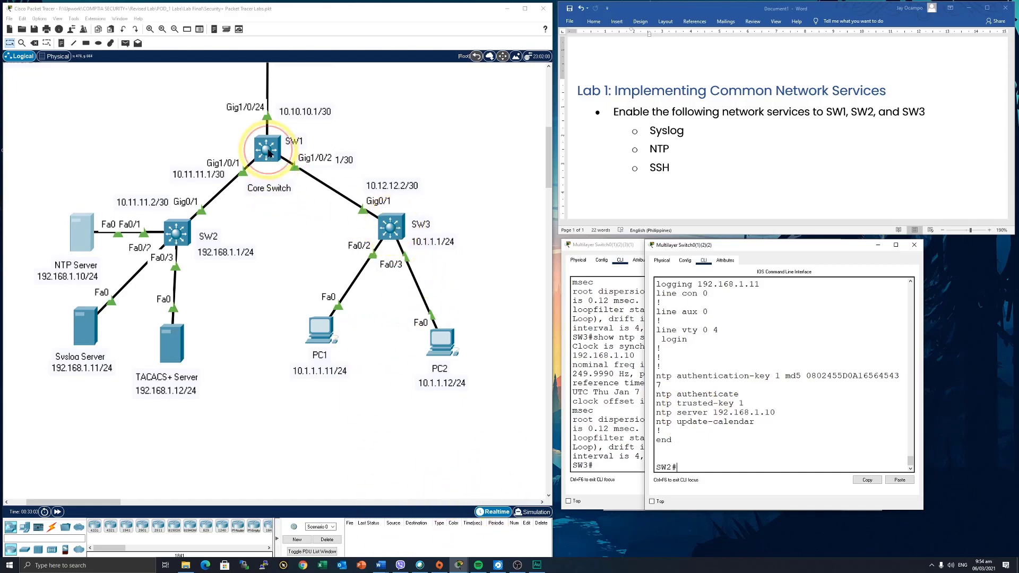
pyautogui.moveTo(267, 151); pyautogui.dragTo(269, 147)
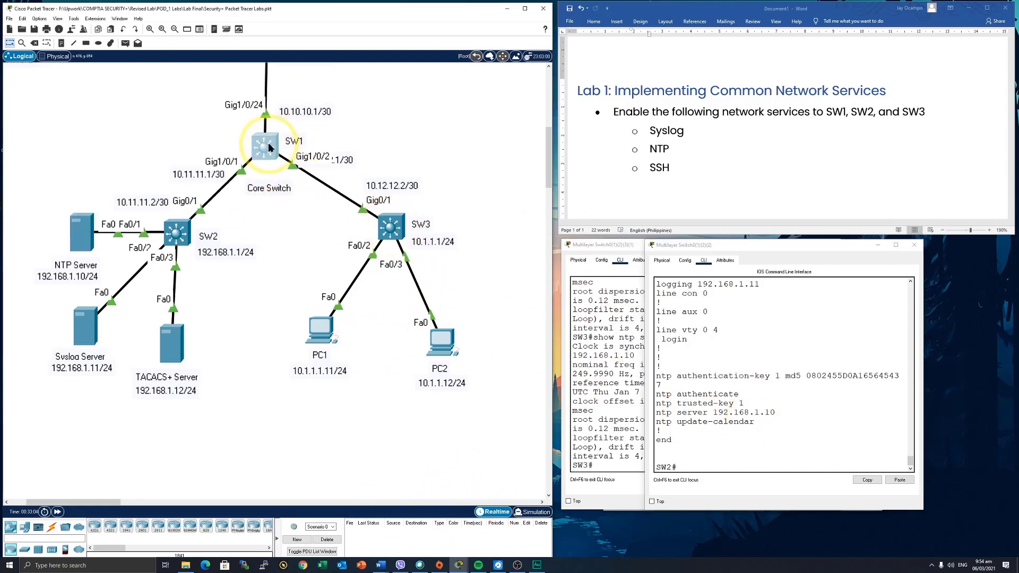
pyautogui.click(802, 432)
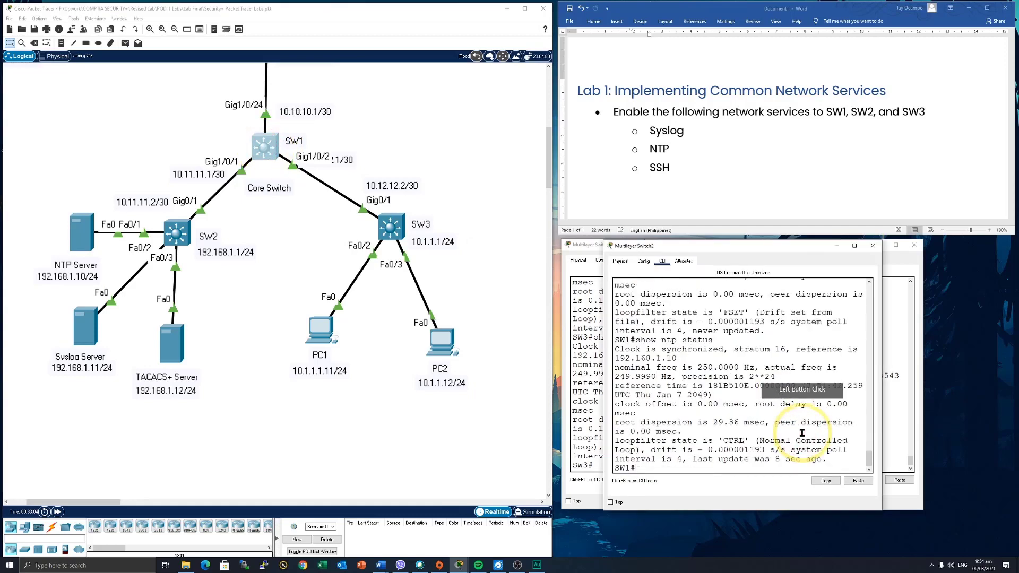
pyautogui.moveTo(723, 349); pyautogui.dragTo(621, 348)
pyautogui.scroll(3, 738, 355)
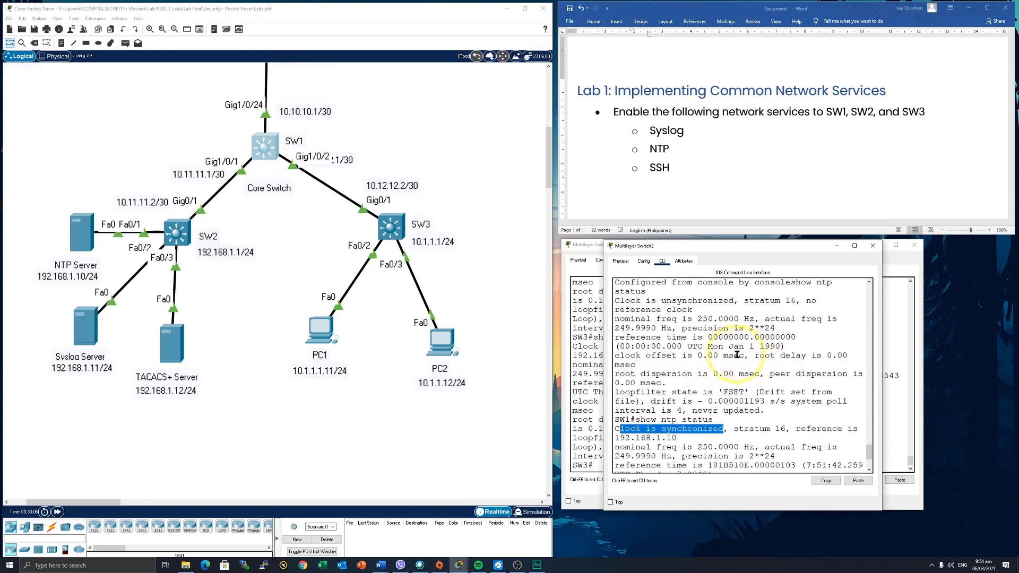
pyautogui.moveTo(658, 428); pyautogui.dragTo(728, 429)
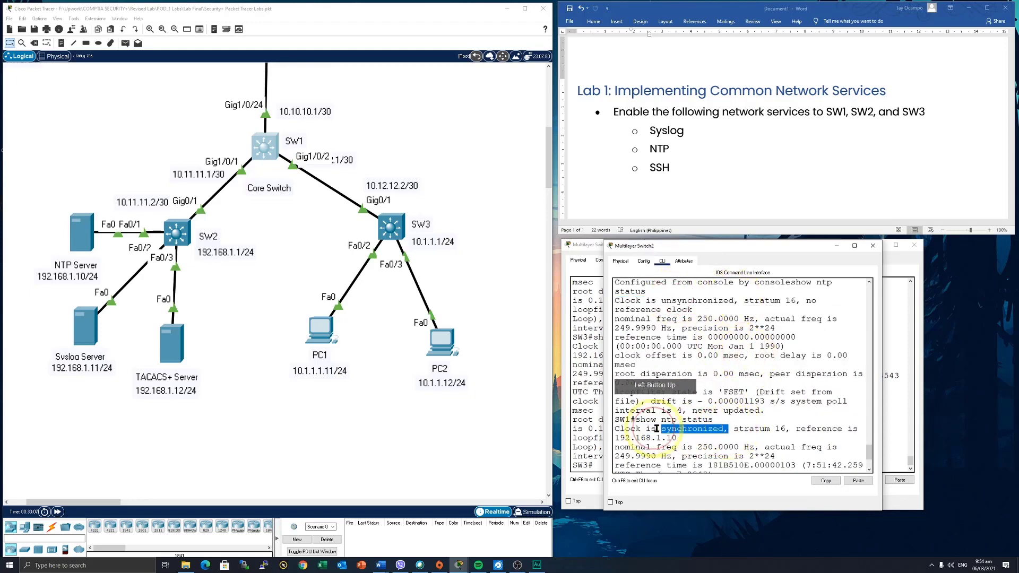
# Switch to SW2's command line and run show ntp status once more.
pyautogui.click(896, 367)
pyautogui.press('Up')
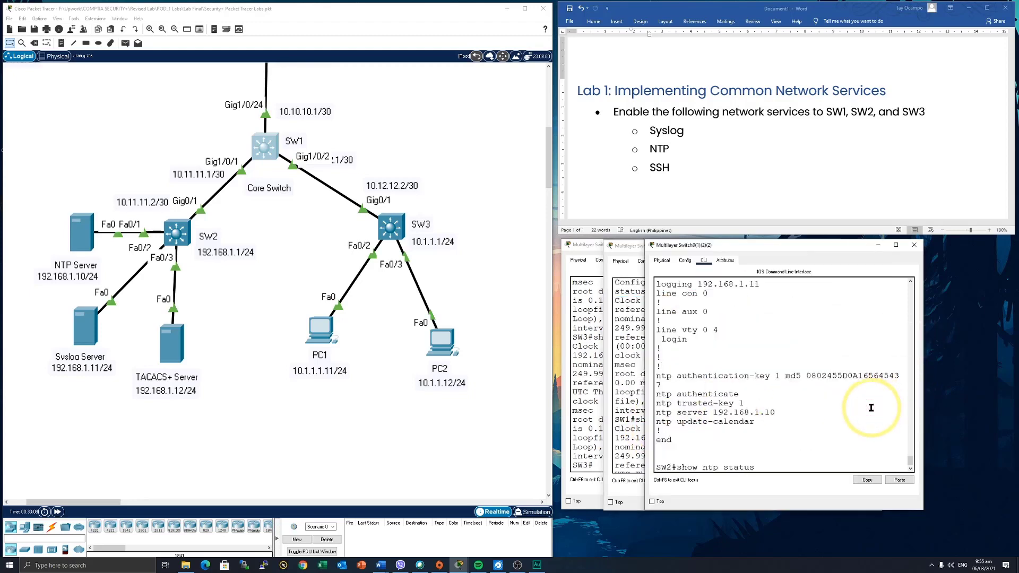
pyautogui.press('Return')
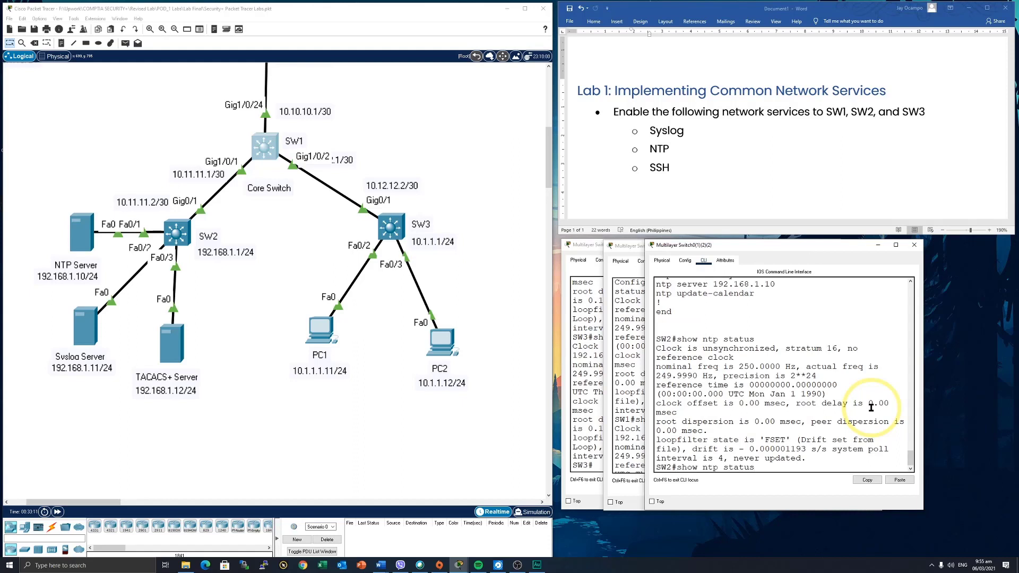
# Run show ntp status on SW2, list its NTP associations, and examine the 192.168.1.10 entry.
pyautogui.press('Return')
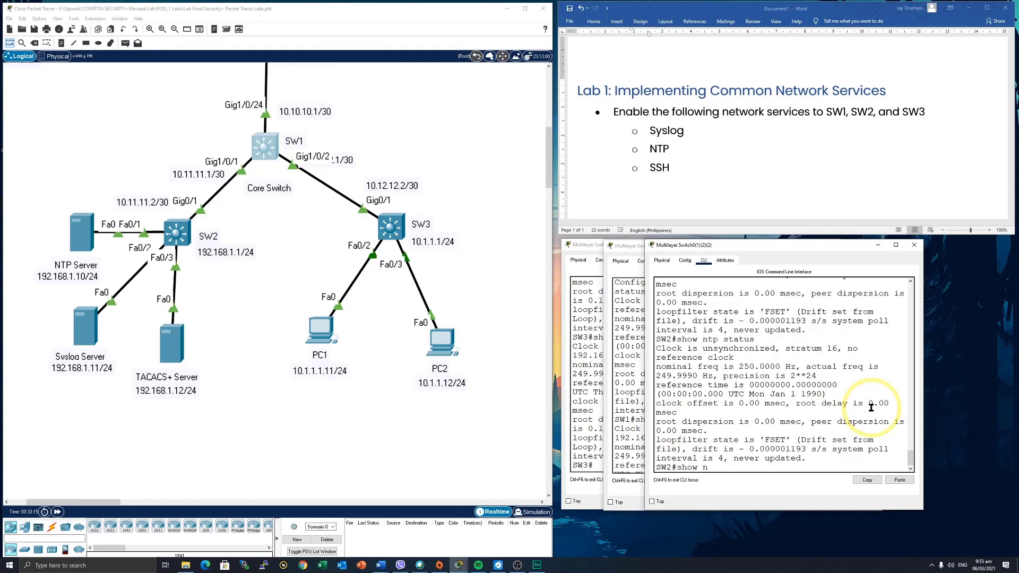
pyautogui.write('show ntp asso')
pyautogui.press('Tab')
pyautogui.press('Return')
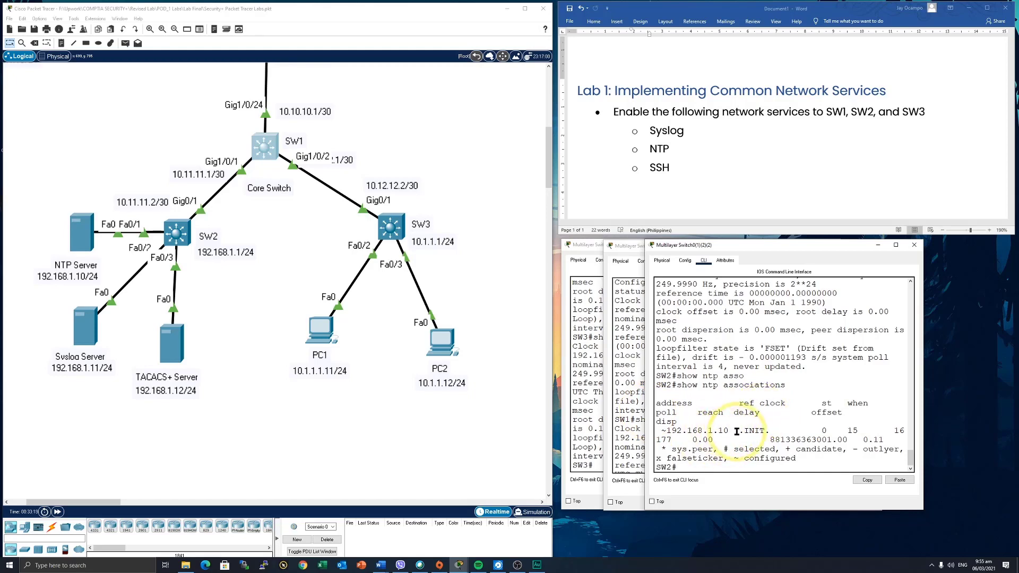
pyautogui.moveTo(729, 431); pyautogui.dragTo(667, 431)
# Switch to SW1's command line and display its NTP associations with show ntp associations.
pyautogui.click(626, 435)
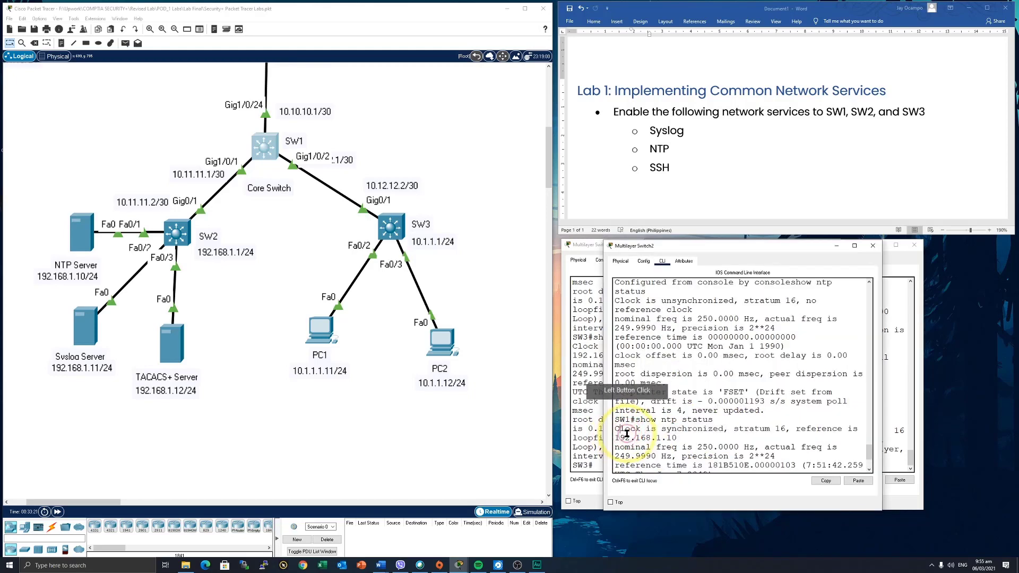
pyautogui.write('show ntp as')
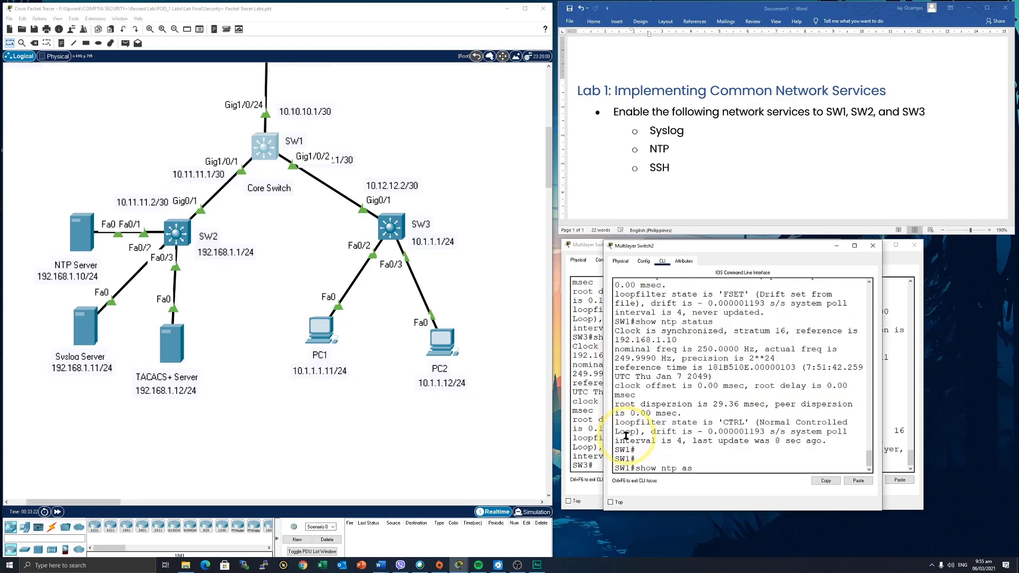
pyautogui.write('so')
pyautogui.press('Tab')
pyautogui.press('Return')
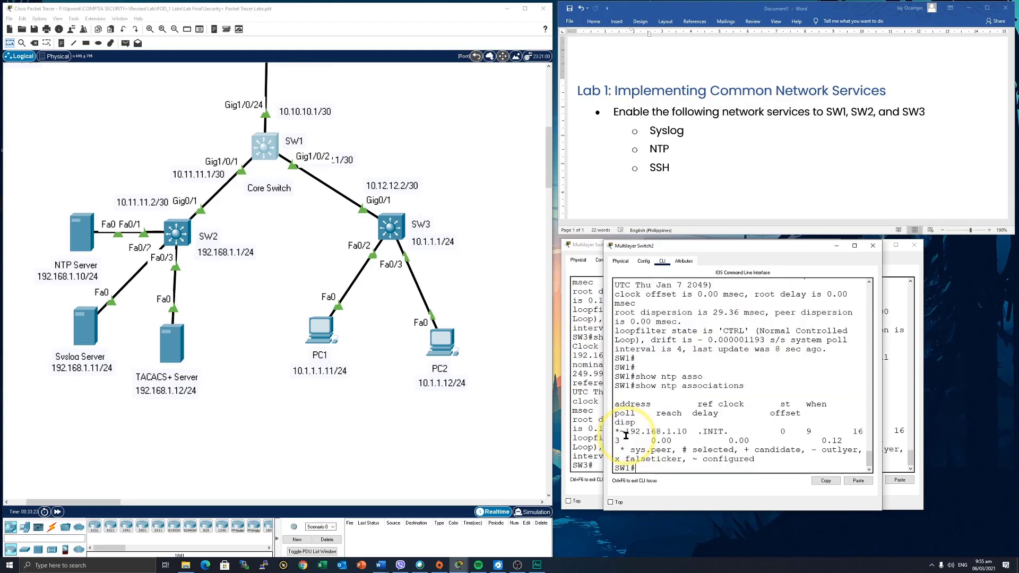
# Return to SW2, rerun show ntp status and examine the clock's synchronization state.
pyautogui.click(892, 407)
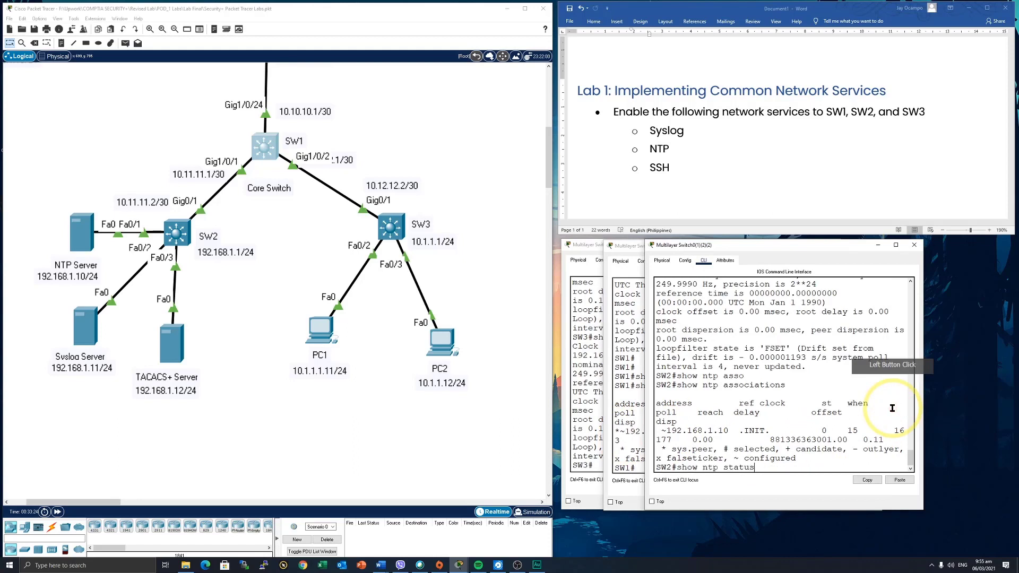
pyautogui.write('show ntp status')
pyautogui.press('Return')
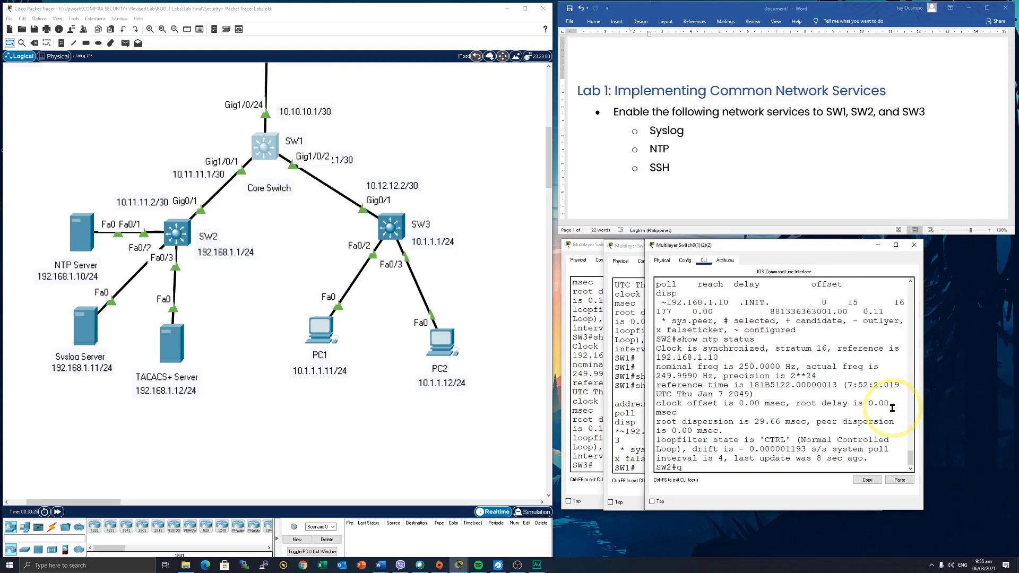
pyautogui.moveTo(764, 348); pyautogui.dragTo(702, 345)
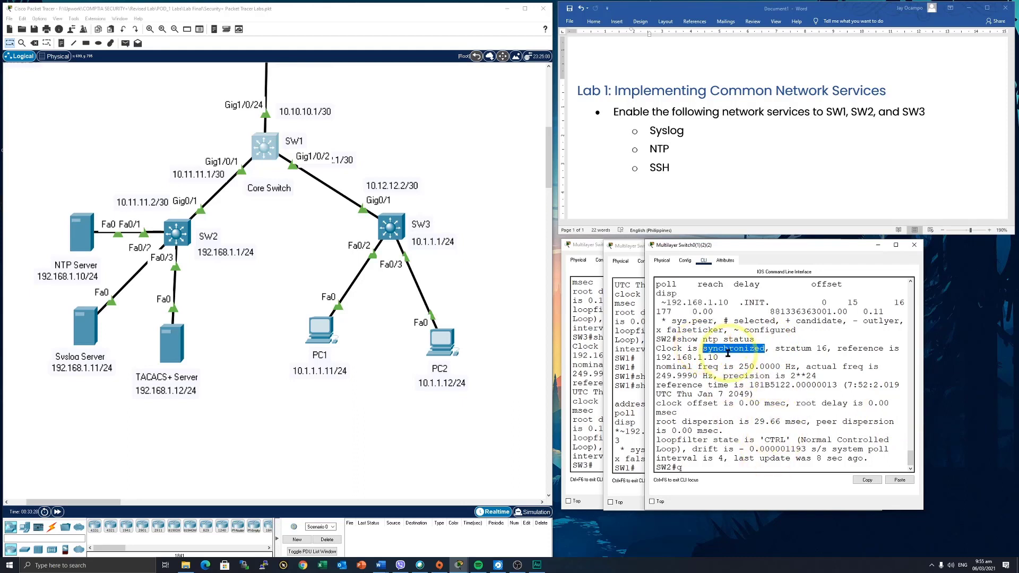
pyautogui.click(753, 429)
# Clear the stray character at SW2's prompt, run show clock, and examine the reported time and date.
pyautogui.write('q')
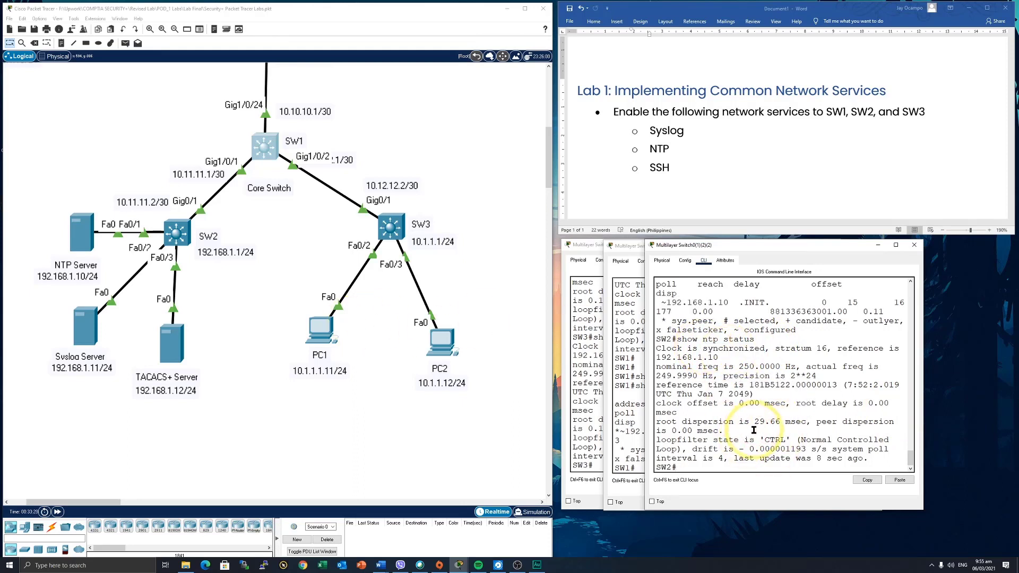
pyautogui.press('BackSpace')
pyautogui.write('show clock')
pyautogui.press('Return')
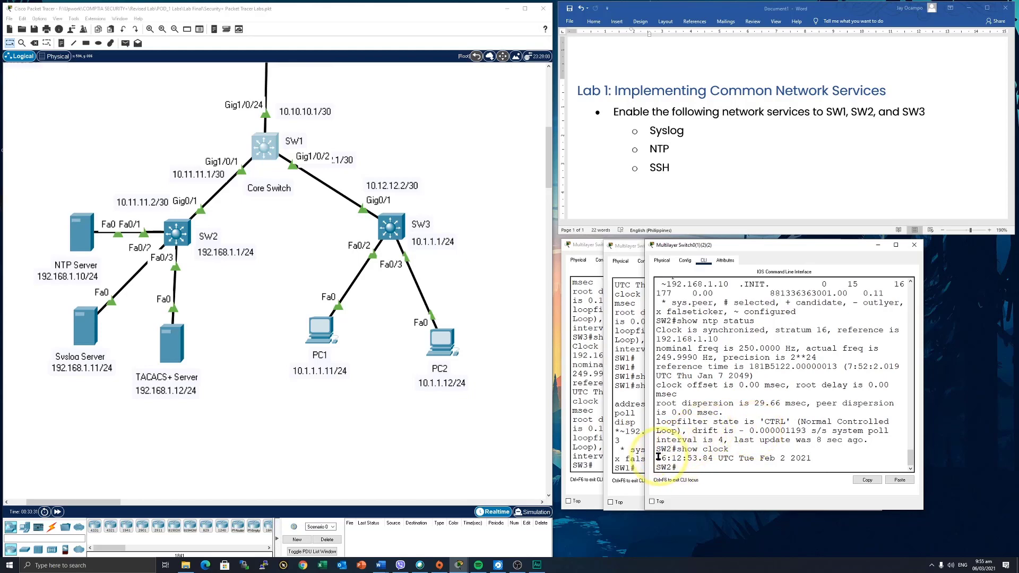
pyautogui.moveTo(658, 458); pyautogui.dragTo(807, 460)
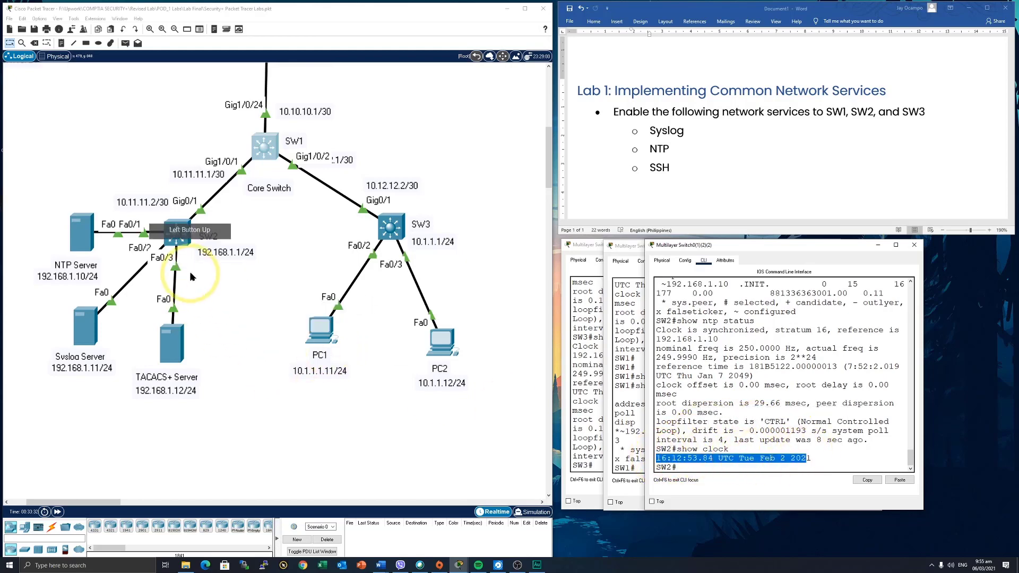
# Open the NTP Server's NTP service settings and compare its date and time with SW2's clock output.
pyautogui.click(81, 231)
pyautogui.click(419, 291)
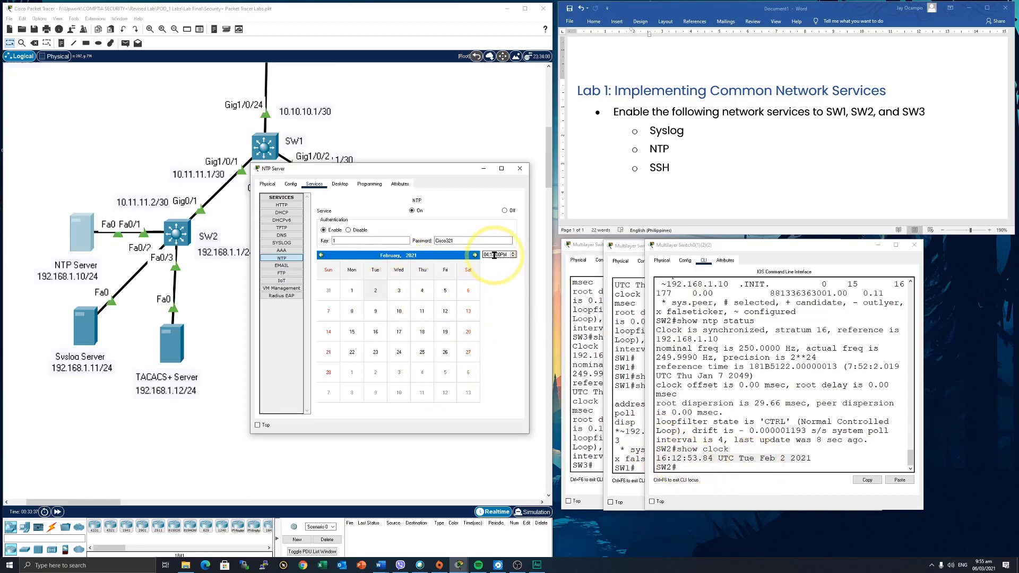
pyautogui.click(663, 459)
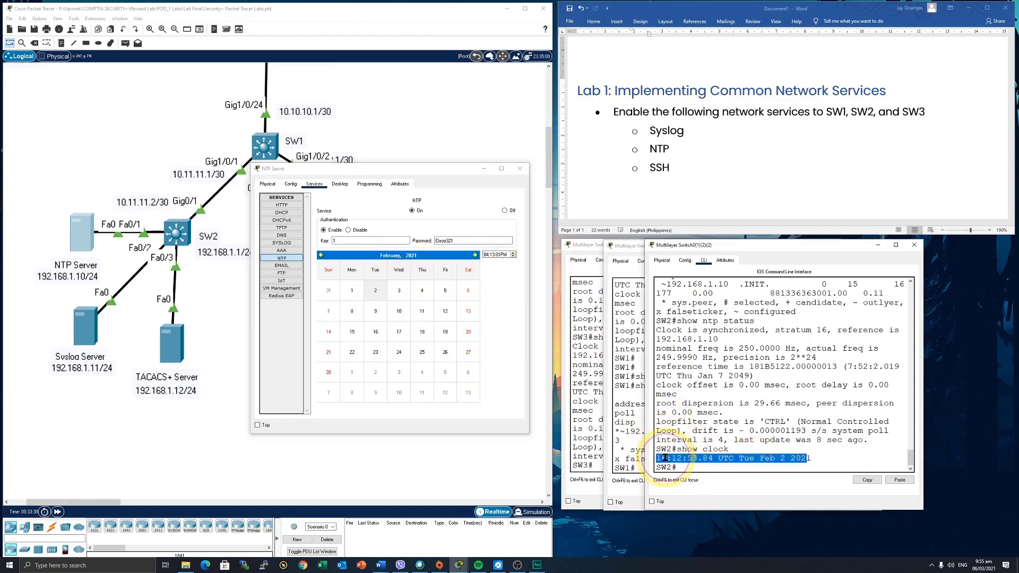
pyautogui.moveTo(810, 458); pyautogui.dragTo(656, 459)
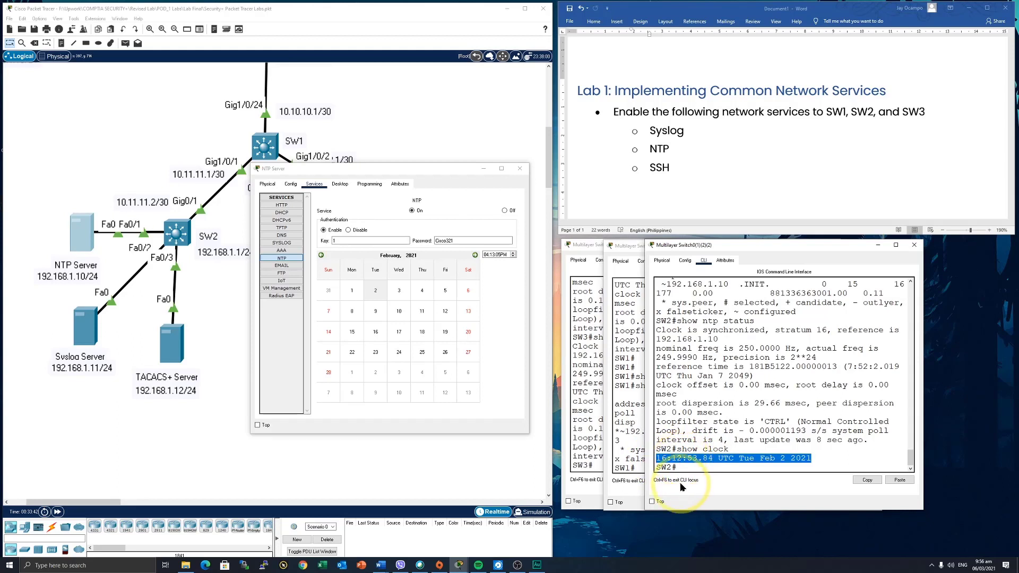
pyautogui.click(712, 458)
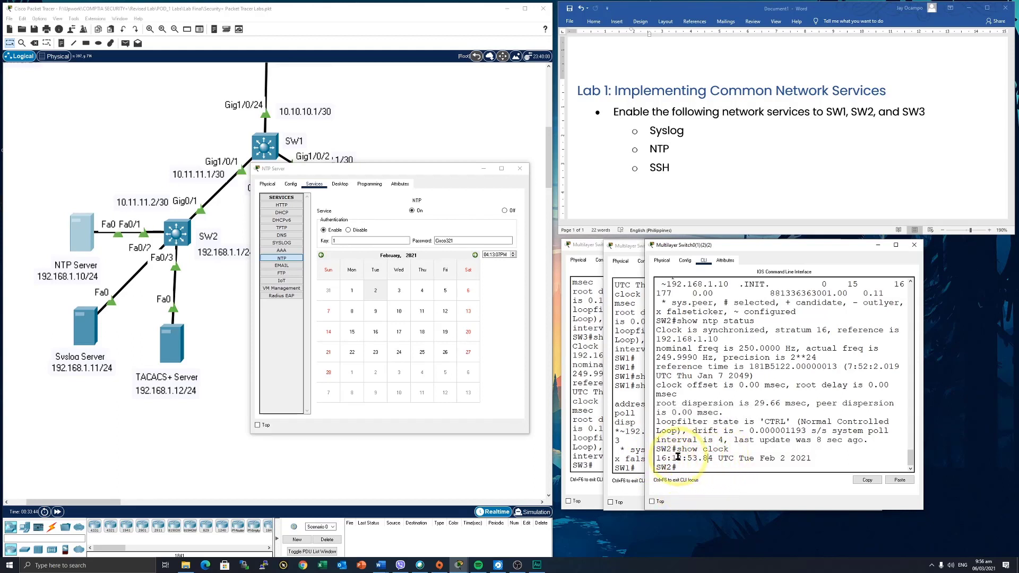
pyautogui.click(718, 466)
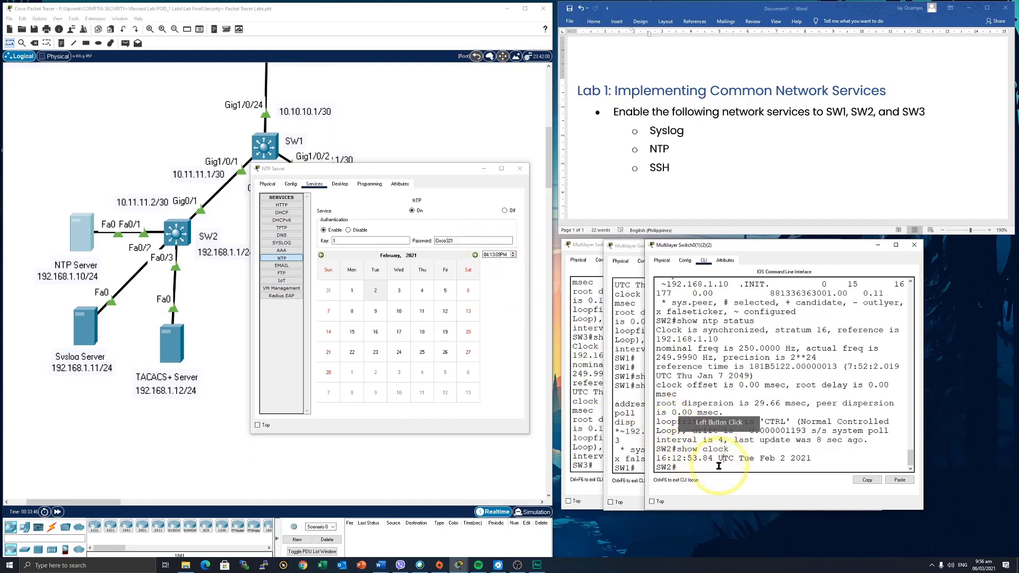
# Rerun show clock repeatedly on SW2 to compare it with the NTP Server's time, and minimize the server's window.
pyautogui.press('Up')
pyautogui.press('Return')
pyautogui.press('Up')
pyautogui.press('Return')
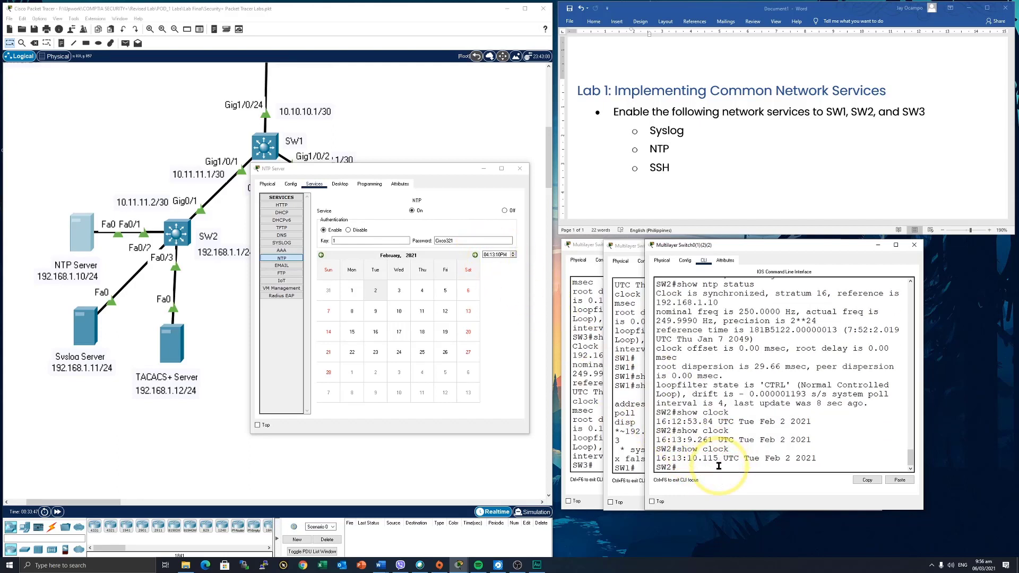
pyautogui.press('Up')
pyautogui.press('Return')
pyautogui.press('Up')
pyautogui.press('Return')
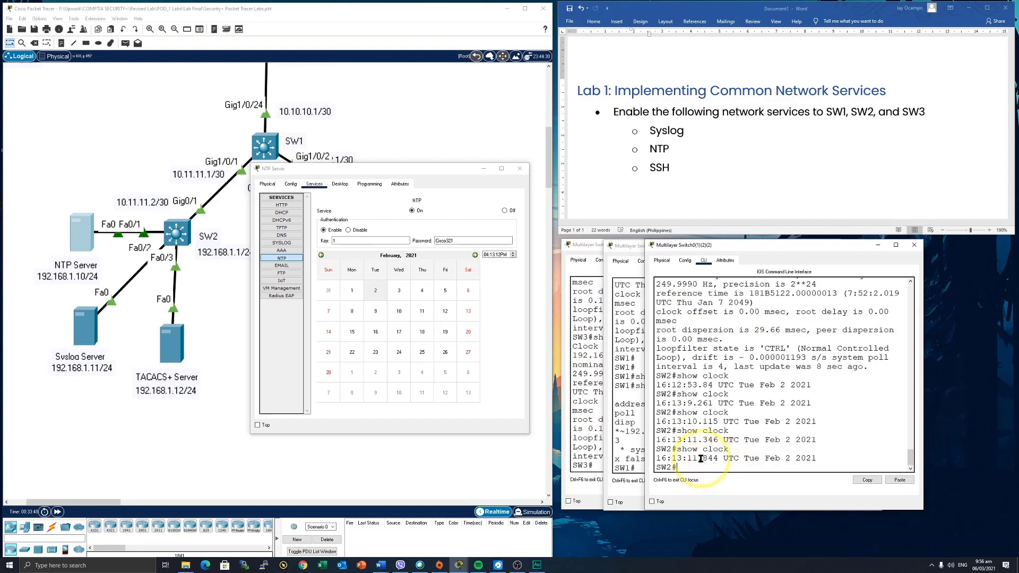
pyautogui.click(743, 465)
pyautogui.press('Up')
pyautogui.press('Return')
pyautogui.press('Up')
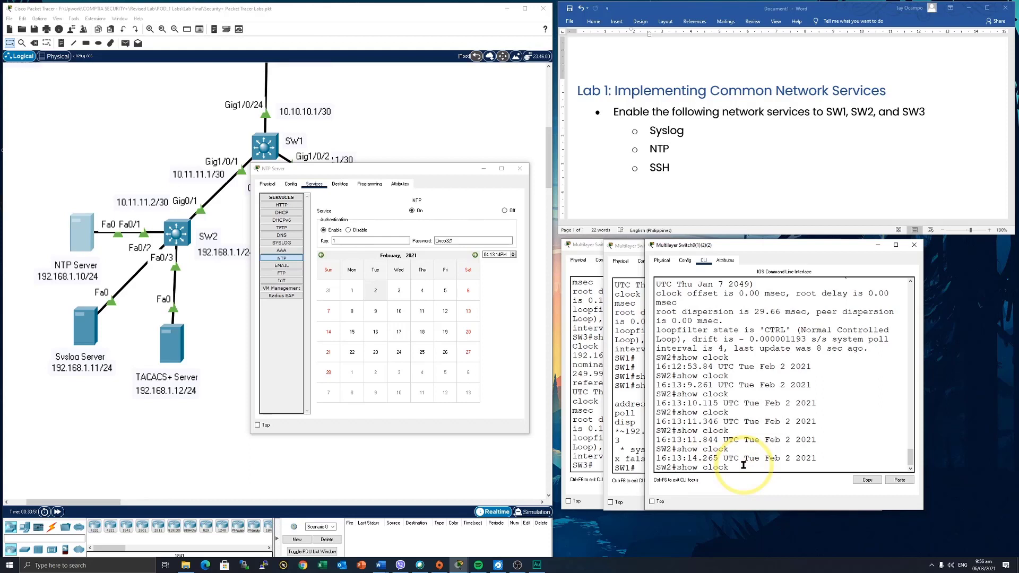
pyautogui.press('Return')
pyautogui.press('Up')
pyautogui.press('Return')
pyautogui.press('Up')
pyautogui.press('Return')
pyautogui.press('Up')
pyautogui.press('Return')
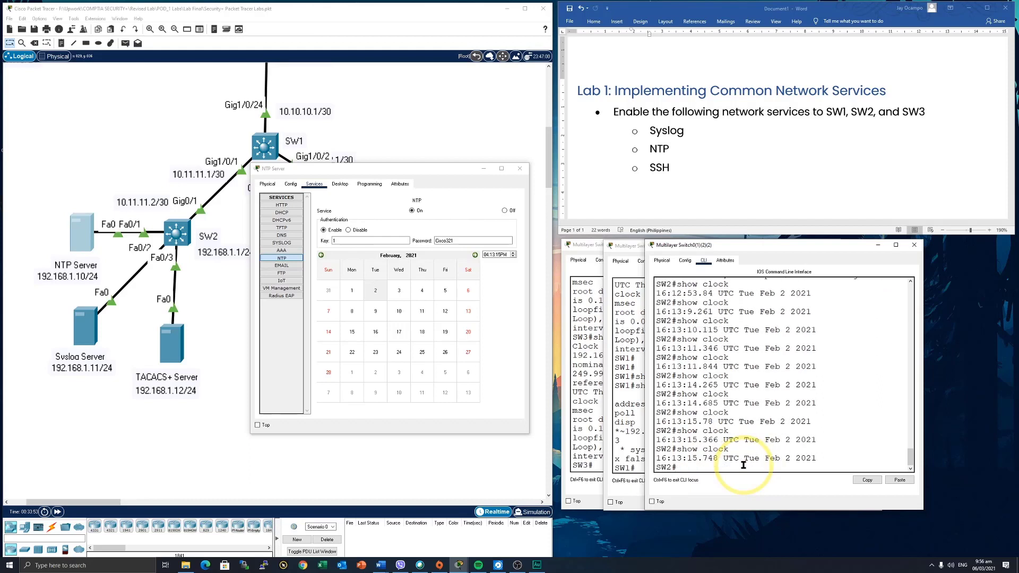
pyautogui.press('Up')
pyautogui.press('Return')
pyautogui.press('Up')
pyautogui.press('Return')
pyautogui.press('Up')
pyautogui.press('Return')
pyautogui.press('Up')
pyautogui.press('Return')
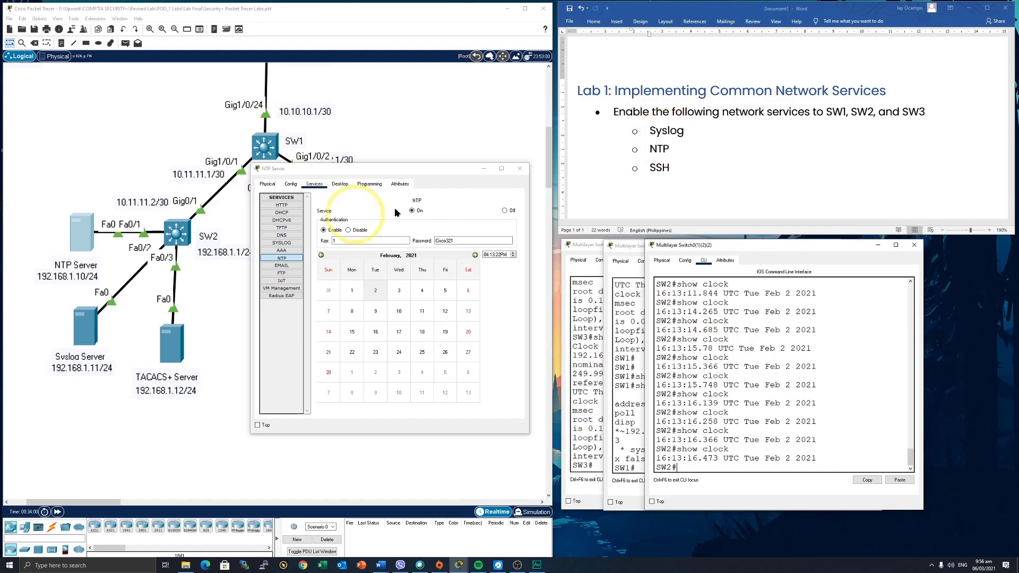
pyautogui.click(380, 565)
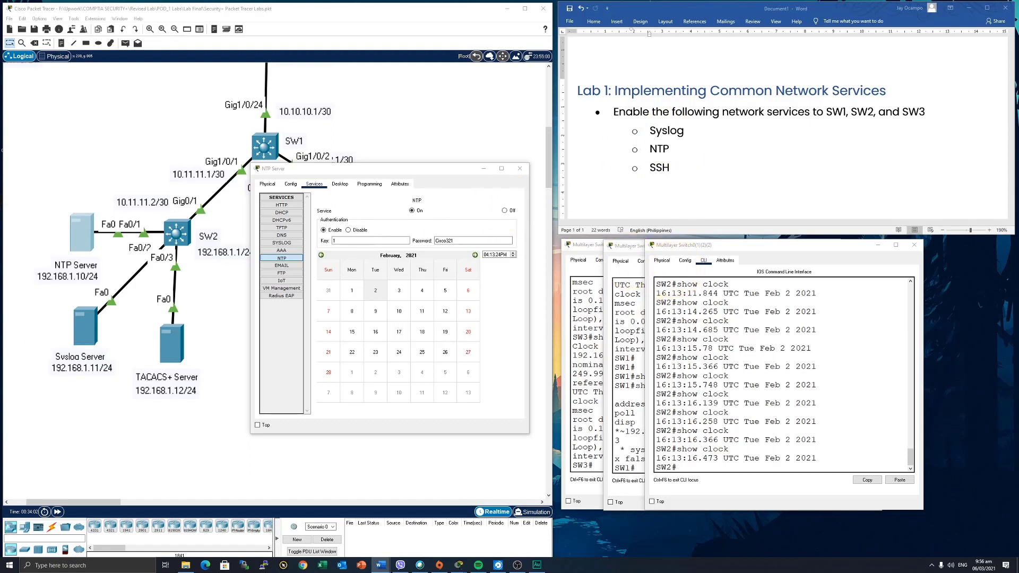
pyautogui.click(484, 170)
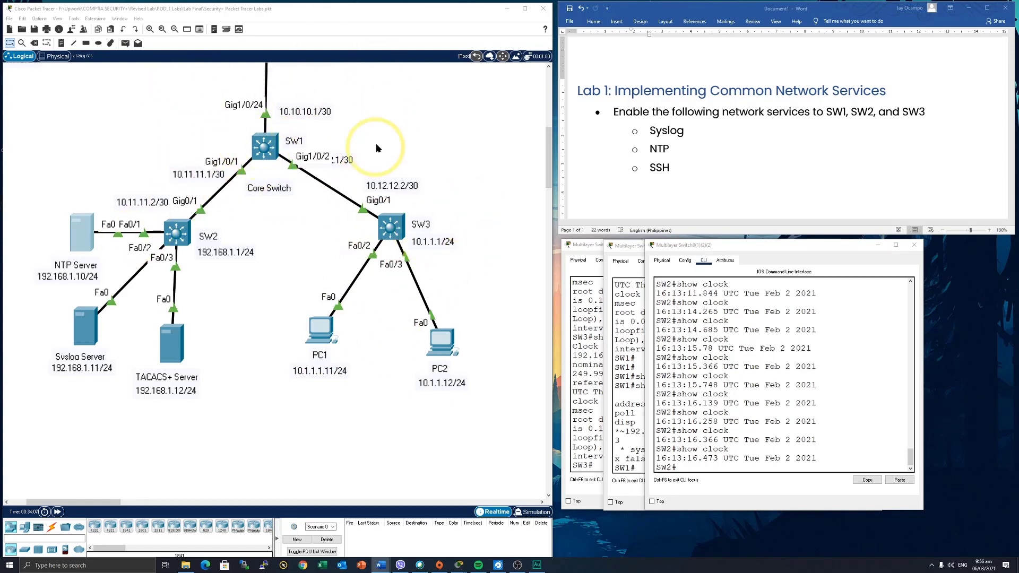
# Bring up SW3's command line and exit its console session.
pyautogui.click(392, 227)
pyautogui.click(644, 350)
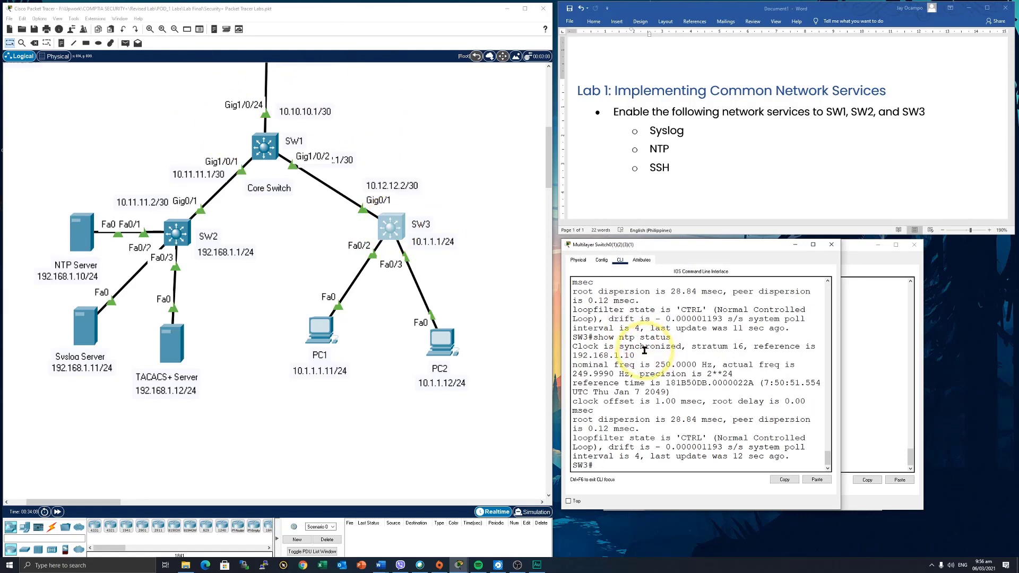
pyautogui.press('Return')
pyautogui.press('Return')
pyautogui.press('Return')
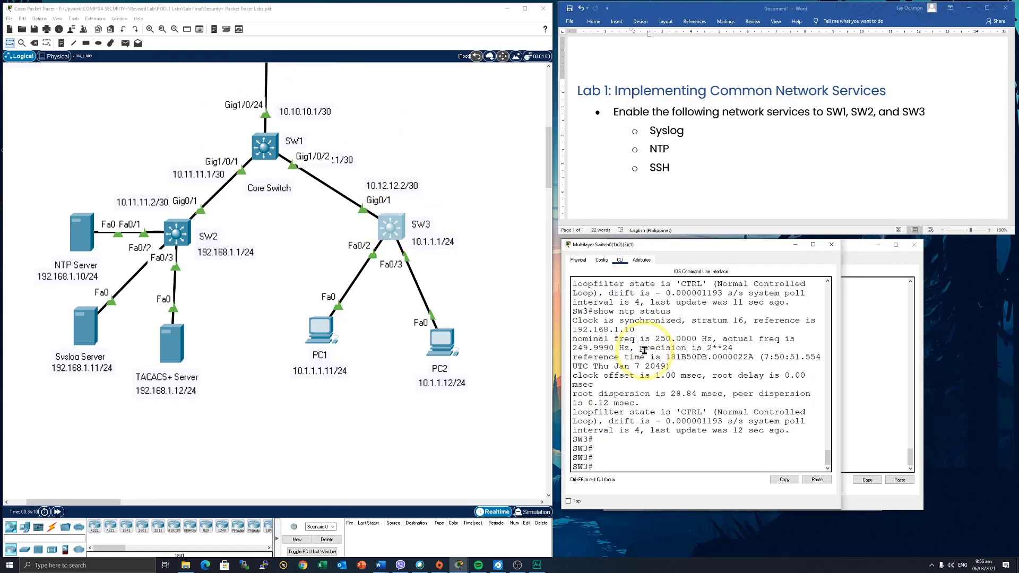
pyautogui.write('e')
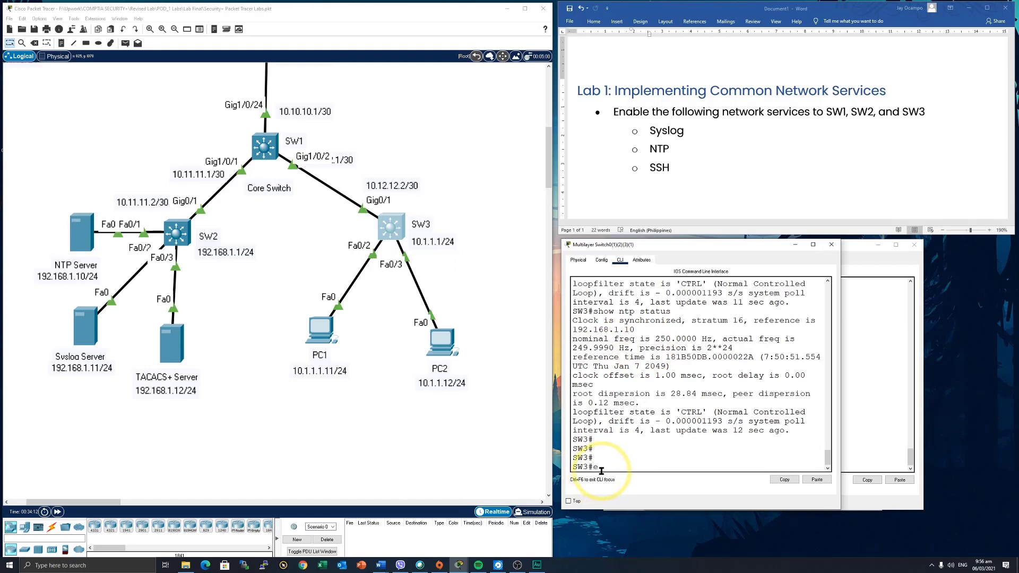
pyautogui.write('xit')
pyautogui.press('Return')
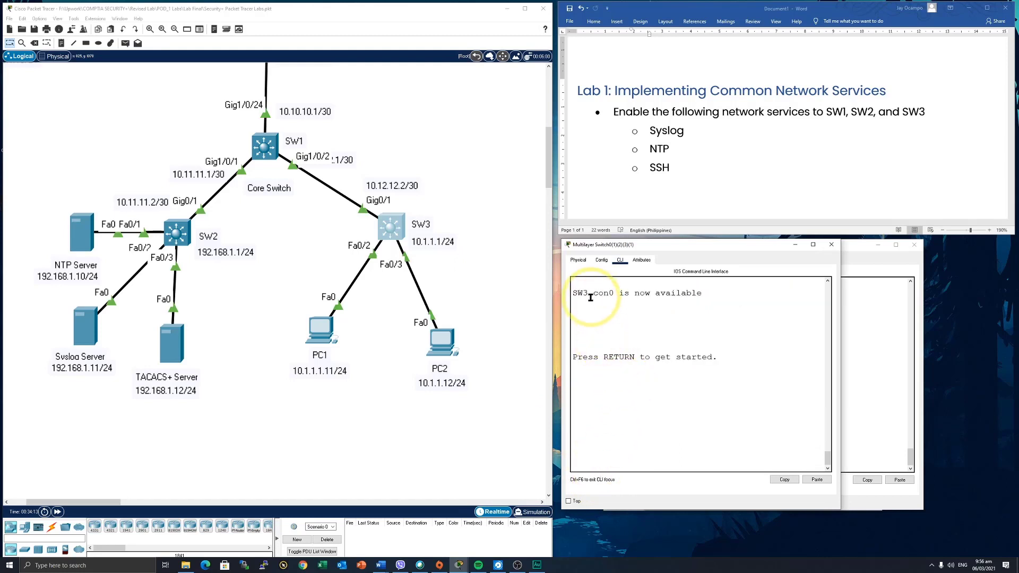
# Examine the con0 line in SW3's banner, restart the console session, and enter privileged EXEC mode with en.
pyautogui.moveTo(593, 294); pyautogui.dragTo(612, 296)
pyautogui.click(677, 432)
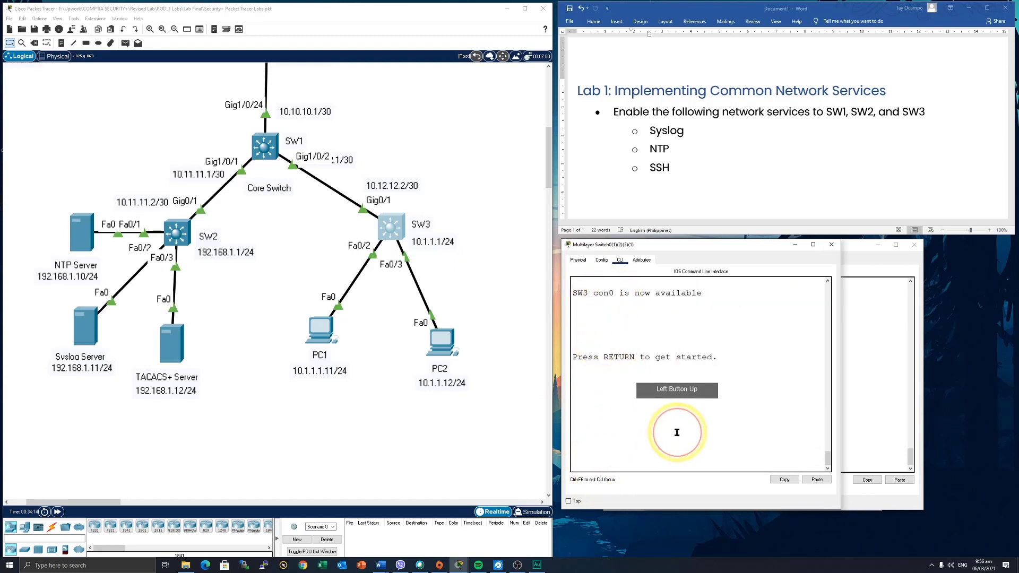
pyautogui.press('Return')
pyautogui.press('Return')
pyautogui.press('Return')
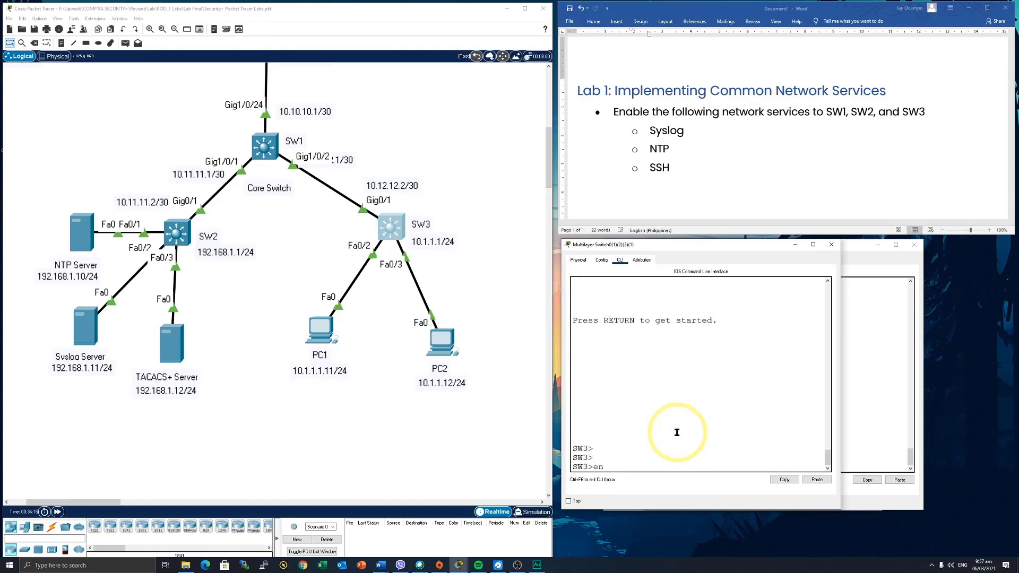
pyautogui.write('en')
pyautogui.press('Return')
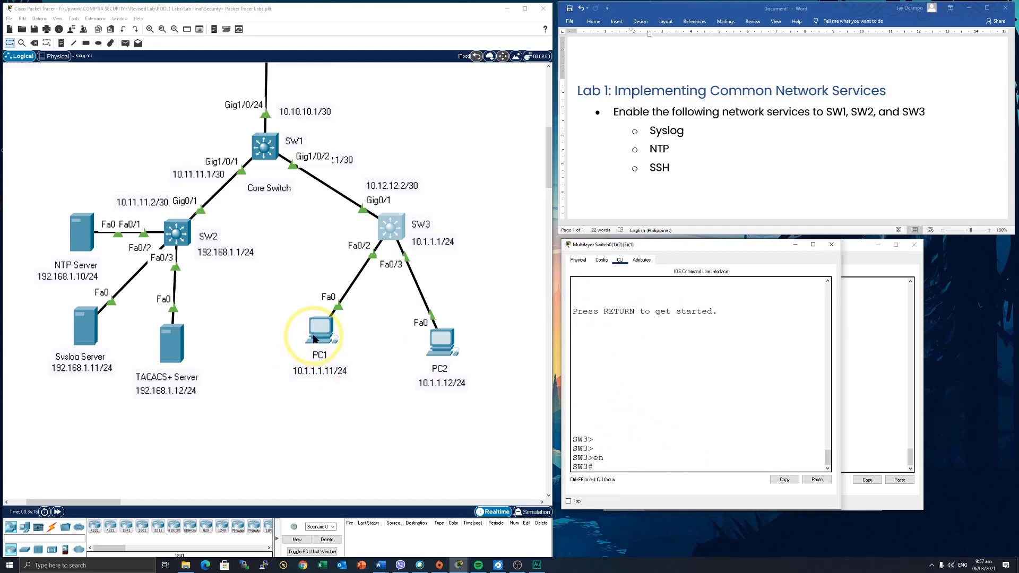
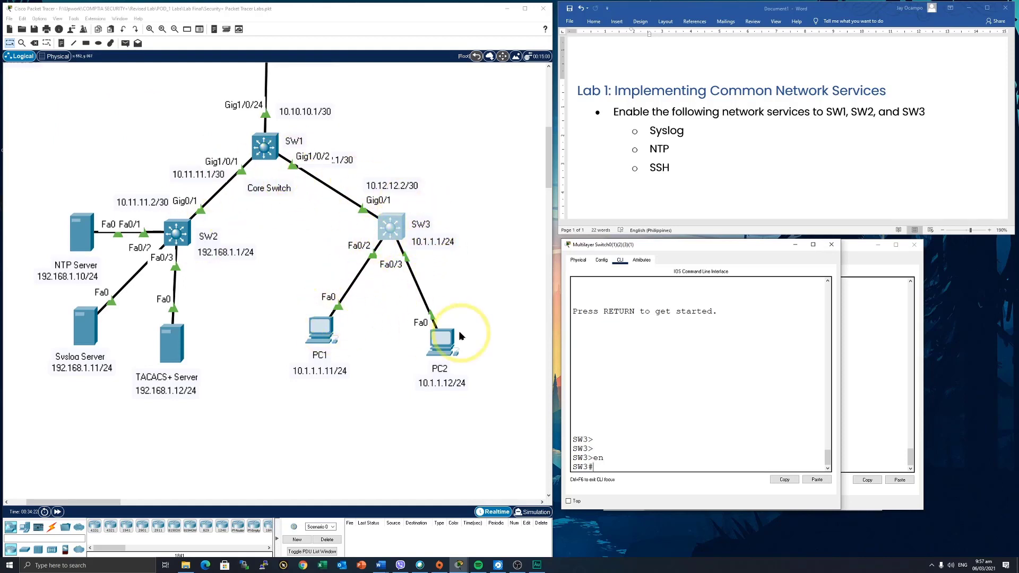
# Open PC1's Command Prompt, place its window over the switch consoles, and widen it with the latest prompt in view.
pyautogui.click(320, 329)
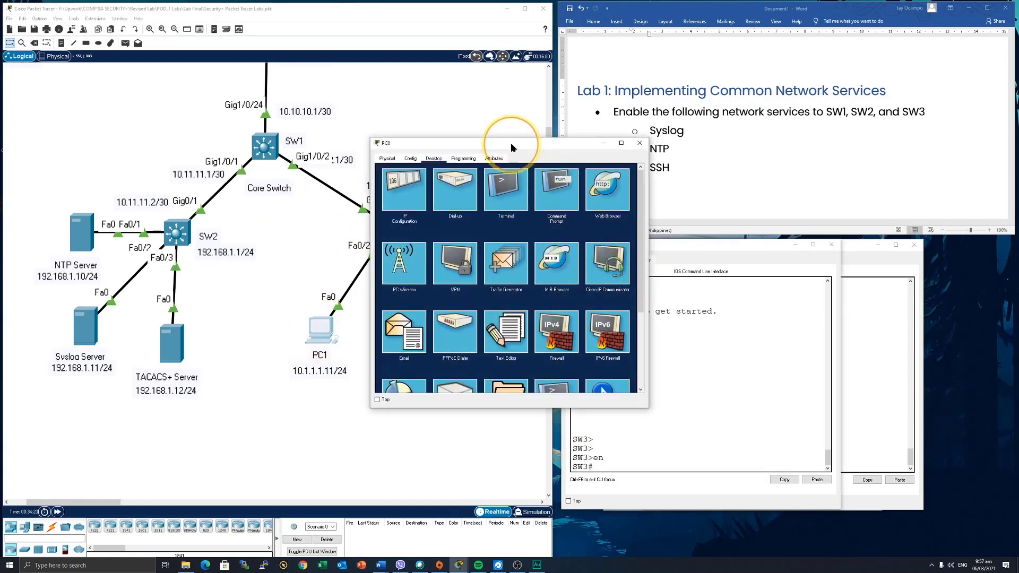
pyautogui.moveTo(511, 147); pyautogui.dragTo(699, 231)
pyautogui.click(743, 290)
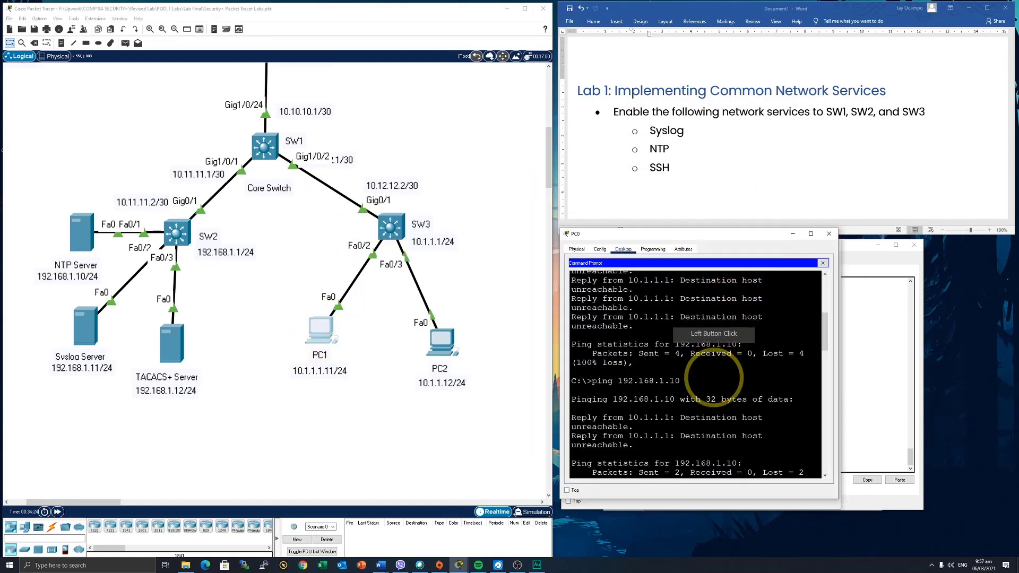
pyautogui.scroll(-5, 735, 382)
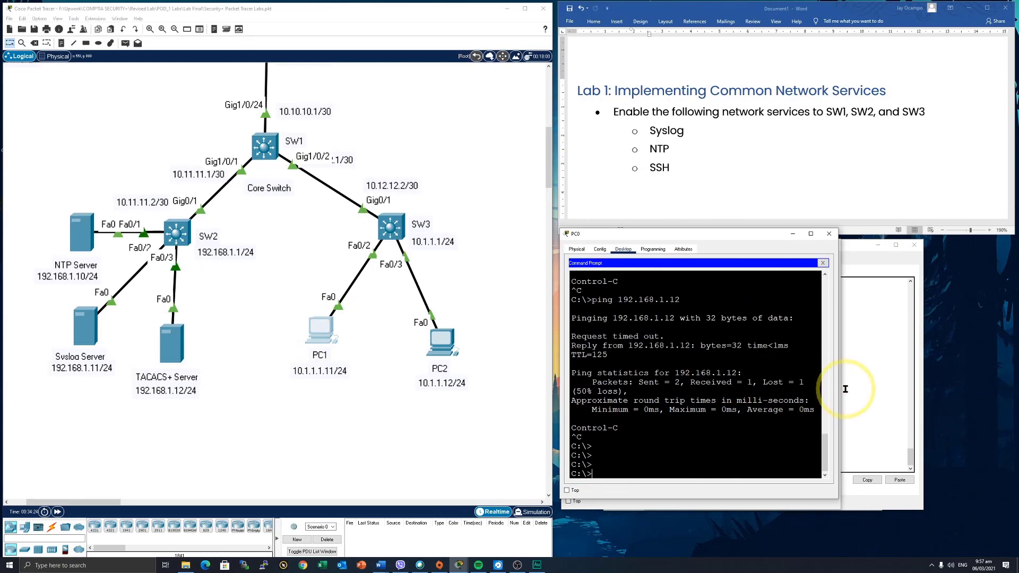
pyautogui.moveTo(837, 389); pyautogui.dragTo(918, 389)
pyautogui.click(733, 464)
pyautogui.click(685, 472)
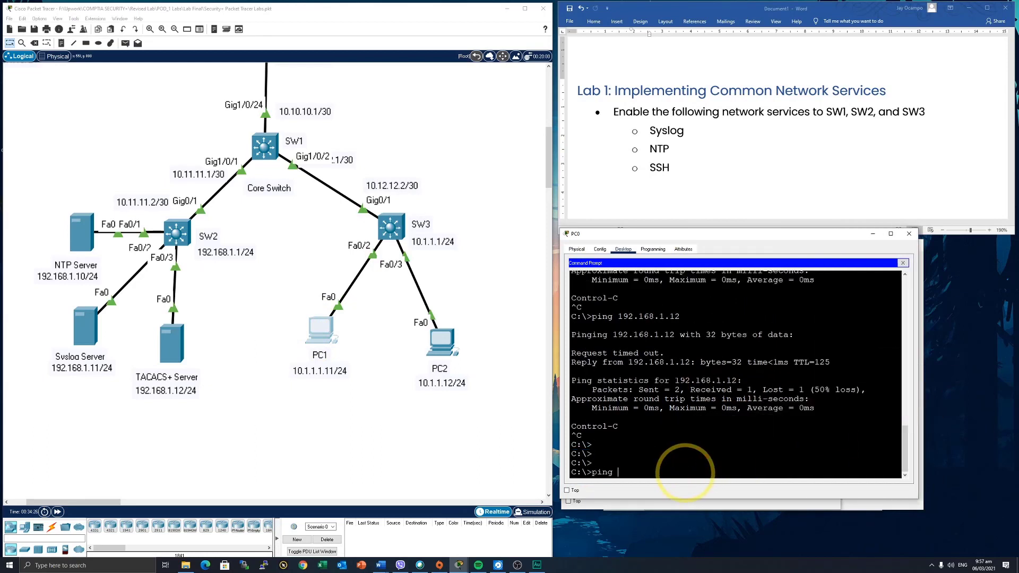
# Ping SW3 at 10.1.1.1 from PC1, and move the 10.12.12.1/30 label in the topology clear of the Gig1/0/2 link.
pyautogui.write('ping 10.1.1.1')
pyautogui.press('Return')
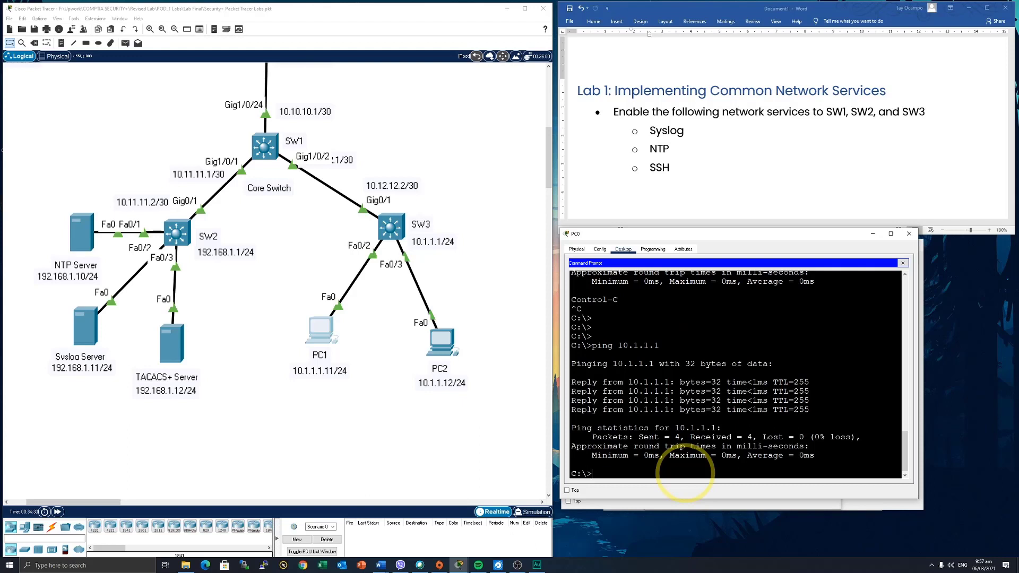
pyautogui.write('ping')
pyautogui.moveTo(333, 164); pyautogui.dragTo(340, 142)
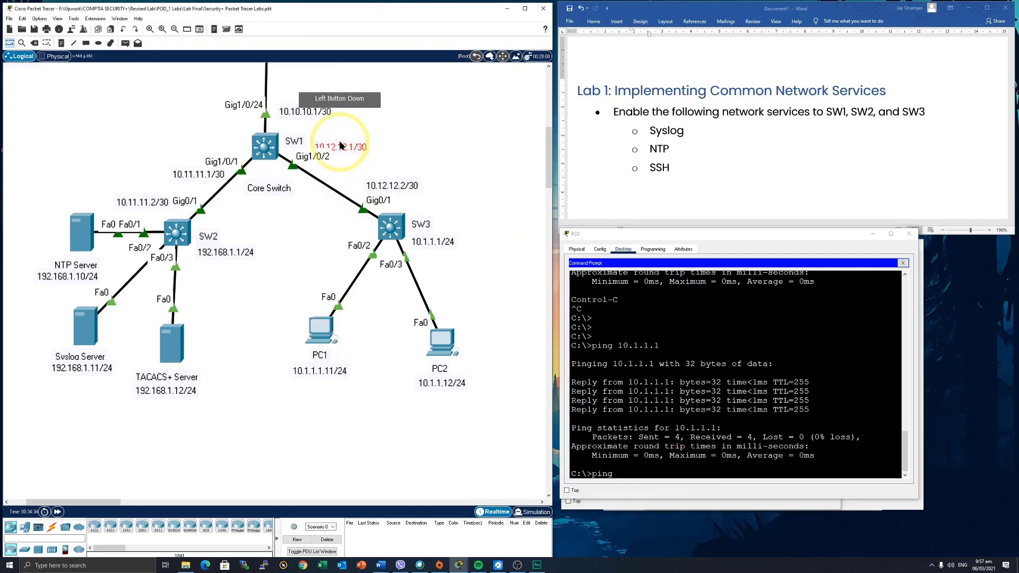
pyautogui.click(676, 367)
pyautogui.click(644, 469)
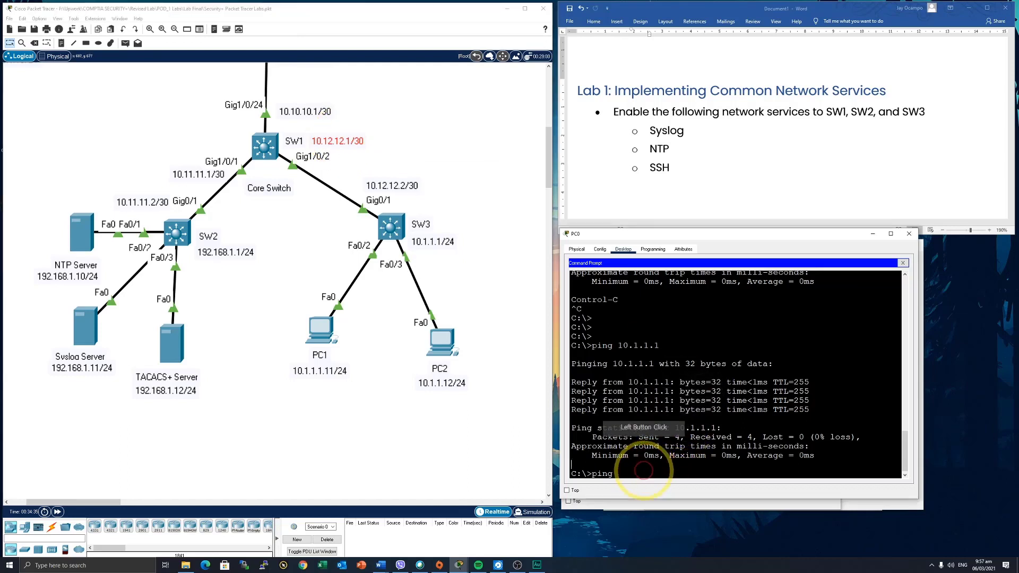
# Ping SW1 at 10.12.12.1 from PC1 and interrupt the ping after a couple of replies.
pyautogui.press('Return')
pyautogui.write('ping 10.')
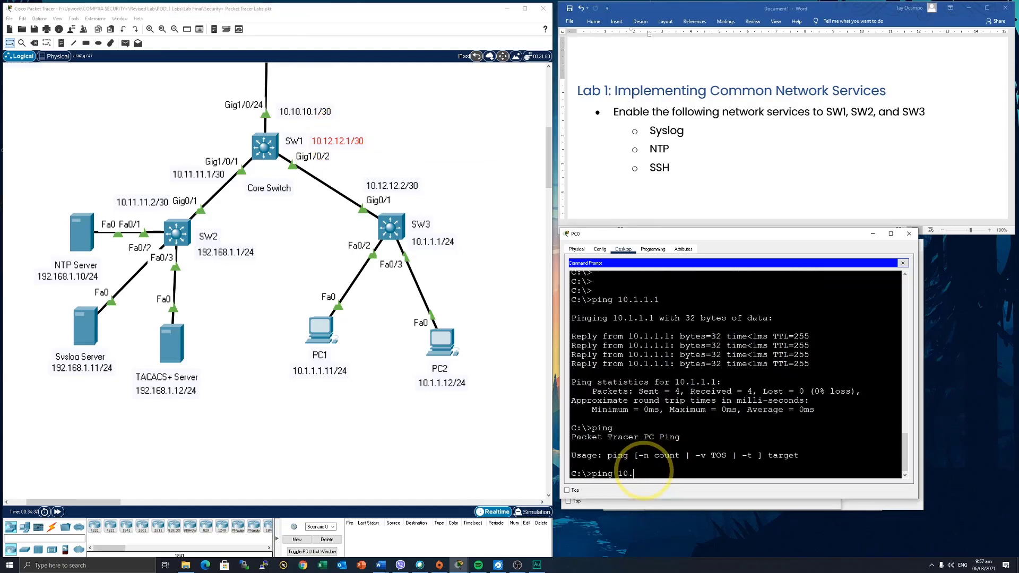
pyautogui.write('12.12.1')
pyautogui.press('Return')
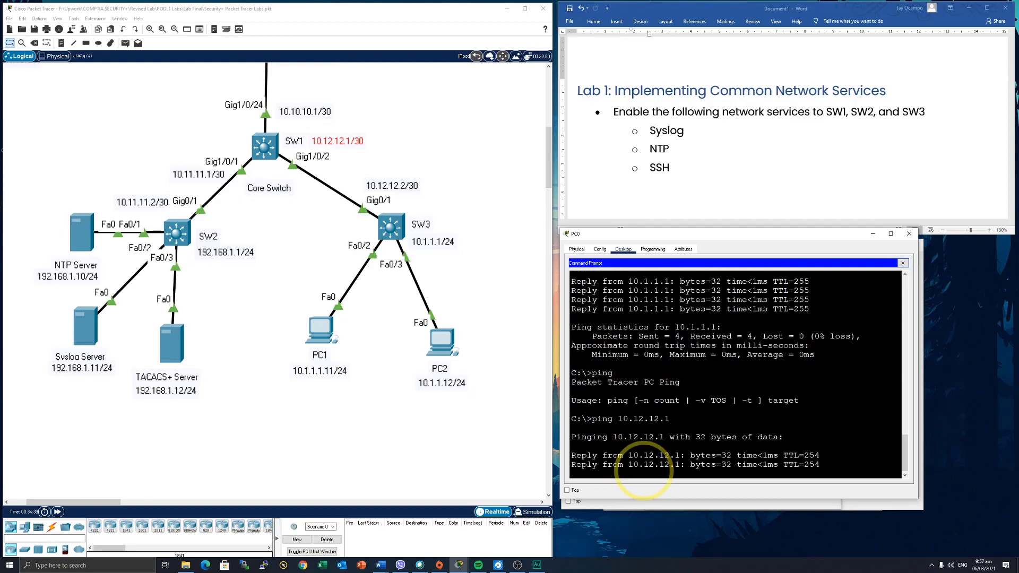
pyautogui.hotkey('ctrl', 'c')
pyautogui.press('Return')
pyautogui.press('Return')
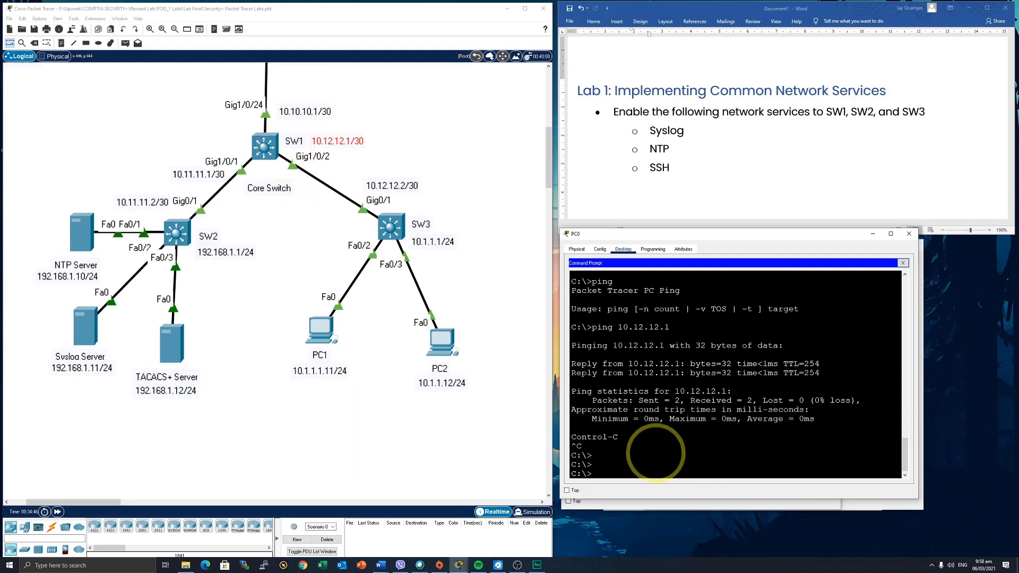
# Ping SW2 at 10.11.11.2 from PC1 and interrupt the ping after a couple of replies.
pyautogui.click(641, 467)
pyautogui.write('ping 10.1')
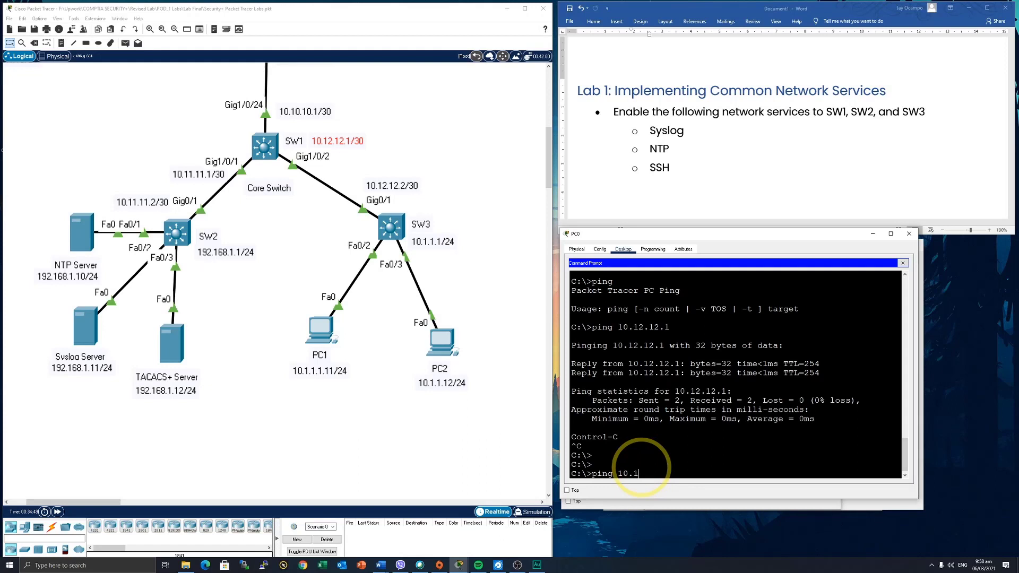
pyautogui.write('1.11.2')
pyautogui.press('Return')
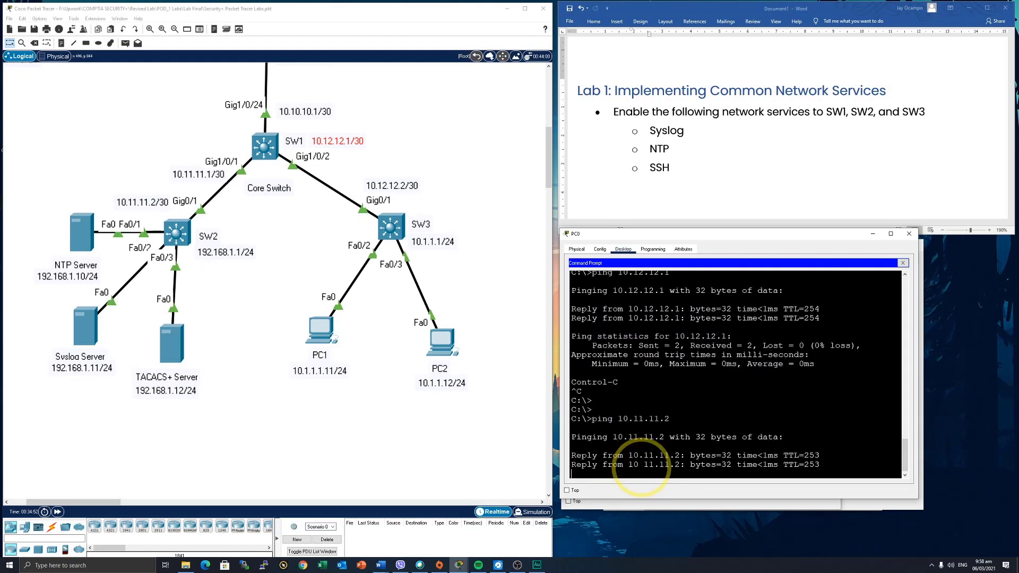
pyautogui.hotkey('ctrl', 'c')
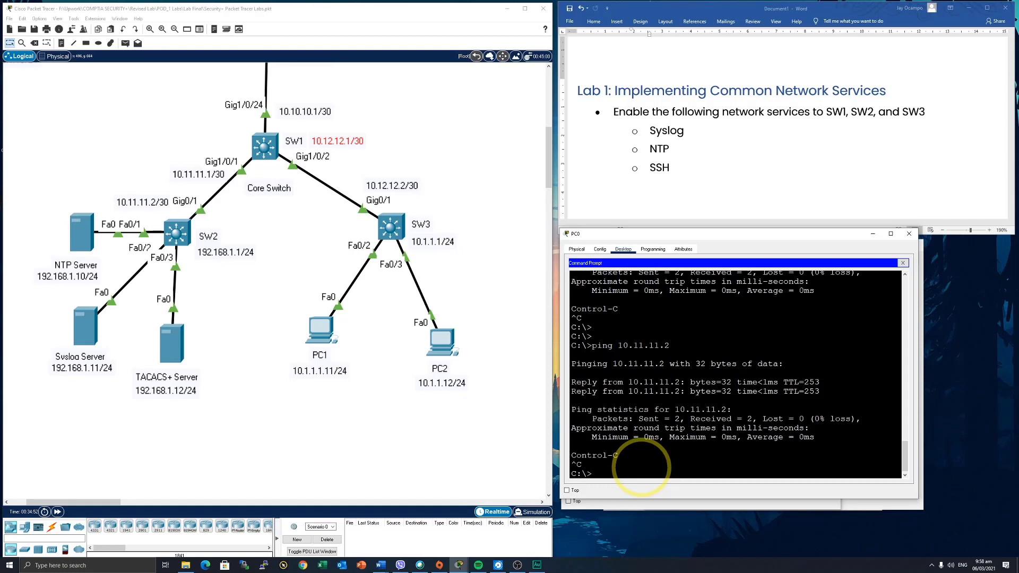
# Bring up SW3's command line in front of PC1's window and get a fresh privileged EXEC prompt.
pyautogui.hotkey('alt', 'Tab')
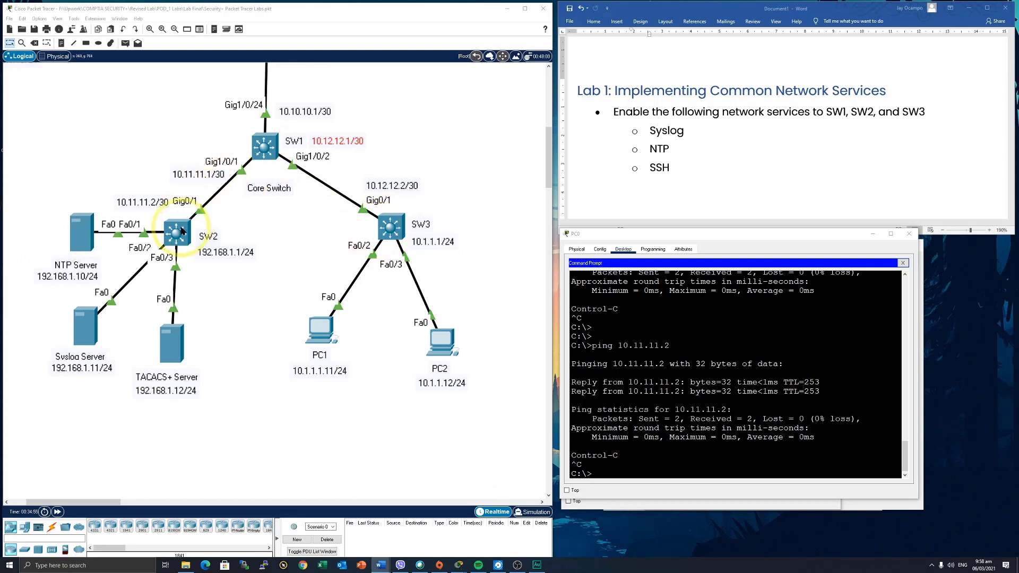
pyautogui.click(391, 228)
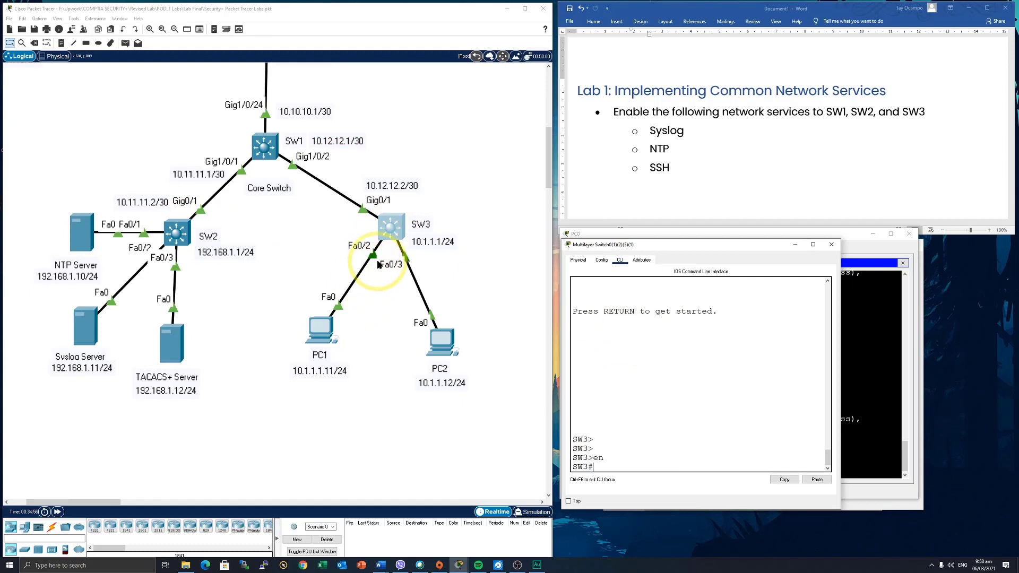
pyautogui.click(659, 448)
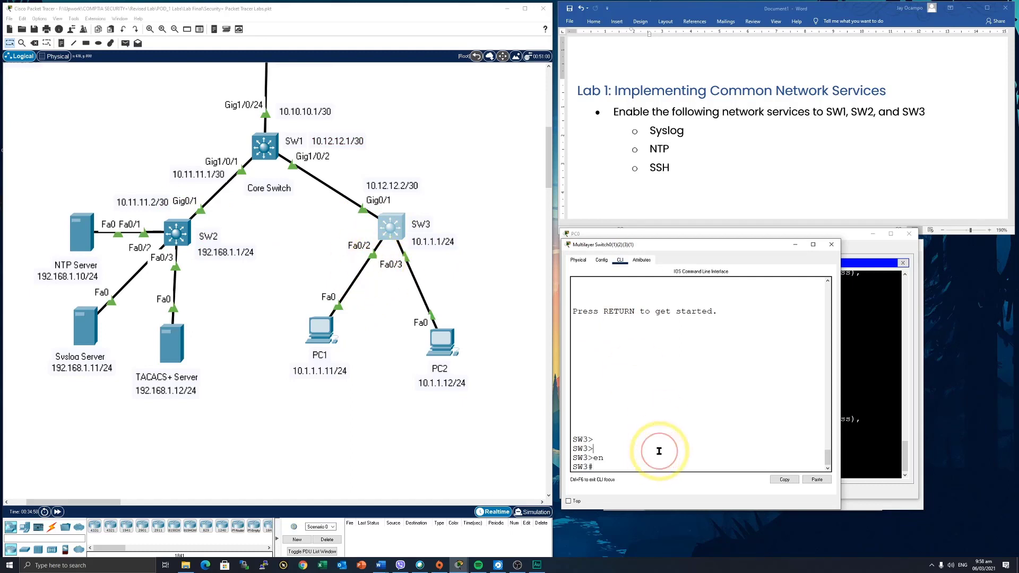
pyautogui.press('Return')
pyautogui.press('Return')
pyautogui.press('Return')
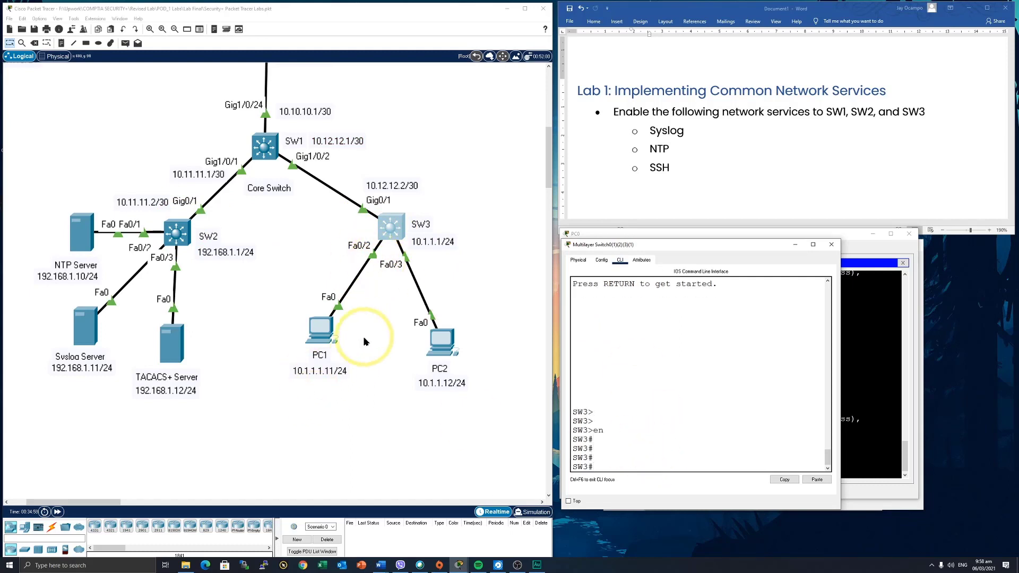
pyautogui.click(664, 448)
pyautogui.press('Return')
pyautogui.press('Return')
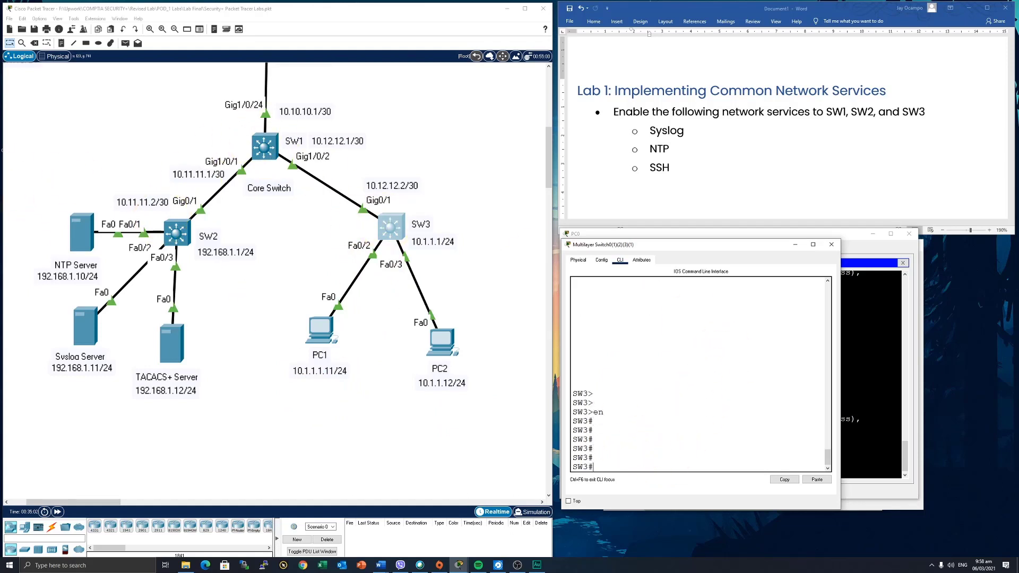
pyautogui.click(626, 457)
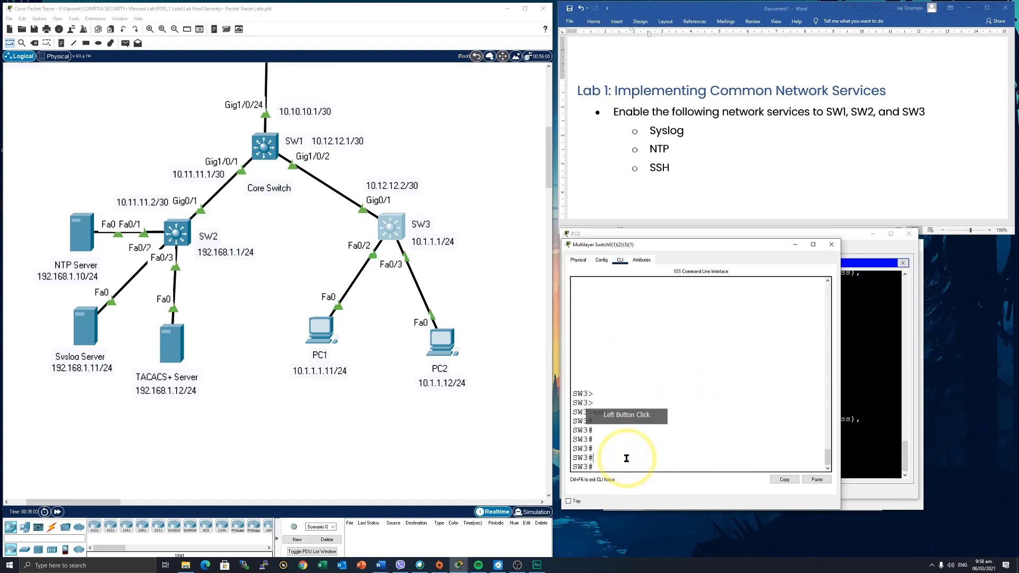
pyautogui.press('Return')
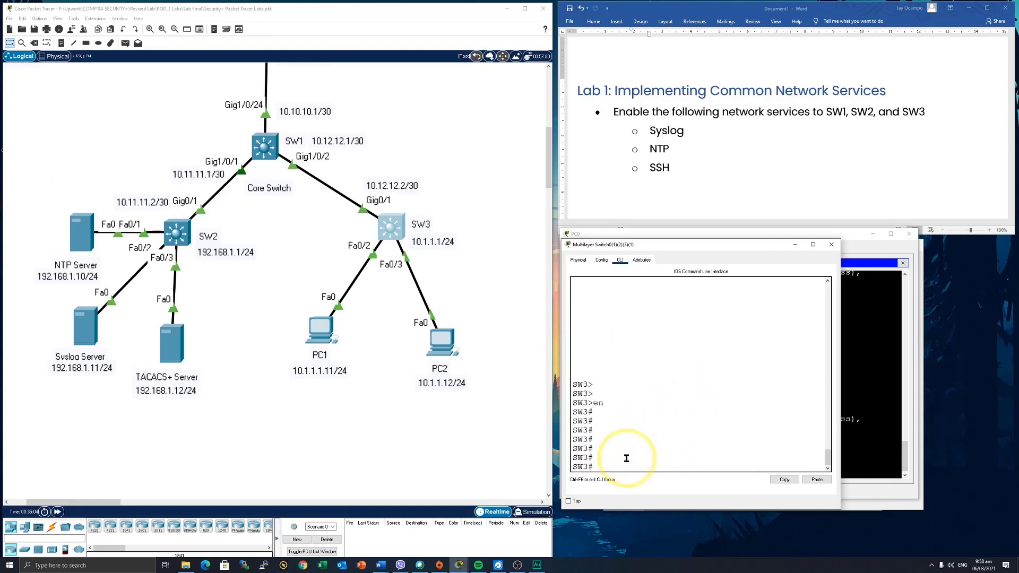
# Enter global configuration mode on SW3 with conf t and set the IP domain name to howtonetwork.com.
pyautogui.write('conf t')
pyautogui.press('Return')
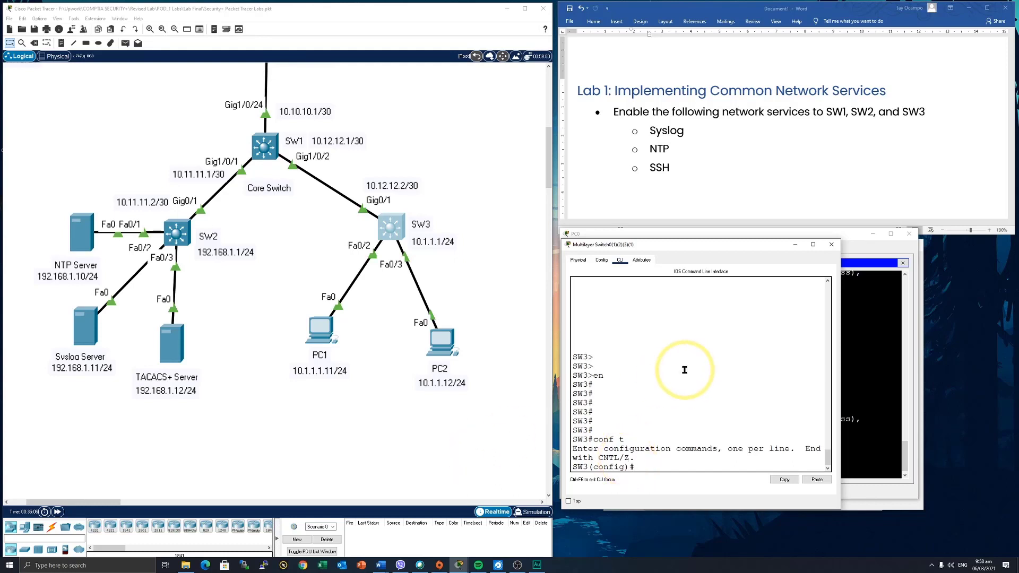
pyautogui.write('ip domain')
pyautogui.press('Tab')
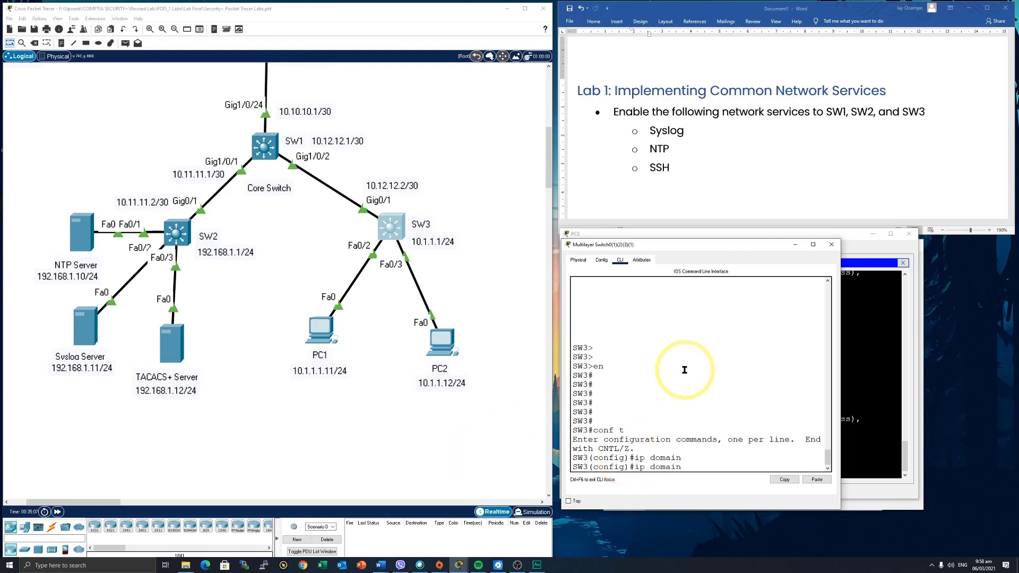
pyautogui.press('Tab')
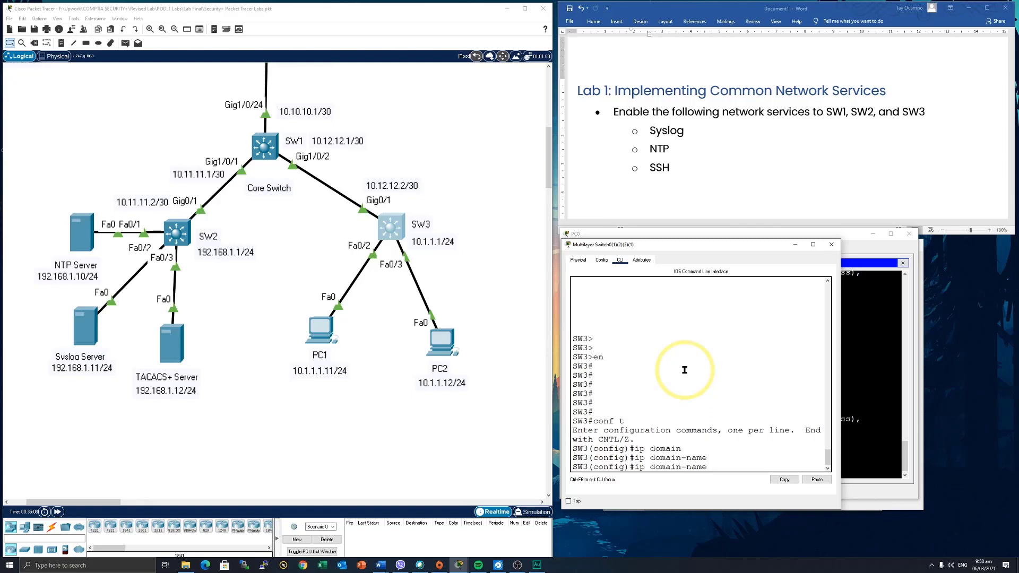
pyautogui.write('howtonetwork.com')
pyautogui.press('Return')
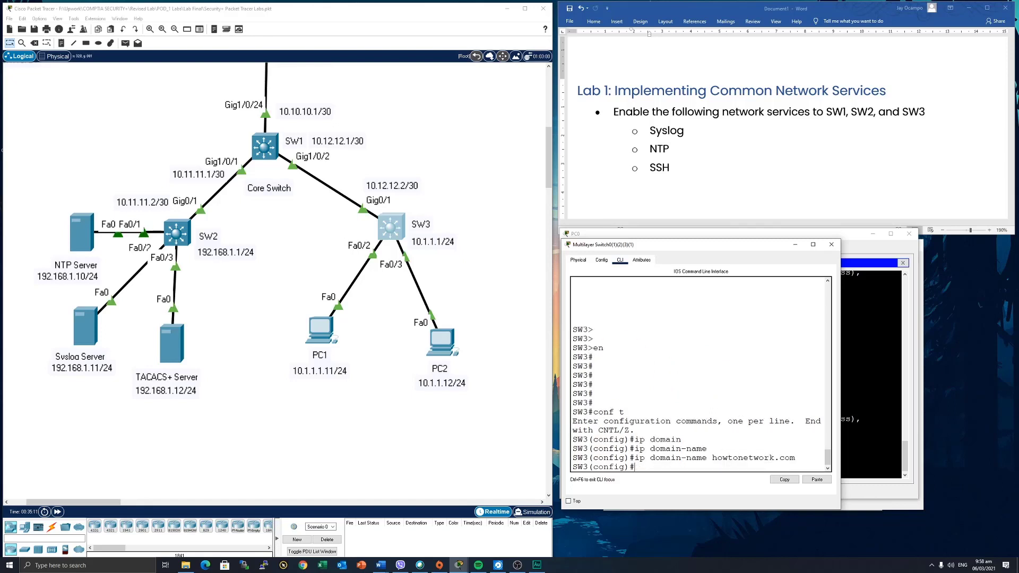
# Create the local user howtoAdmin on SW3 with the account's secret password.
pyautogui.click(773, 441)
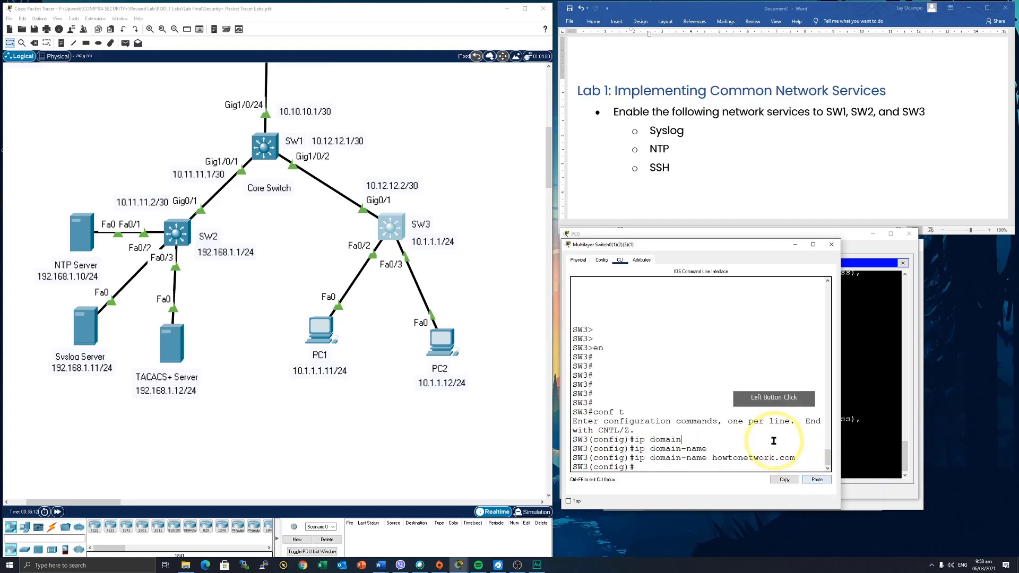
pyautogui.write('username')
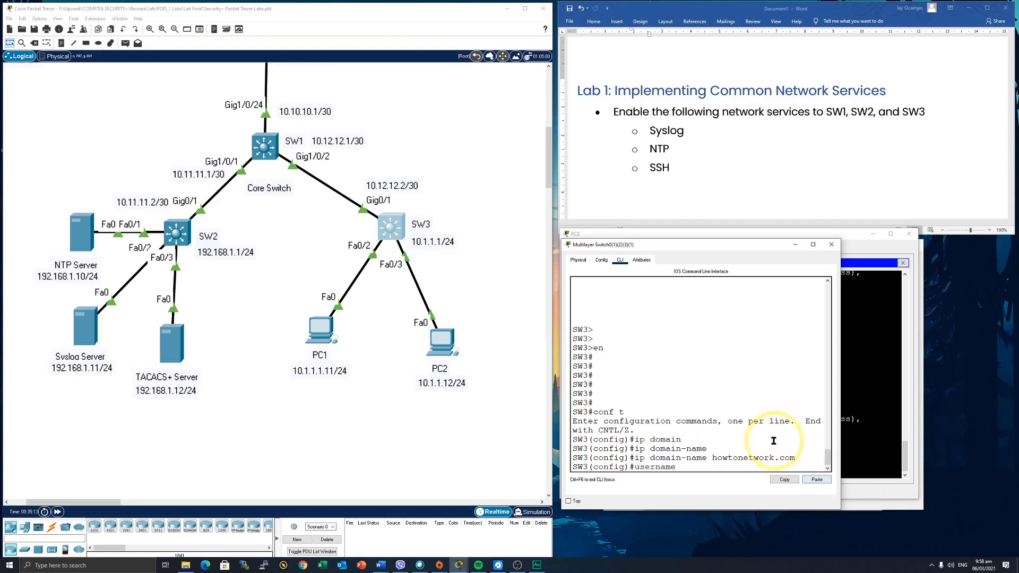
pyautogui.write(' howtoAdmin secre')
pyautogui.press('Tab')
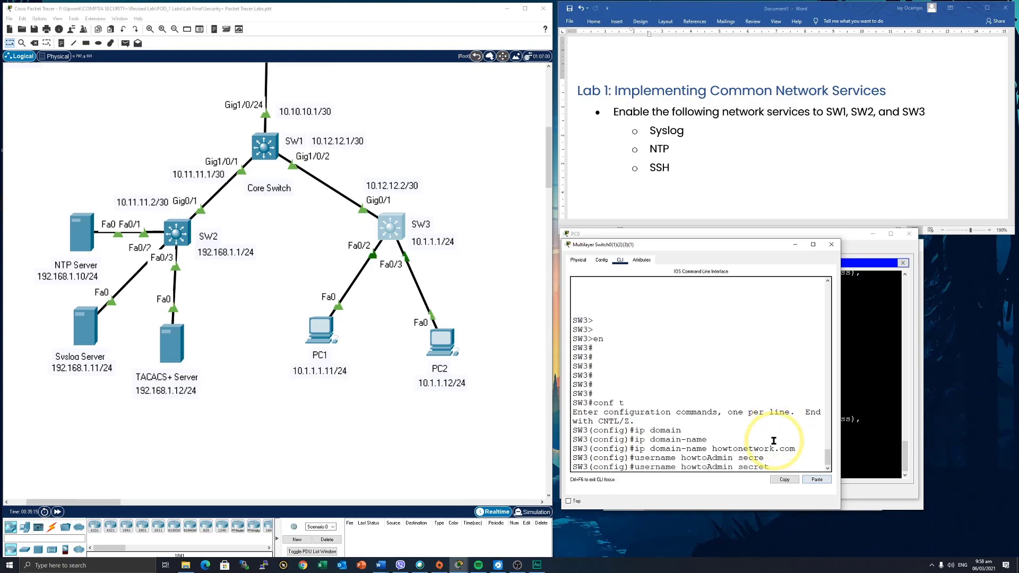
pyautogui.write('hot')
pyautogui.press('BackSpace')
pyautogui.press('BackSpace')
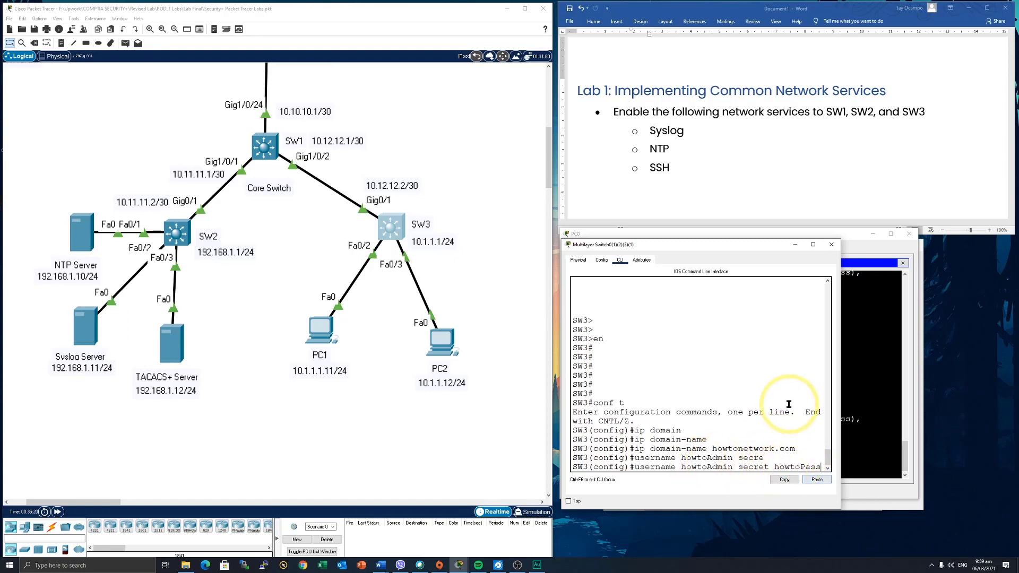
pyautogui.press('Return')
# Set SW3's enable secret password and get a fresh global configuration prompt.
pyautogui.write('ena')
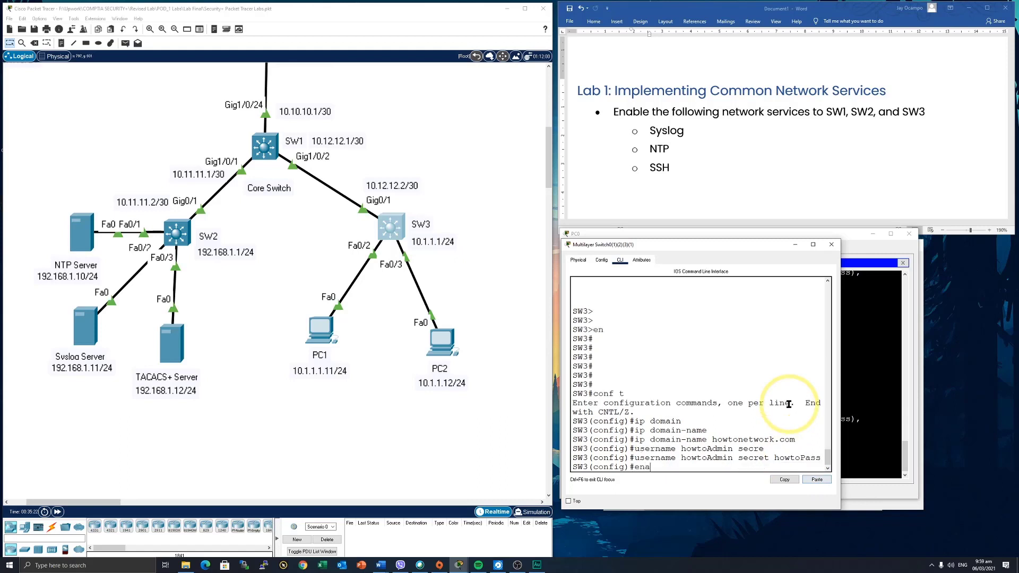
pyautogui.press('Tab')
pyautogui.write('sec')
pyautogui.press('Tab')
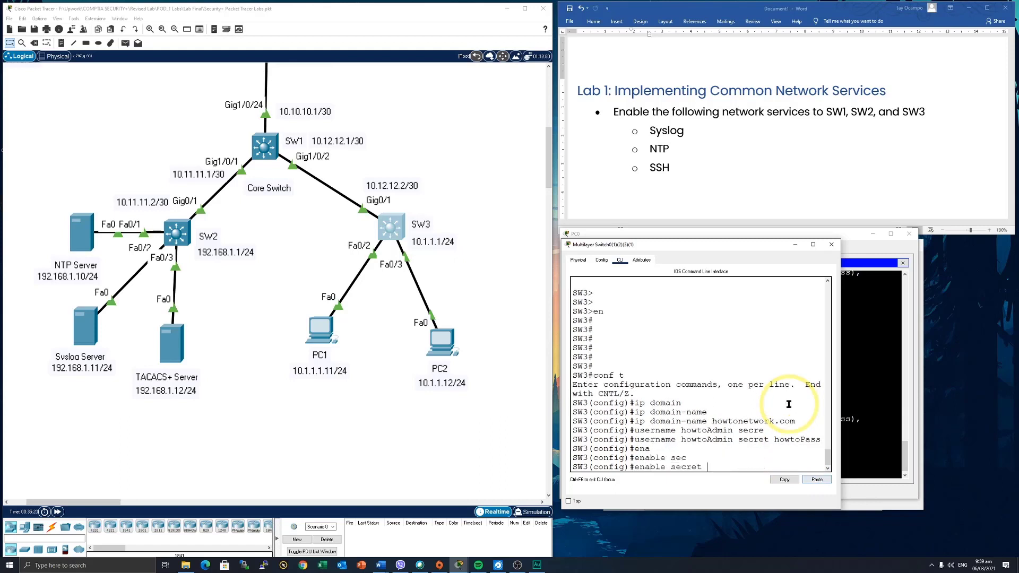
pyautogui.write('howtoPass')
pyautogui.press('Return')
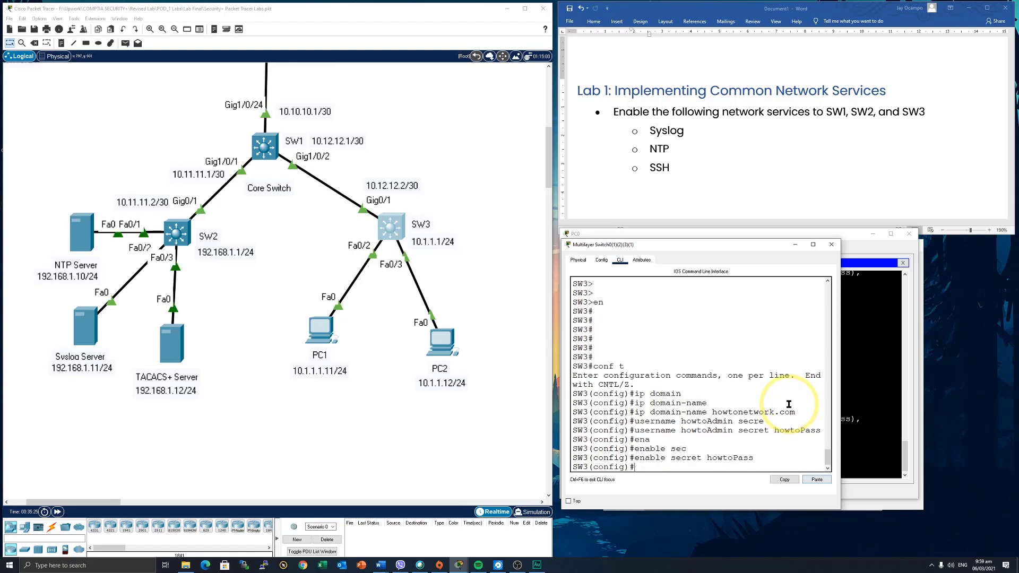
pyautogui.press('Return')
pyautogui.press('Return')
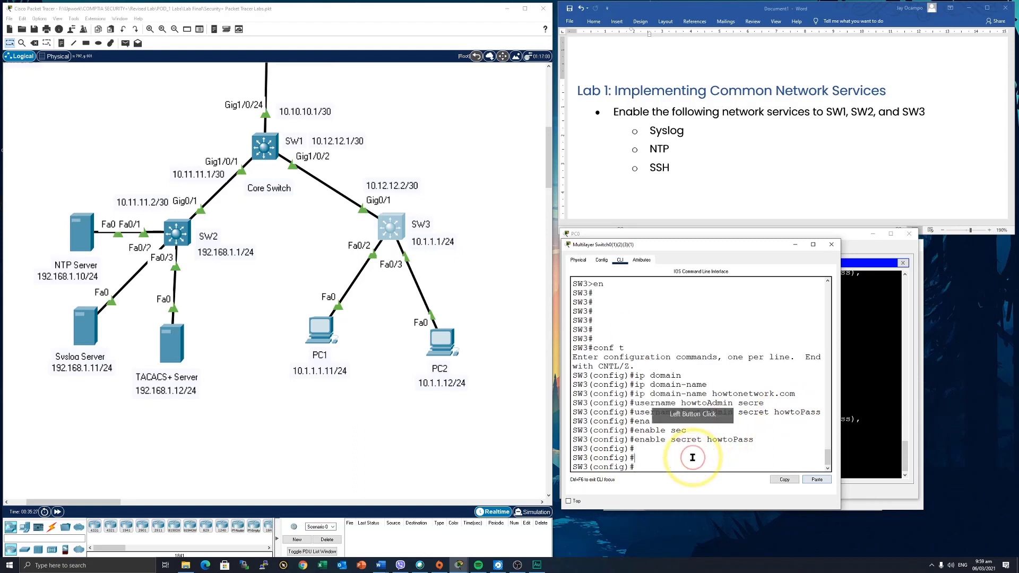
pyautogui.press('Return')
pyautogui.press('Return')
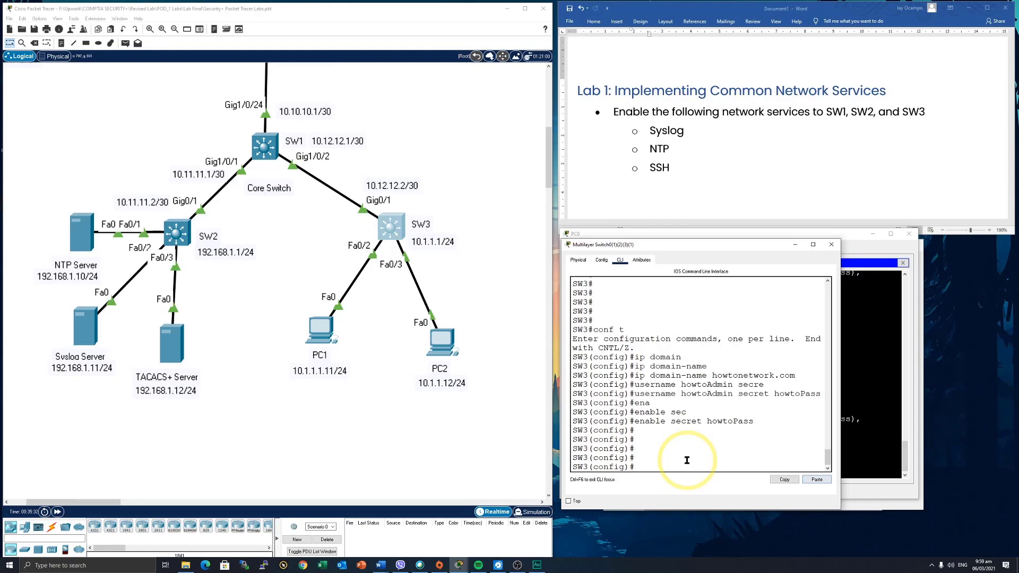
# Enter line configuration for vty 0 4 on SW3 and list the options of the login command.
pyautogui.write('line vty 0 4')
pyautogui.press('Return')
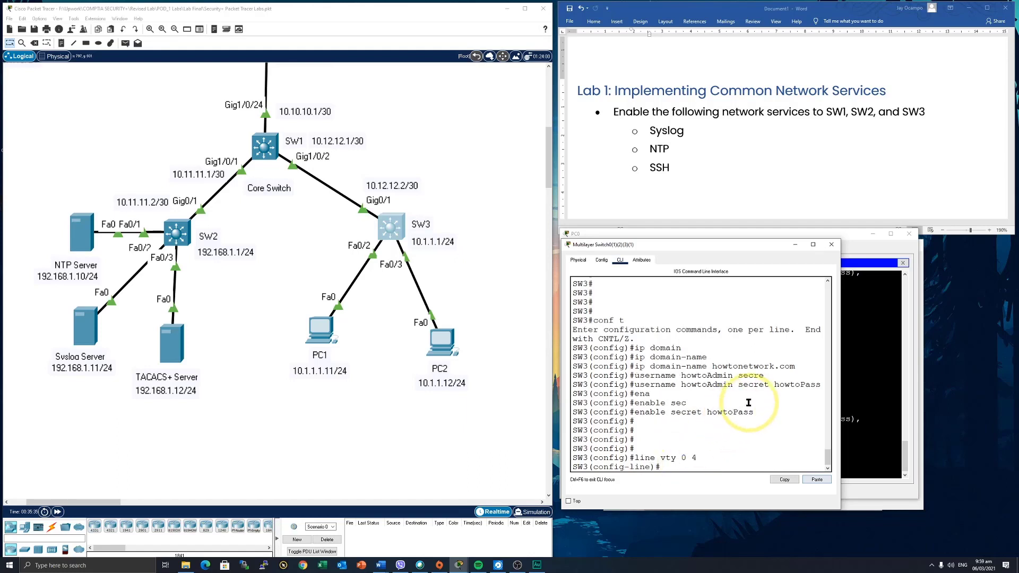
pyautogui.write('log')
pyautogui.press('Tab')
pyautogui.write('in')
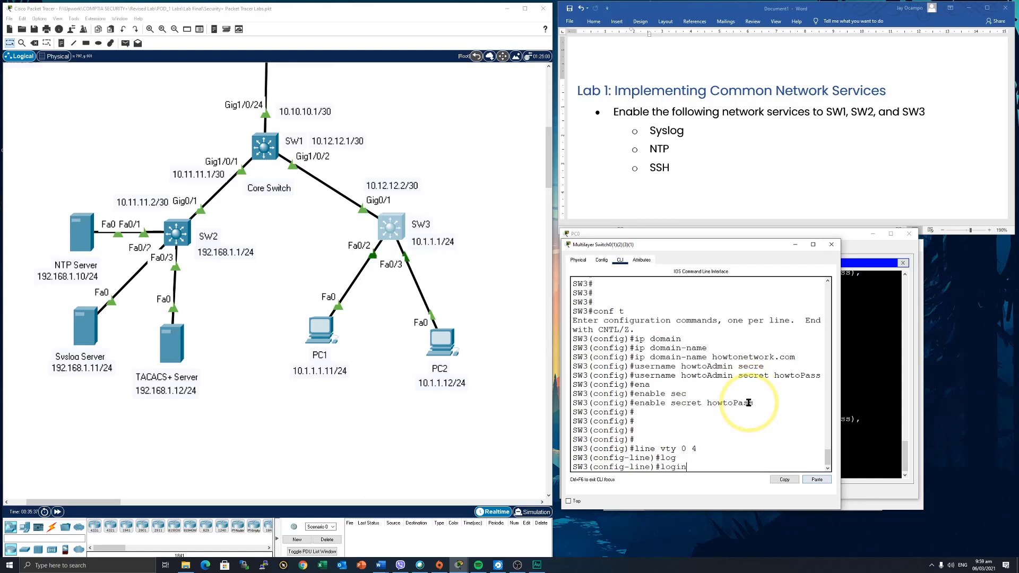
pyautogui.press('Tab')
pyautogui.write('?')
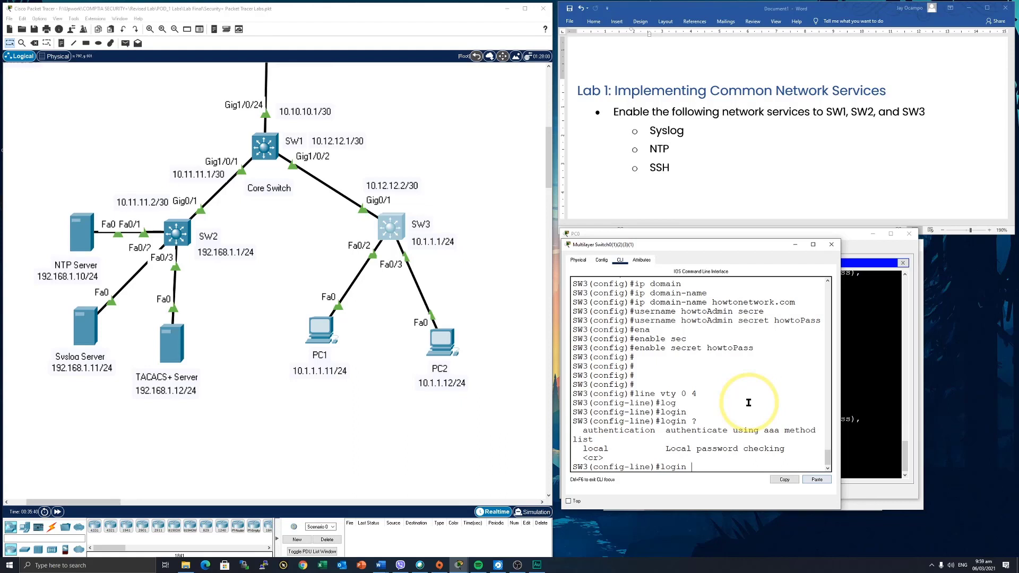
# Set the vty 0 4 lines on SW3 to authenticate against the local user database with login local.
pyautogui.write('log')
pyautogui.press('Tab')
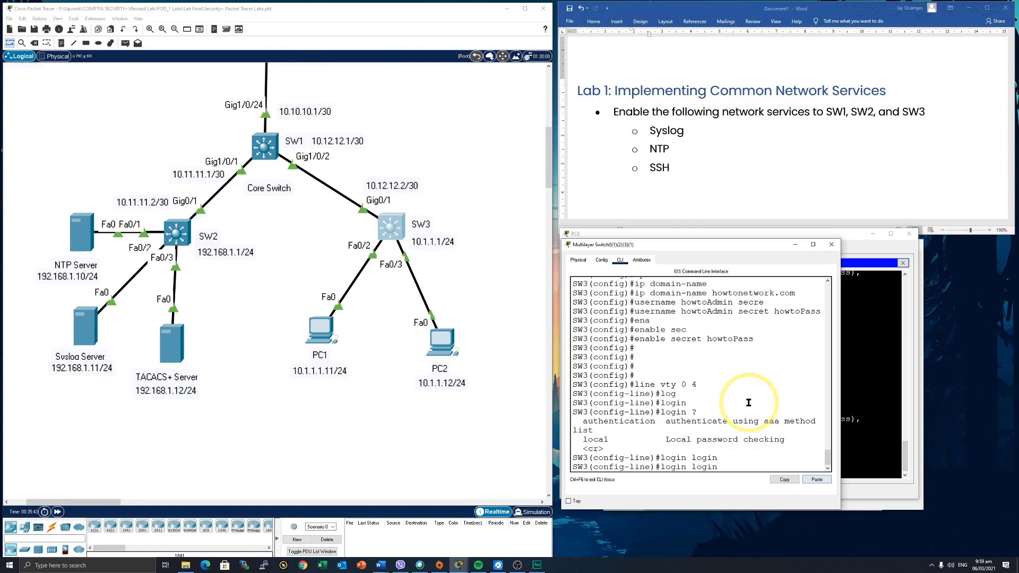
pyautogui.press('Return')
pyautogui.write('login')
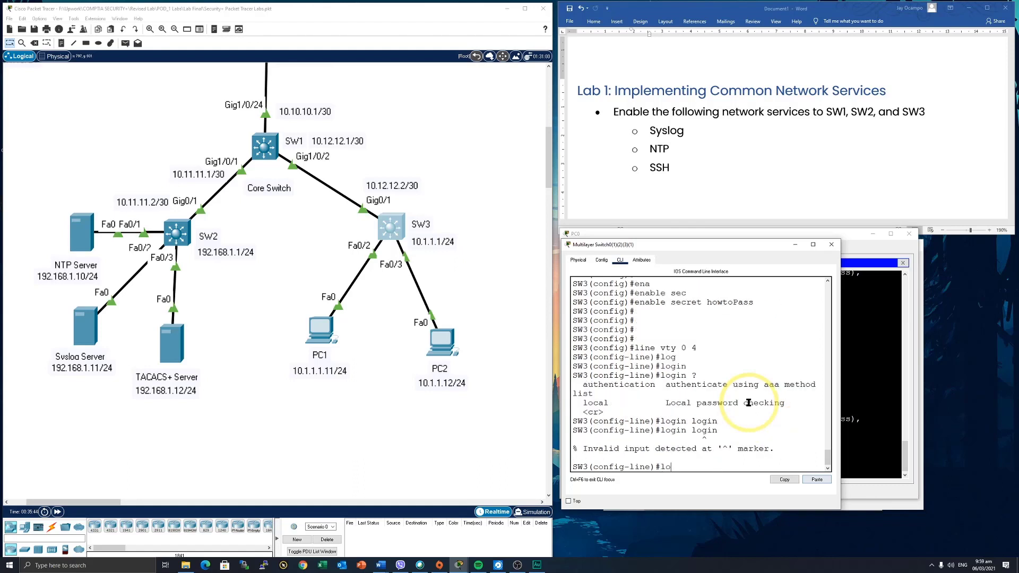
pyautogui.press('Return')
pyautogui.write('login ? l')
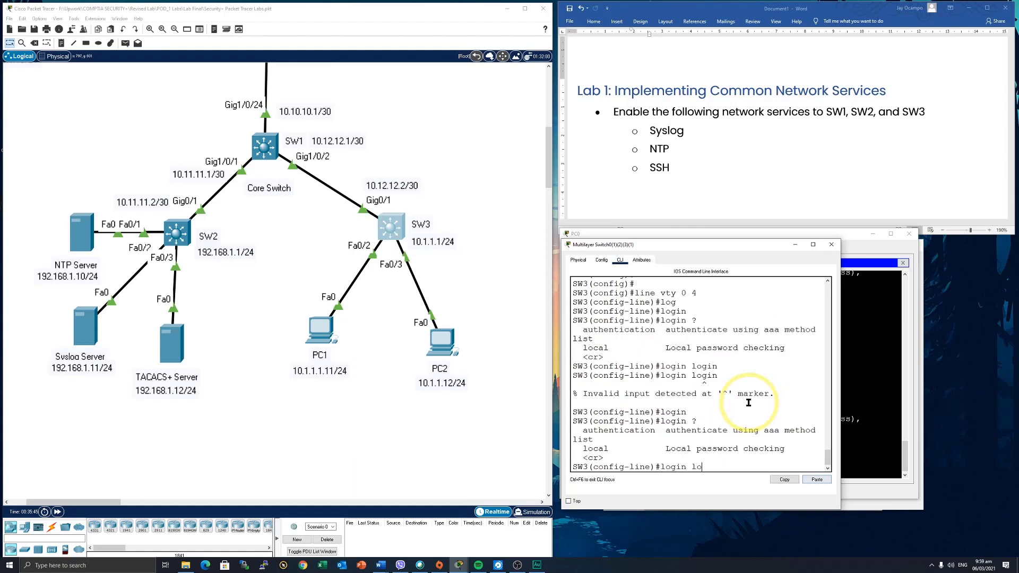
pyautogui.press('Tab')
pyautogui.press('Return')
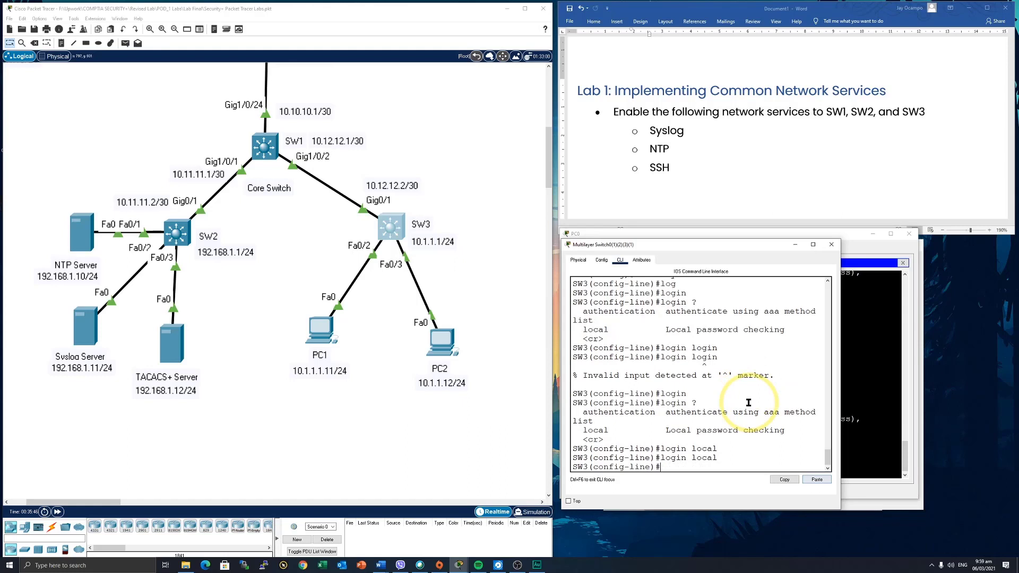
# List the transport input protocol options and restrict SW3's vty lines to SSH with transport input ssh.
pyautogui.write('tran')
pyautogui.press('Tab')
pyautogui.write('?int')
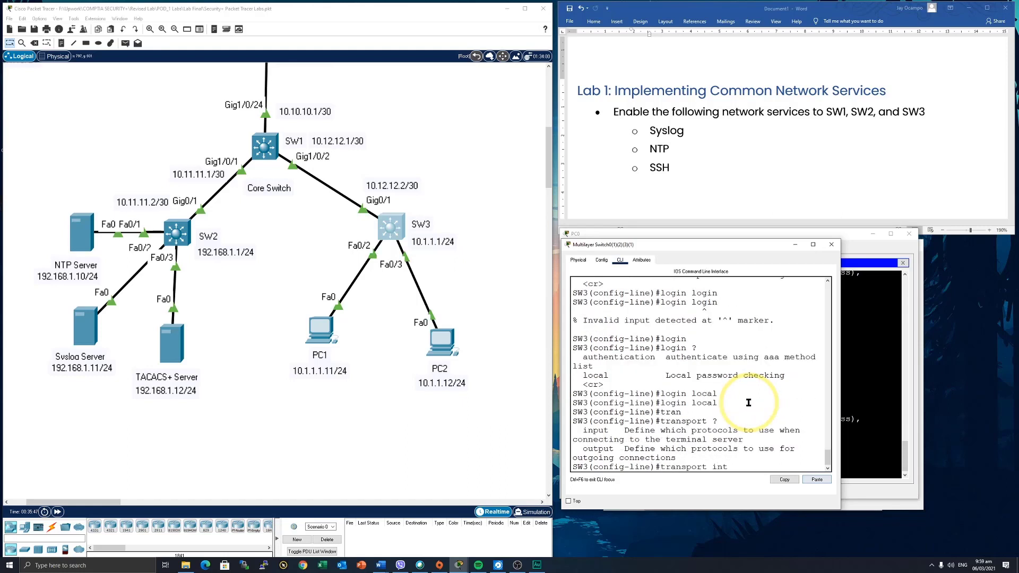
pyautogui.press('Tab')
pyautogui.press('Tab')
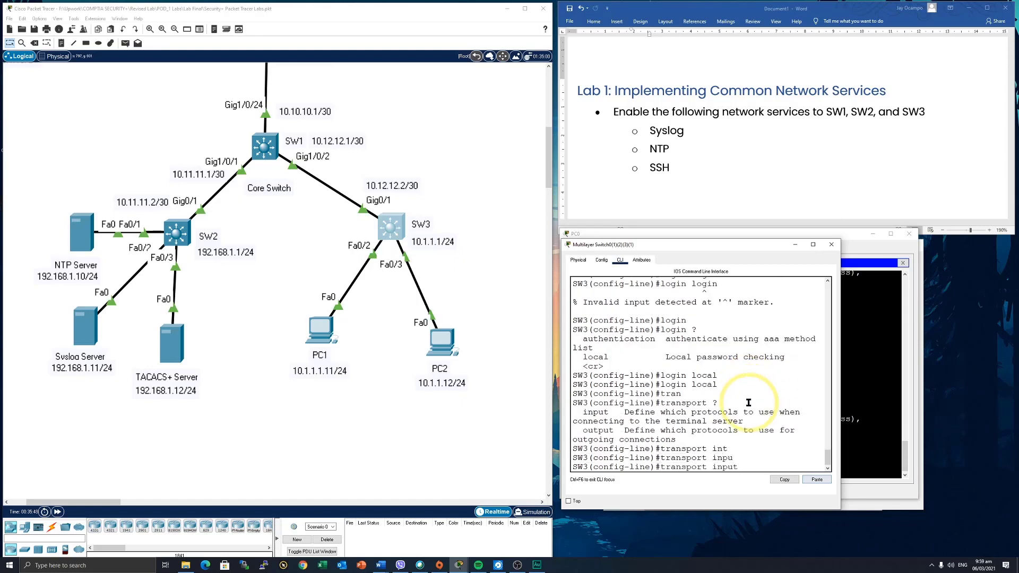
pyautogui.write('?')
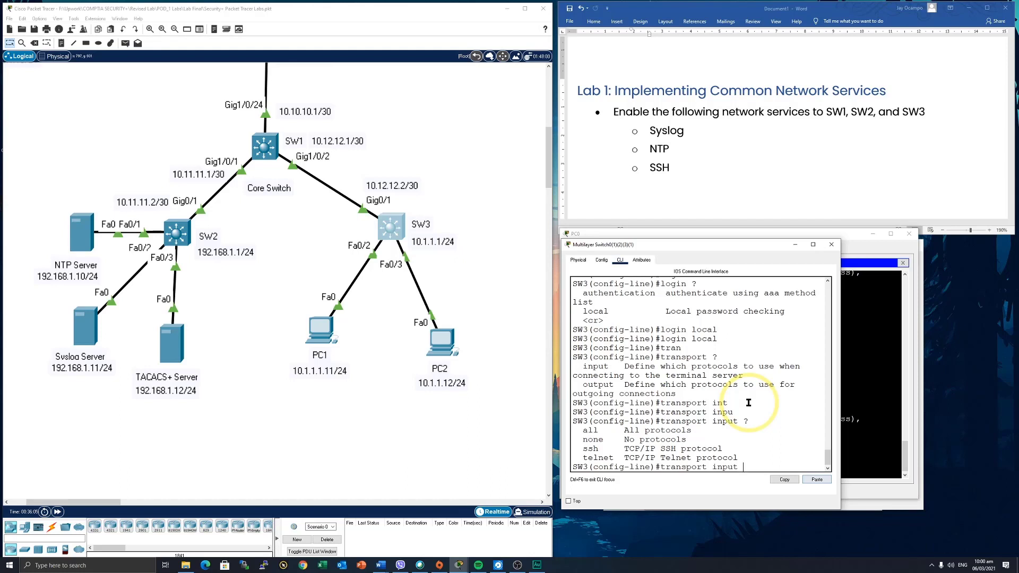
pyautogui.write('ssh')
pyautogui.press('Return')
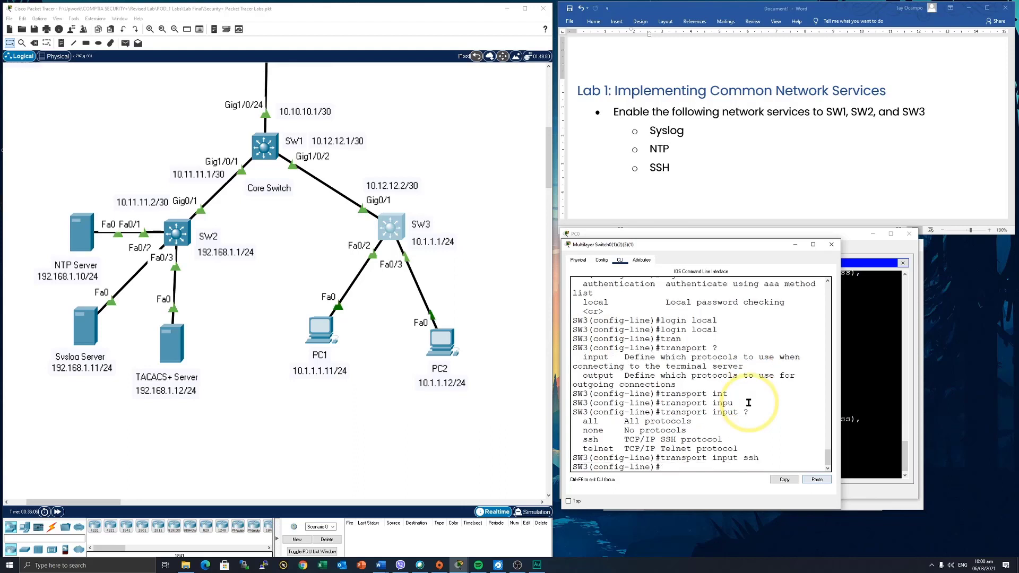
pyautogui.press('Return')
pyautogui.press('Return')
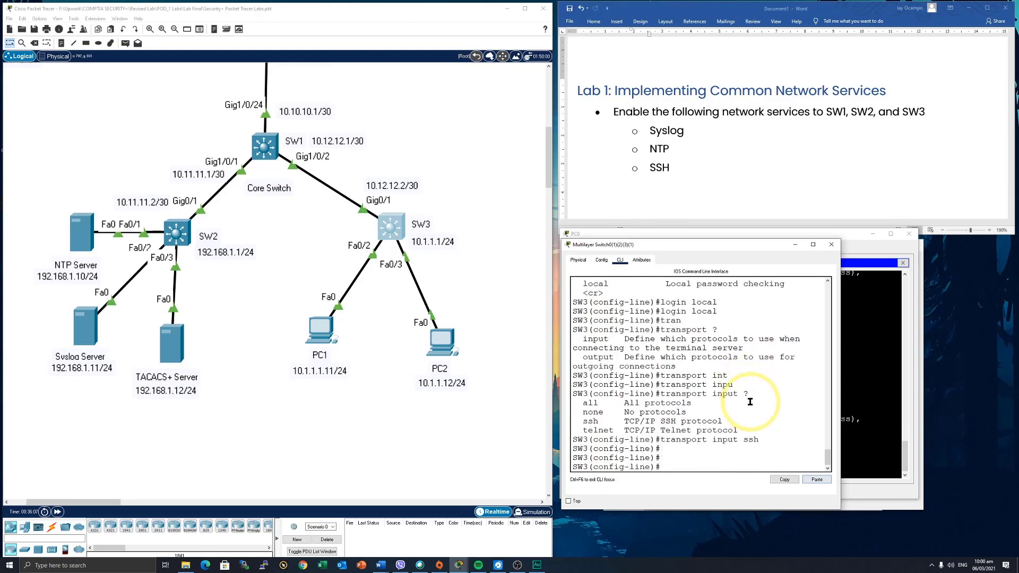
pyautogui.press('Return')
pyautogui.press('Return')
# Exit line configuration on SW3 and erase any existing RSA keys with crypto key zeroize rsa.
pyautogui.write('exit')
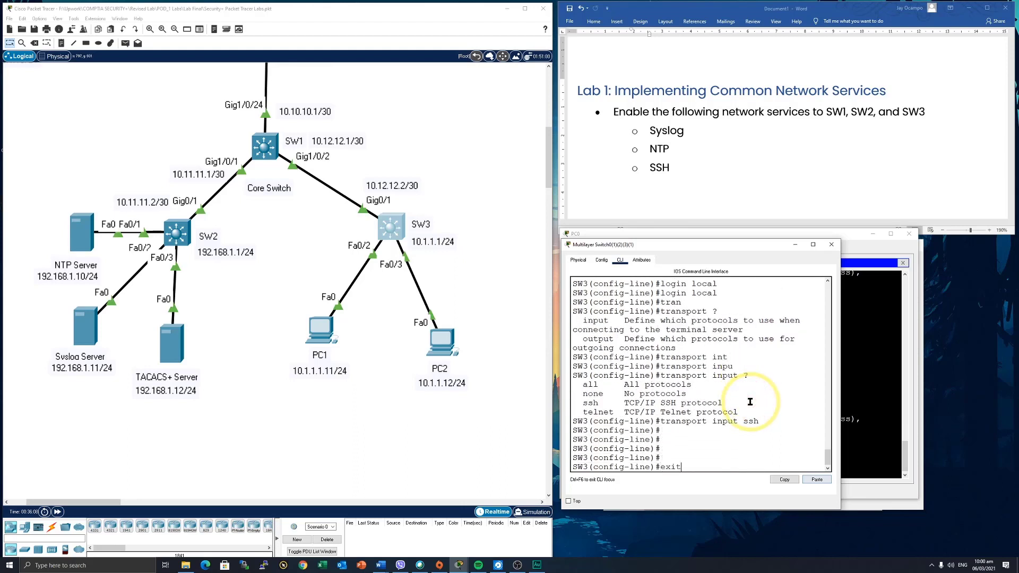
pyautogui.press('Return')
pyautogui.write('cry')
pyautogui.press('Tab')
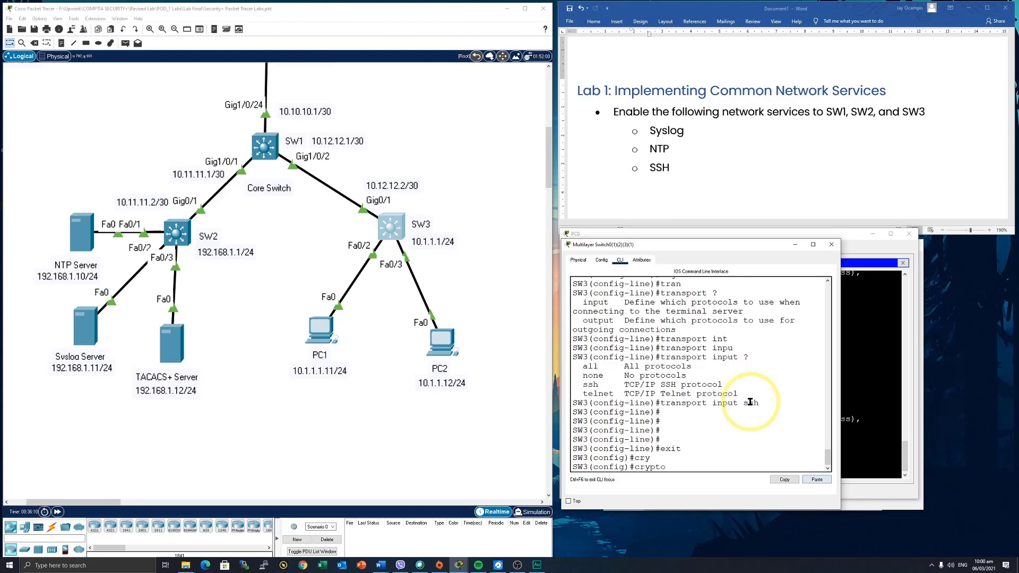
pyautogui.write('key')
pyautogui.press('Tab')
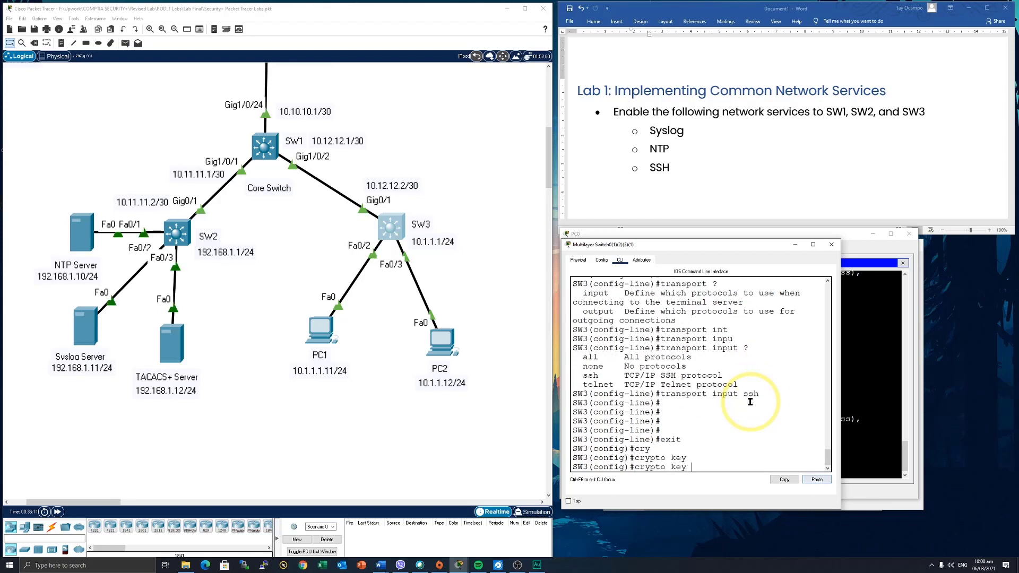
pyautogui.write('zer')
pyautogui.press('Tab')
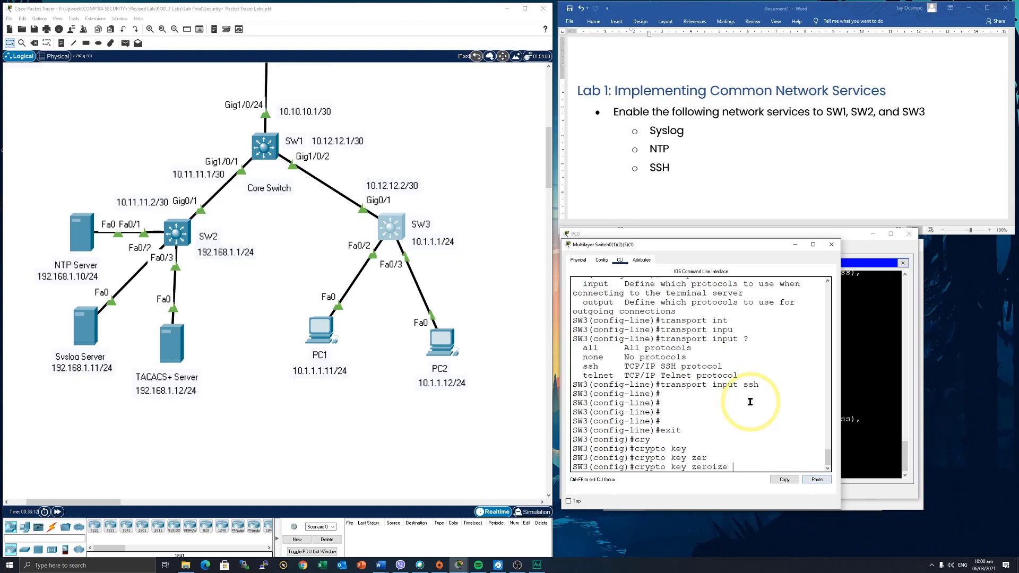
pyautogui.write('rsa')
pyautogui.press('Return')
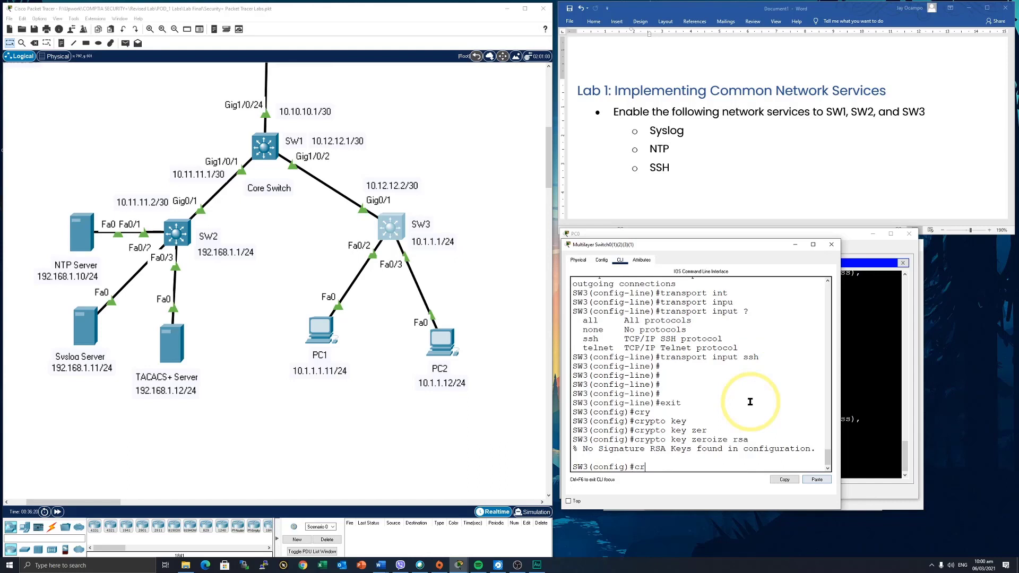
# Generate an RSA key pair on SW3 with a 1024-bit modulus using crypto key generate rsa.
pyautogui.write('cry')
pyautogui.press('Tab')
pyautogui.write('k')
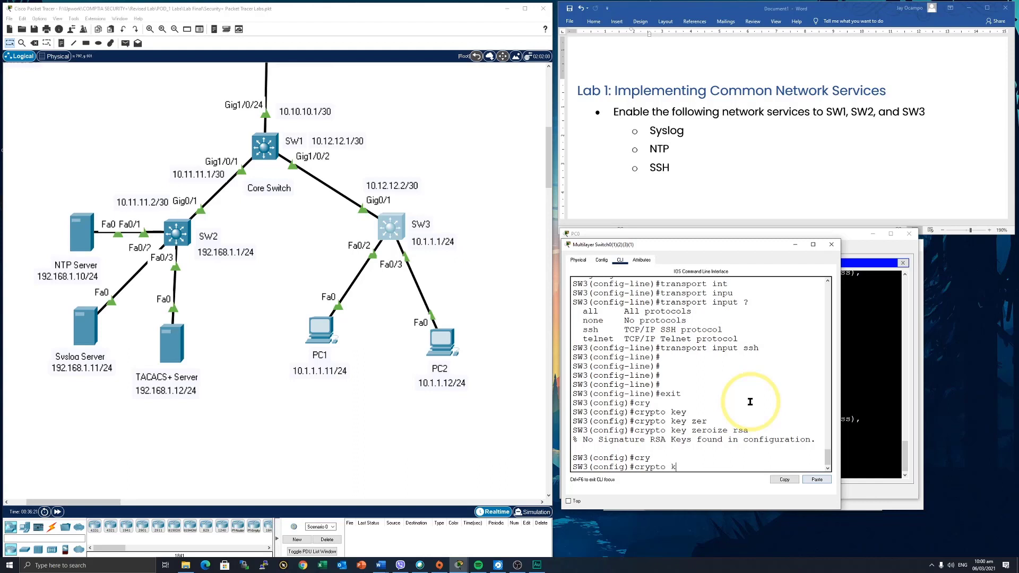
pyautogui.write('ey')
pyautogui.press('Tab')
pyautogui.write('gen')
pyautogui.press('Tab')
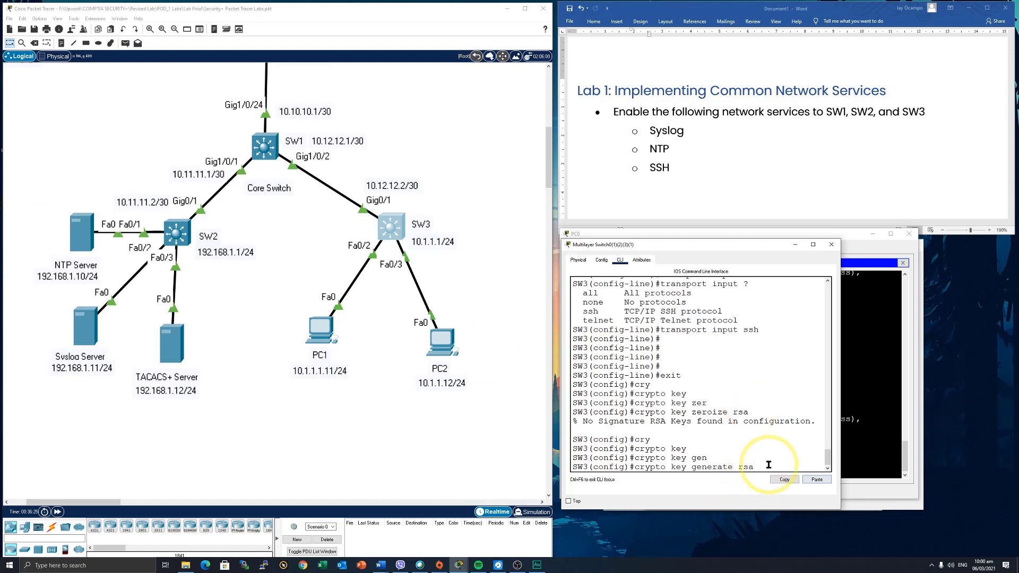
pyautogui.press('Return')
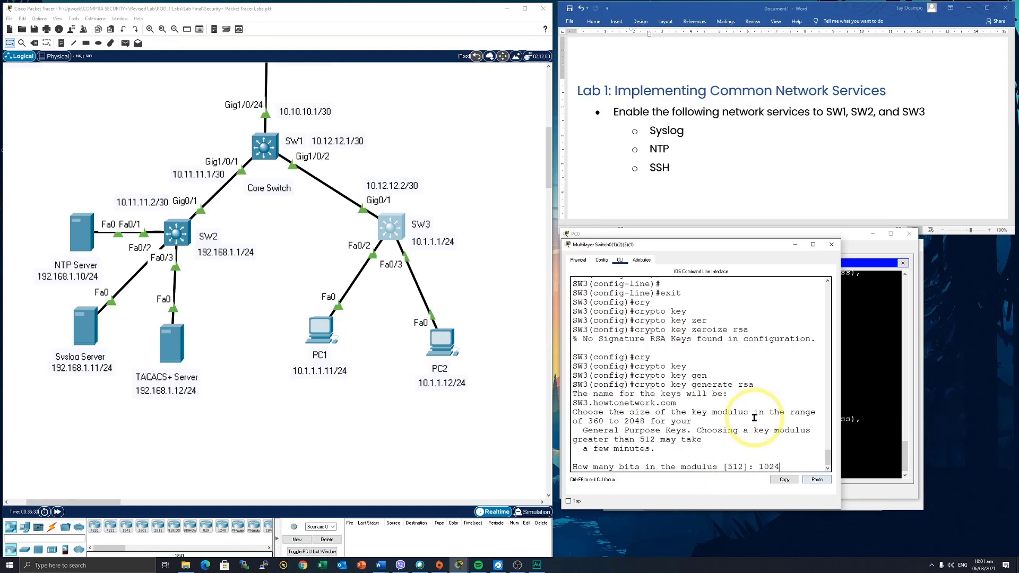
pyautogui.press('Return')
pyautogui.press('Return')
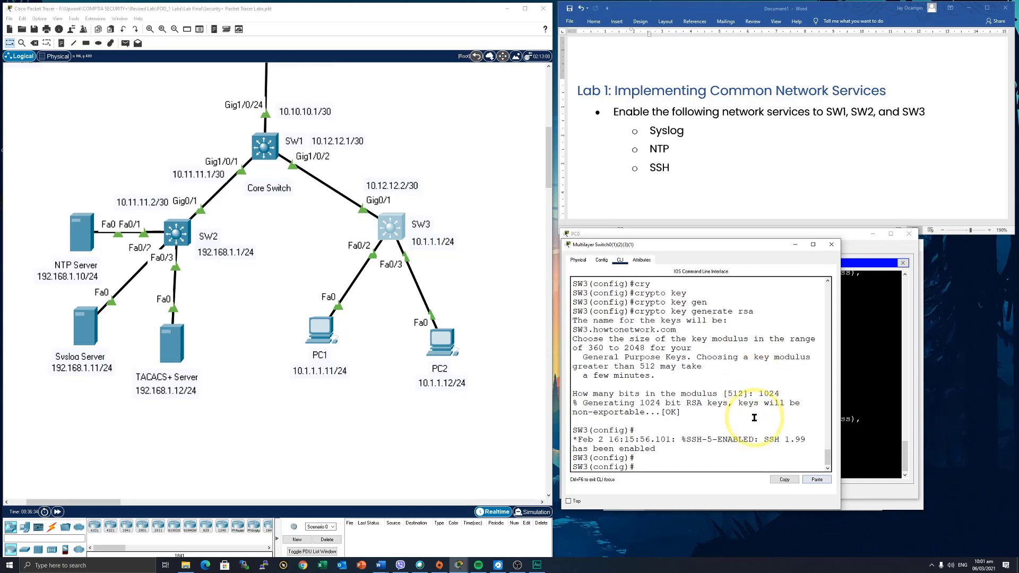
# Set the SSH time-out on SW3 to 90 with ip ssh time-out.
pyautogui.write('ip ssh')
pyautogui.press('Tab')
pyautogui.write('time')
pyautogui.press('Tab')
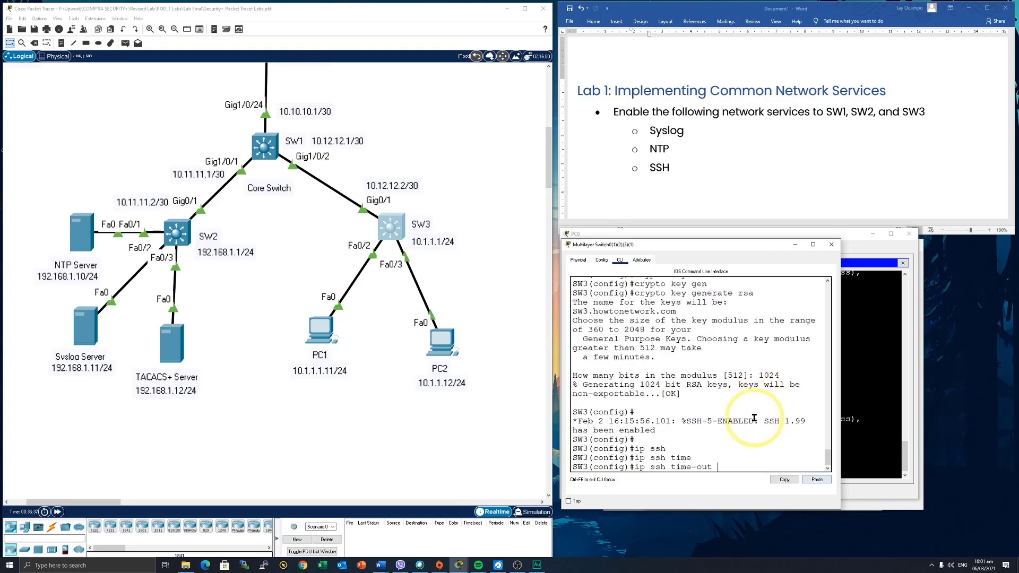
pyautogui.write('90')
pyautogui.press('Return')
# Limit SSH authentication retries on SW3 to 2 with ip ssh authentication-retries.
pyautogui.write('ip ssh')
pyautogui.press('Tab')
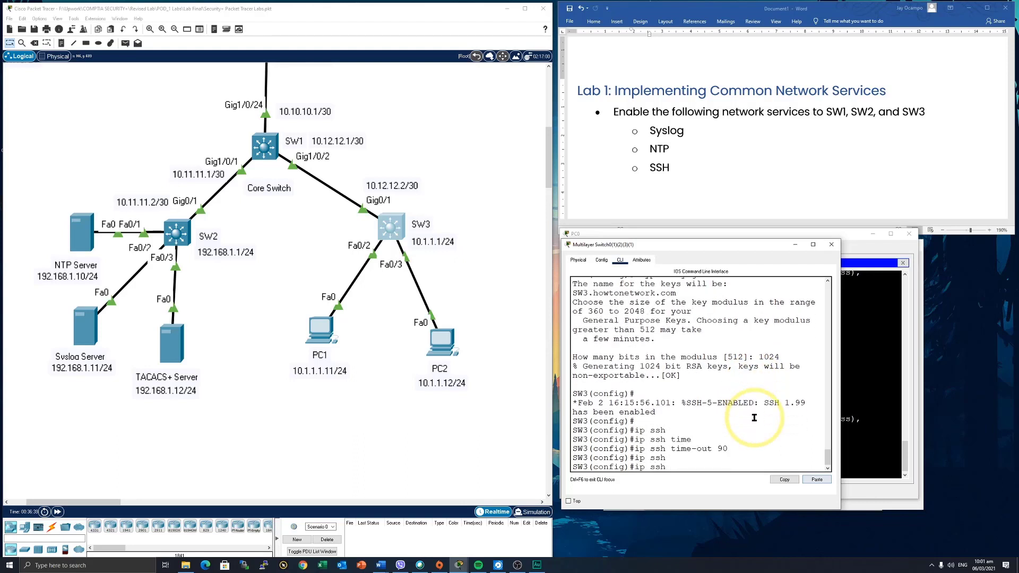
pyautogui.write('uathe')
pyautogui.press('Tab')
pyautogui.write('2')
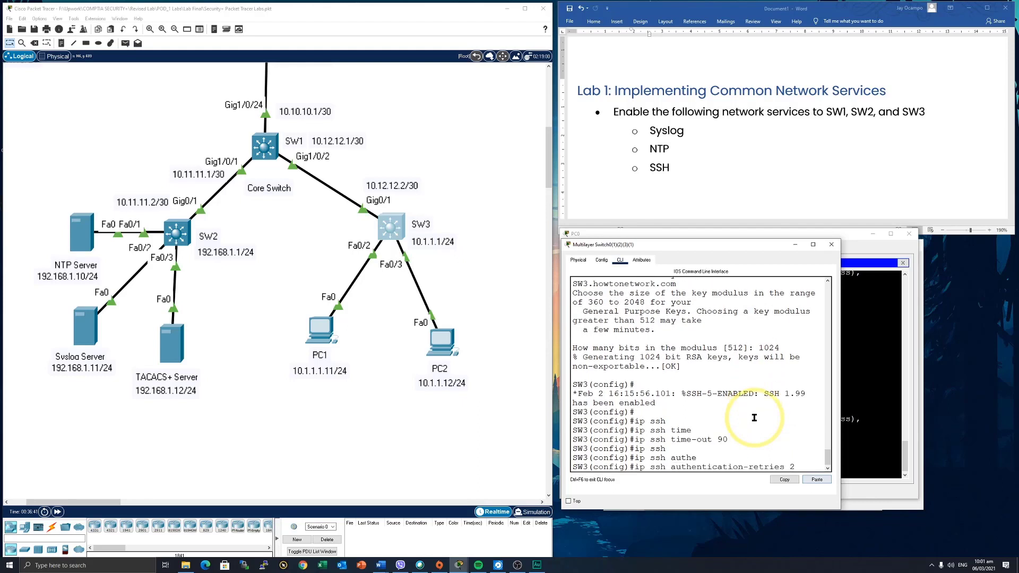
pyautogui.press('Return')
pyautogui.press('Return')
# Set SW3 to use SSH version 2 with ip ssh version 2.
pyautogui.write('ip s')
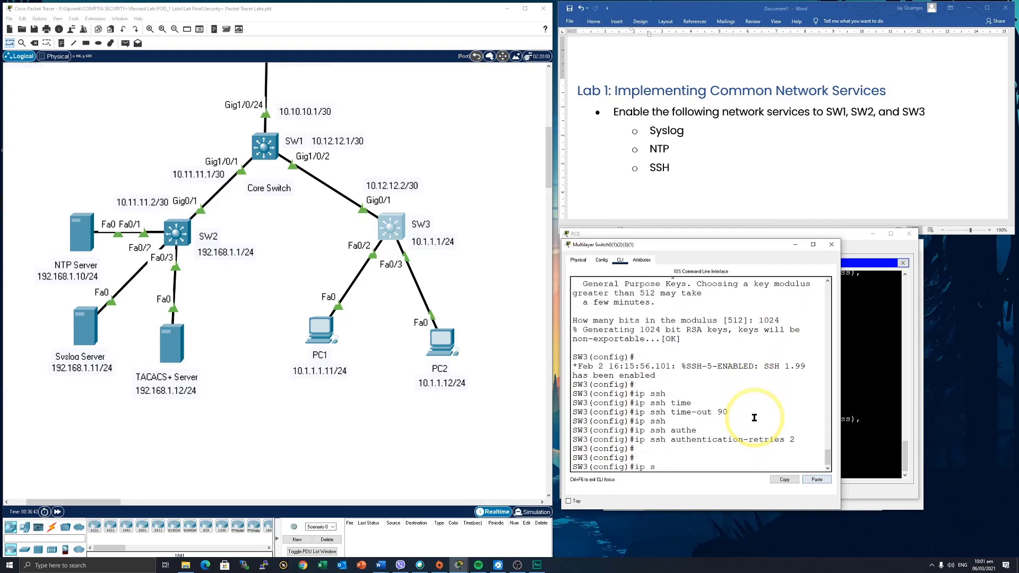
pyautogui.write('sh version 2')
pyautogui.press('Return')
pyautogui.press('Return')
pyautogui.press('Return')
pyautogui.press('Return')
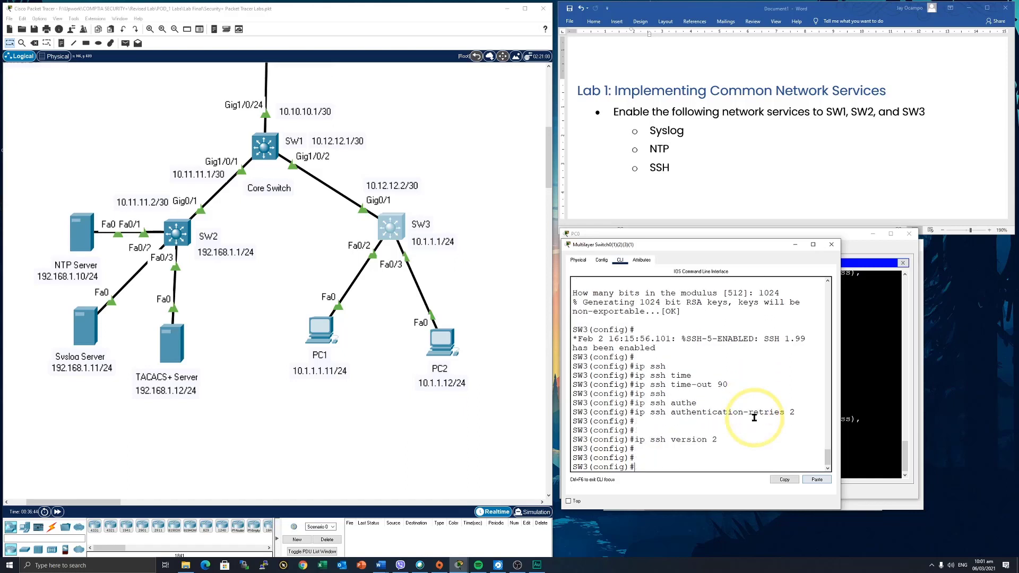
pyautogui.scroll(-4, 113, 401)
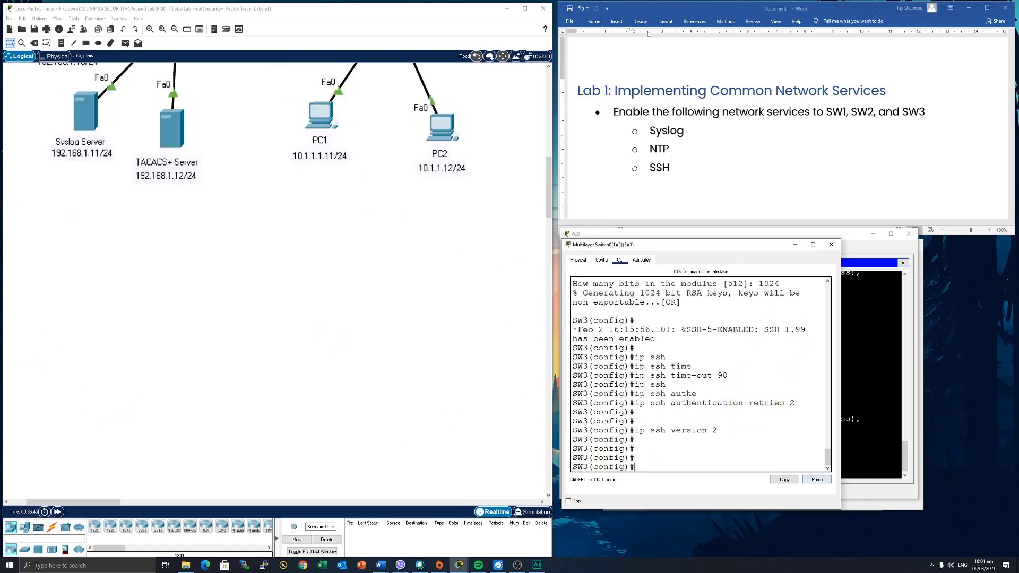
pyautogui.click(696, 452)
pyautogui.press('Return')
pyautogui.press('Return')
pyautogui.press('Return')
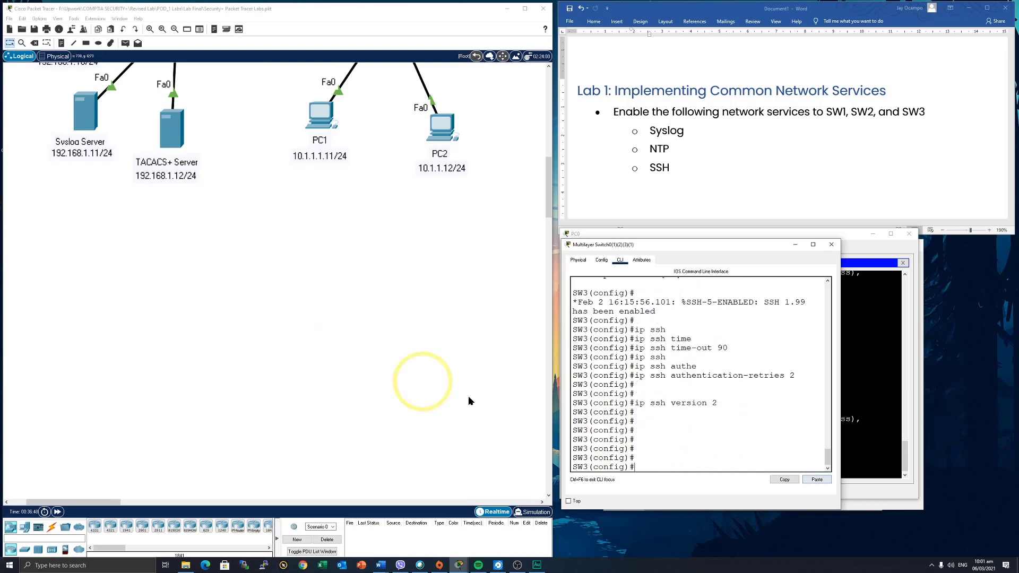
# Exit global configuration mode on SW3 to return to the privileged prompt.
pyautogui.scroll(4, 358, 358)
pyautogui.scroll(6, 358, 359)
pyautogui.scroll(-4, 358, 359)
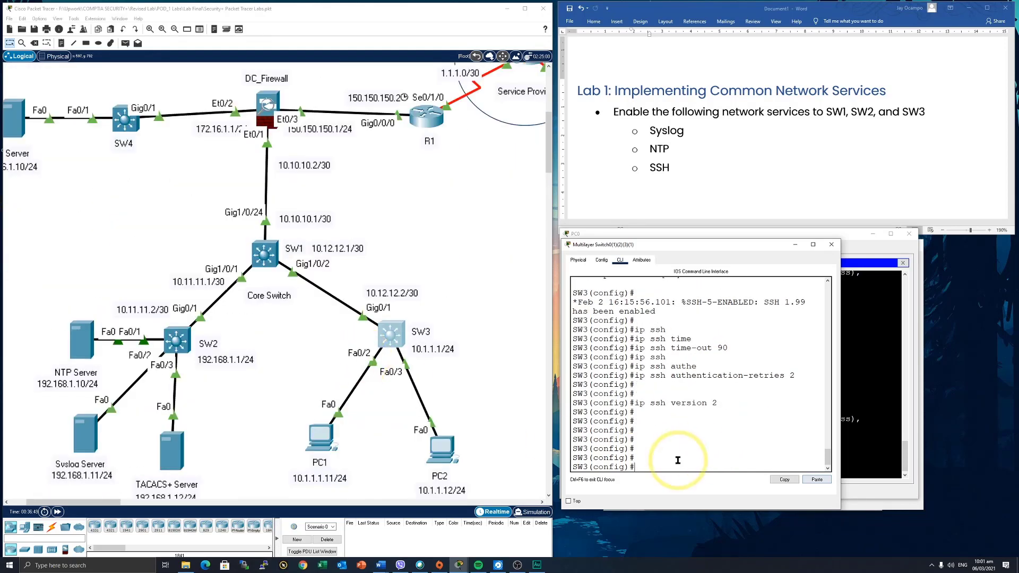
pyautogui.click(723, 459)
pyautogui.write('exit')
pyautogui.press('Return')
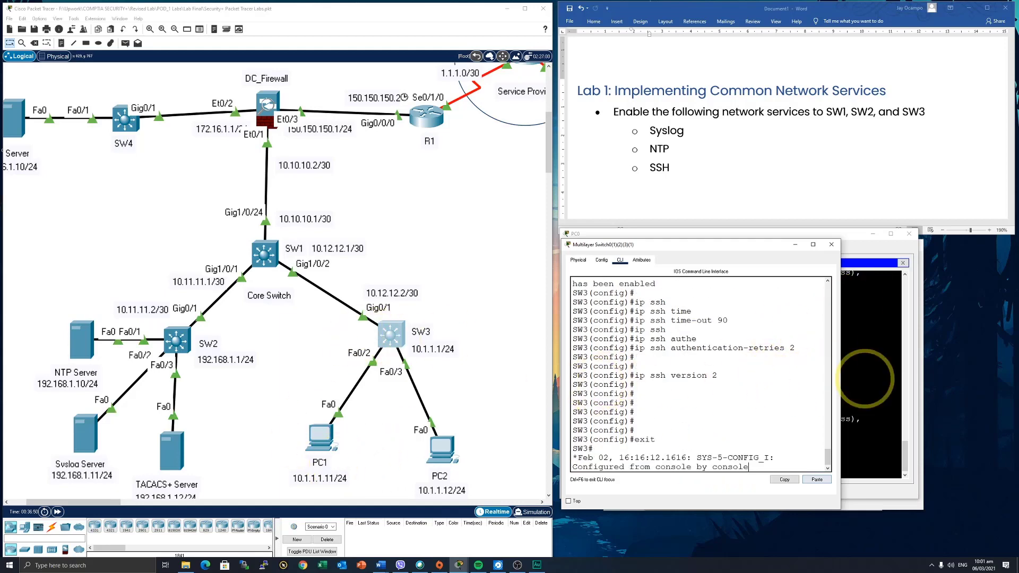
# From PC1's command prompt, open an SSH session to 10.1.1.1 as howtoAdmin and enter the account password.
pyautogui.click(855, 382)
pyautogui.hotkey('ctrl', 'c')
pyautogui.press('Return')
pyautogui.press('Return')
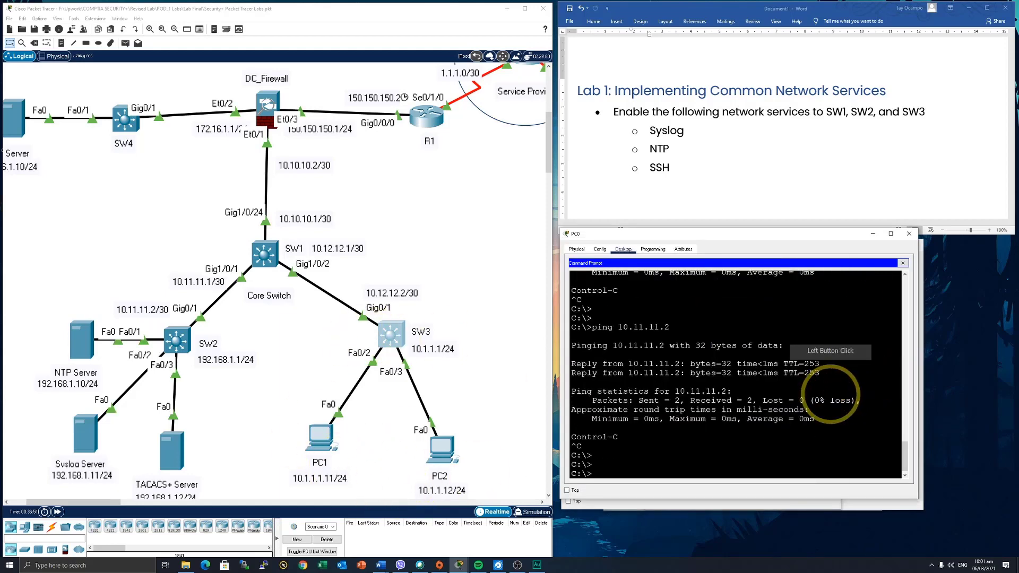
pyautogui.write('ssh -l')
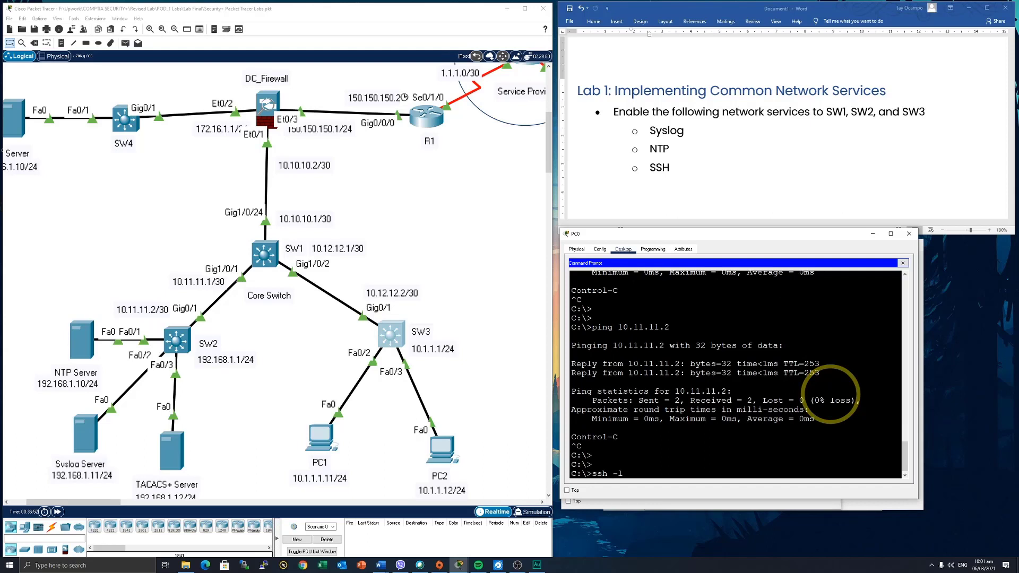
pyautogui.write(' howtoAdmin 10.1.1.1')
pyautogui.press('Return')
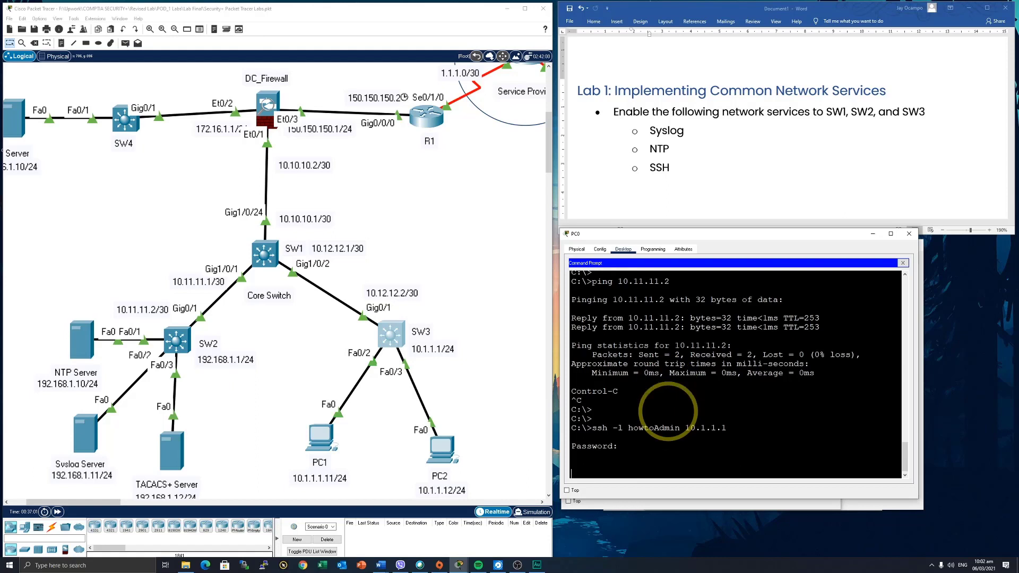
pyautogui.press('Return')
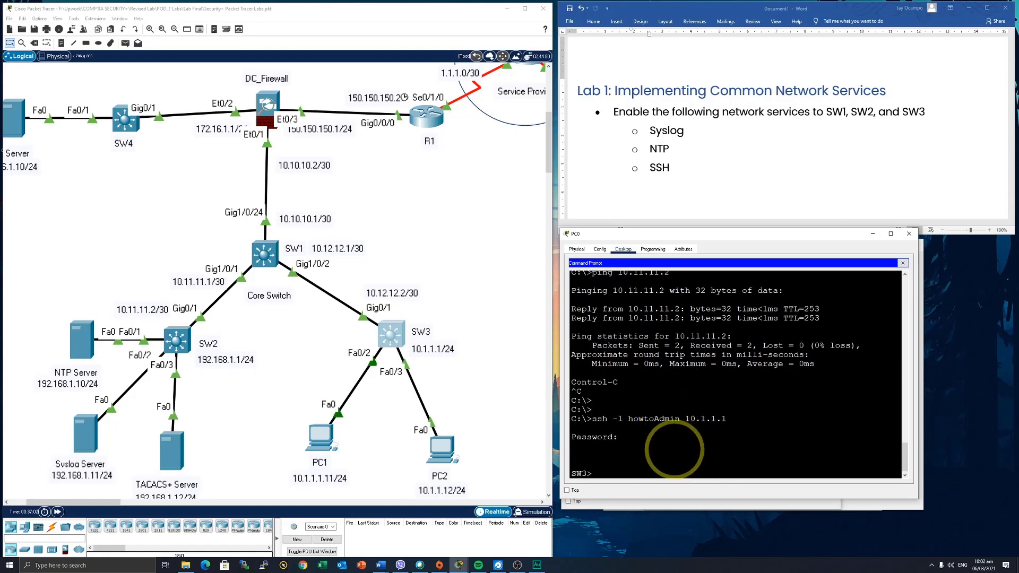
# Enter privileged mode on SW3 through the SSH session with en and the enable secret password.
pyautogui.write('en')
pyautogui.press('Return')
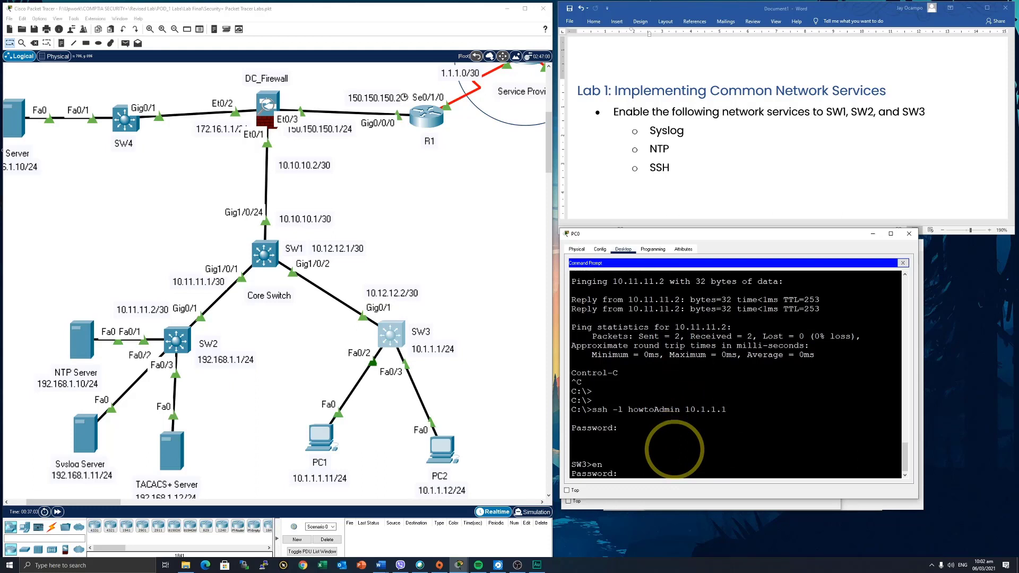
pyautogui.press('Return')
pyautogui.press('Return')
pyautogui.press('Return')
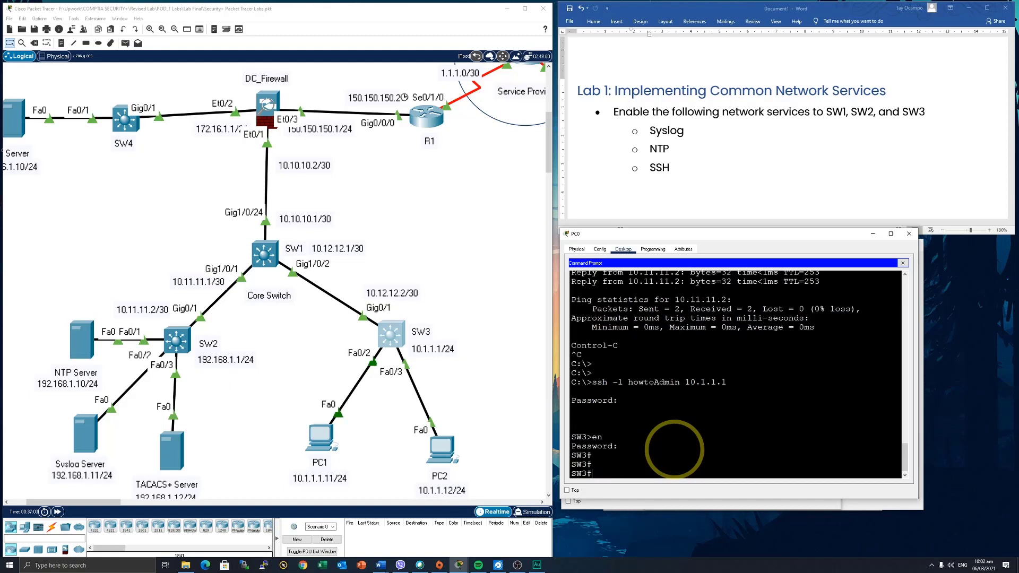
pyautogui.press('Return')
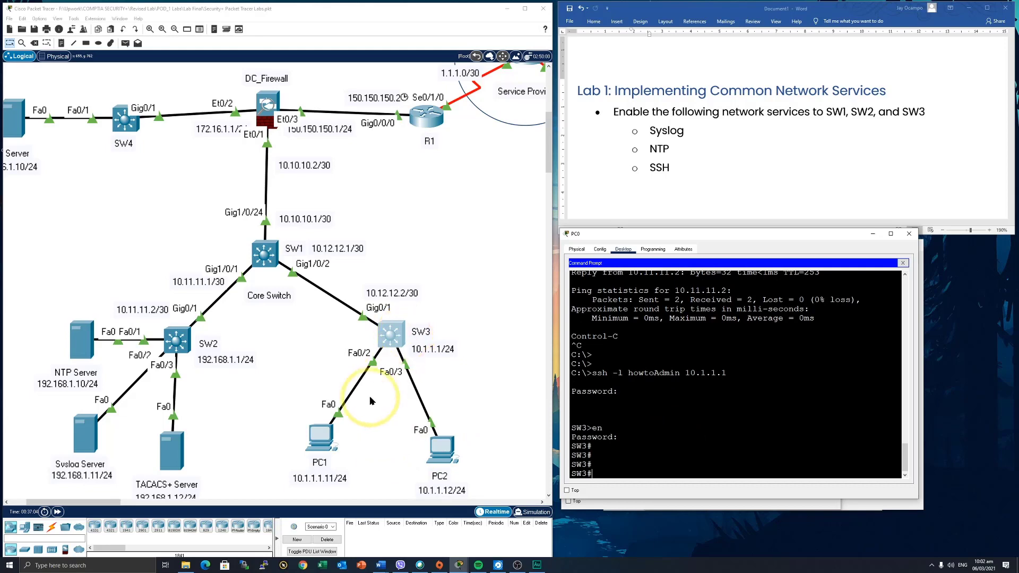
# Open the command line of the core switch SW1 and enter global configuration mode with conf t.
pyautogui.click(264, 255)
pyautogui.click(730, 388)
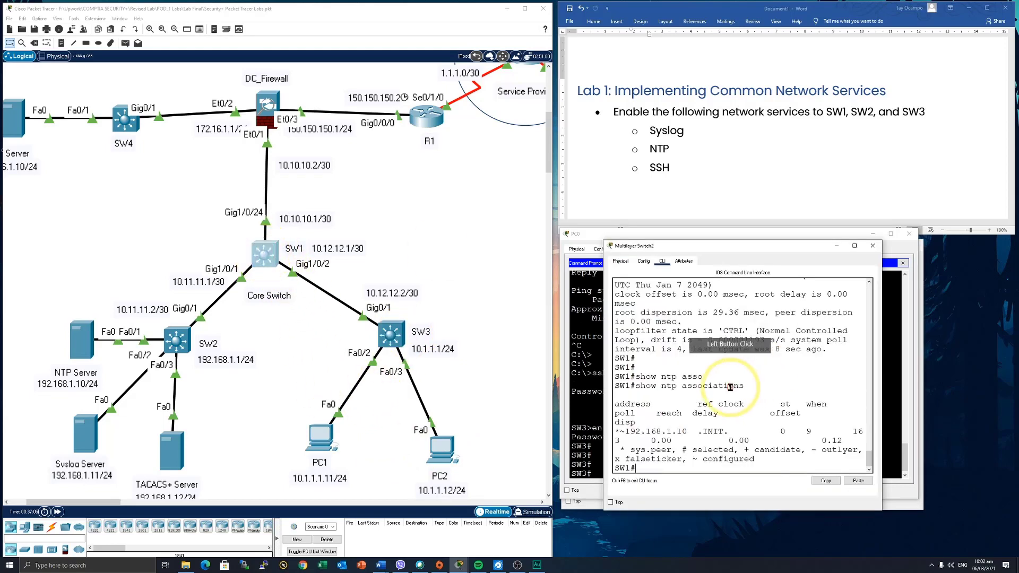
pyautogui.press('Return')
pyautogui.press('Return')
pyautogui.press('Return')
pyautogui.scroll(3, 276, 281)
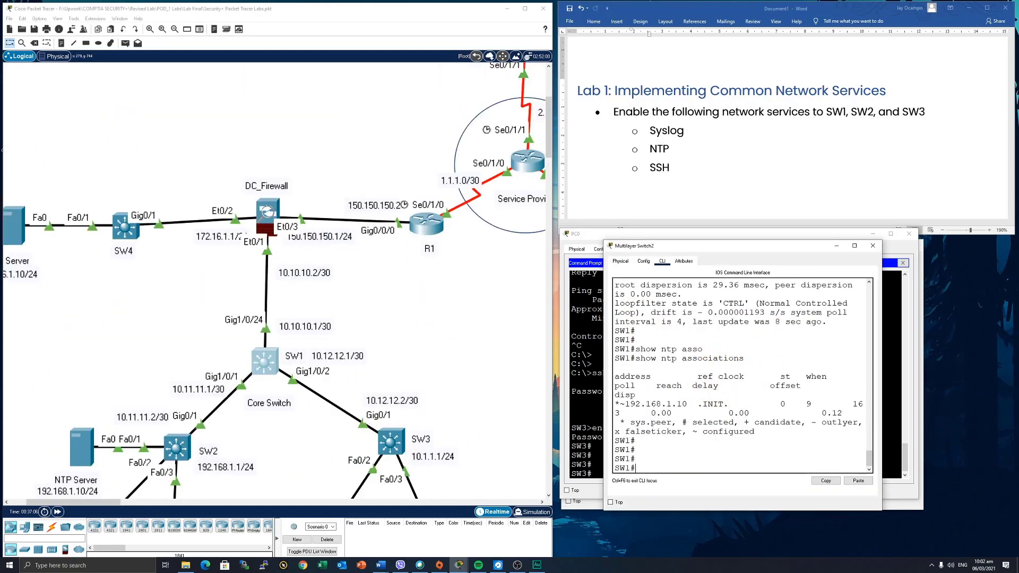
pyautogui.click(727, 456)
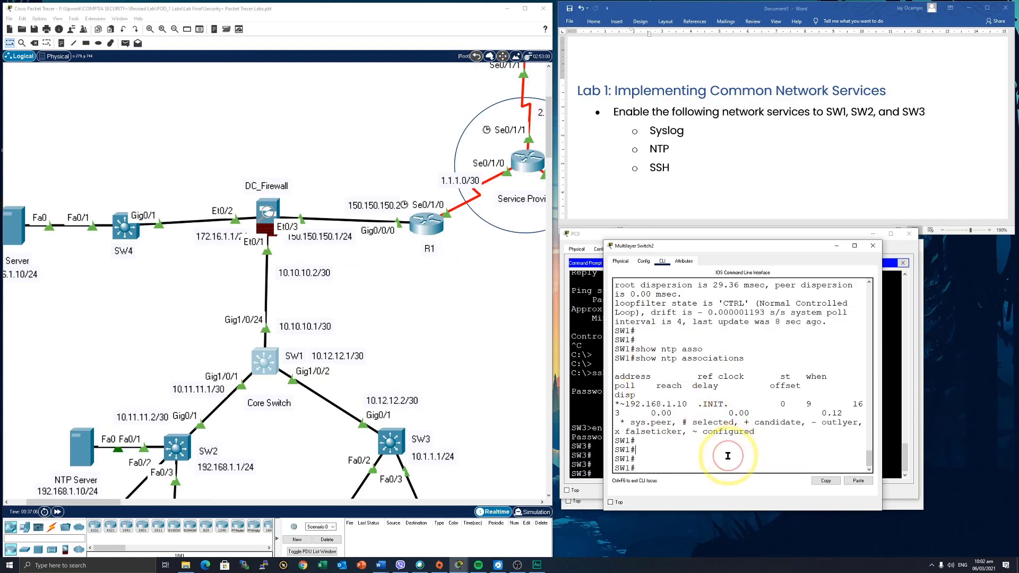
pyautogui.press('Return')
pyautogui.press('Return')
pyautogui.write('conf t')
pyautogui.press('Return')
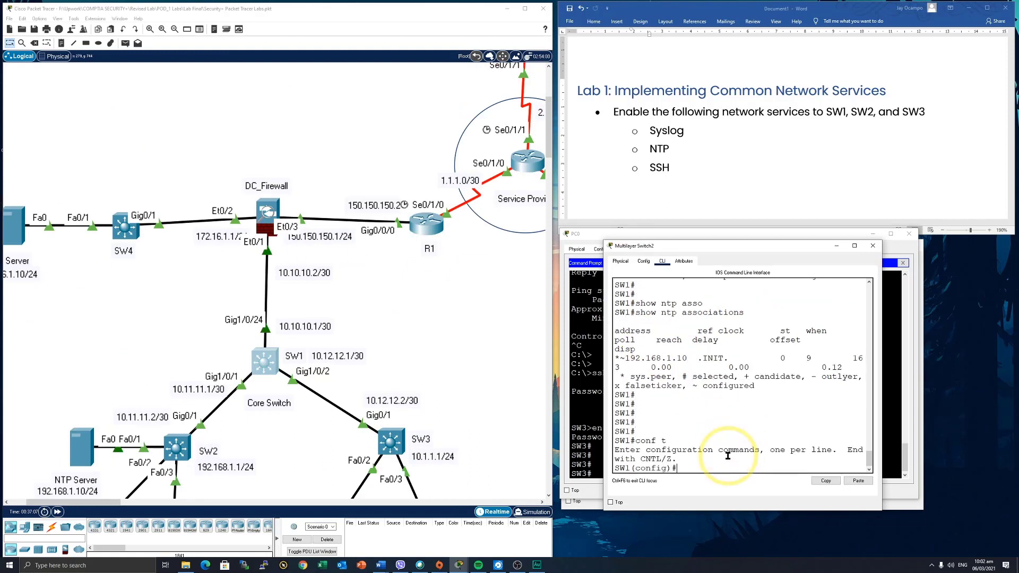
# Set SW1's domain name to howtonetwork.com with ip domain-name.
pyautogui.write('ip domain')
pyautogui.press('Tab')
pyautogui.write('-')
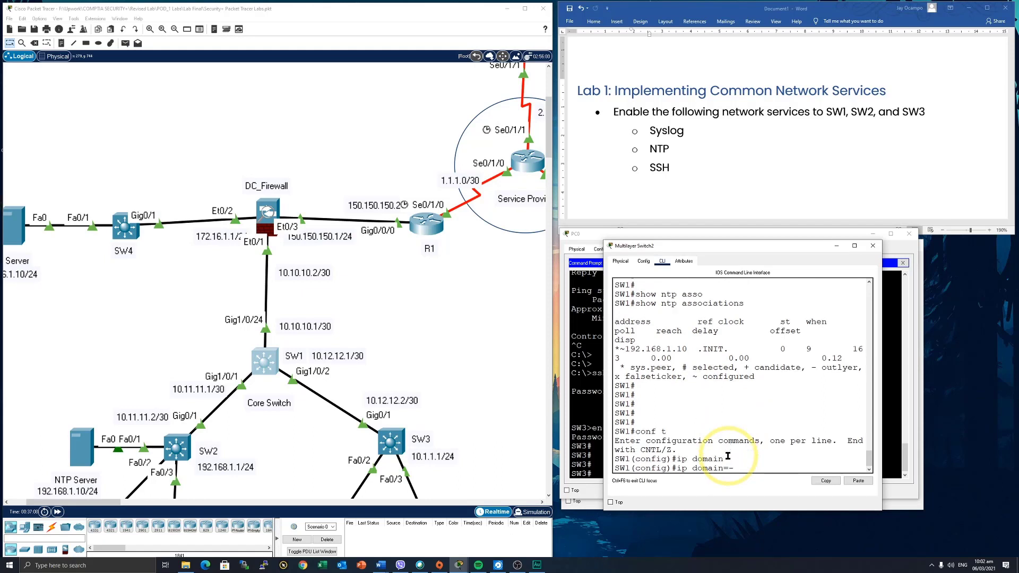
pyautogui.press('BackSpace')
pyautogui.write('how to')
pyautogui.press('BackSpace')
pyautogui.press('BackSpace')
pyautogui.press('BackSpace')
pyautogui.write('tonetwork.com')
pyautogui.press('Return')
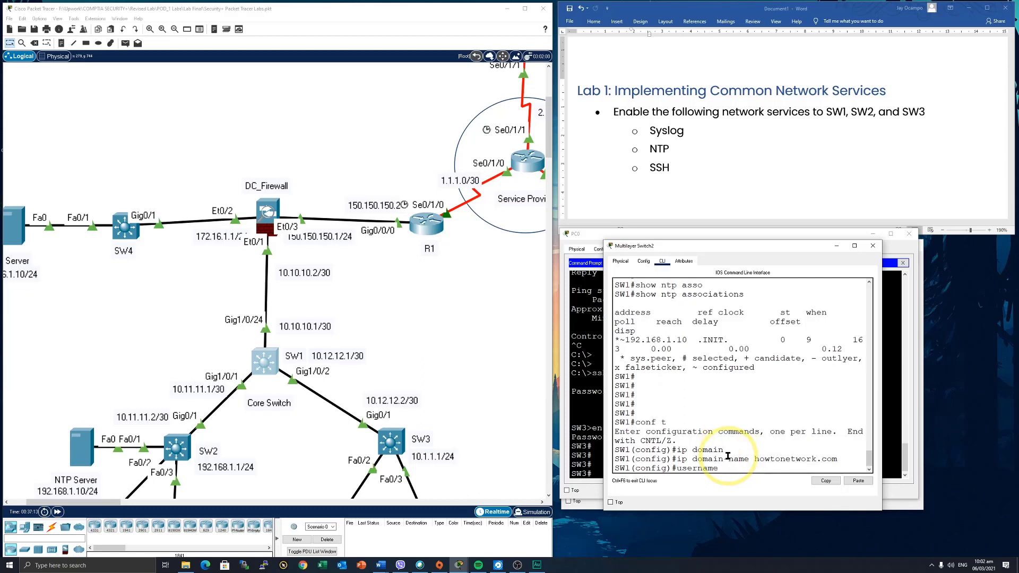
# Create the local user howtoAdmin on SW1 with the account's secret password.
pyautogui.write('username howtoAdmin sec')
pyautogui.press('Tab')
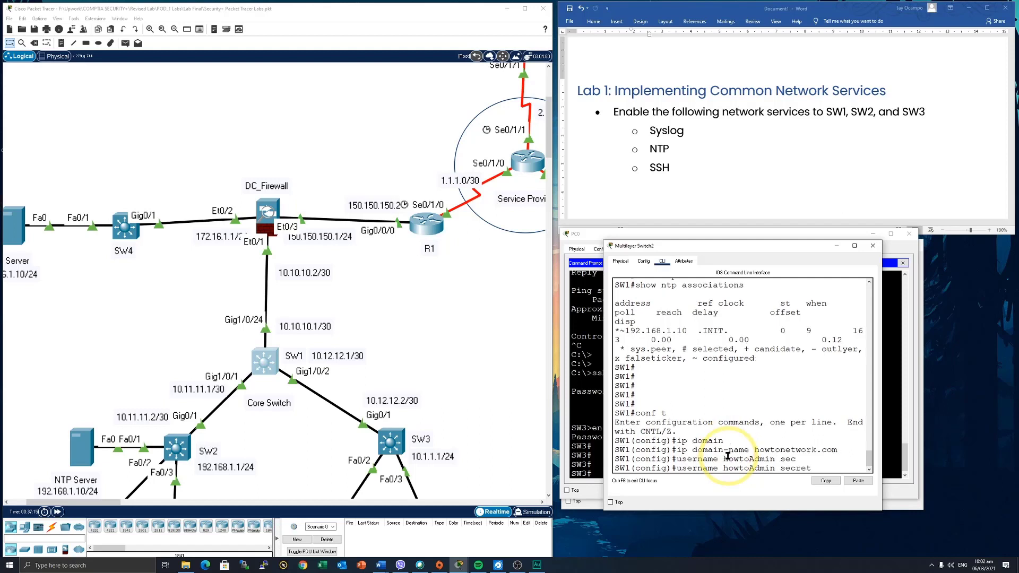
pyautogui.write('howtoPass')
pyautogui.press('Return')
# Set the enable secret password on SW1.
pyautogui.write('enable secre')
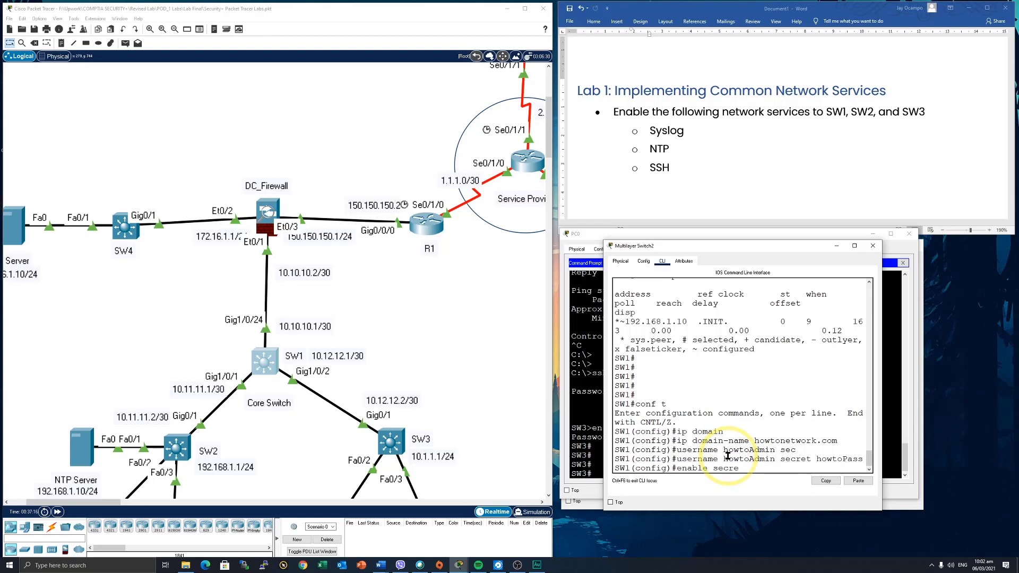
pyautogui.press('Tab')
pyautogui.write('H')
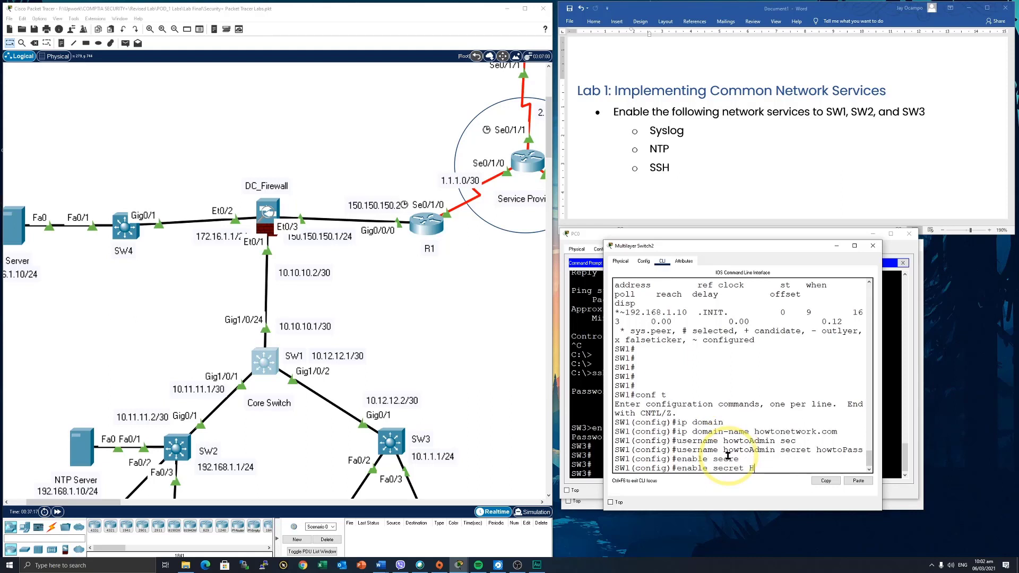
pyautogui.write('owtoPass')
pyautogui.press('Return')
# Configure SW1's VTY lines 0 4 with login local and restrict their transport input to ssh.
pyautogui.write('line vty 0 4')
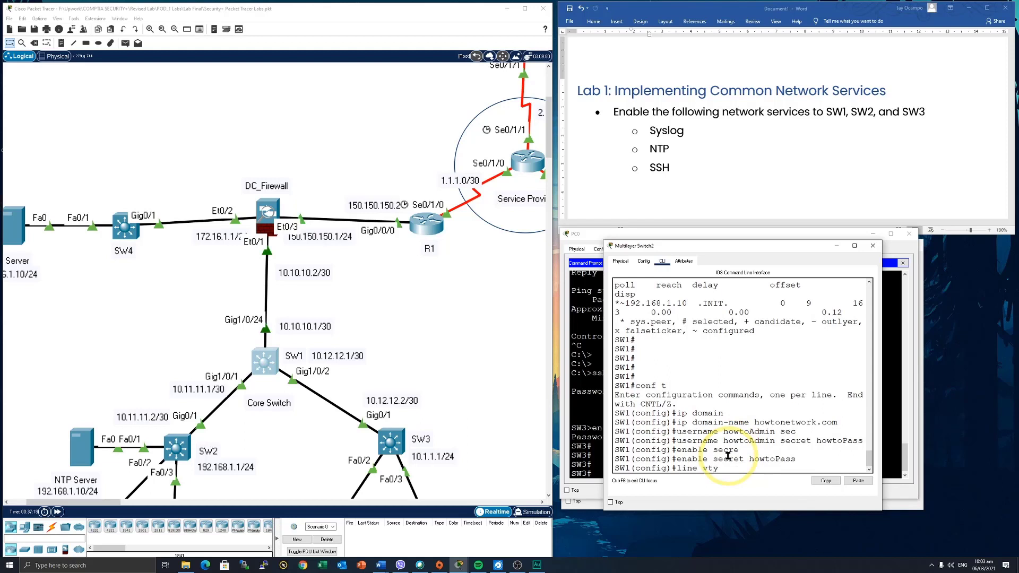
pyautogui.press('Return')
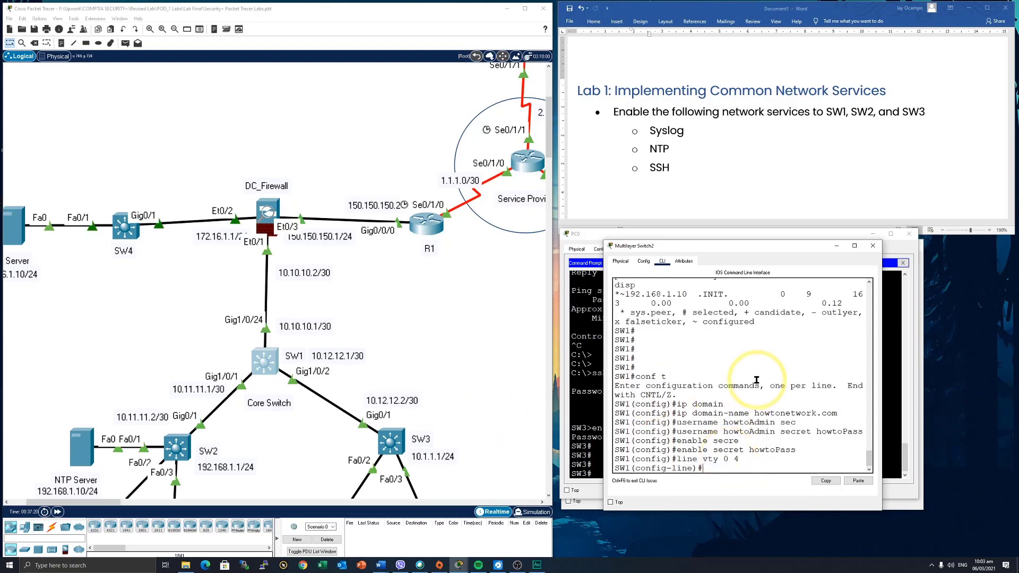
pyautogui.write('log')
pyautogui.press('Tab')
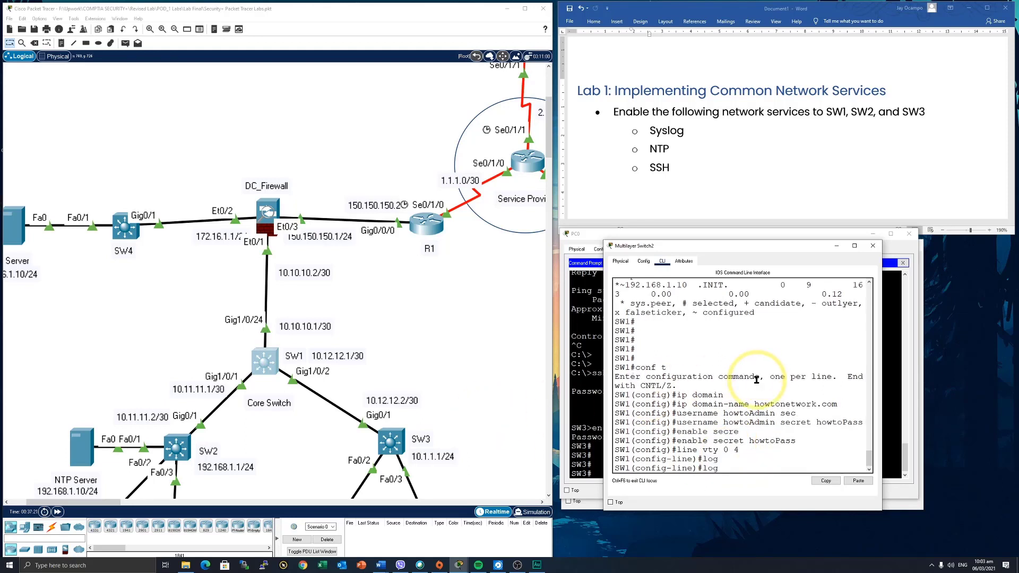
pyautogui.write('in local')
pyautogui.press('Return')
pyautogui.write('tran')
pyautogui.press('Tab')
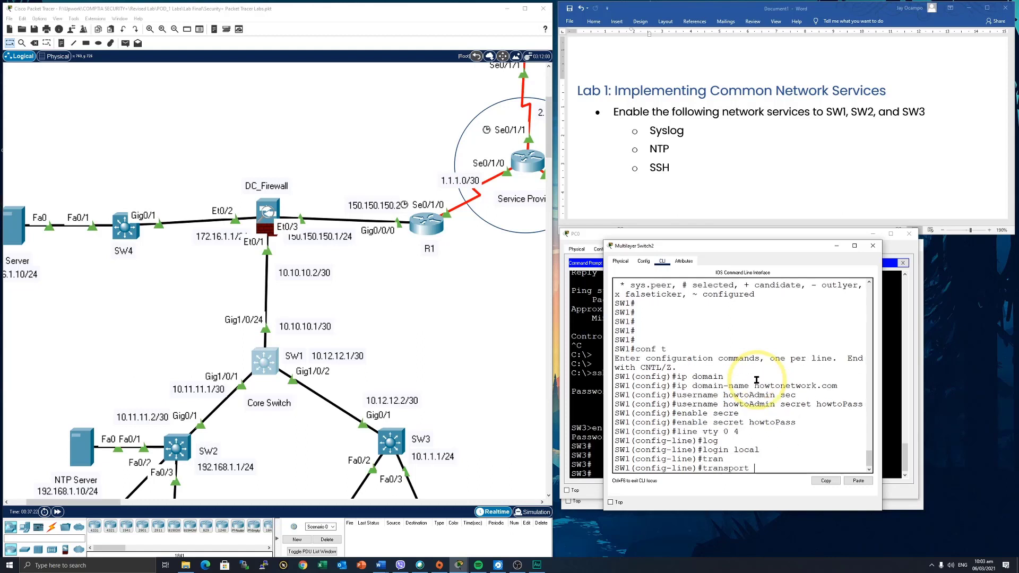
pyautogui.write('input ssh')
pyautogui.press('Return')
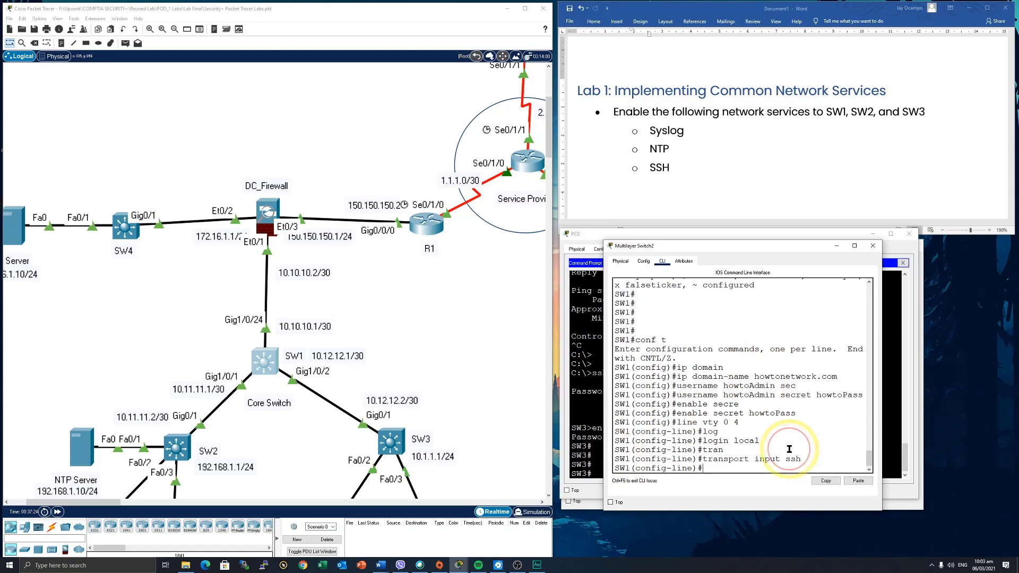
# Leave line configuration and clear any existing RSA keys on SW1 with crypto key zeroize rsa.
pyautogui.click(755, 449)
pyautogui.write('exit')
pyautogui.press('Return')
pyautogui.write('cry')
pyautogui.press('Tab')
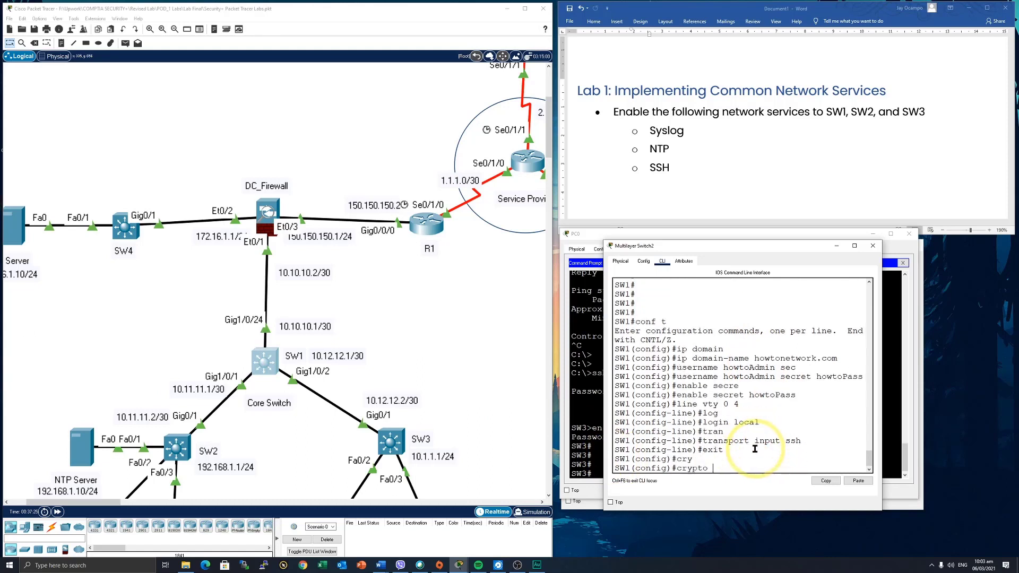
pyautogui.write('key zer')
pyautogui.press('Tab')
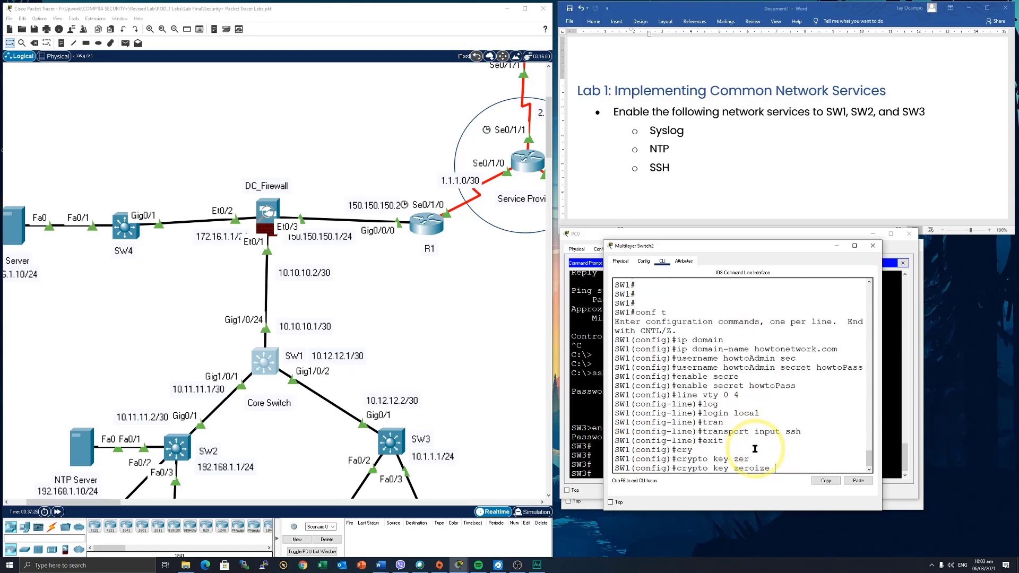
pyautogui.write('rsa')
pyautogui.press('Tab')
pyautogui.press('Return')
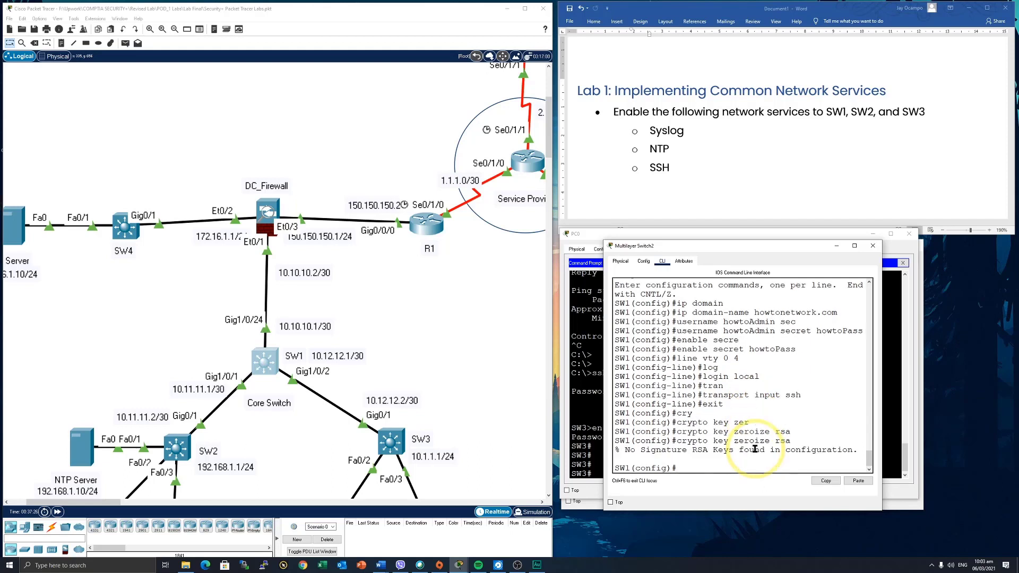
# Generate RSA keys on SW1 with crypto key generate rsa and a 1024-bit modulus.
pyautogui.write('cry')
pyautogui.press('Tab')
pyautogui.write('key')
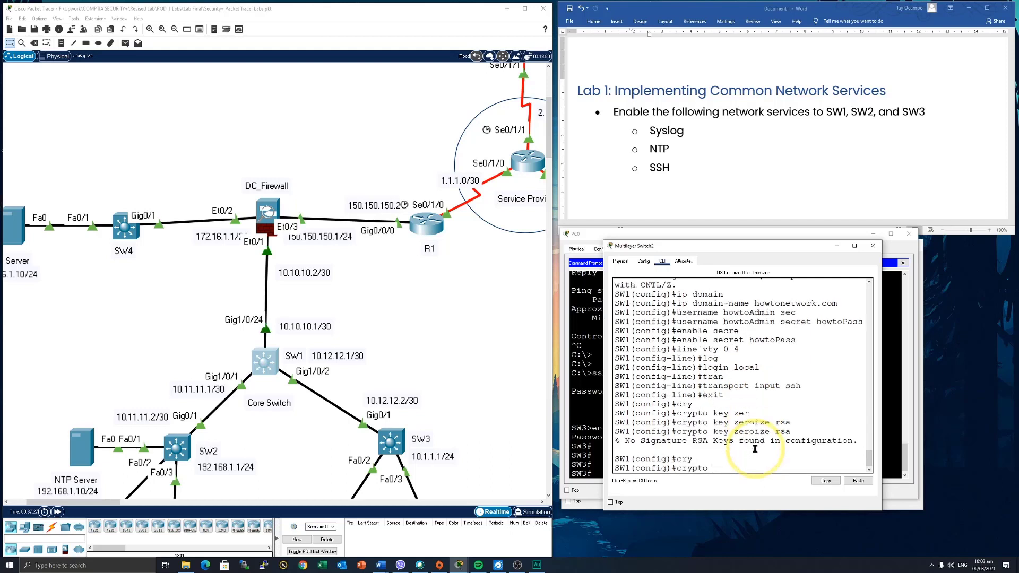
pyautogui.write(' gen')
pyautogui.press('Tab')
pyautogui.write('rsa')
pyautogui.press('Return')
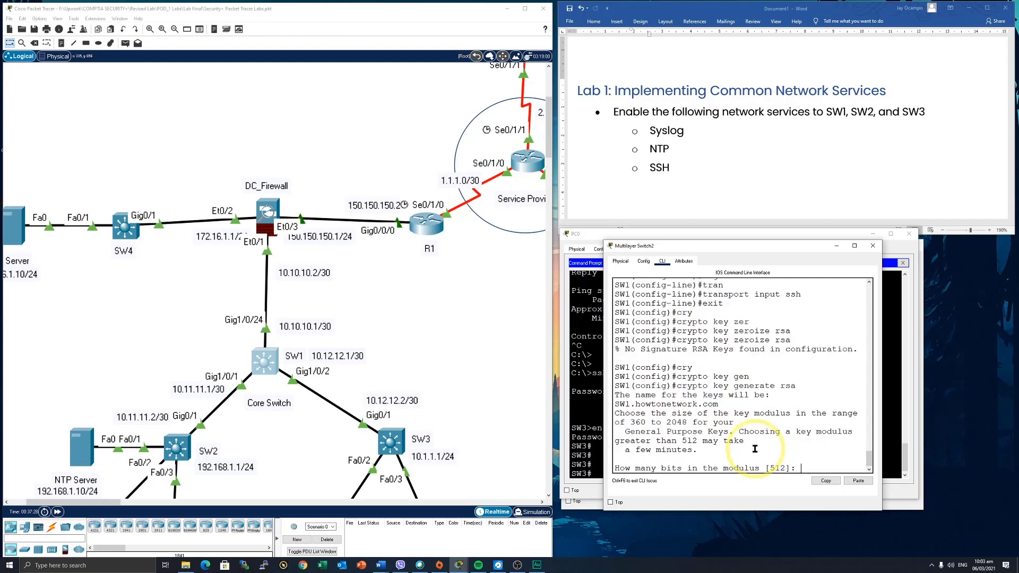
pyautogui.write('1024')
pyautogui.press('Return')
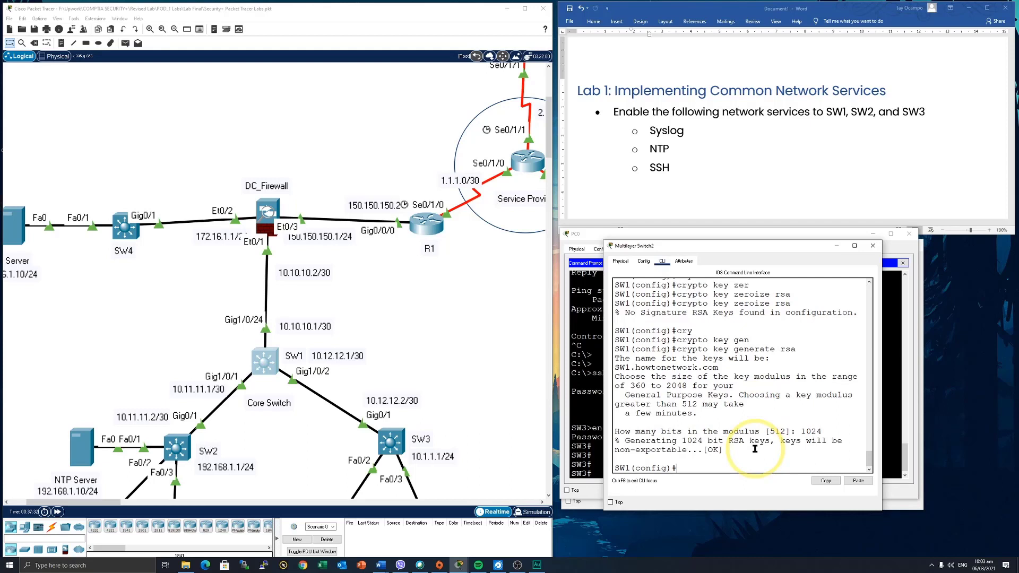
# Set SW1's SSH time-out to 90 and its SSH authentication-retries to 2.
pyautogui.write('ip ssh time')
pyautogui.press('Tab')
pyautogui.write('90')
pyautogui.press('Return')
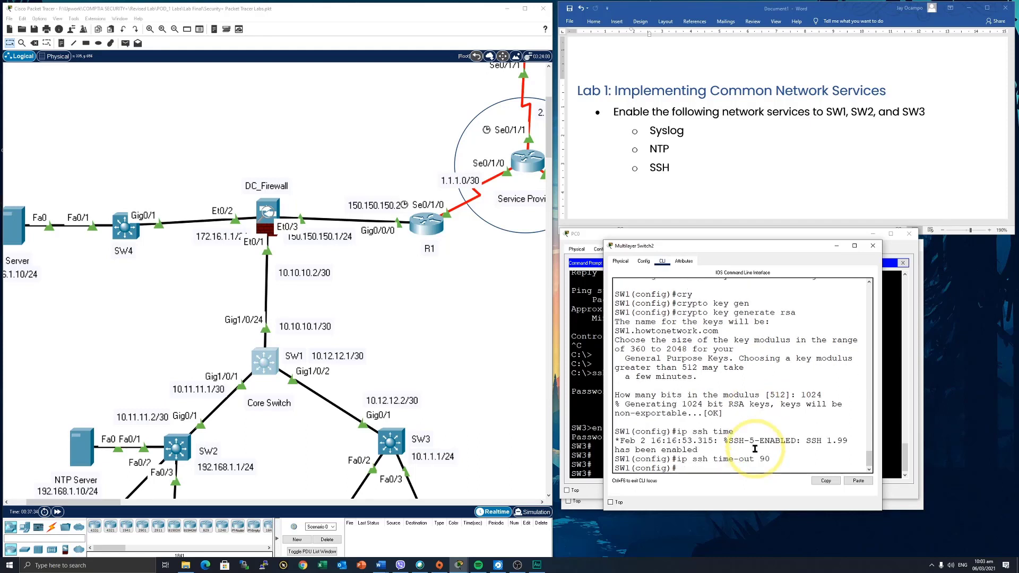
pyautogui.write('ip ssh authe')
pyautogui.press('Tab')
pyautogui.write('2')
pyautogui.press('Return')
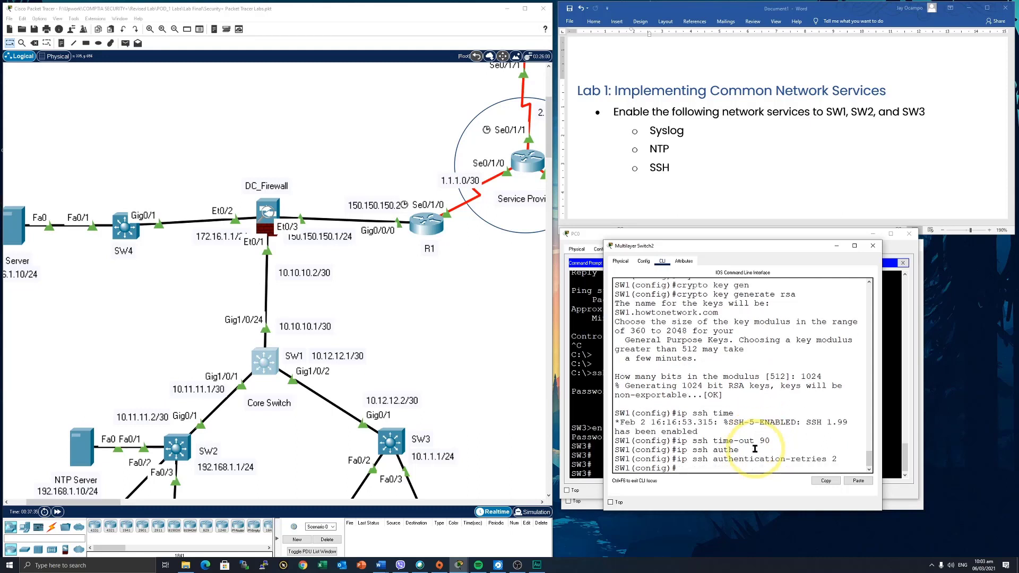
# Set SW1 to use SSH version 2 with ip ssh version 2.
pyautogui.write('ip ssh version 2')
pyautogui.press('Return')
pyautogui.press('Up')
pyautogui.press('Return')
pyautogui.press('Return')
pyautogui.press('Return')
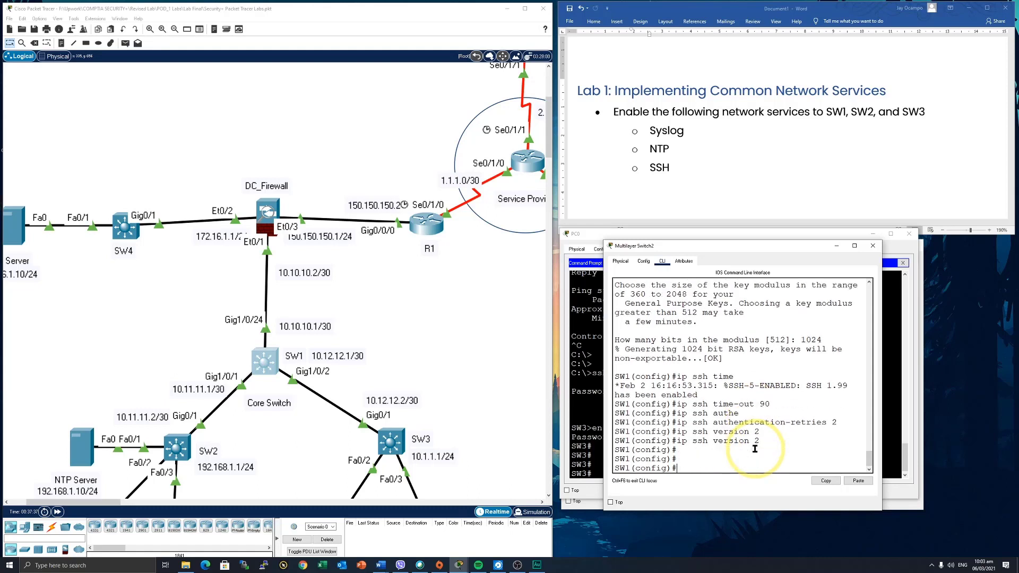
# Return to PC1's command prompt and close the SSH session to SW3 with exit.
pyautogui.click(586, 369)
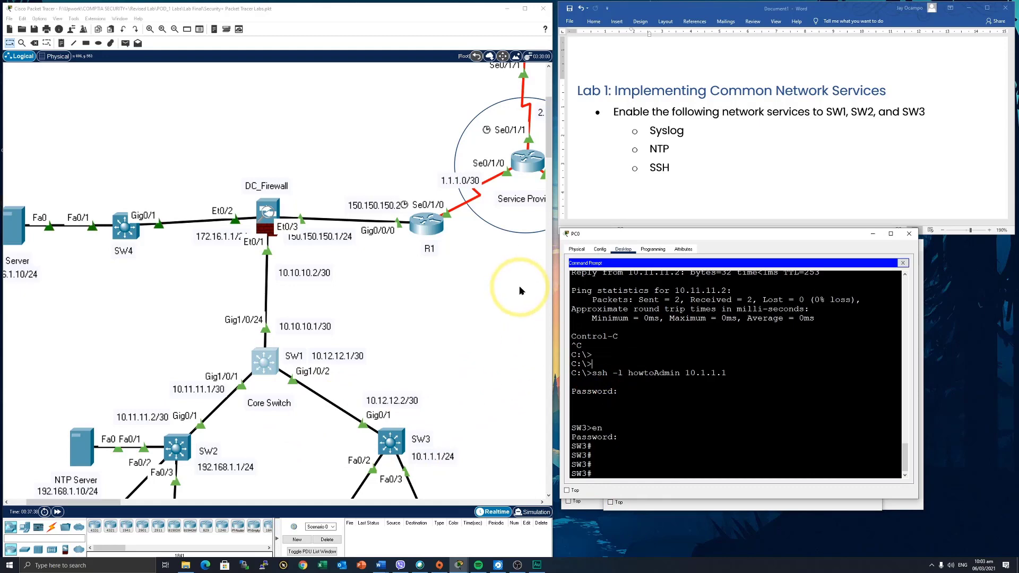
pyautogui.scroll(-5, 520, 290)
pyautogui.scroll(3, 359, 330)
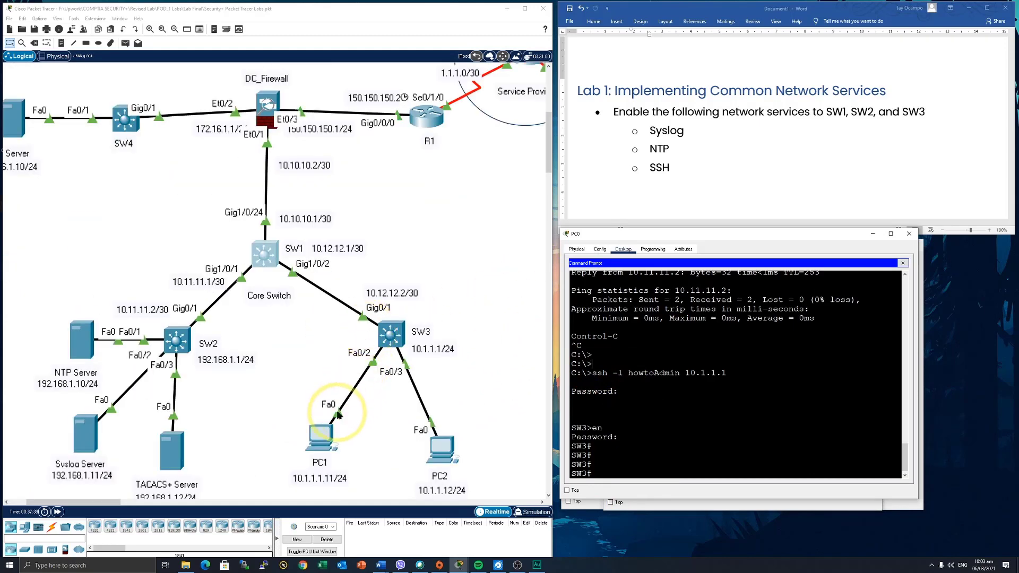
pyautogui.click(673, 460)
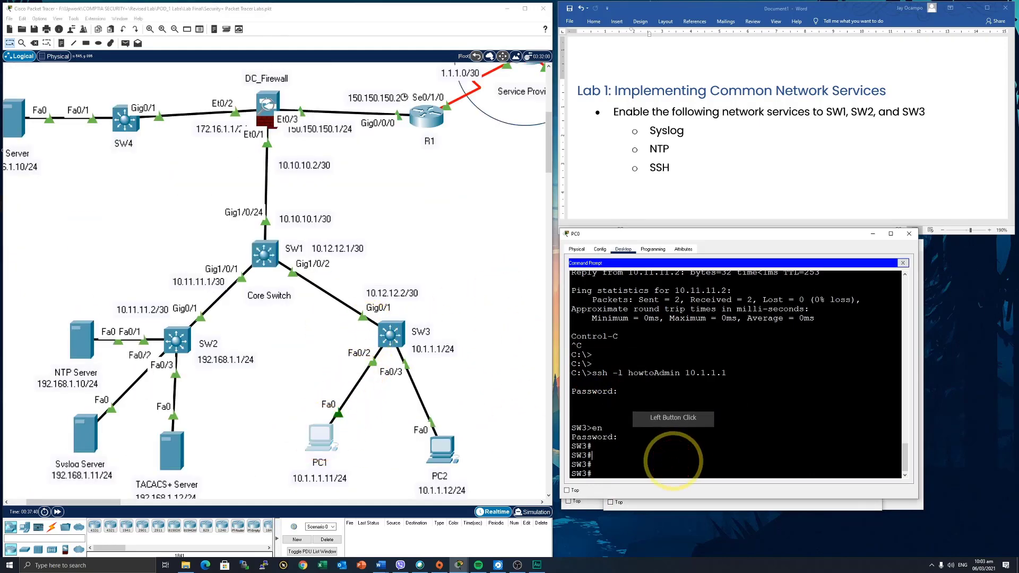
pyautogui.write('exit')
pyautogui.press('Return')
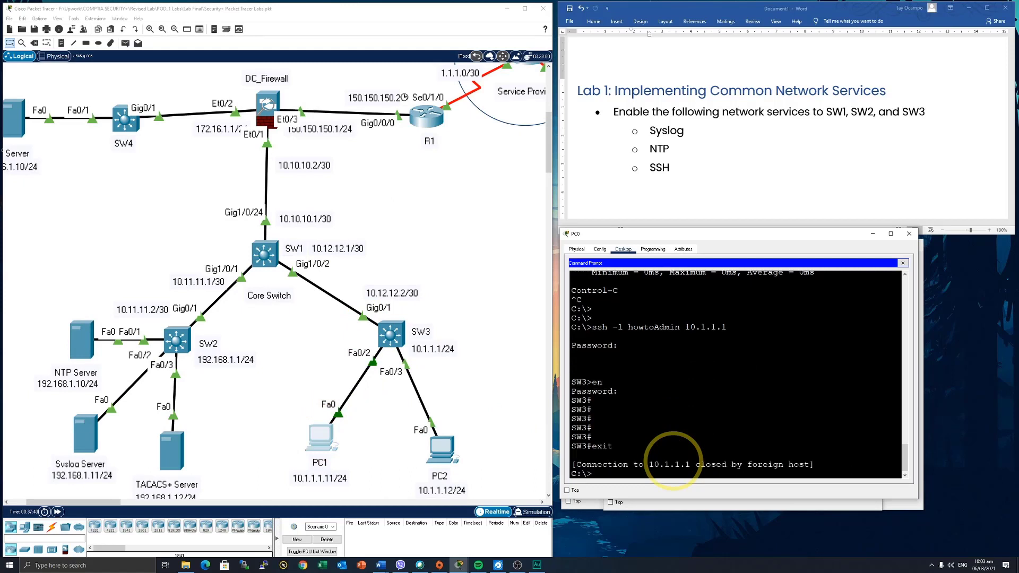
pyautogui.press('Return')
pyautogui.press('Return')
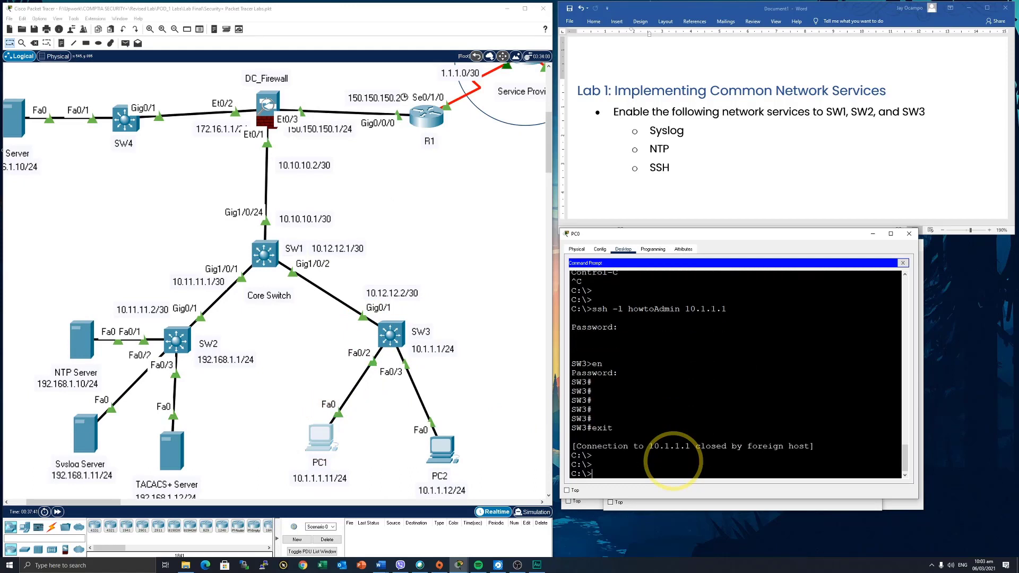
# Try to open an SSH session from PC1 to SW1 at 10.12.12.1 as howtoAdmin with the account password and enter privileged mode.
pyautogui.write('ssh 10.12')
pyautogui.press('BackSpace')
pyautogui.press('BackSpace')
pyautogui.press('BackSpace')
pyautogui.press('BackSpace')
pyautogui.press('BackSpace')
pyautogui.press('BackSpace')
pyautogui.press('BackSpace')
pyautogui.press('BackSpace')
pyautogui.write('-l ')
pyautogui.write('howo')
pyautogui.write('oAdmin')
pyautogui.write(' 19')
pyautogui.write('.12.12.1')
pyautogui.press('Return')
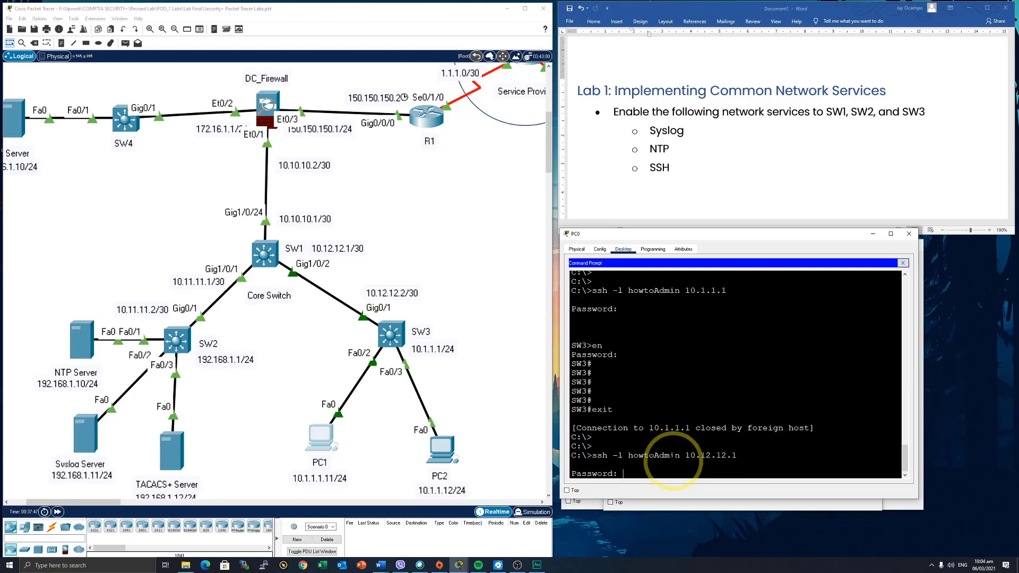
pyautogui.press('Return')
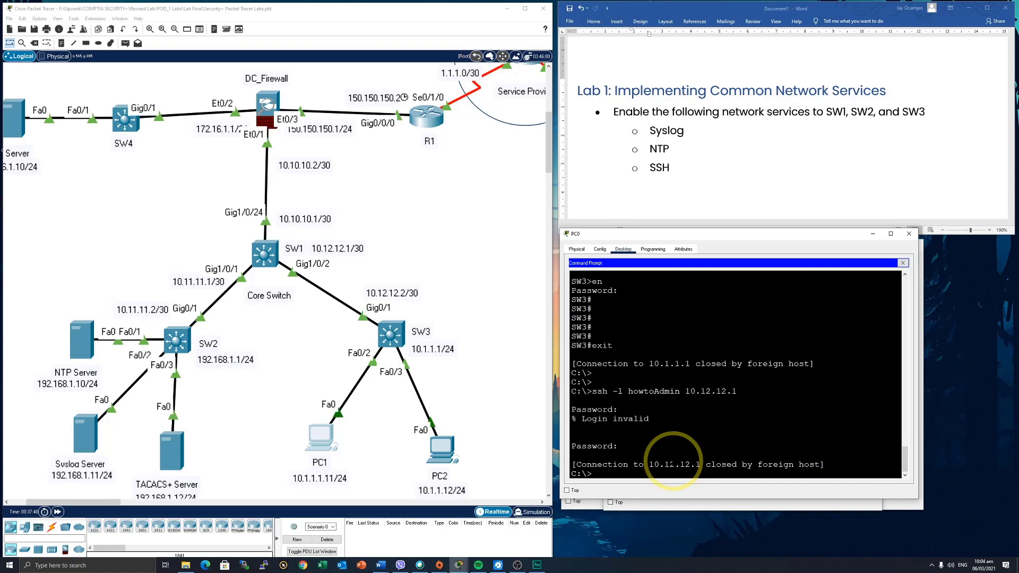
pyautogui.write('en')
pyautogui.press('Return')
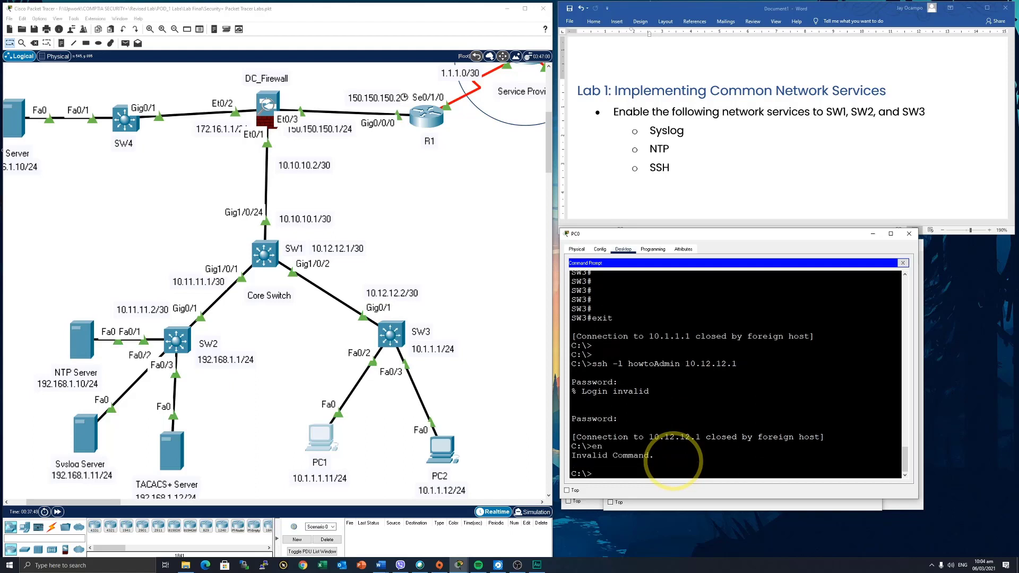
pyautogui.write('en')
pyautogui.press('Return')
# Reissue ssh -l howtoAdmin 10.12.12.1 from PC1 and enter the account password to log in to SW1.
pyautogui.press('Up')
pyautogui.press('Up')
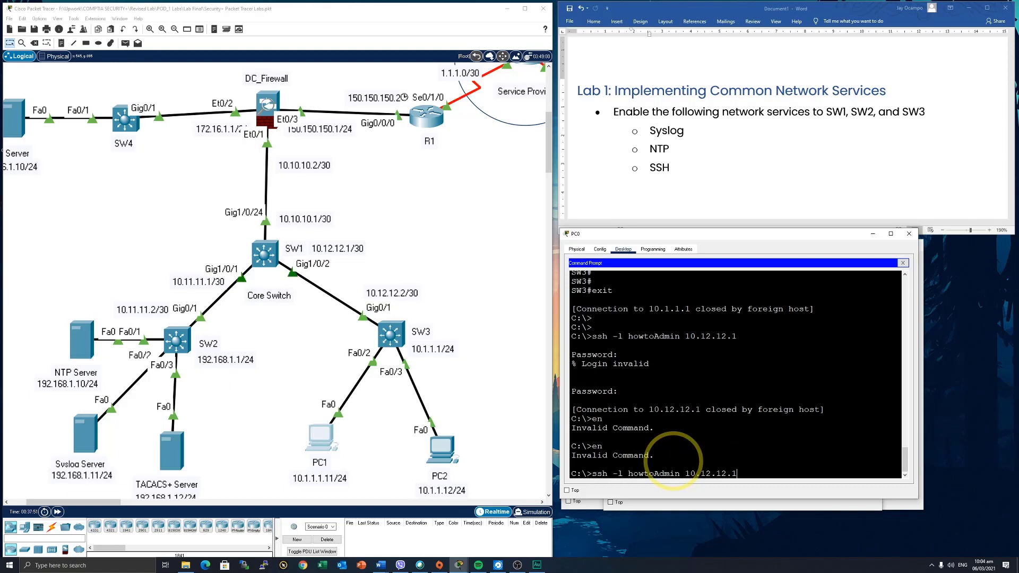
pyautogui.press('Return')
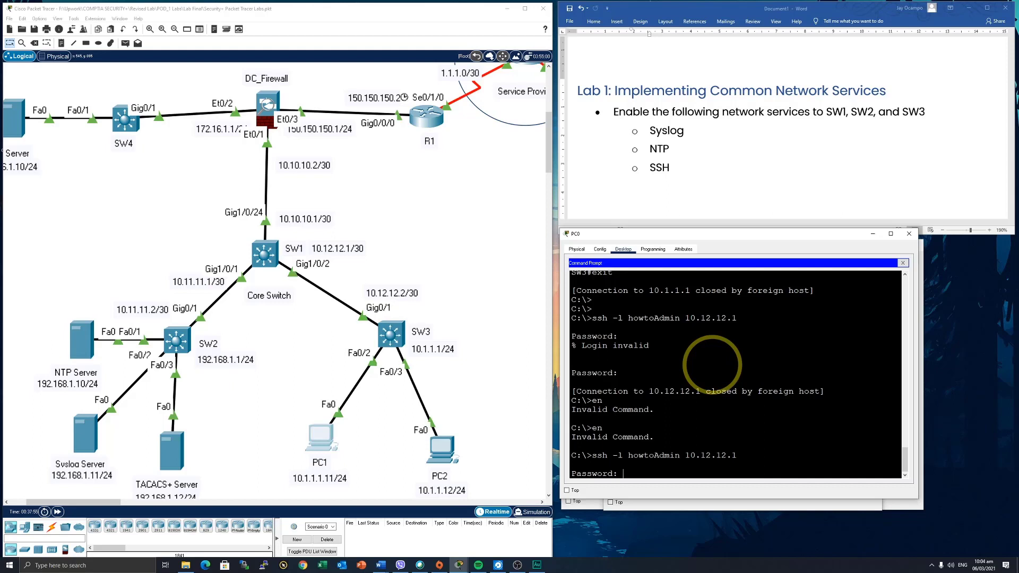
pyautogui.press('Return')
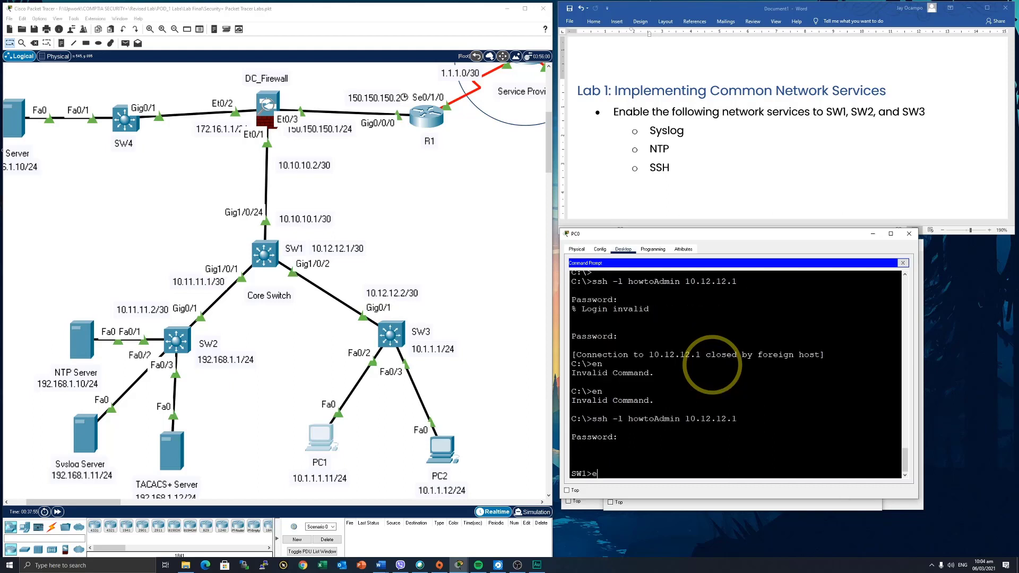
# Enter privileged mode on SW1 in PC1's SSH session by running en and supplying the enable password.
pyautogui.write('en')
pyautogui.press('Return')
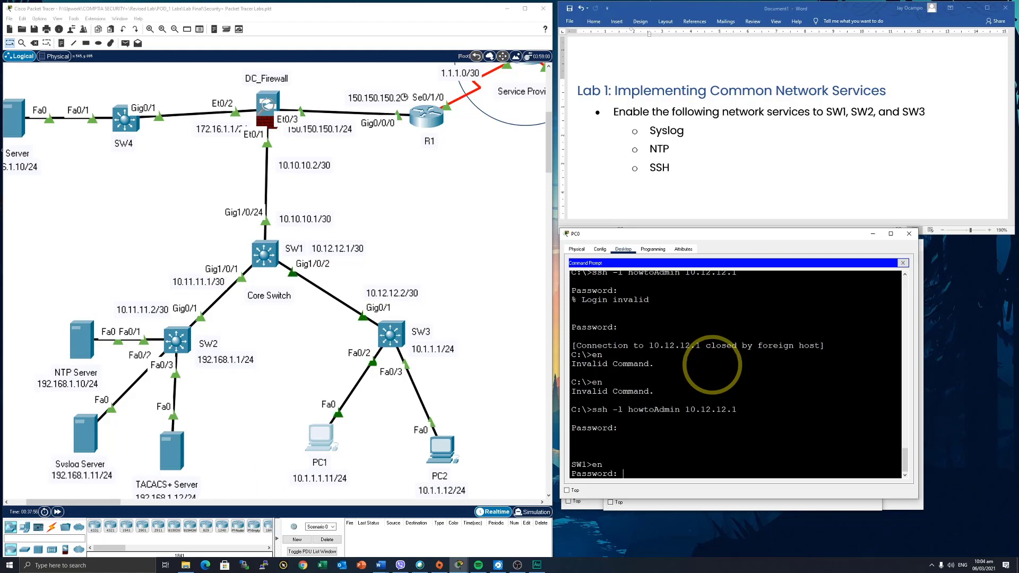
pyautogui.press('Return')
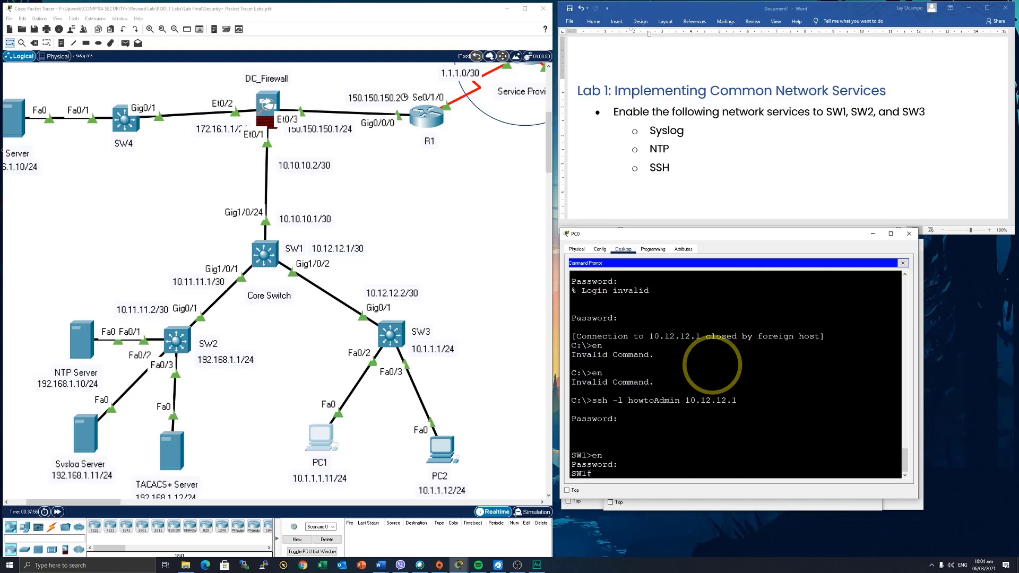
# Open the command line of SW2, widen its window, and enter global configuration mode with conf t.
pyautogui.click(178, 336)
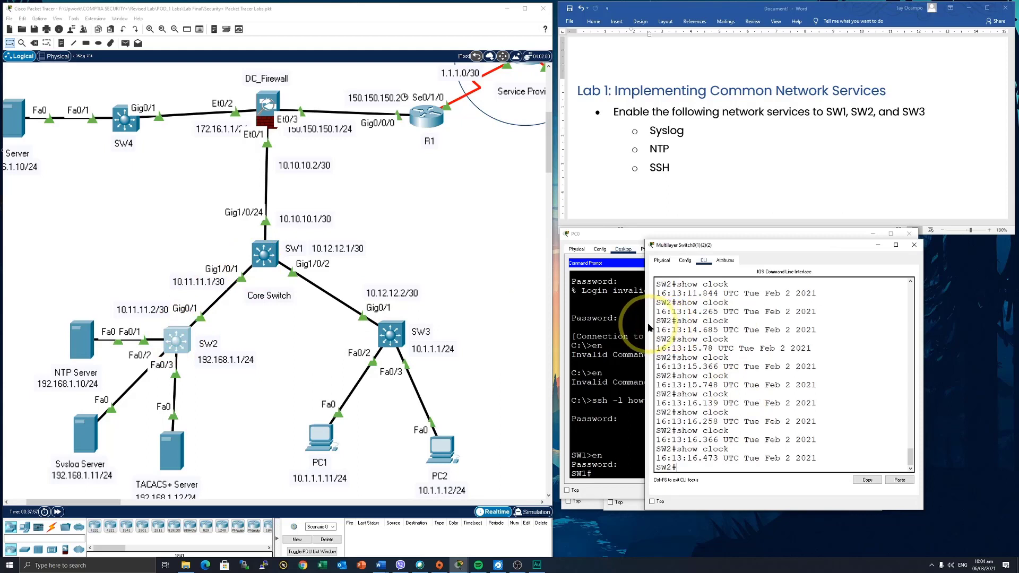
pyautogui.moveTo(648, 327); pyautogui.dragTo(574, 325)
pyautogui.click(700, 404)
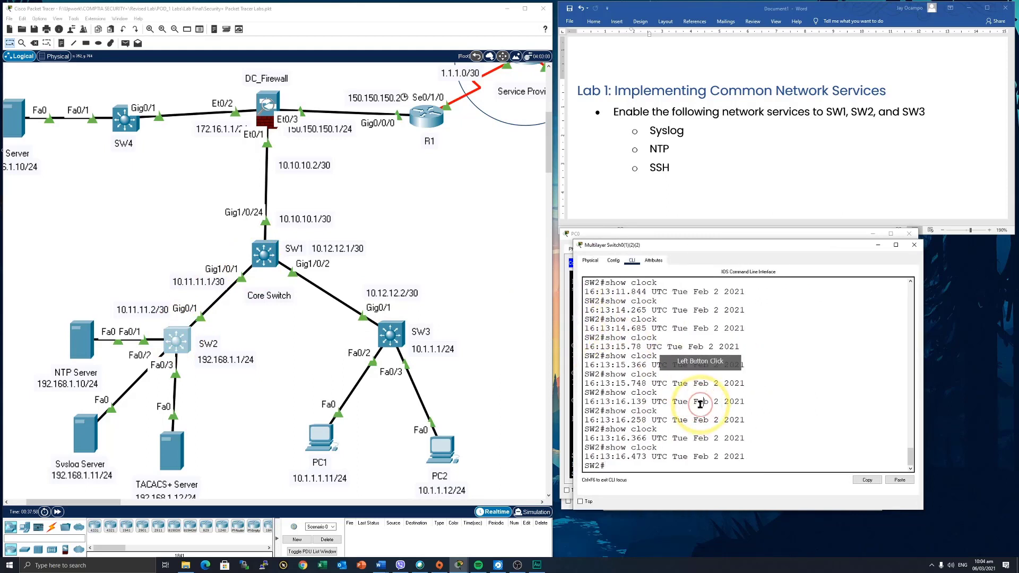
pyautogui.press('Return')
pyautogui.press('Return')
pyautogui.press('Return')
pyautogui.press('Return')
pyautogui.write('conf t')
pyautogui.press('Return')
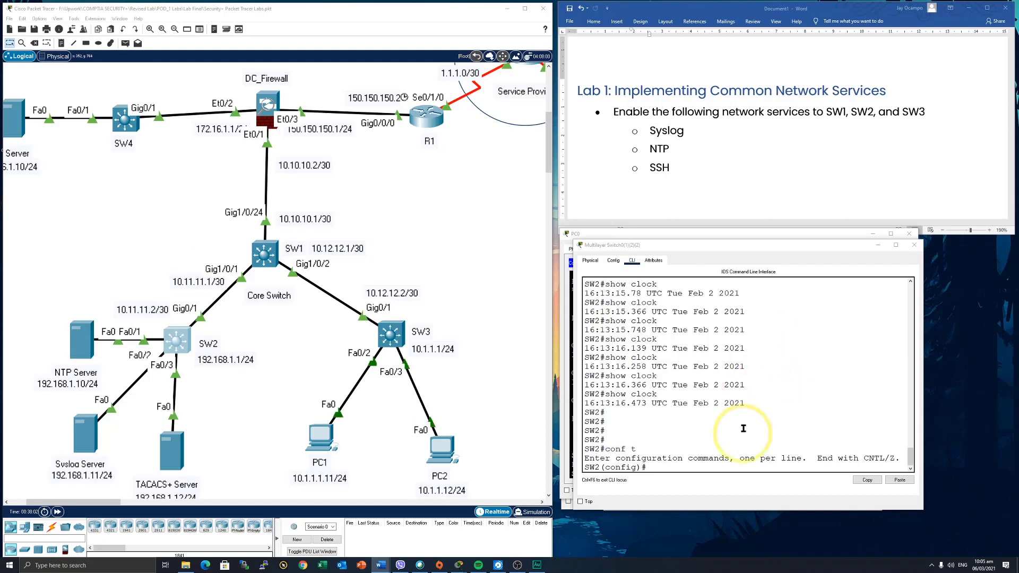
# Set SW2's domain name to howtonetwork.com with ip domain-name.
pyautogui.click(723, 436)
pyautogui.press('Return')
pyautogui.press('Return')
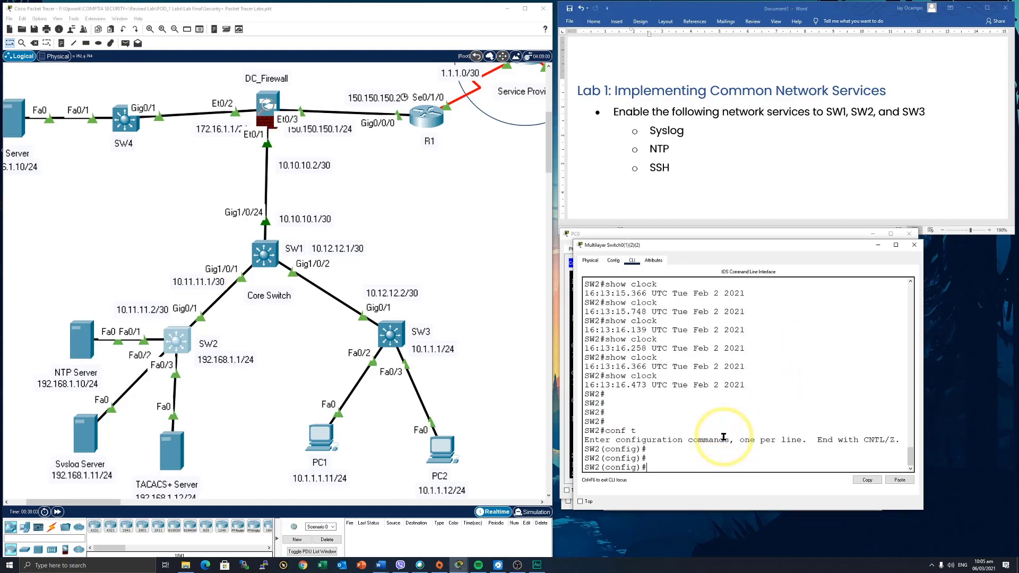
pyautogui.write('ip domain')
pyautogui.press('Tab')
pyautogui.write('-nam')
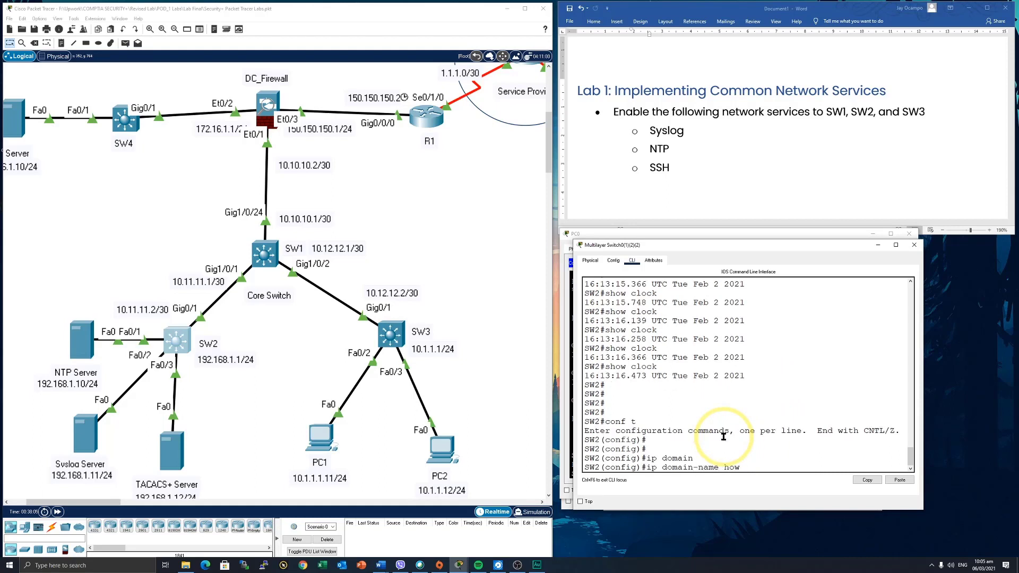
pyautogui.write('e howtonetwork.com')
pyautogui.press('Return')
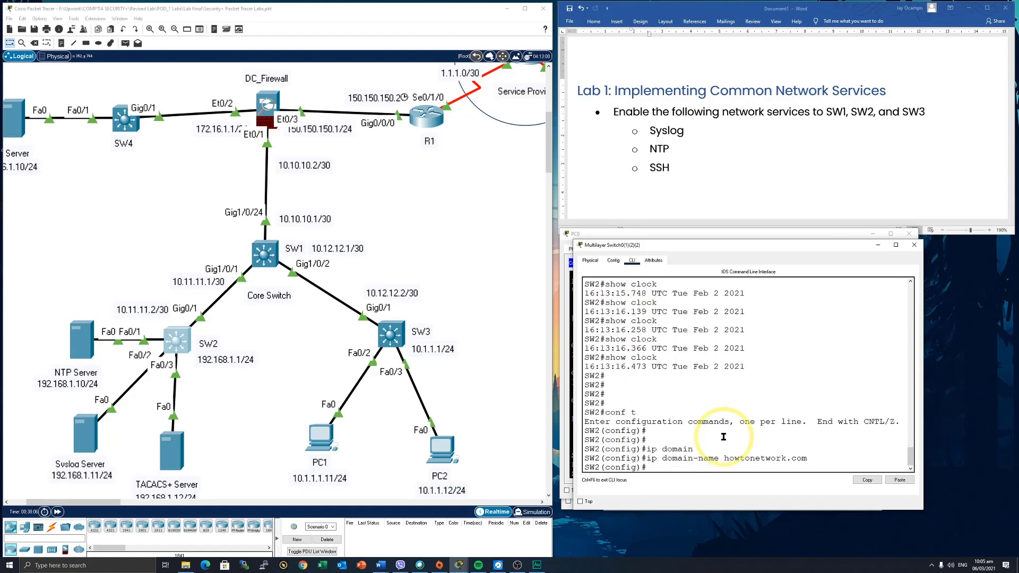
# Create the local user howtoAdmin on SW2 with the account password as its secret.
pyautogui.write('username howtoAdmin sec')
pyautogui.press('Tab')
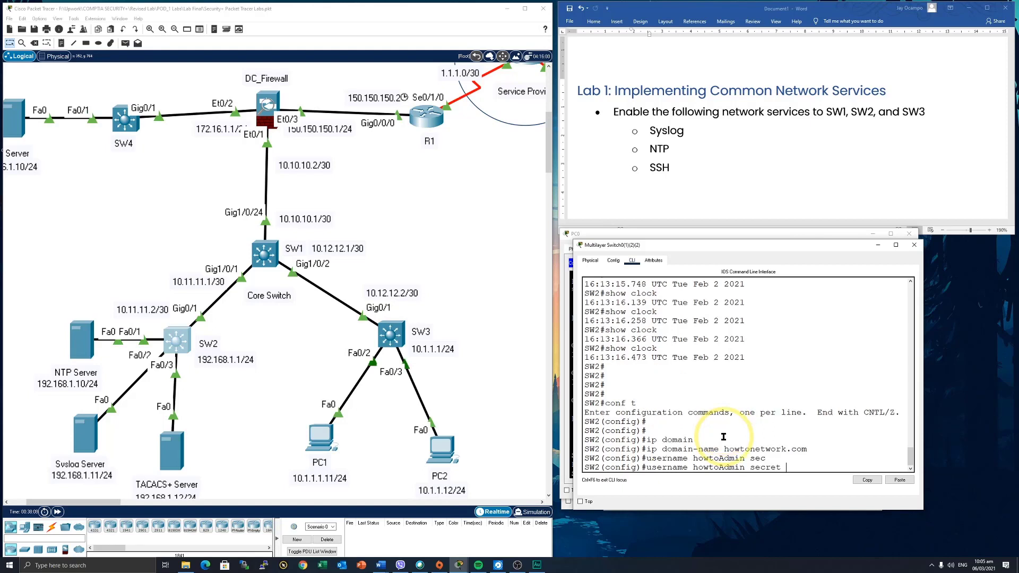
pyautogui.write('howot')
pyautogui.write('Pass')
pyautogui.press('Return')
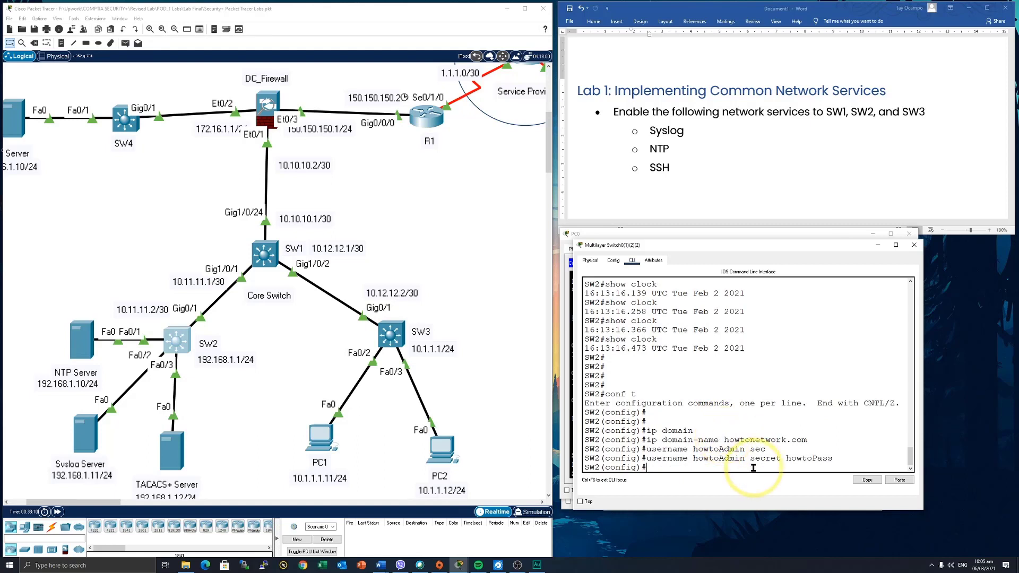
# Set the privileged-mode password on SW2 with the enable secret command.
pyautogui.click(816, 424)
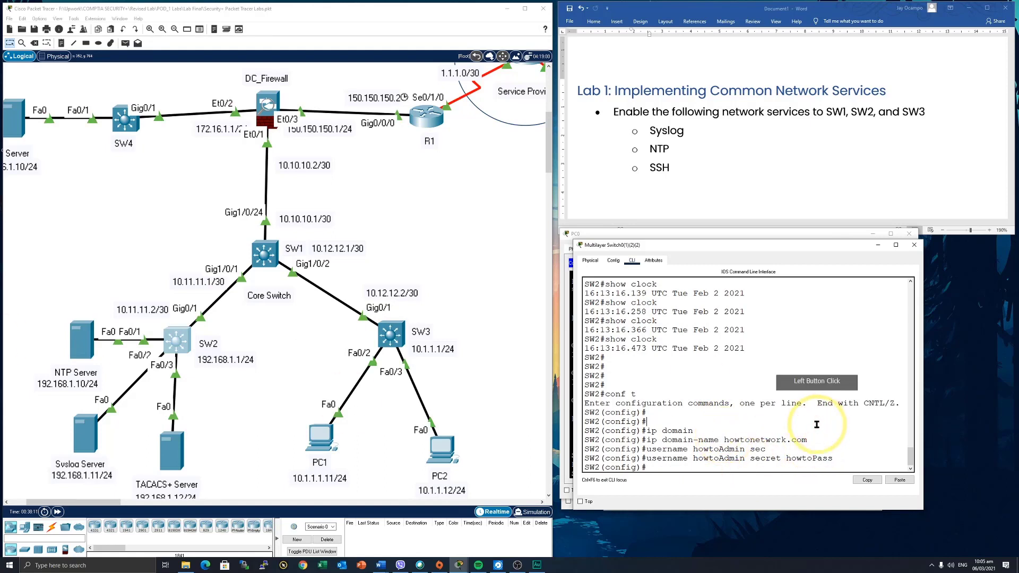
pyautogui.write('enable secre')
pyautogui.press('Tab')
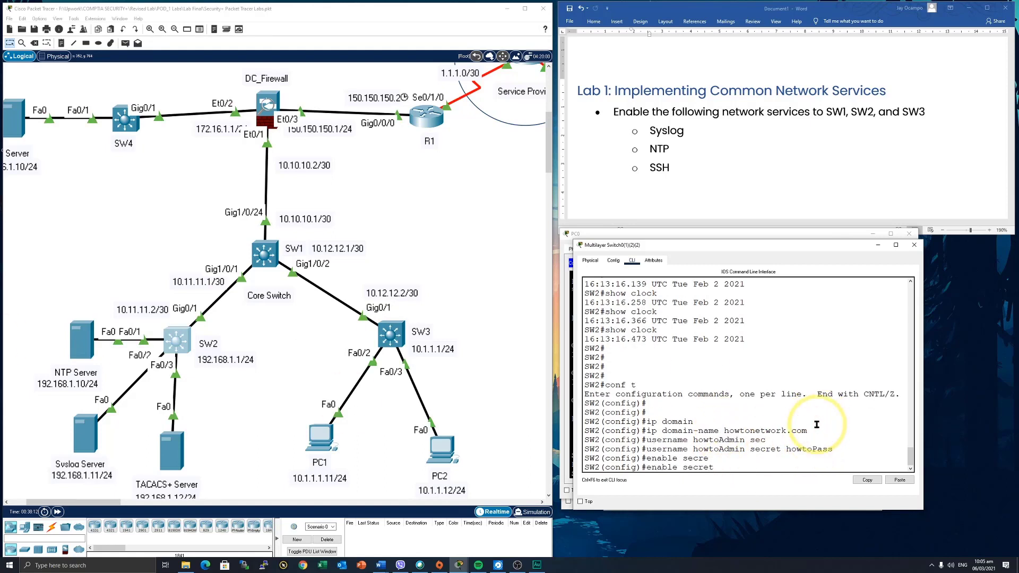
pyautogui.write('howtoPass')
pyautogui.press('Return')
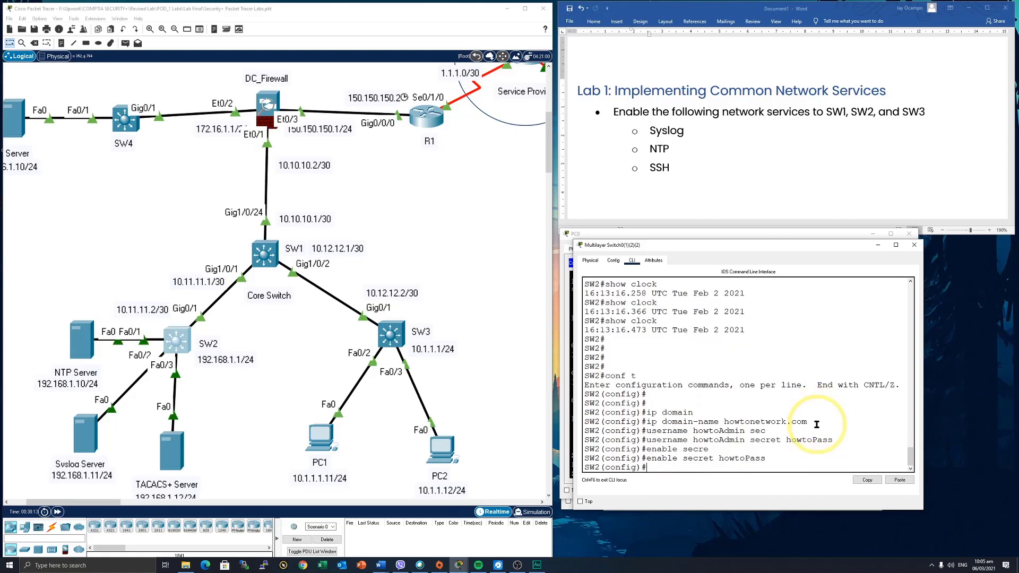
# Enter SW2's line vty 0 4 configuration and require local user authentication with login local.
pyautogui.write('linev')
pyautogui.press('Tab')
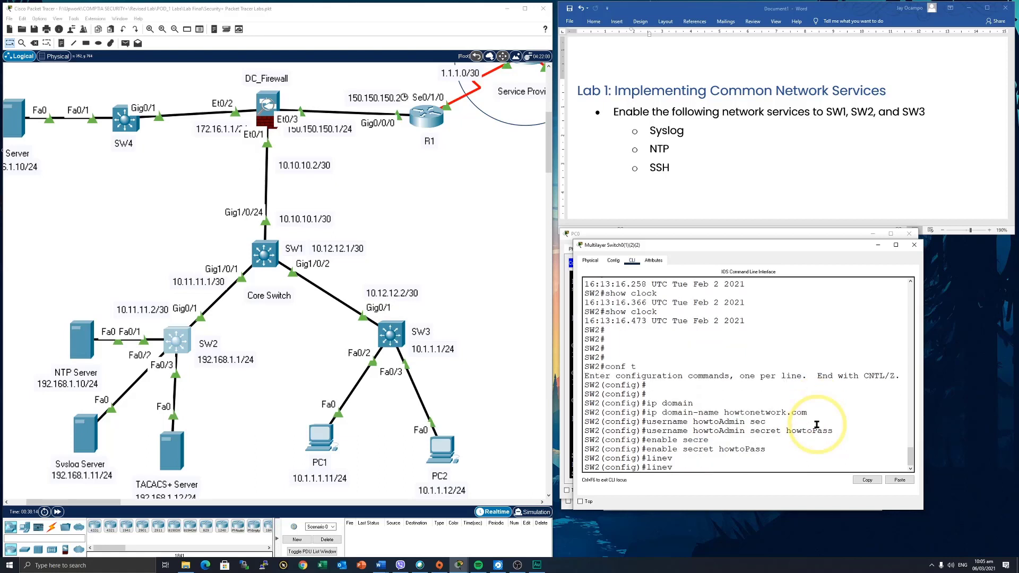
pyautogui.press('Return')
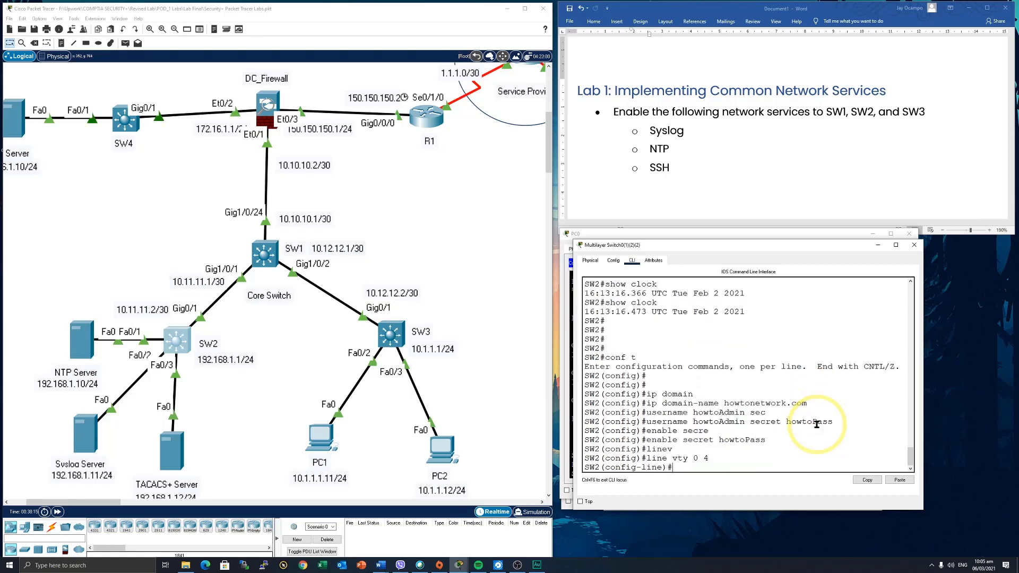
pyautogui.write('log')
pyautogui.press('Tab')
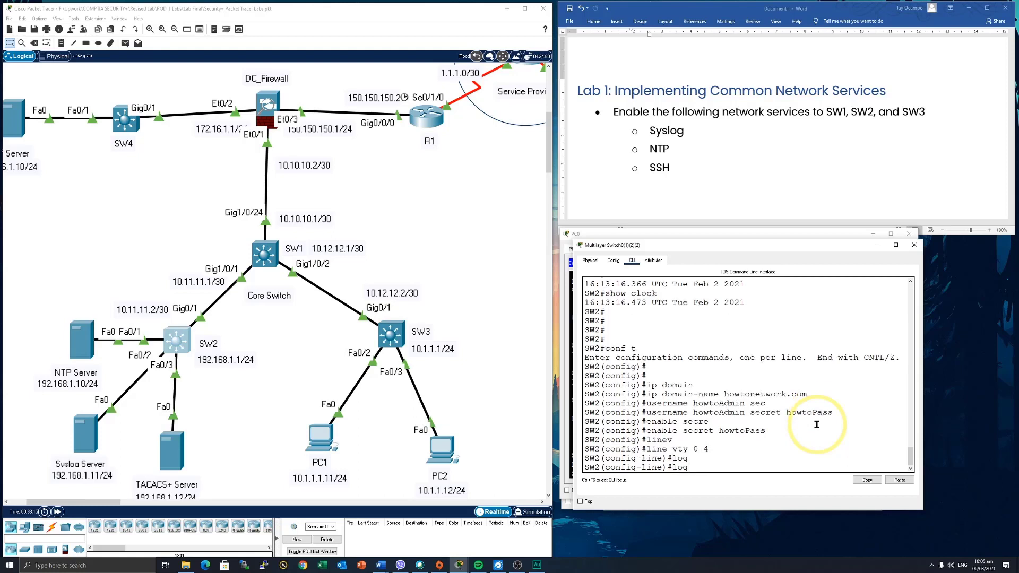
pyautogui.press('Tab')
pyautogui.press('Tab')
pyautogui.press('Return')
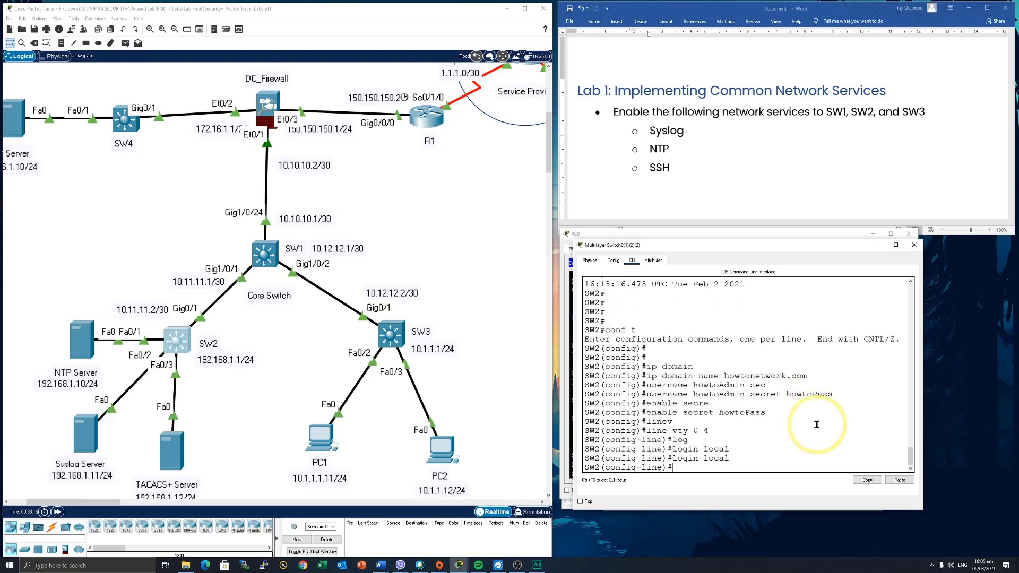
# Restrict SW2's vty lines to SSH with transport input ssh and exit line configuration.
pyautogui.write('tran')
pyautogui.press('Tab')
pyautogui.write('int')
pyautogui.press('Tab')
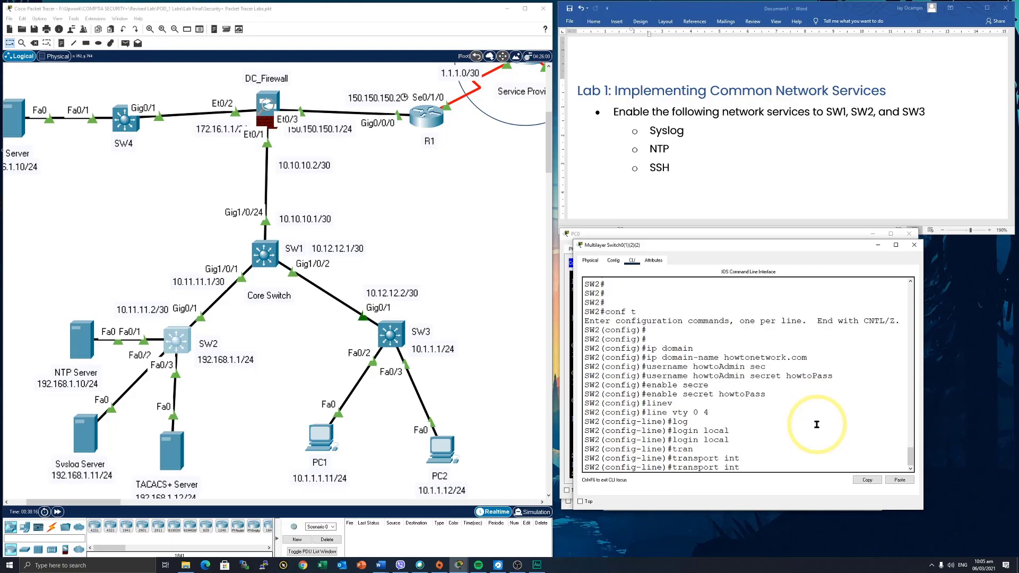
pyautogui.press('BackSpace')
pyautogui.write('p')
pyautogui.press('Tab')
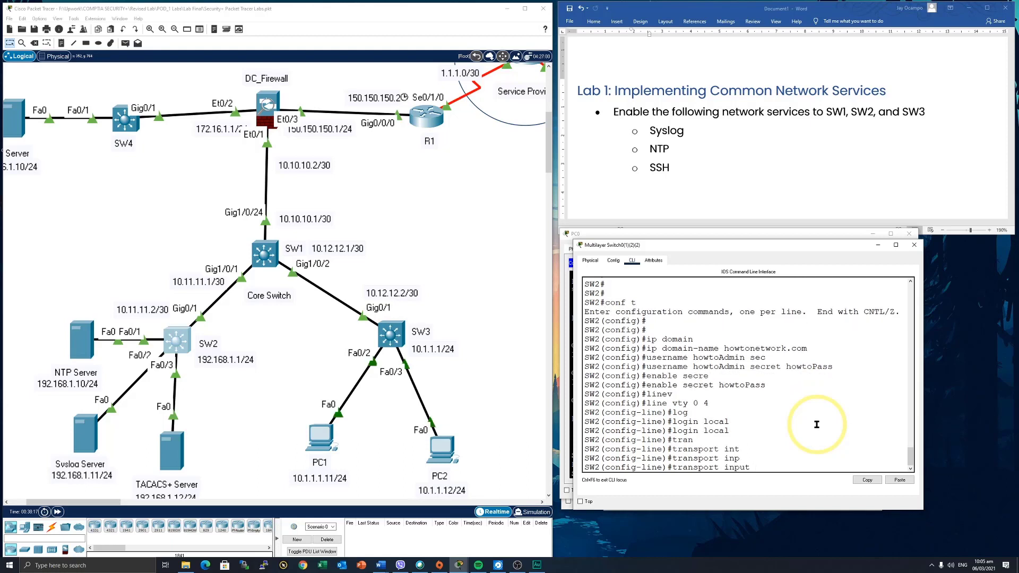
pyautogui.write('ssh')
pyautogui.press('Return')
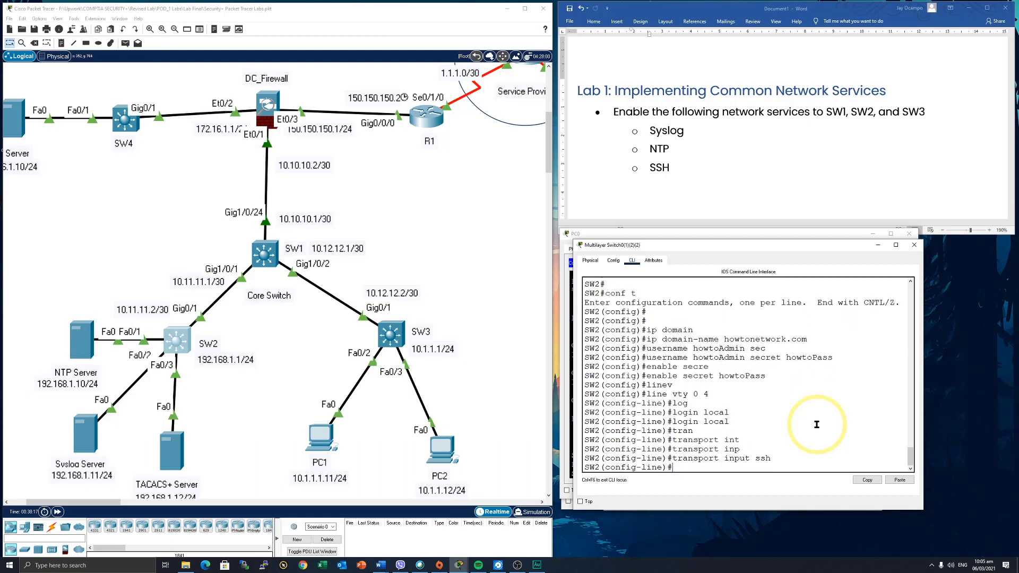
pyautogui.press('Return')
pyautogui.press('Return')
pyautogui.write('exit')
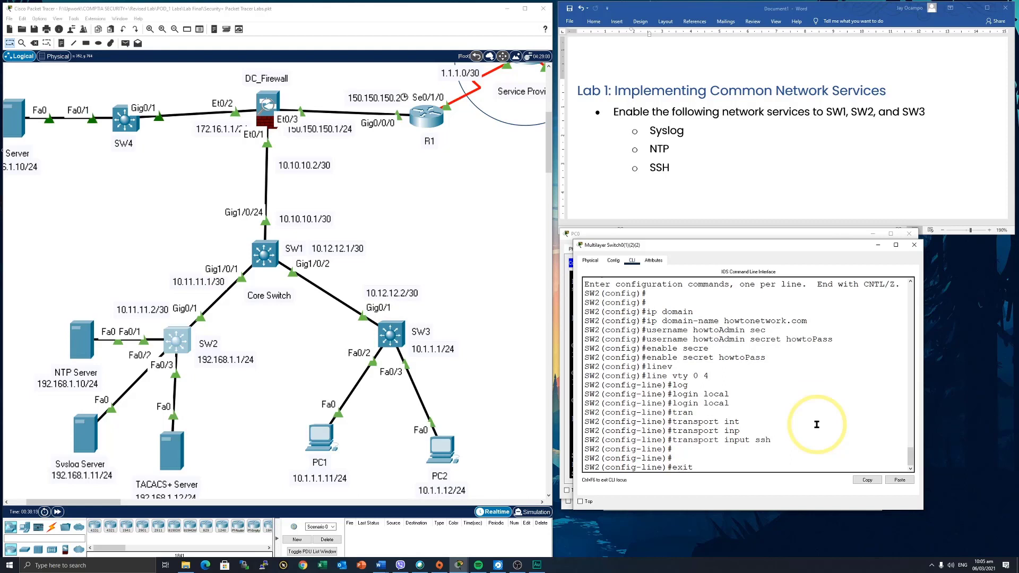
pyautogui.press('Return')
# Clear any existing RSA keys on SW2 with crypto key zeroize rsa.
pyautogui.write('cry')
pyautogui.press('Tab')
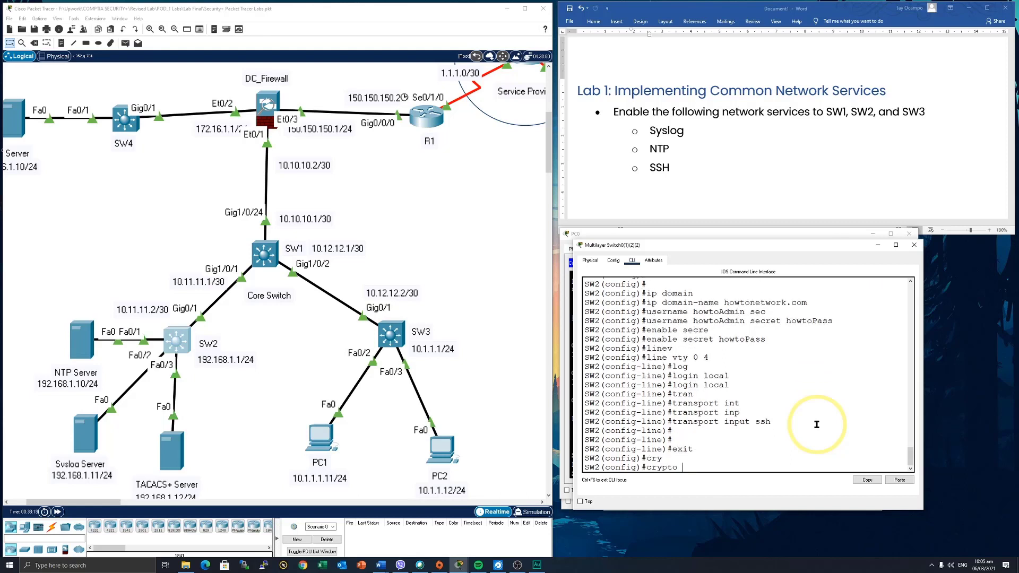
pyautogui.write('key')
pyautogui.press('Tab')
pyautogui.write('zero')
pyautogui.press('Tab')
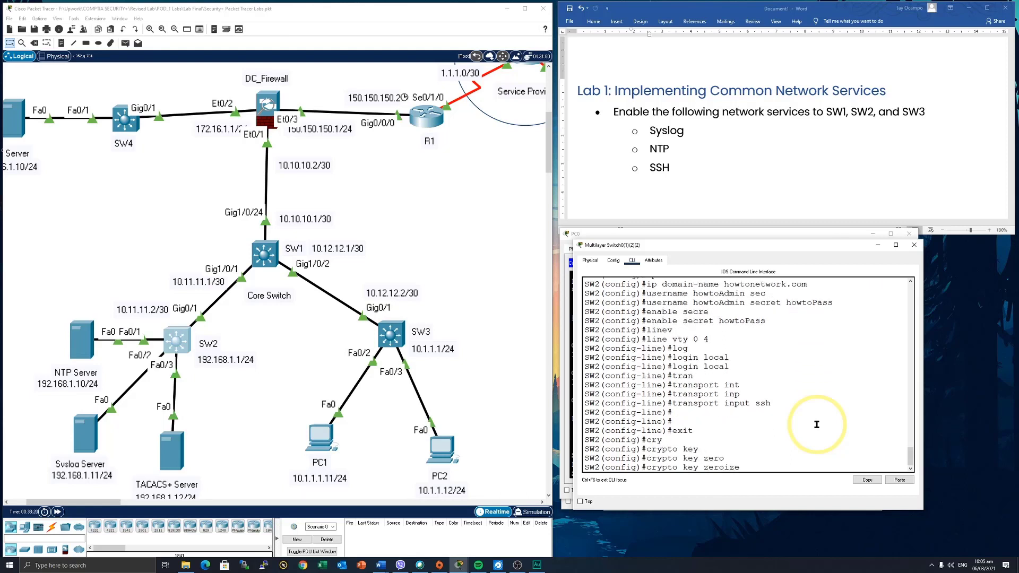
pyautogui.write('rsa')
pyautogui.press('Return')
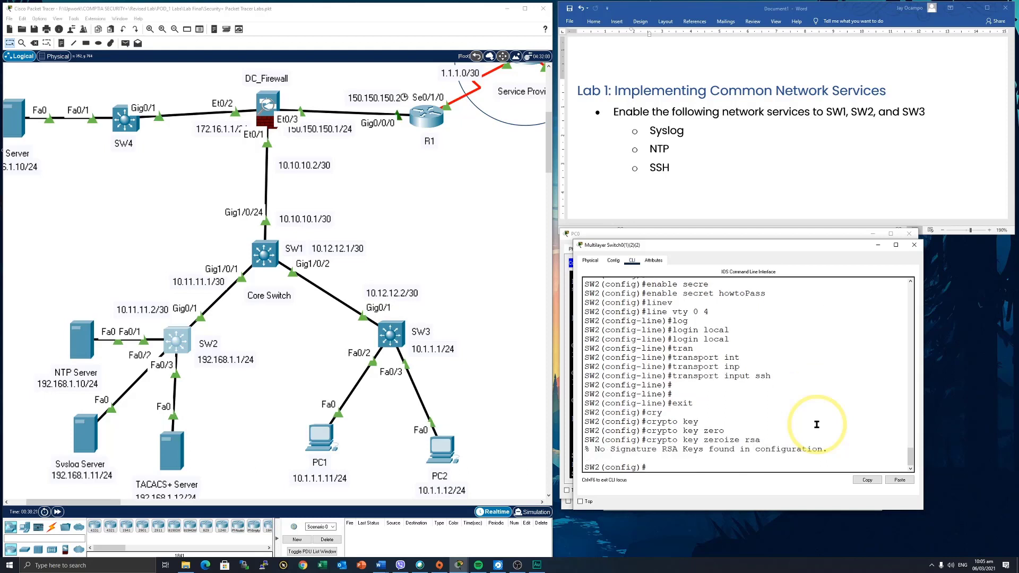
# Generate RSA keys on SW2 with crypto key generate rsa and a modulus of 1024 bits.
pyautogui.write('cry')
pyautogui.press('Tab')
pyautogui.write('key')
pyautogui.press('Tab')
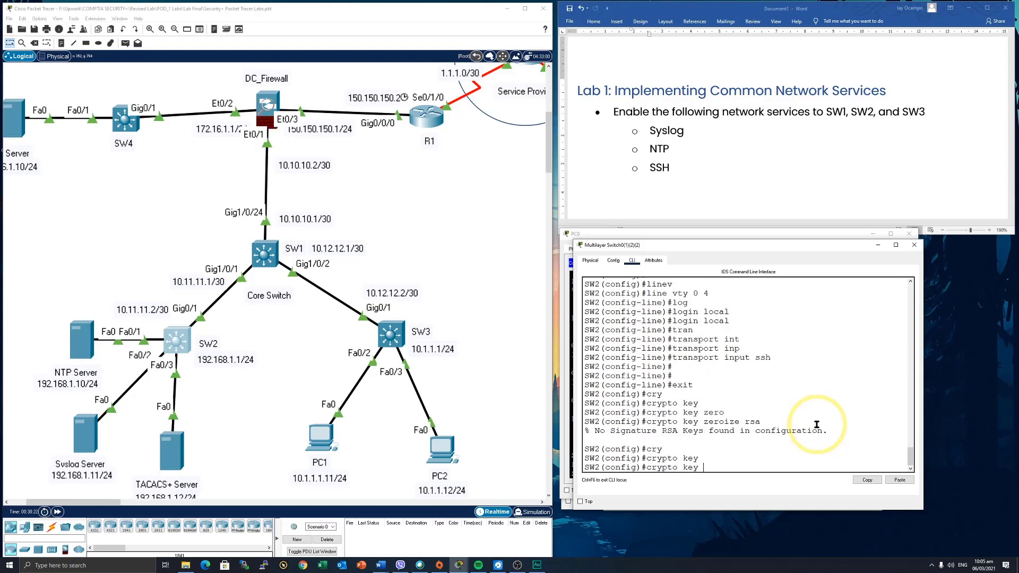
pyautogui.write('gene')
pyautogui.write('r')
pyautogui.press('Tab')
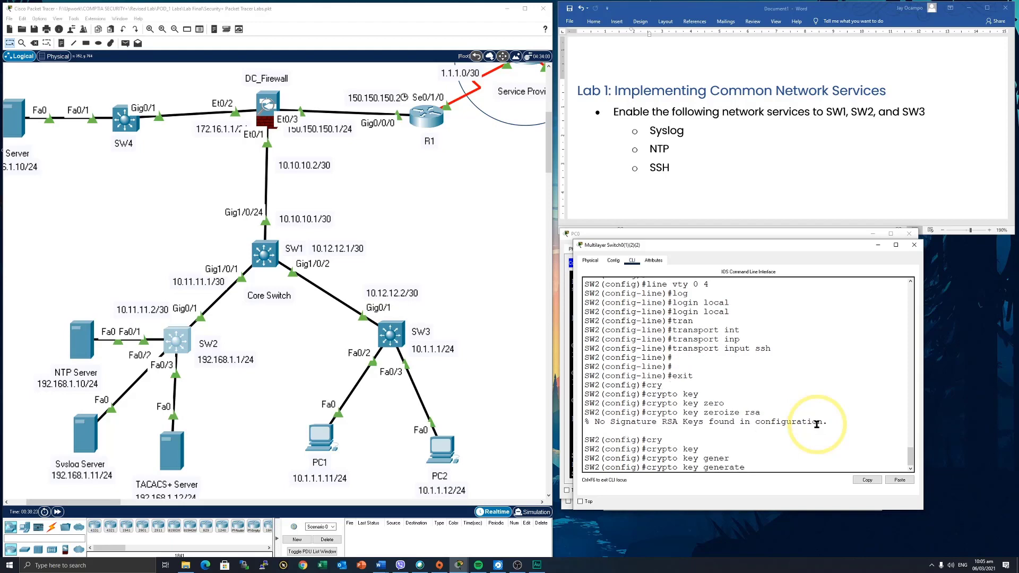
pyautogui.write('rsa')
pyautogui.press('Return')
pyautogui.write('12]: 1024')
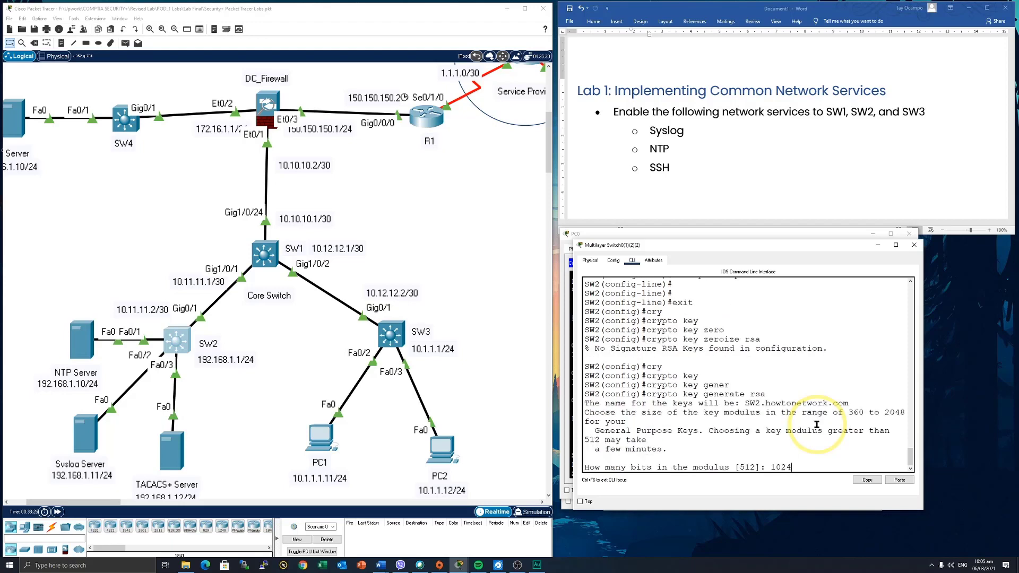
pyautogui.press('Return')
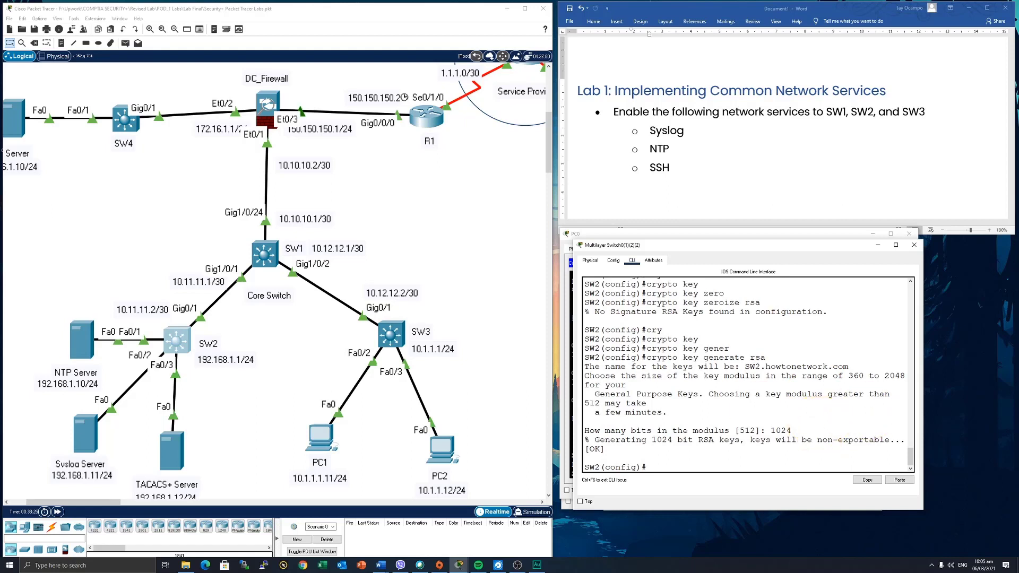
# Check the allowed SSH time-out range on SW2 and set ip ssh time-out to 90 seconds.
pyautogui.click(671, 465)
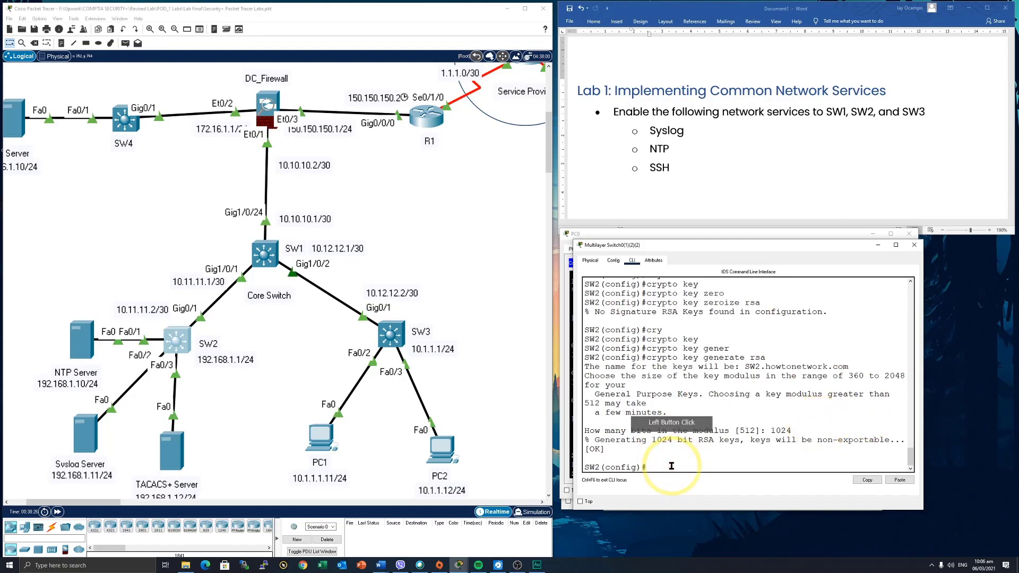
pyautogui.press('Return')
pyautogui.write('sh')
pyautogui.press('Tab')
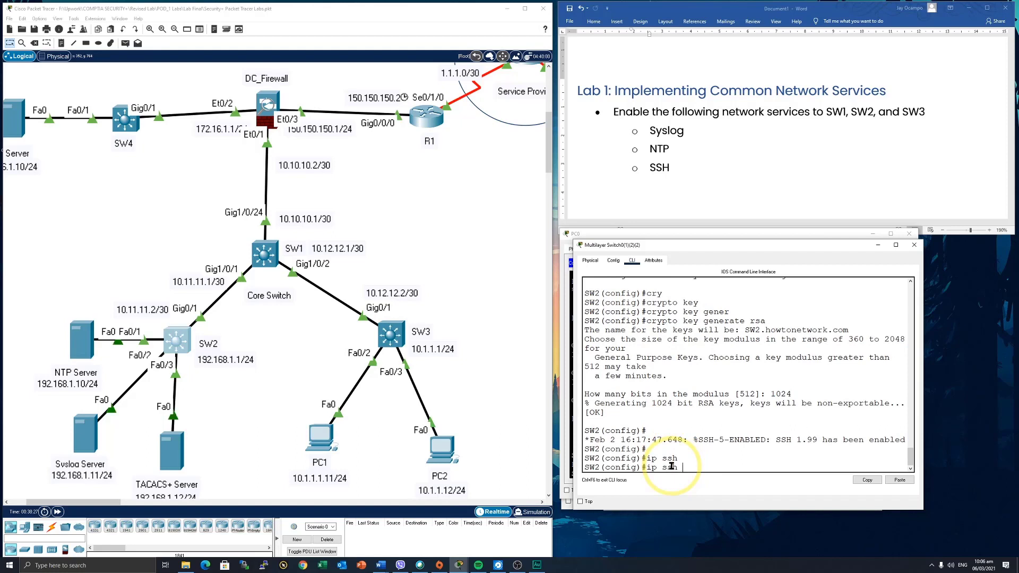
pyautogui.write('time')
pyautogui.press('Tab')
pyautogui.write('?')
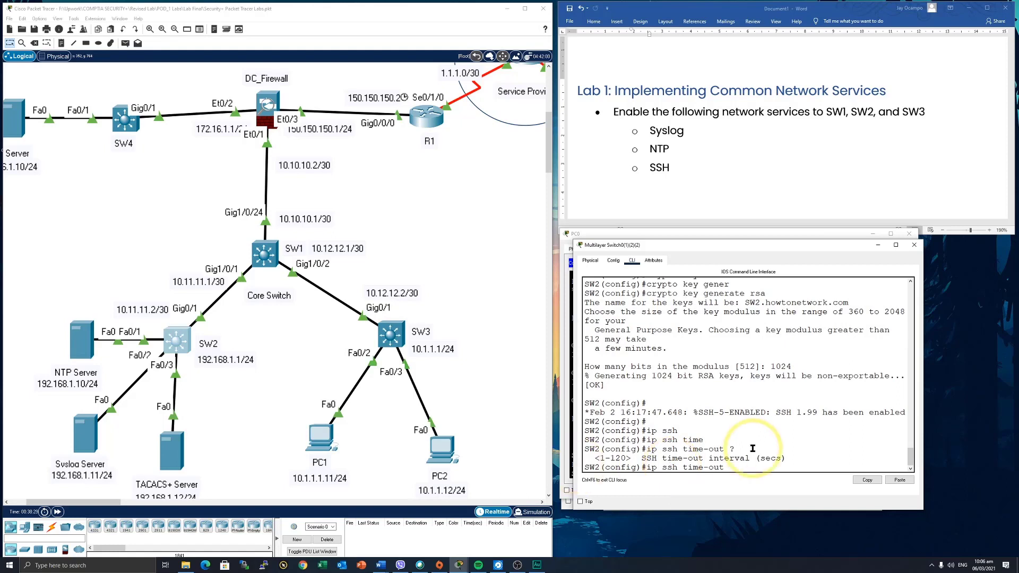
pyautogui.write('90')
pyautogui.press('Return')
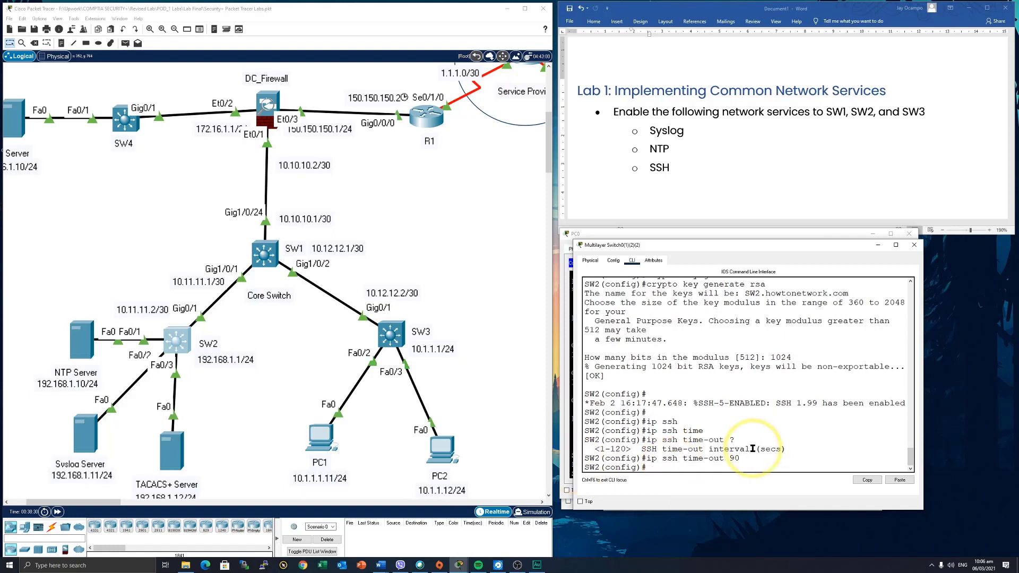
# Limit SSH login attempts on SW2 with ip ssh authentication-retries 2.
pyautogui.write('ip ssh')
pyautogui.press('Return')
pyautogui.write('ip ssh aut')
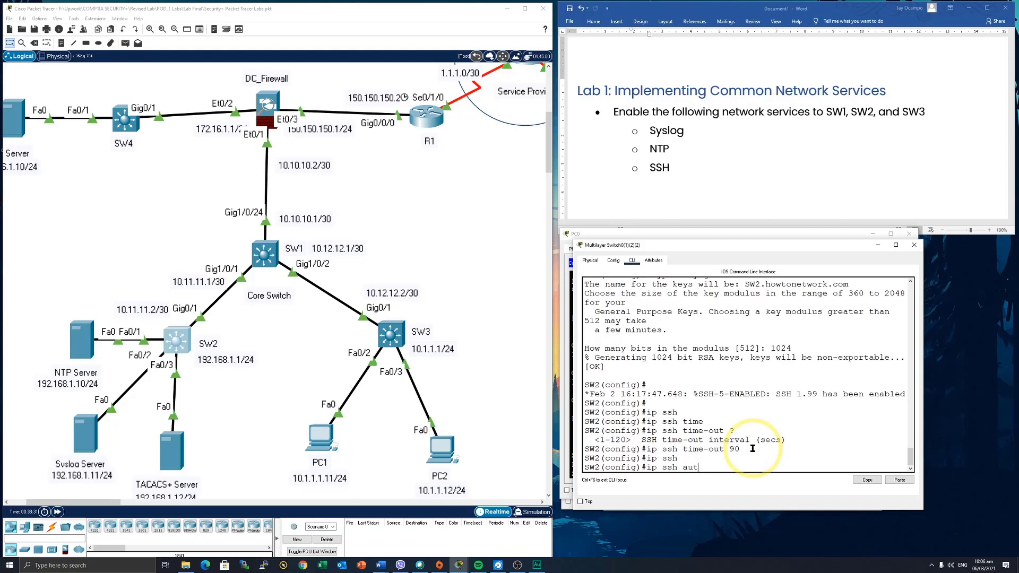
pyautogui.write('h')
pyautogui.press('Tab')
pyautogui.write('2')
pyautogui.press('Return')
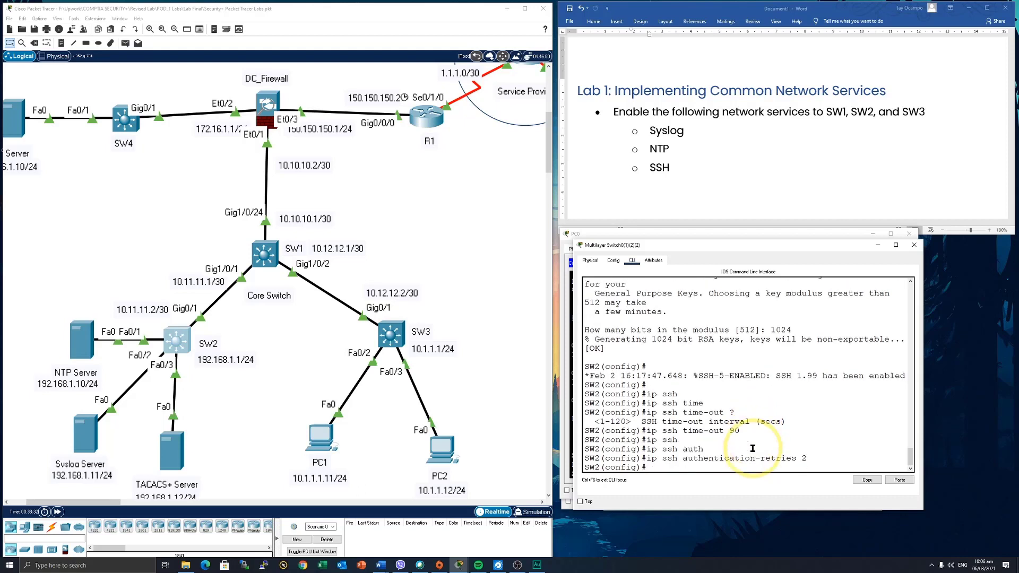
# Set SW2 to use SSH version 2 with ip ssh version 2.
pyautogui.write('ip ssh version 2')
pyautogui.press('Return')
pyautogui.press('Return')
pyautogui.press('Return')
pyautogui.press('Return')
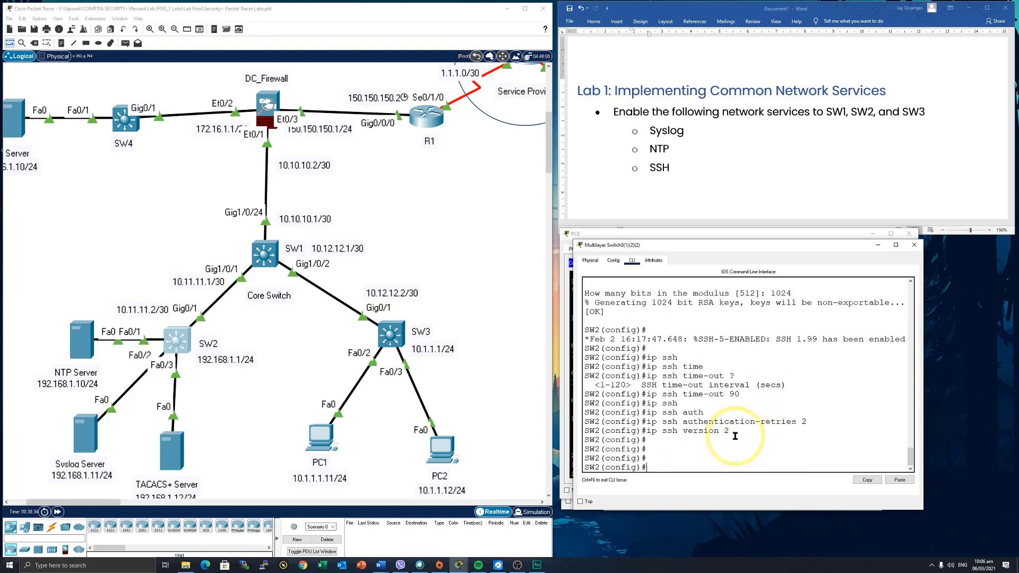
# Leave global configuration mode on SW2 and save its configuration with wr.
pyautogui.write('exit')
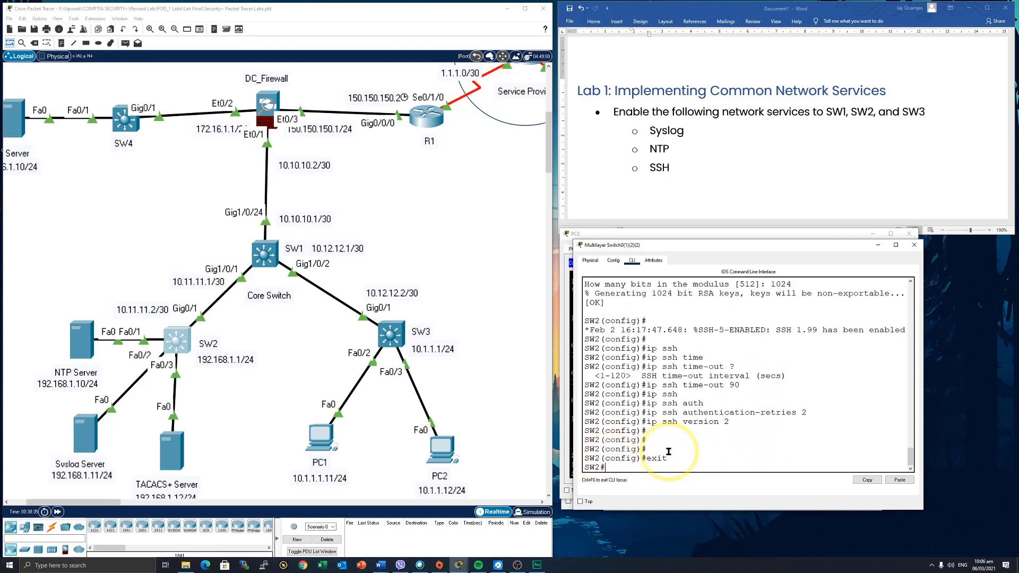
pyautogui.press('Return')
pyautogui.write('wr')
pyautogui.press('Return')
pyautogui.press('Return')
pyautogui.press('Return')
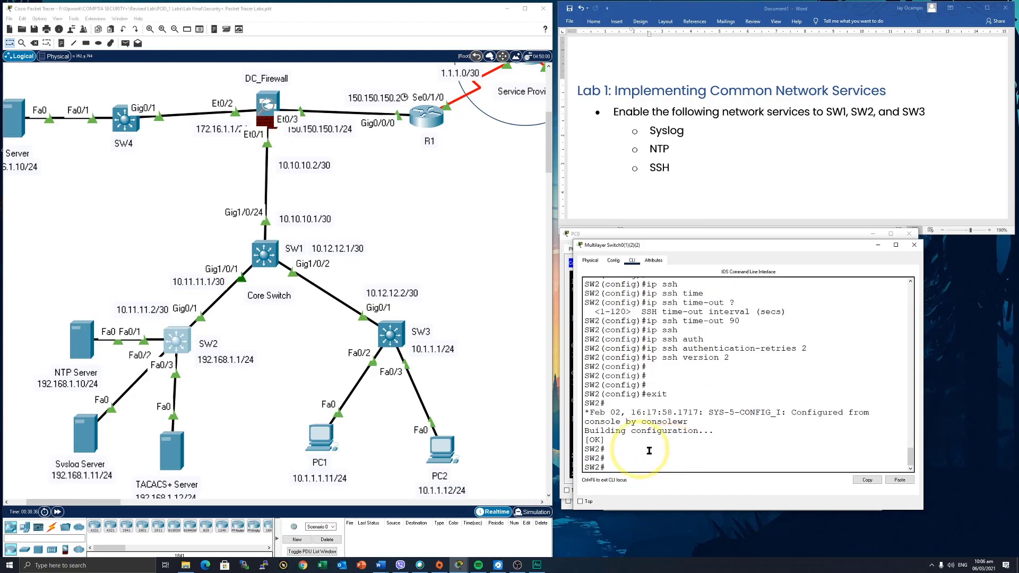
# Save SW1's configuration with wr through the open SSH session in PC0's command prompt.
pyautogui.moveTo(668, 245); pyautogui.dragTo(747, 274)
pyautogui.click(653, 423)
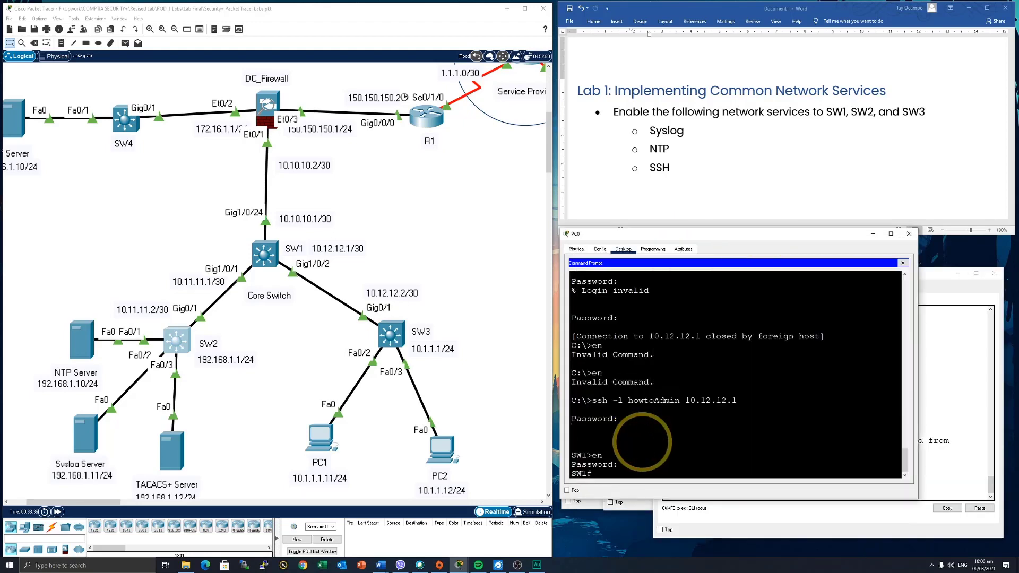
pyautogui.write('wr')
pyautogui.press('Return')
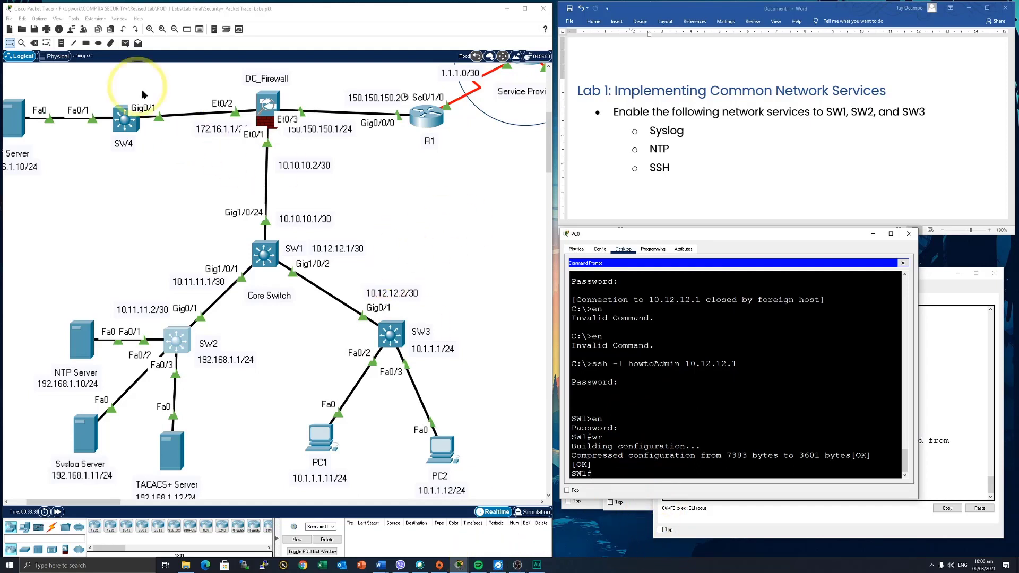
pyautogui.click(9, 19)
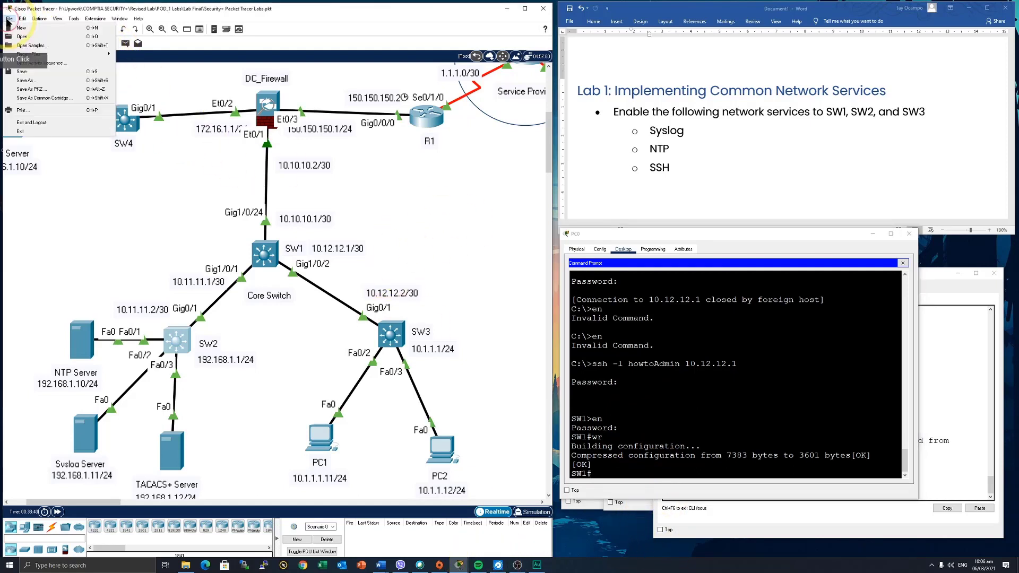
pyautogui.moveTo(23, 19)
pyautogui.click(769, 434)
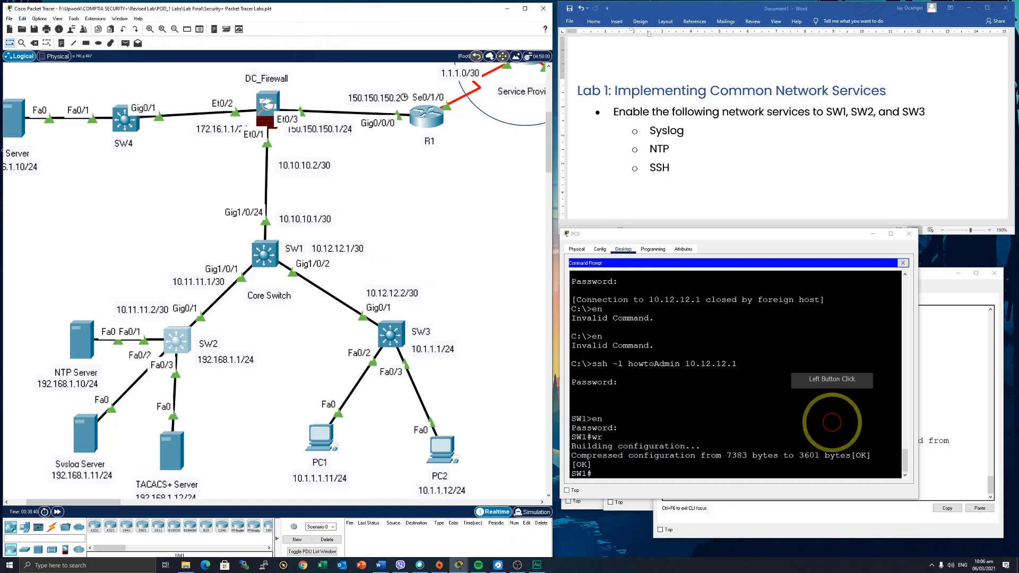
pyautogui.click(769, 434)
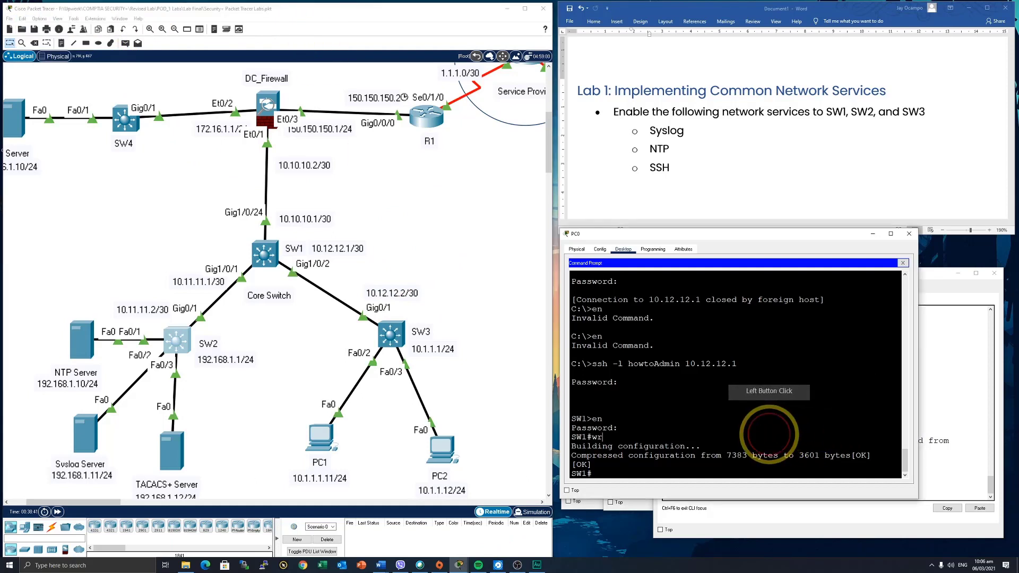
pyautogui.click(627, 471)
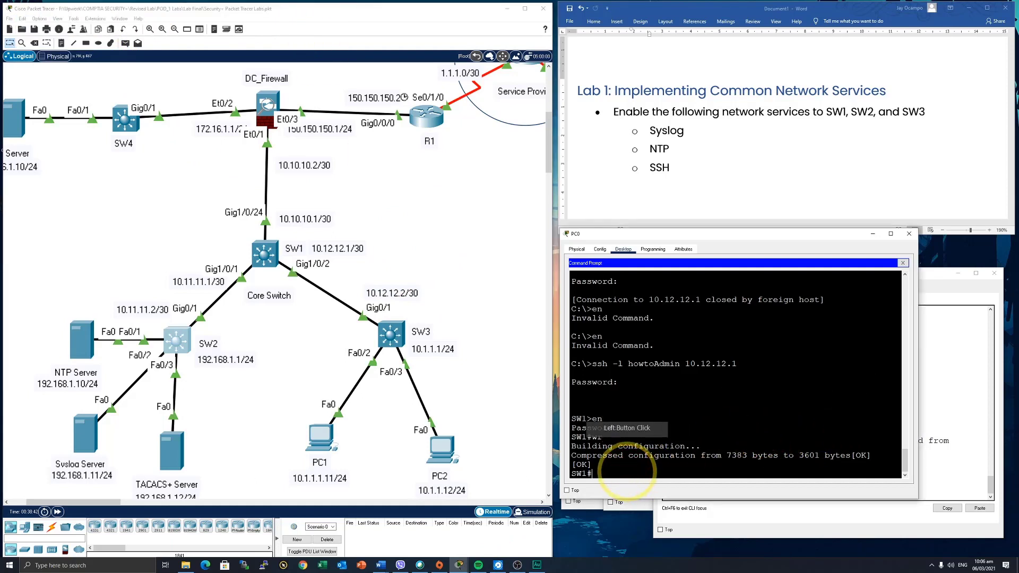
# Bring up SW3's command line and save its configuration with wr.
pyautogui.moveTo(722, 235); pyautogui.dragTo(792, 234)
pyautogui.click(459, 565)
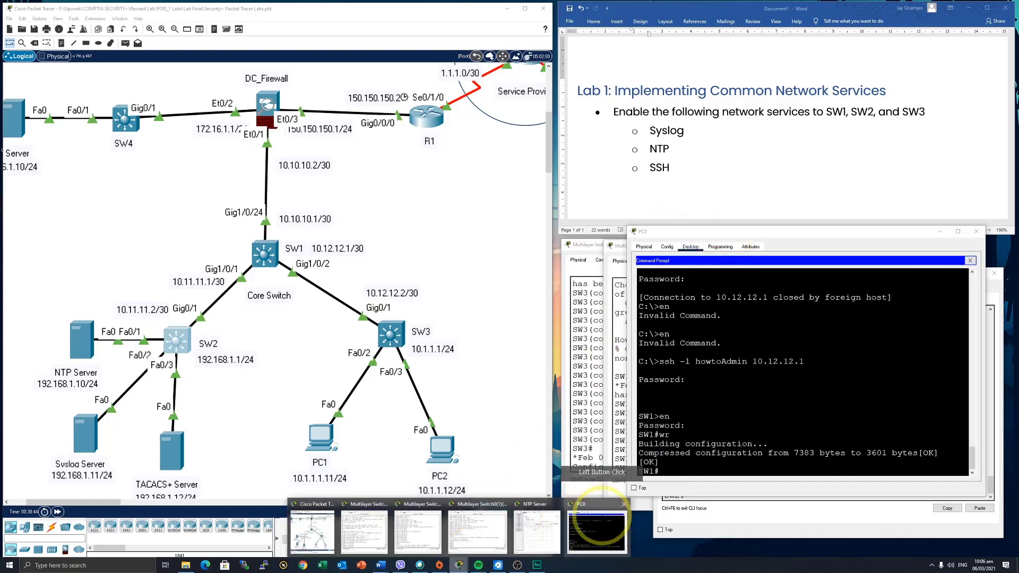
pyautogui.click(589, 324)
pyautogui.click(608, 403)
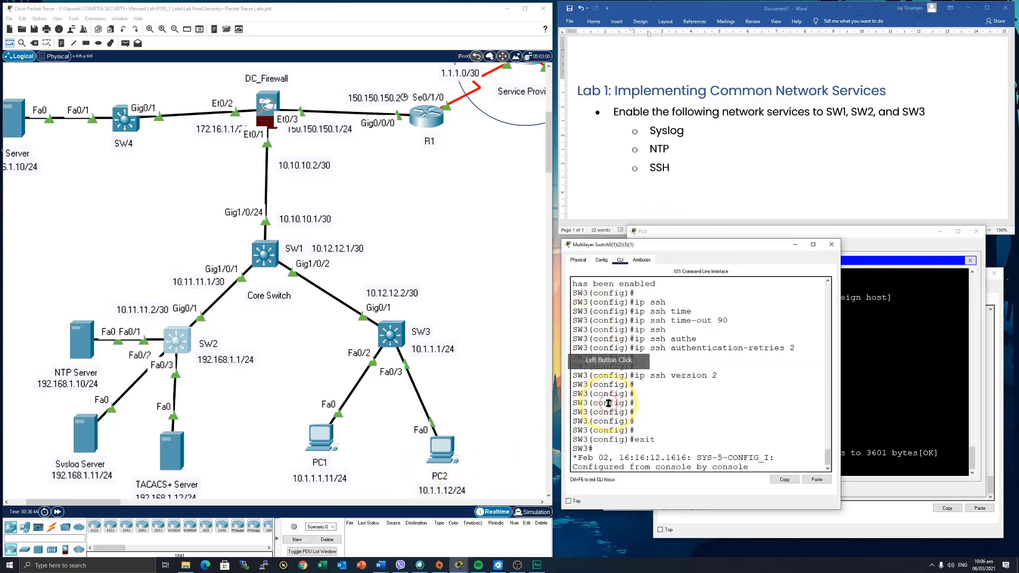
pyautogui.write('wr')
pyautogui.press('Return')
pyautogui.press('Return')
pyautogui.press('Return')
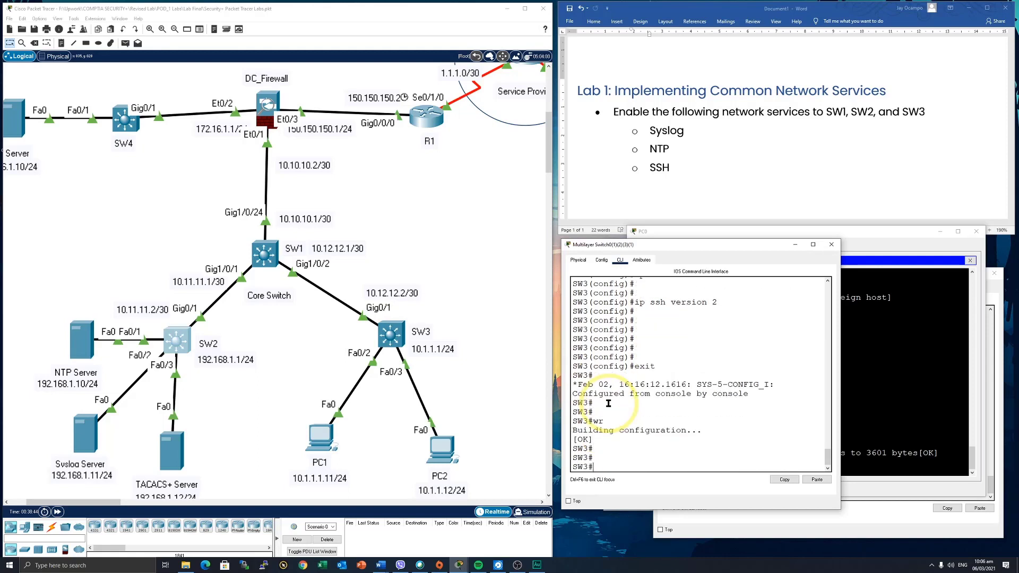
# Return to PC0's command prompt and exit the SSH session to SW1.
pyautogui.click(742, 430)
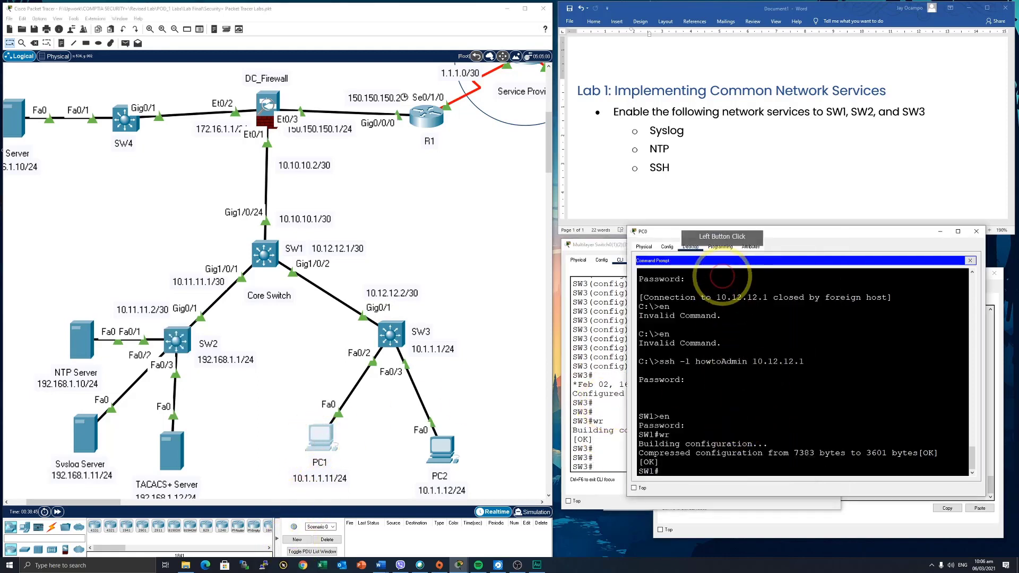
pyautogui.click(717, 235)
pyautogui.moveTo(718, 235); pyautogui.dragTo(667, 271)
pyautogui.click(656, 469)
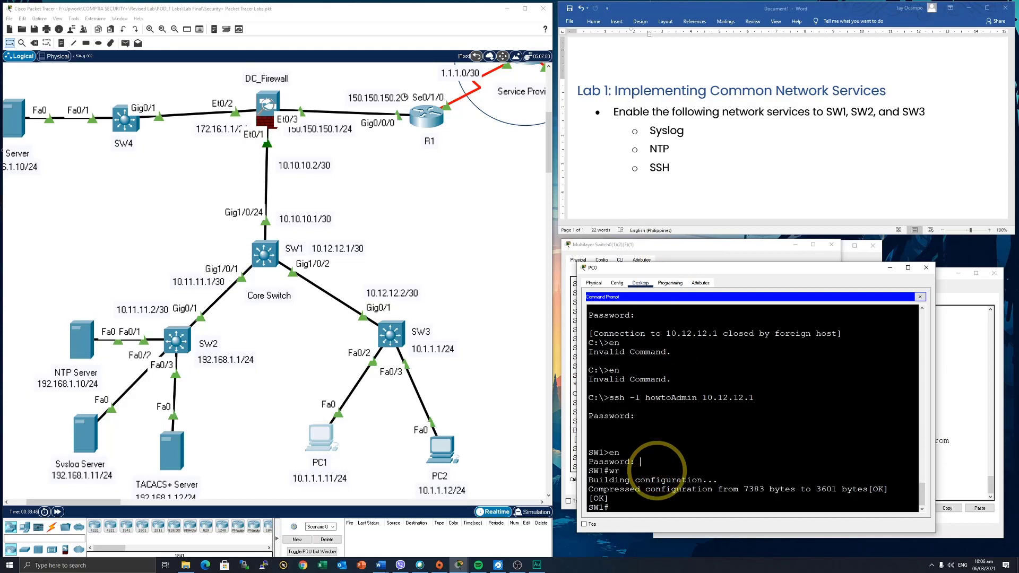
pyautogui.write('exit')
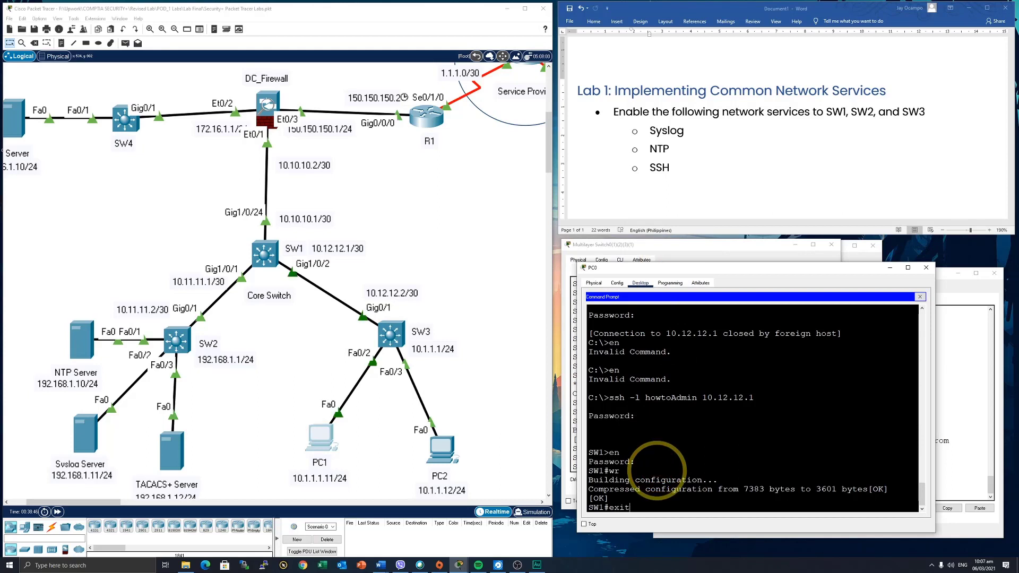
pyautogui.press('Return')
pyautogui.press('Return')
pyautogui.press('Return')
pyautogui.press('Return')
pyautogui.press('Return')
# Open an SSH session from PC0 to SW2 with ssh -l howtoAdmin 10.11.11.2 and log in with the account password.
pyautogui.write('ssh ')
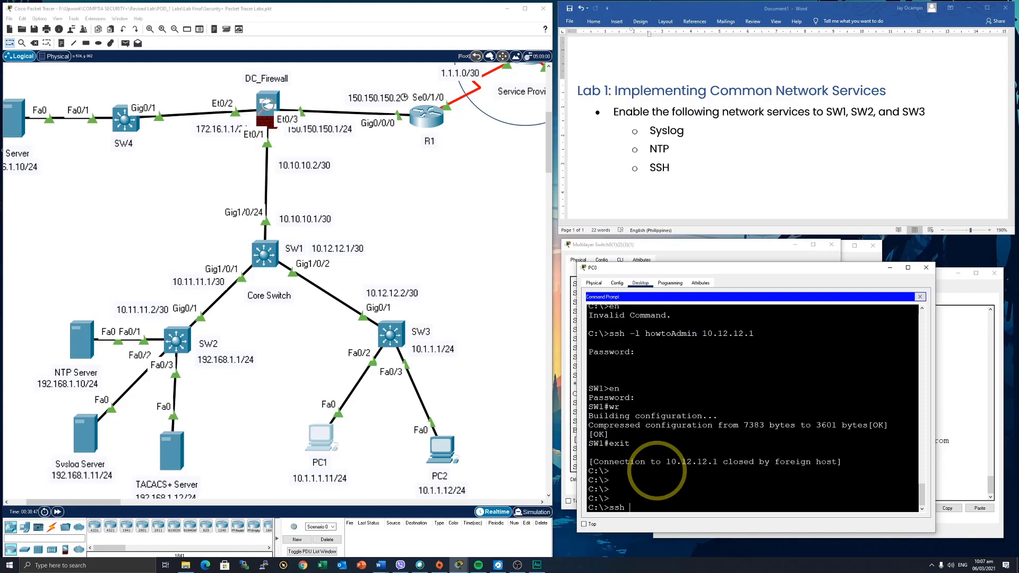
pyautogui.write('l')
pyautogui.press('BackSpace')
pyautogui.press('BackSpace')
pyautogui.write('-l')
pyautogui.press('BackSpace')
pyautogui.press('BackSpace')
pyautogui.press('BackSpace')
pyautogui.press('BackSpace')
pyautogui.write('howtoAdmin 19')
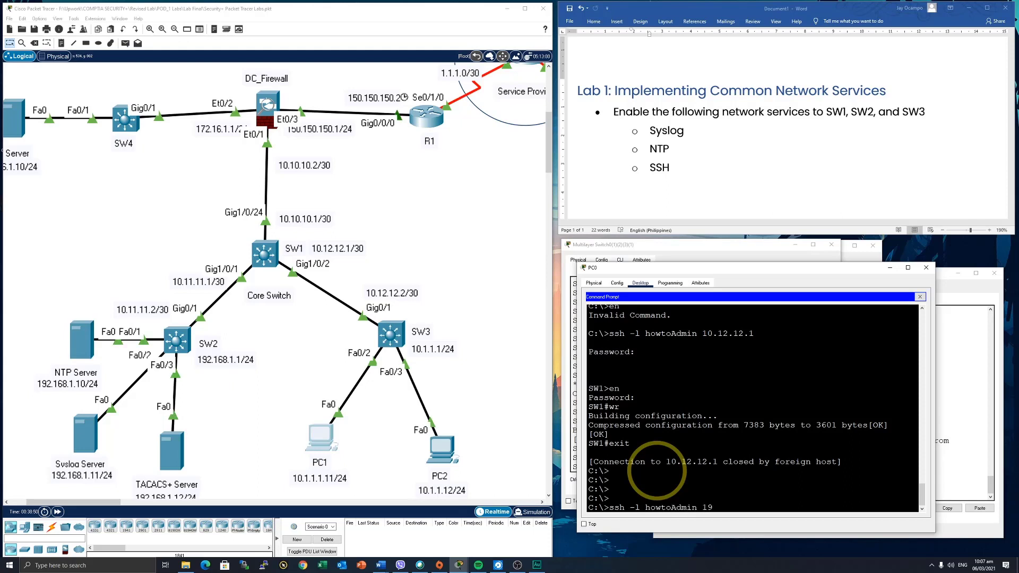
pyautogui.write('.11.11.2')
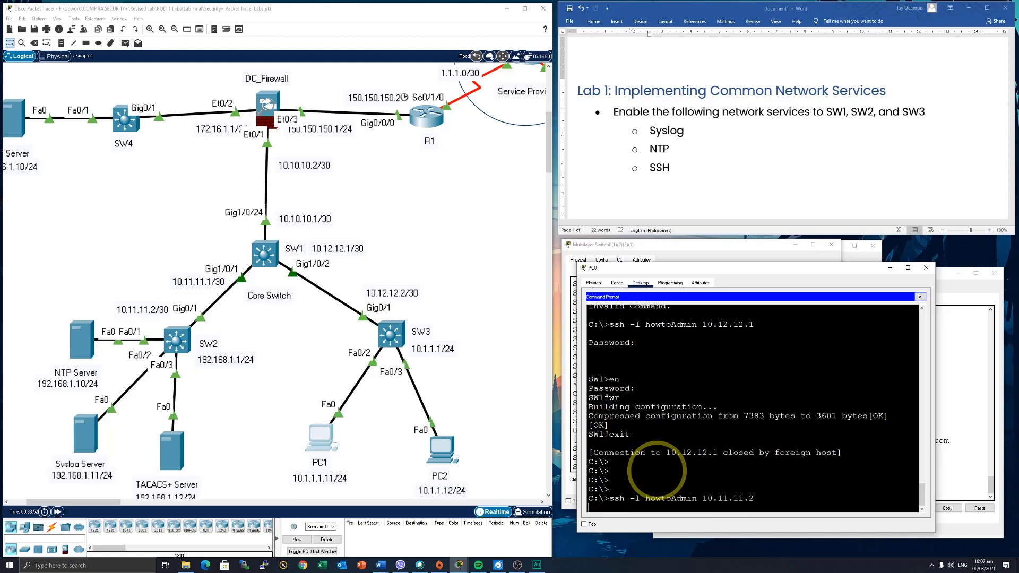
pyautogui.press('Return')
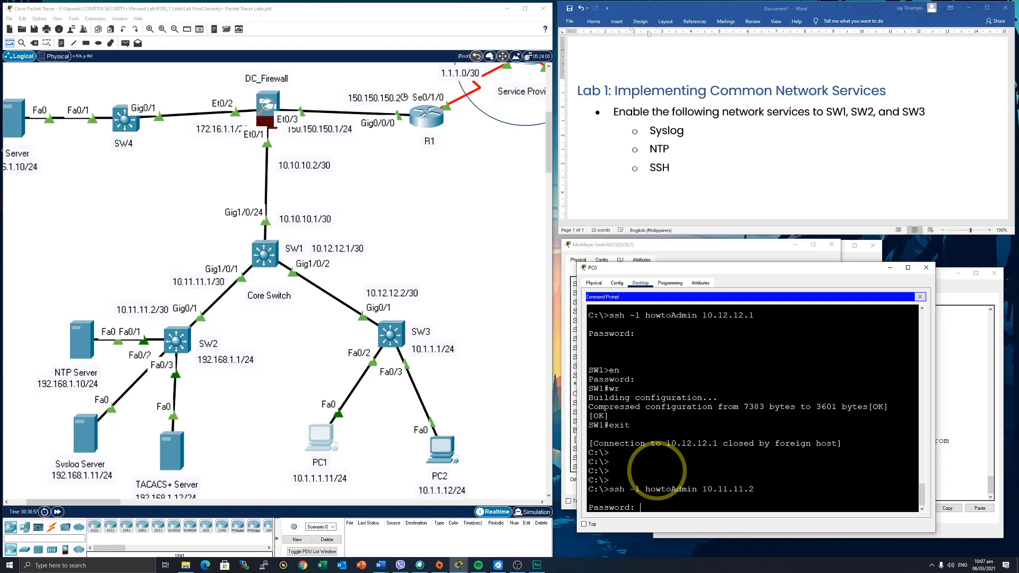
pyautogui.press('Return')
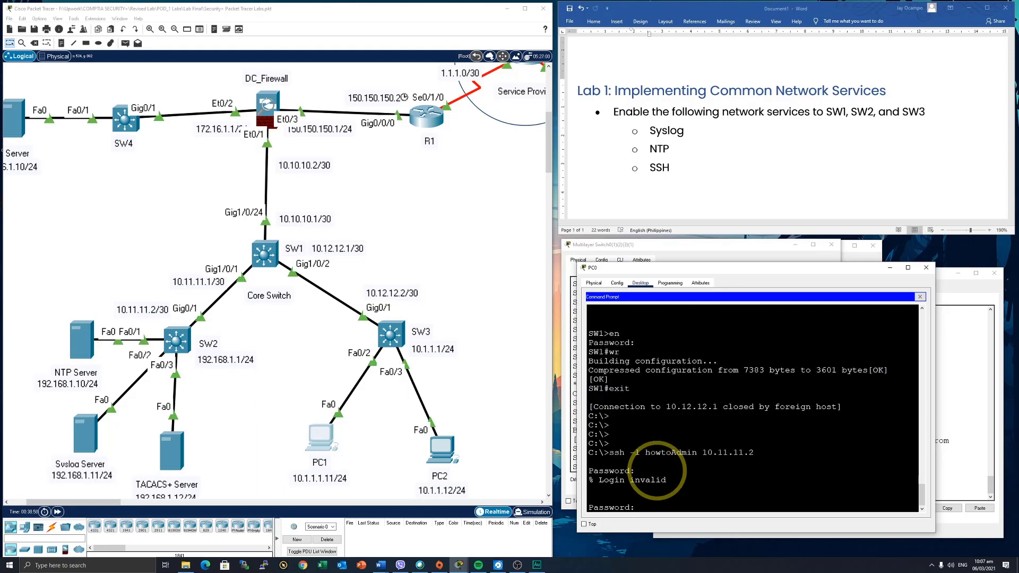
pyautogui.press('Return')
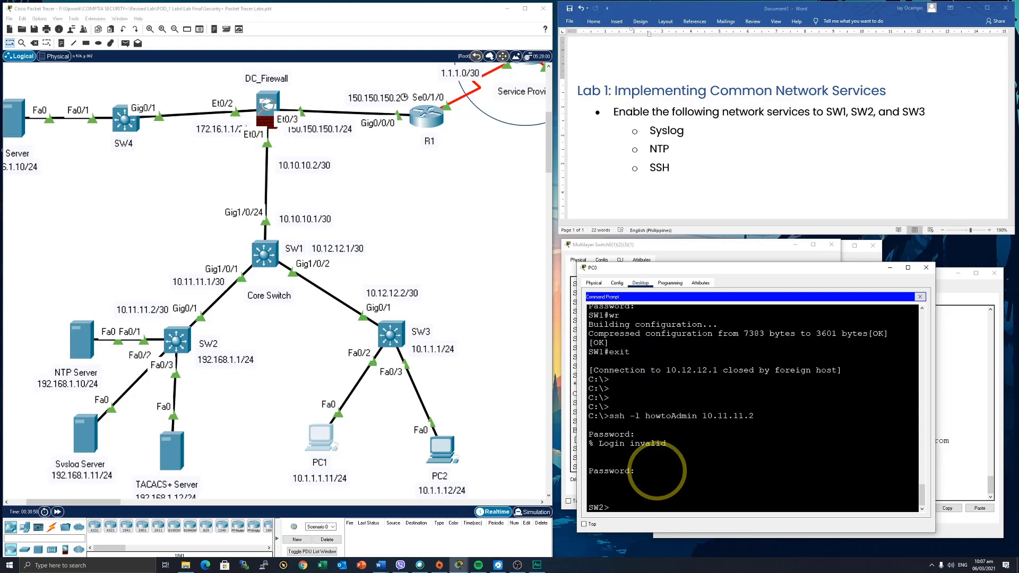
# Enter privileged EXEC mode on SW2 with en and the enable password over the SSH session.
pyautogui.write('en')
pyautogui.press('Return')
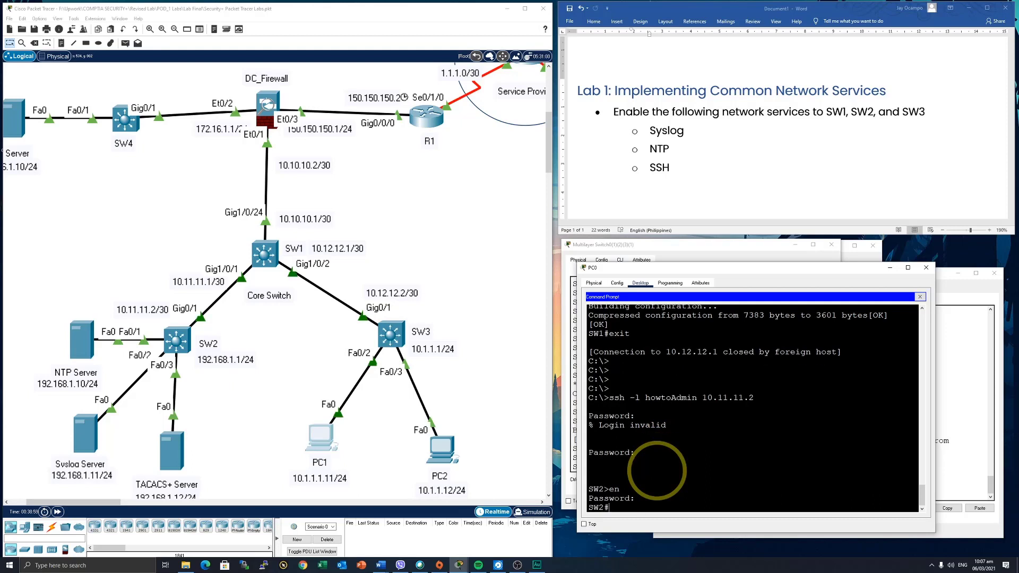
pyautogui.press('Return')
pyautogui.press('Return')
pyautogui.press('Return')
pyautogui.press('Return')
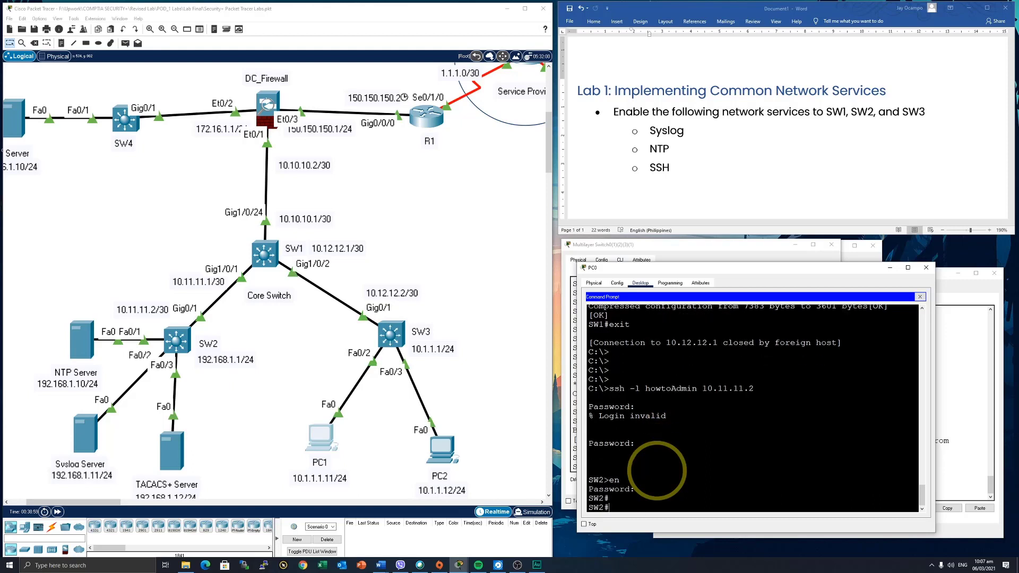